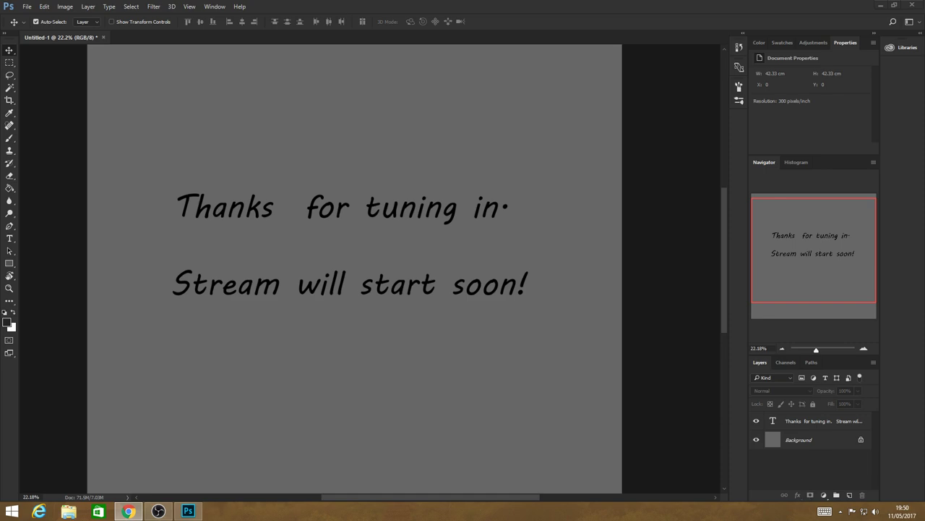
# Hide the 'Thanks for tuning in…' text layer and add a new Layer 1 above Background
pyautogui.click(757, 420)
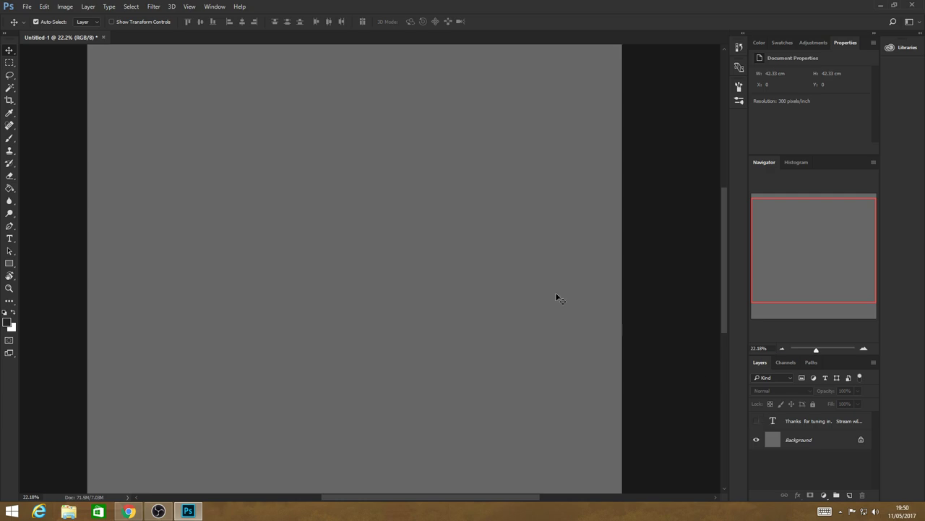
pyautogui.click(803, 441)
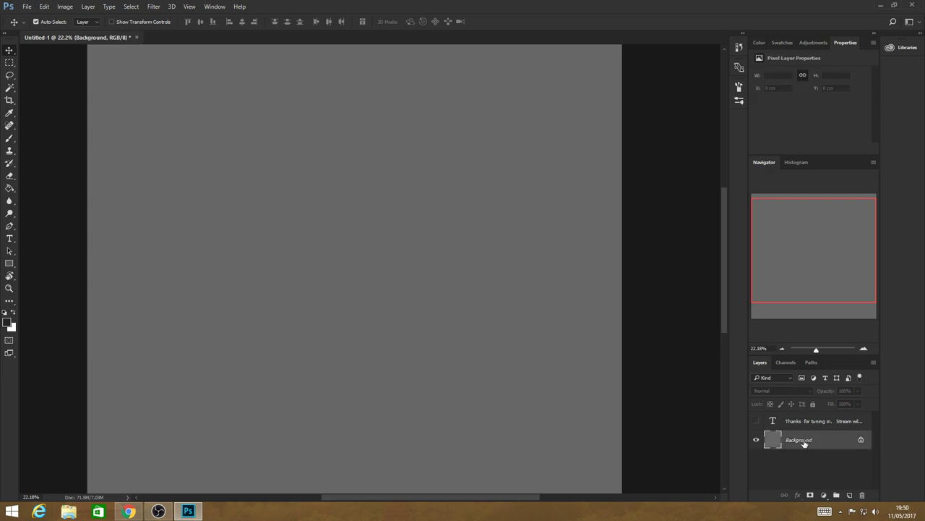
pyautogui.hotkey('ctrl', 'shift', 'alt', 'n')
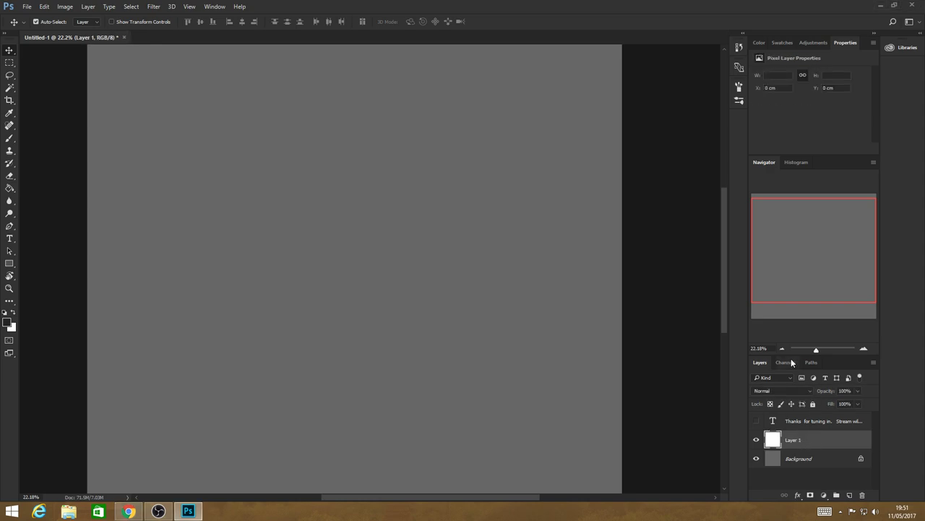
# Select the Brush and make the foreground colour a slightly darker grey
pyautogui.press('b')
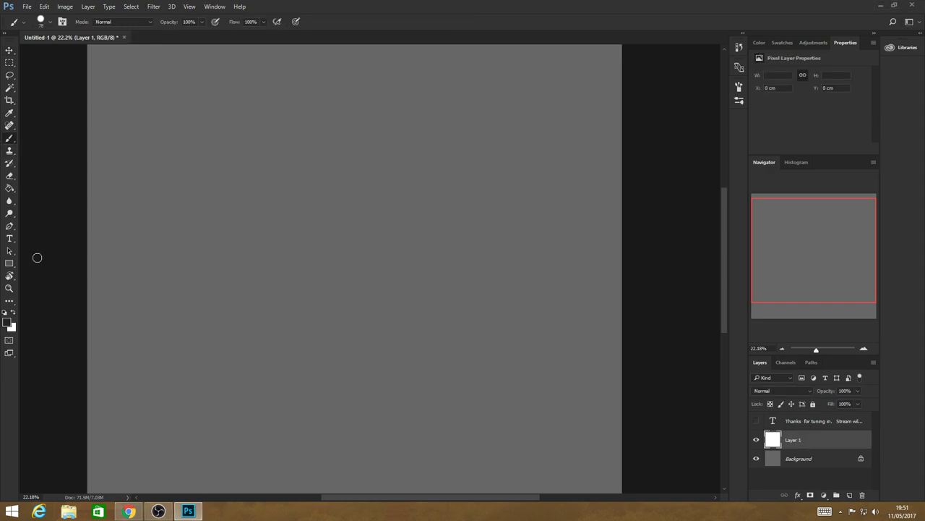
pyautogui.click(6, 322)
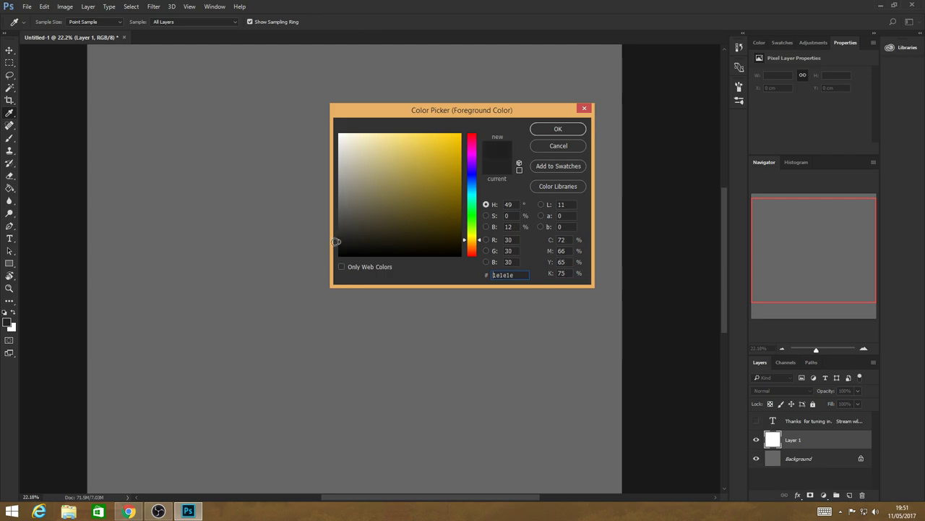
pyautogui.moveTo(336, 241); pyautogui.dragTo(337, 245)
pyautogui.press('Return')
# Sketch a rough head circle on Layer 1, undoing and redrawing the first arc
pyautogui.moveTo(265, 116); pyautogui.dragTo(233, 186)
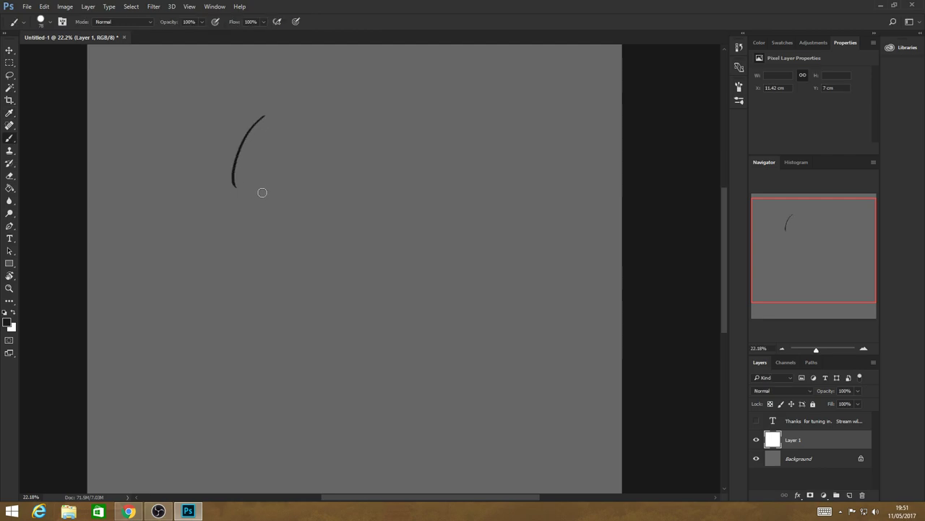
pyautogui.press('ctrl')
pyautogui.hotkey('ctrl', 'z')
pyautogui.moveTo(292, 123); pyautogui.dragTo(219, 185)
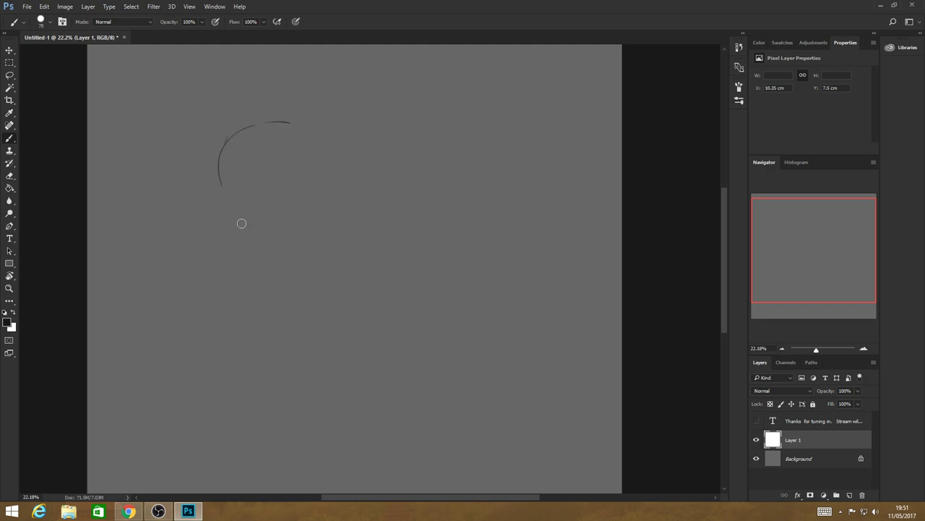
pyautogui.moveTo(272, 239); pyautogui.dragTo(280, 234)
pyautogui.moveTo(289, 238); pyautogui.dragTo(302, 232)
pyautogui.moveTo(289, 112); pyautogui.dragTo(307, 123)
pyautogui.moveTo(320, 124); pyautogui.dragTo(338, 174)
pyautogui.moveTo(286, 117); pyautogui.dragTo(337, 186)
pyautogui.moveTo(201, 184); pyautogui.dragTo(223, 143)
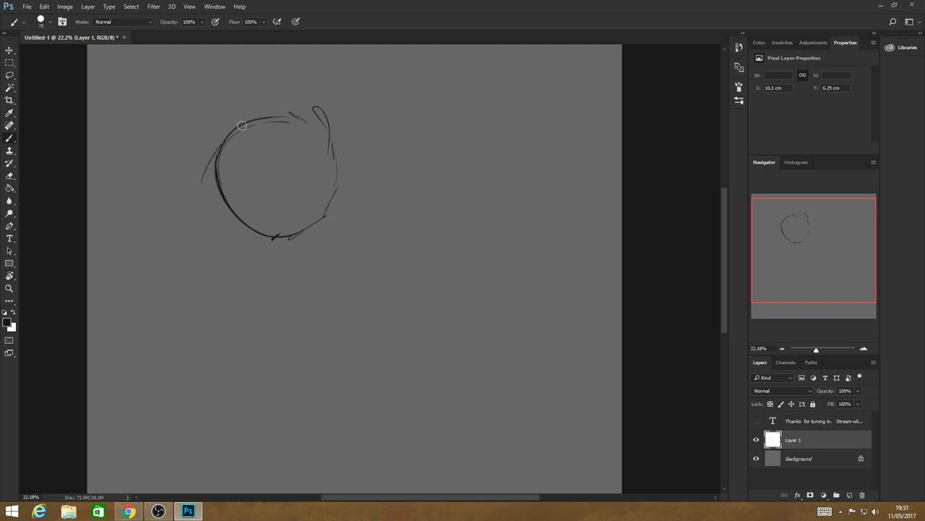
pyautogui.moveTo(303, 118); pyautogui.dragTo(230, 163)
pyautogui.moveTo(316, 107); pyautogui.dragTo(347, 157)
pyautogui.moveTo(222, 152)
pyautogui.mouseDown()
pyautogui.moveTo(214, 171)
pyautogui.moveTo(262, 298)
pyautogui.mouseUp()
# Sketch both sides of the face down to the jaw and chin, reinforcing the outline
pyautogui.moveTo(220, 189); pyautogui.dragTo(257, 292)
pyautogui.moveTo(262, 292); pyautogui.dragTo(272, 295)
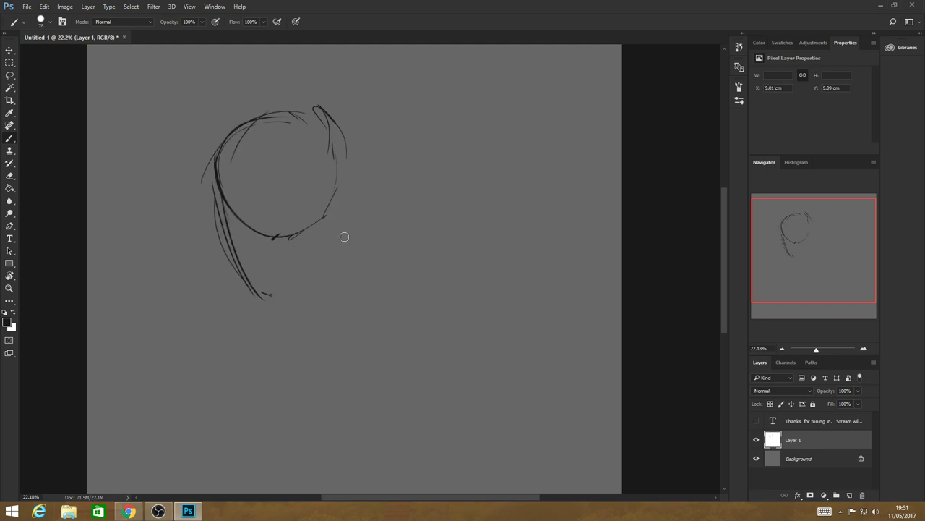
pyautogui.moveTo(350, 153); pyautogui.dragTo(341, 226)
pyautogui.moveTo(350, 230); pyautogui.dragTo(298, 301)
pyautogui.moveTo(258, 307); pyautogui.dragTo(283, 308)
pyautogui.moveTo(201, 175); pyautogui.dragTo(257, 298)
pyautogui.moveTo(233, 263); pyautogui.dragTo(243, 125)
pyautogui.moveTo(250, 116)
pyautogui.mouseDown()
pyautogui.moveTo(336, 105)
pyautogui.moveTo(344, 299)
pyautogui.mouseUp()
# Add neck lines below the head and thicken both sides of the head outline
pyautogui.moveTo(250, 321)
pyautogui.mouseDown()
pyautogui.moveTo(249, 301)
pyautogui.moveTo(249, 335)
pyautogui.mouseUp()
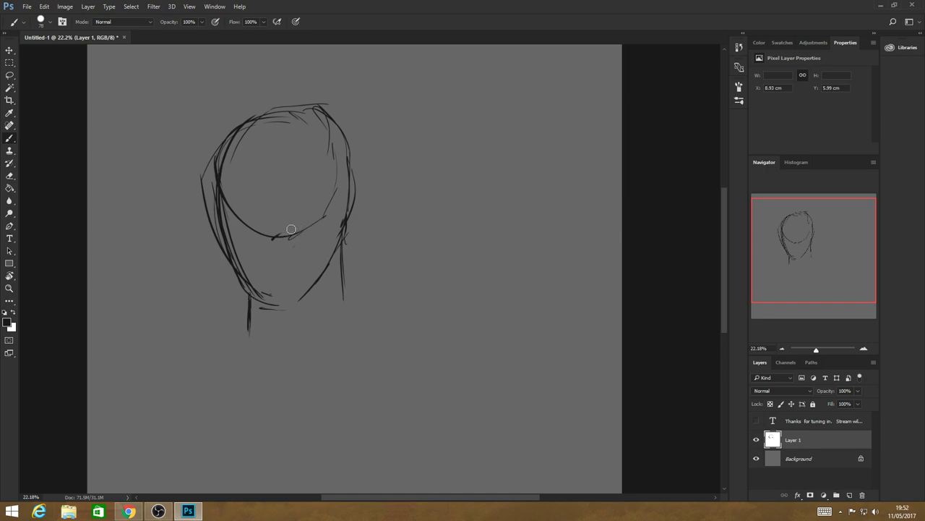
pyautogui.moveTo(291, 229)
pyautogui.mouseDown()
pyautogui.moveTo(347, 190)
pyautogui.moveTo(340, 228)
pyautogui.mouseUp()
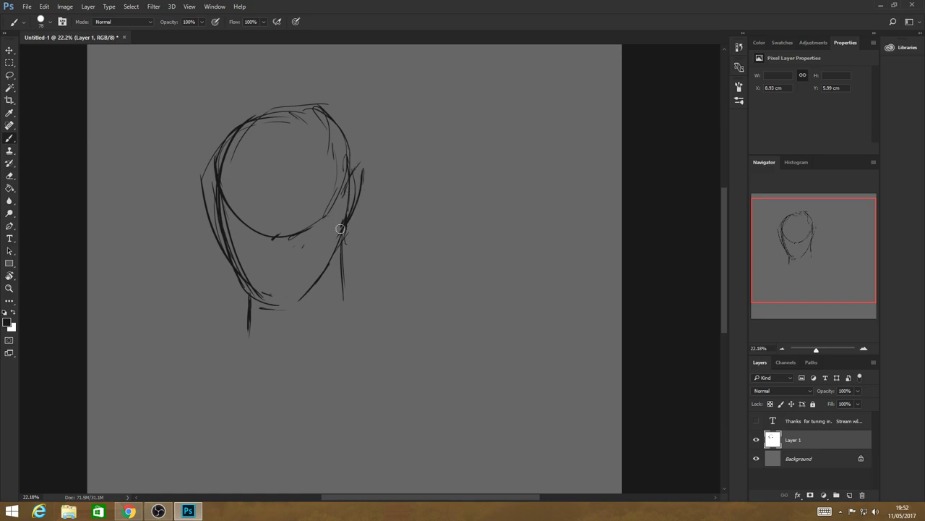
pyautogui.moveTo(362, 167); pyautogui.dragTo(336, 230)
pyautogui.moveTo(212, 188); pyautogui.dragTo(230, 251)
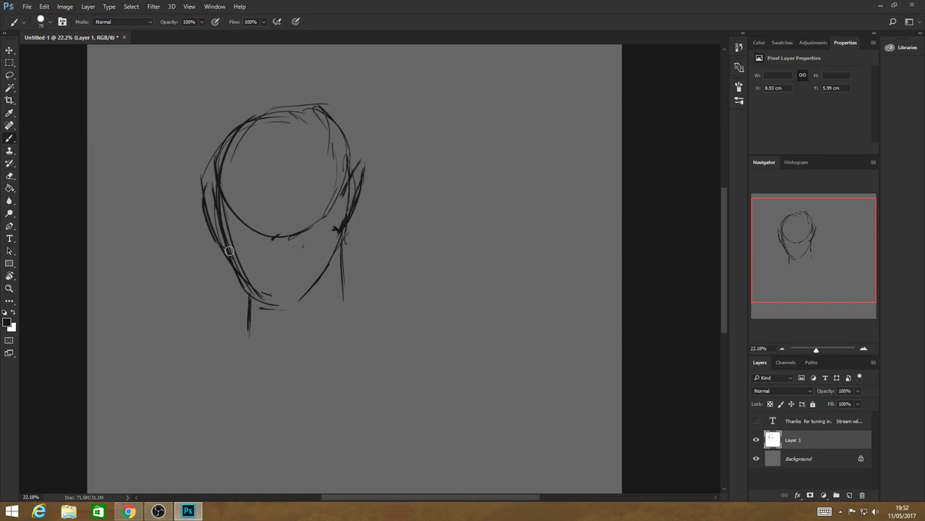
# Sketch both eyes, a small nose mark, the mouth line and both eyebrows
pyautogui.moveTo(205, 180); pyautogui.dragTo(209, 204)
pyautogui.moveTo(290, 220)
pyautogui.mouseDown()
pyautogui.moveTo(317, 205)
pyautogui.moveTo(292, 215)
pyautogui.moveTo(320, 218)
pyautogui.mouseUp()
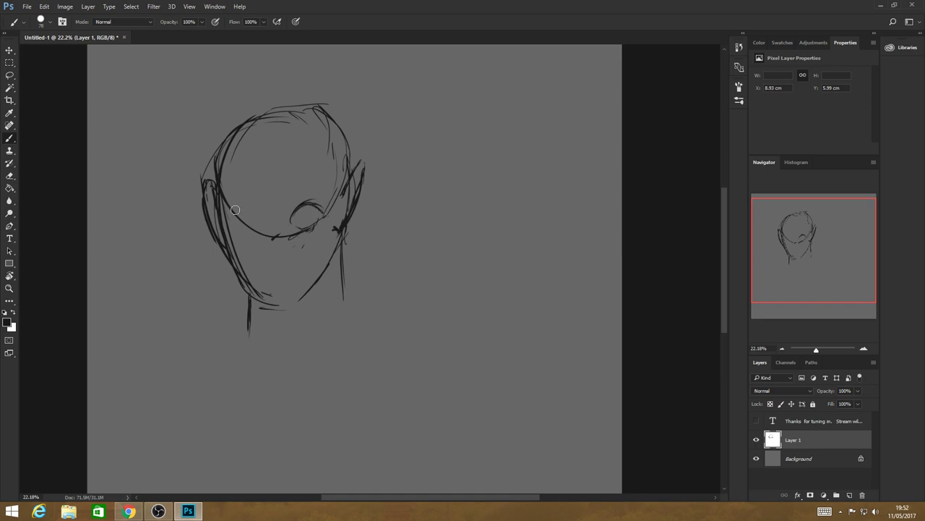
pyautogui.moveTo(261, 218); pyautogui.dragTo(230, 205)
pyautogui.moveTo(264, 258); pyautogui.dragTo(282, 260)
pyautogui.moveTo(263, 278); pyautogui.dragTo(303, 275)
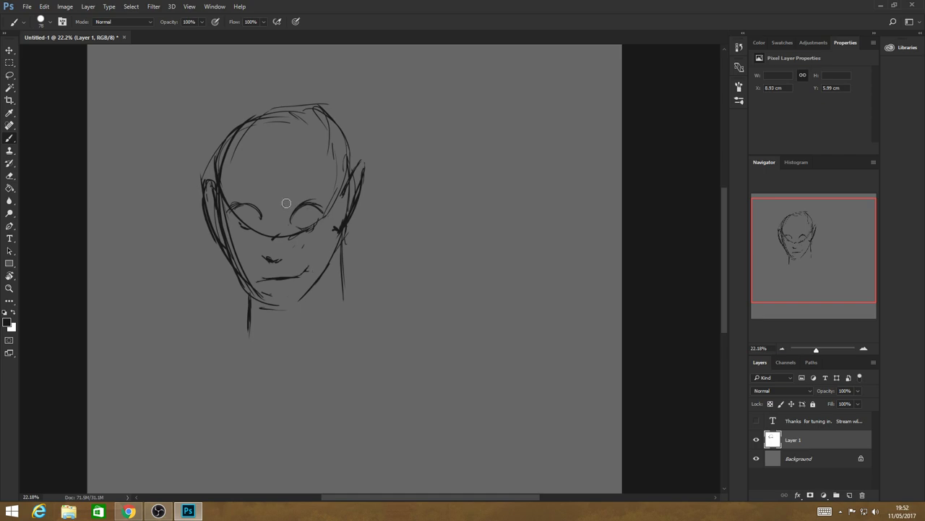
pyautogui.moveTo(282, 207); pyautogui.dragTo(332, 187)
pyautogui.moveTo(228, 203)
pyautogui.mouseDown()
pyautogui.moveTo(254, 192)
pyautogui.moveTo(244, 192)
pyautogui.mouseUp()
# Sketch forehead bangs and hair spikes around the left side and top of the head
pyautogui.moveTo(249, 173); pyautogui.dragTo(258, 195)
pyautogui.moveTo(266, 182)
pyautogui.mouseDown()
pyautogui.moveTo(278, 197)
pyautogui.moveTo(310, 181)
pyautogui.mouseUp()
pyautogui.moveTo(340, 205); pyautogui.dragTo(347, 185)
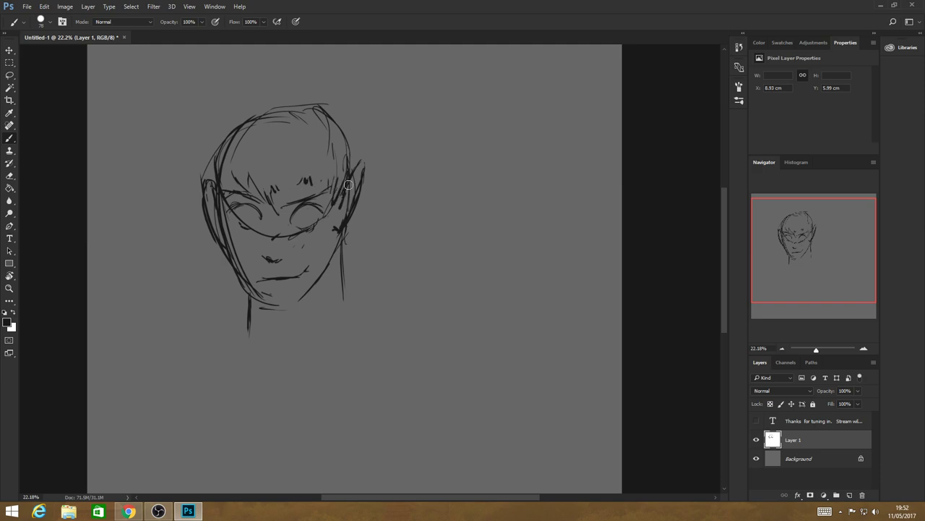
pyautogui.moveTo(214, 177); pyautogui.dragTo(262, 110)
pyautogui.moveTo(269, 110)
pyautogui.mouseDown()
pyautogui.moveTo(292, 89)
pyautogui.moveTo(361, 141)
pyautogui.mouseUp()
pyautogui.moveTo(348, 140); pyautogui.dragTo(364, 171)
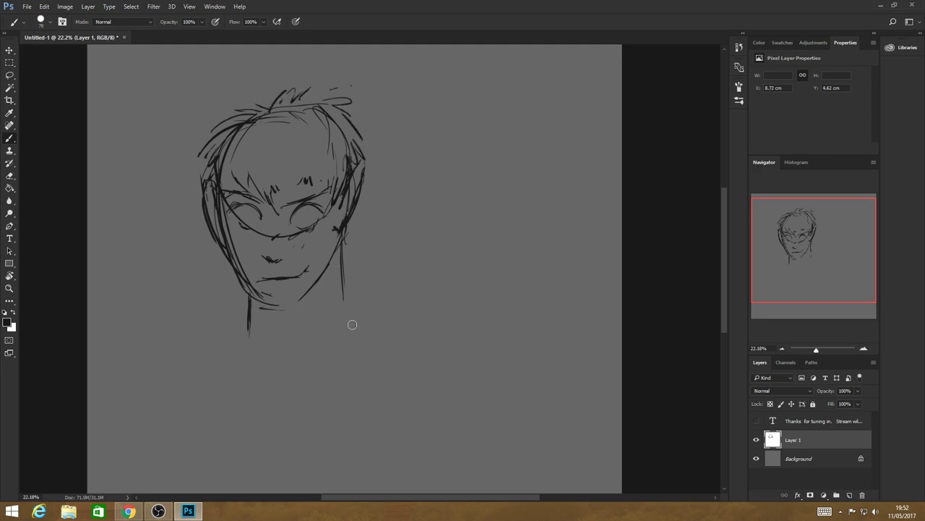
# Draw and strengthen both neck lines, then sketch the shoulder lines
pyautogui.moveTo(340, 236); pyautogui.dragTo(347, 329)
pyautogui.moveTo(258, 322); pyautogui.dragTo(283, 342)
pyautogui.moveTo(334, 284); pyautogui.dragTo(316, 337)
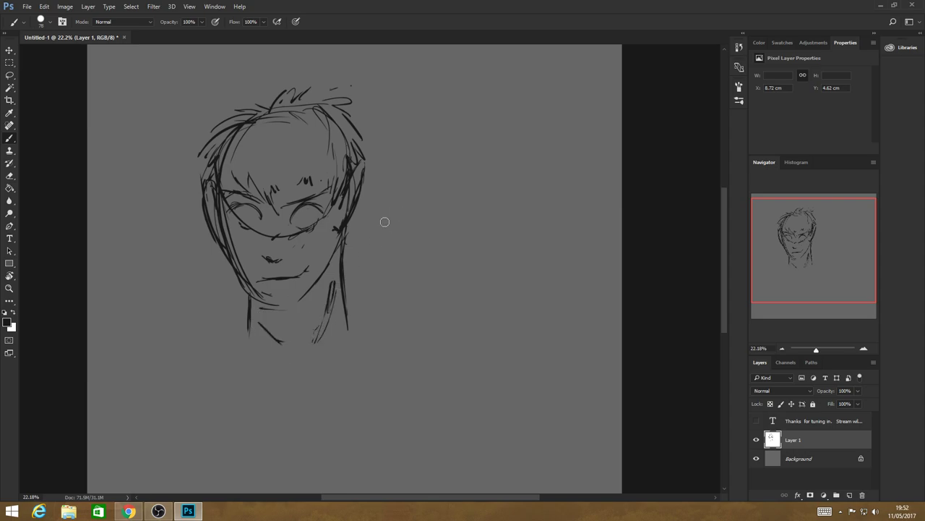
pyautogui.moveTo(341, 290); pyautogui.dragTo(349, 335)
pyautogui.moveTo(250, 308)
pyautogui.mouseDown()
pyautogui.moveTo(242, 336)
pyautogui.moveTo(185, 357)
pyautogui.mouseUp()
pyautogui.moveTo(346, 311); pyautogui.dragTo(435, 361)
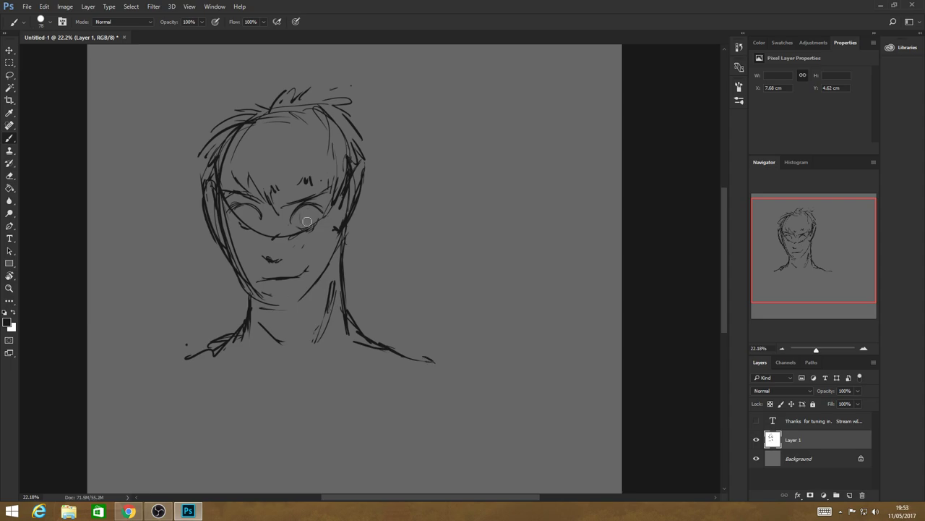
# Add pupils to both eyes, darken the mouth and redraw the upper lip
pyautogui.moveTo(304, 209); pyautogui.dragTo(302, 222)
pyautogui.moveTo(244, 208)
pyautogui.mouseDown()
pyautogui.moveTo(245, 218)
pyautogui.moveTo(248, 210)
pyautogui.moveTo(334, 201)
pyautogui.mouseUp()
pyautogui.moveTo(276, 277)
pyautogui.mouseDown()
pyautogui.moveTo(258, 278)
pyautogui.moveTo(314, 265)
pyautogui.mouseUp()
pyautogui.moveTo(259, 255); pyautogui.dragTo(289, 258)
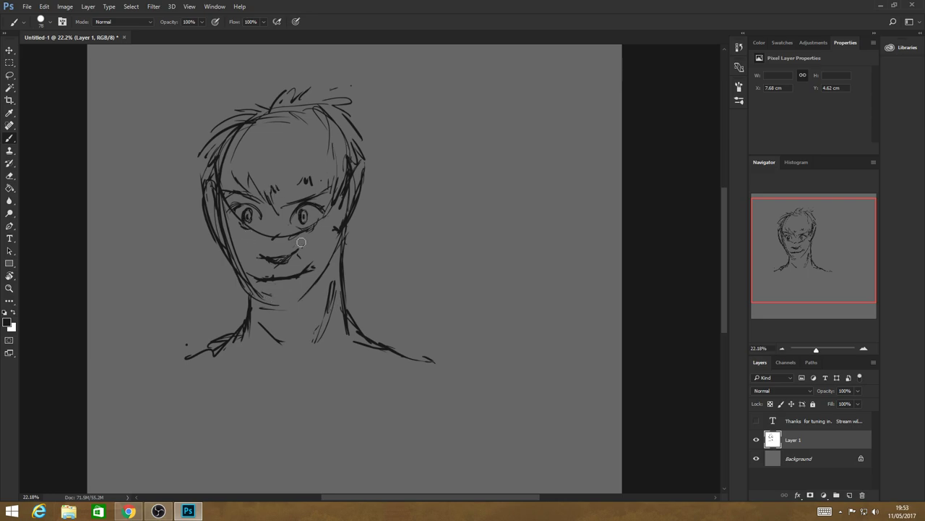
# Add short hair strokes on the forehead and temples, and delete the stream text layer
pyautogui.moveTo(270, 173); pyautogui.dragTo(261, 153)
pyautogui.moveTo(296, 160)
pyautogui.mouseDown()
pyautogui.moveTo(300, 150)
pyautogui.moveTo(311, 158)
pyautogui.mouseUp()
pyautogui.moveTo(323, 191); pyautogui.dragTo(341, 132)
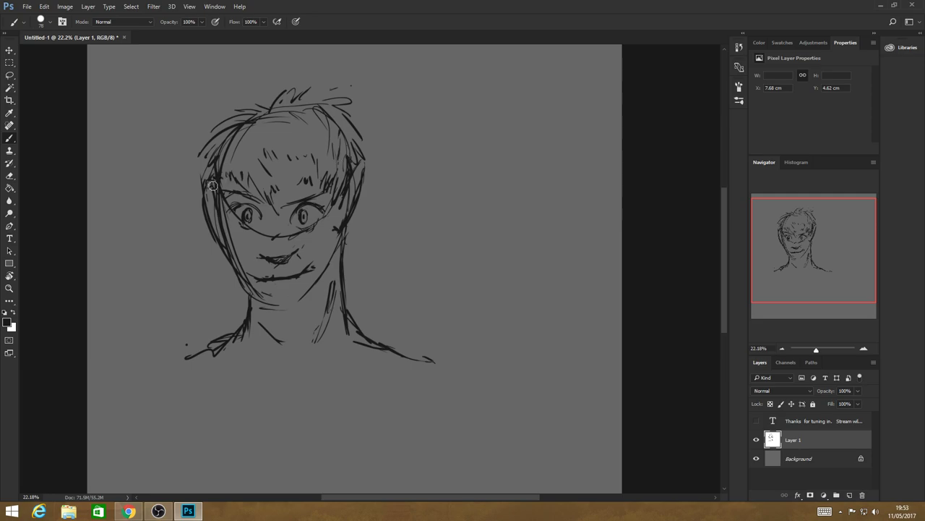
pyautogui.moveTo(213, 186); pyautogui.dragTo(217, 194)
pyautogui.moveTo(233, 172); pyautogui.dragTo(238, 156)
pyautogui.moveTo(856, 421); pyautogui.dragTo(862, 494)
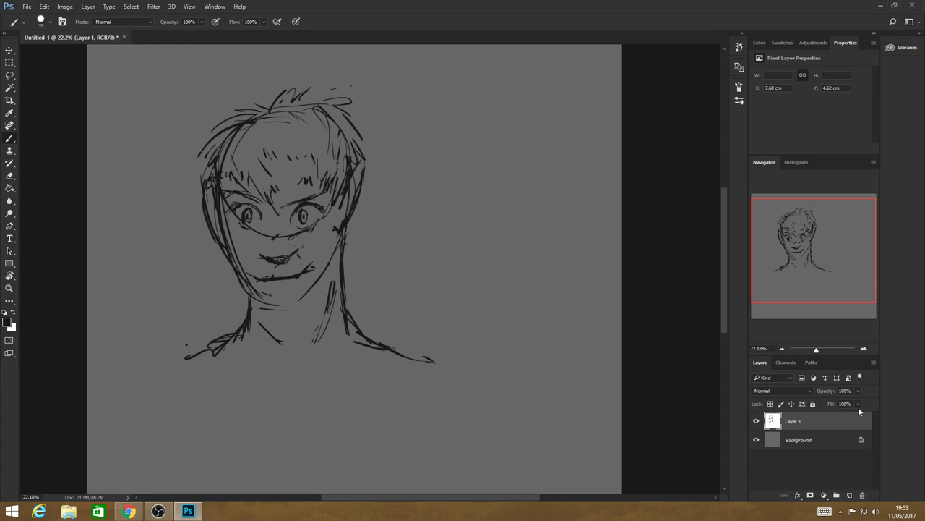
# Add Layer 2 above the sketch, fade Layer 1 to about 45% opacity, and target Layer 2
pyautogui.hotkey('ctrl', 'shift', 'alt', 'n')
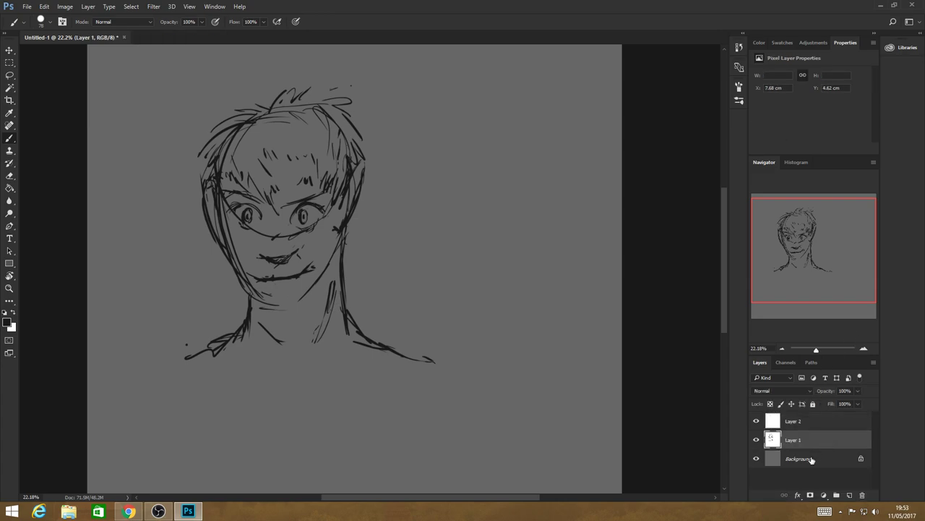
pyautogui.moveTo(857, 391)
pyautogui.mouseDown()
pyautogui.moveTo(856, 405)
pyautogui.moveTo(838, 403)
pyautogui.mouseUp()
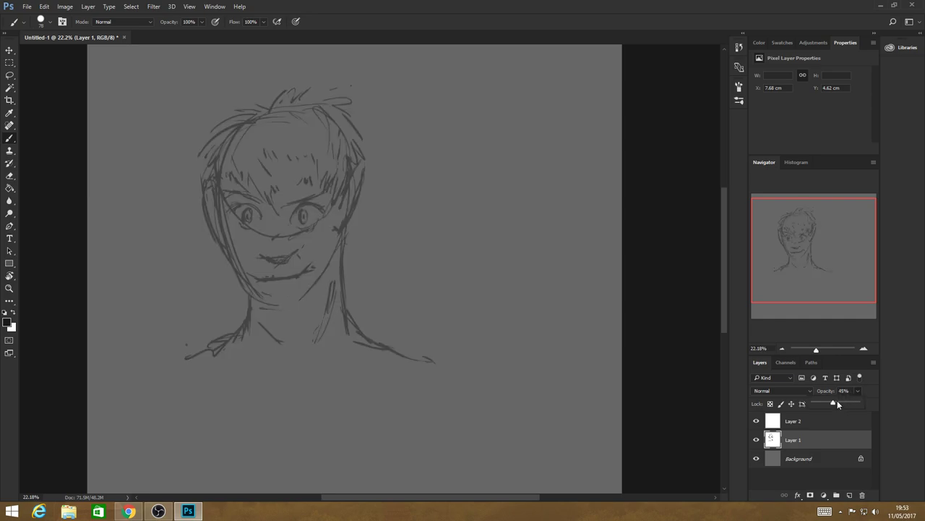
pyautogui.hotkey('alt', ']')
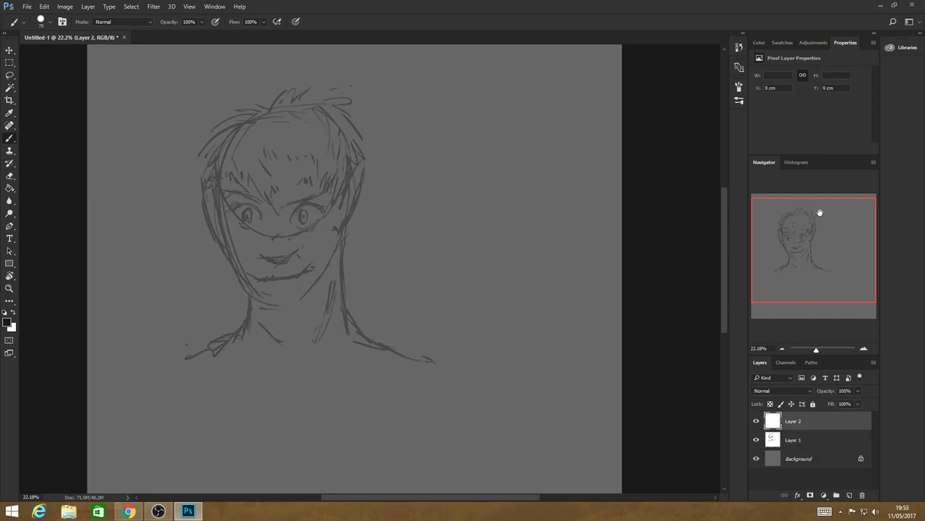
# Zoom in on the eyes and set black #000000 as foreground with the Brush active
pyautogui.click(10, 288)
pyautogui.moveTo(305, 197); pyautogui.dragTo(354, 224)
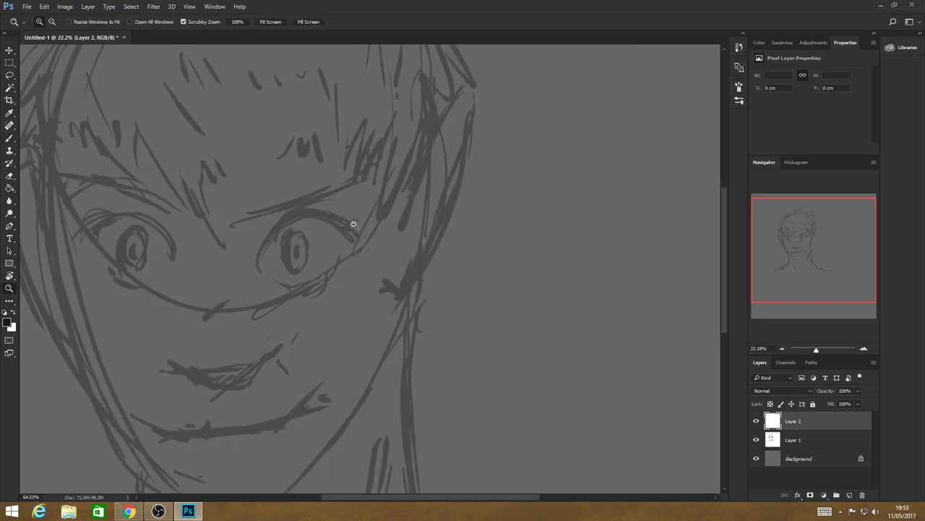
pyautogui.press('i')
pyautogui.click(7, 322)
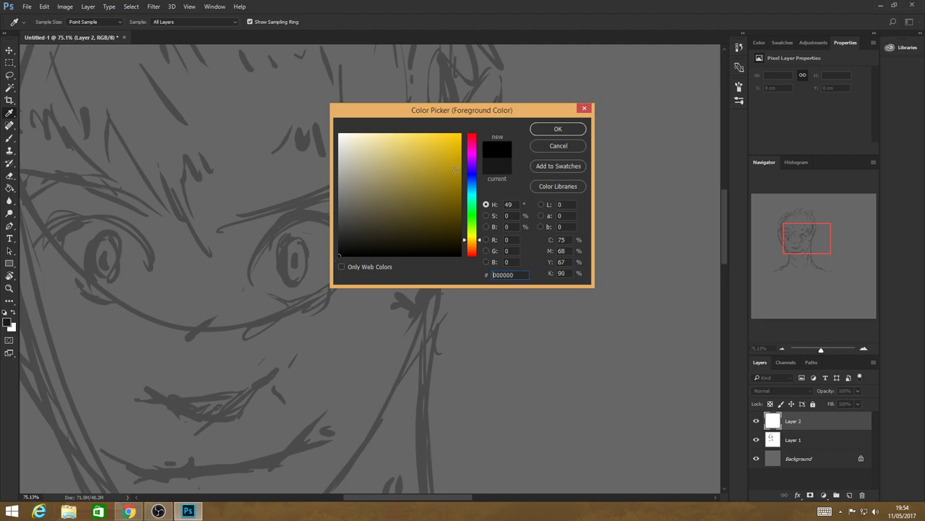
pyautogui.press('Escape')
pyautogui.press('z')
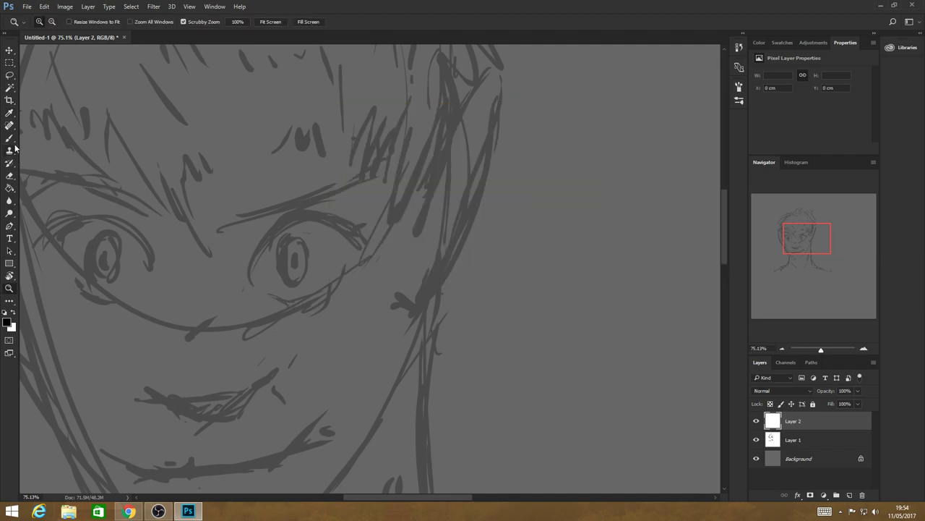
pyautogui.press('i')
pyautogui.click(7, 323)
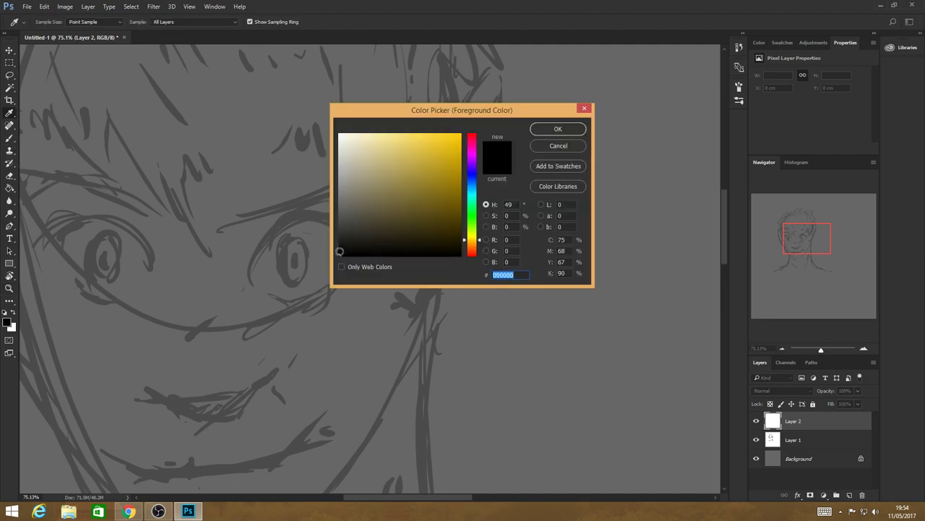
pyautogui.press('Escape')
pyautogui.press('b')
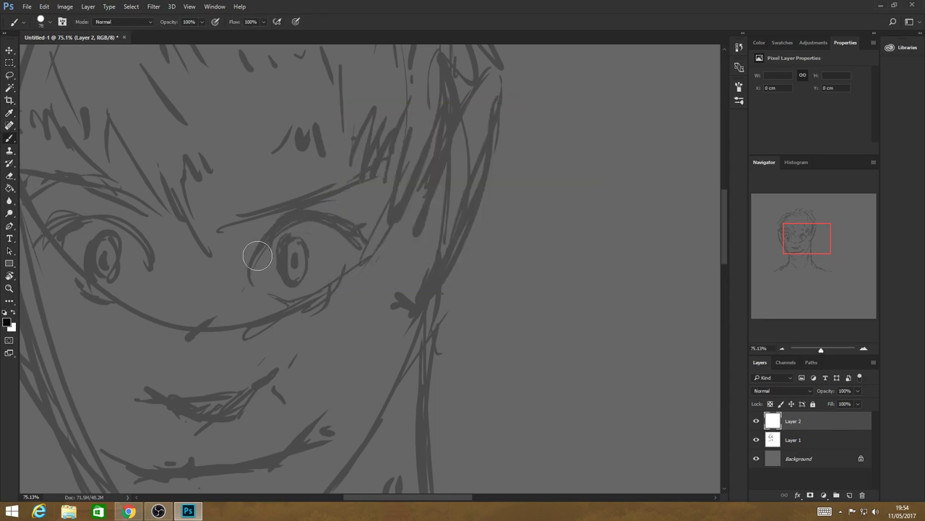
pyautogui.click(49, 21)
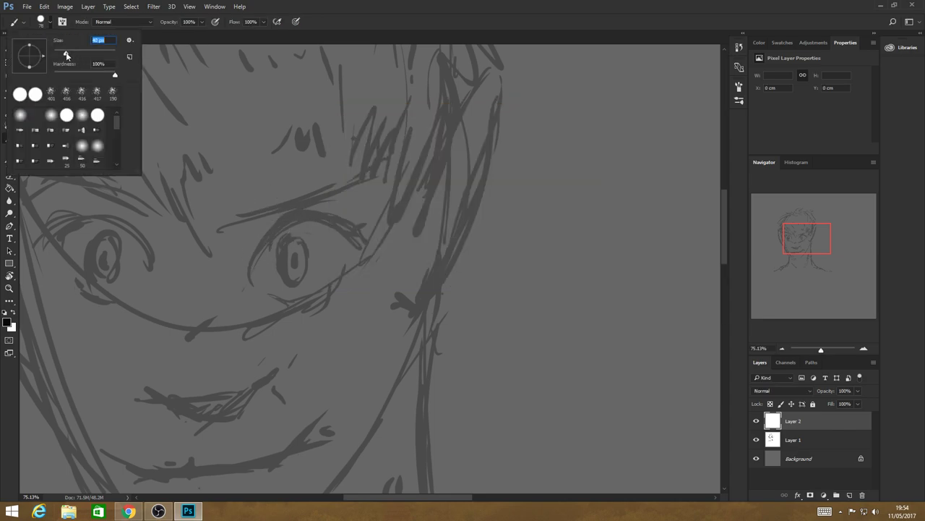
# Shrink the brush slightly and ink the right eye's upper lid, lower lid, corner and iris
pyautogui.moveTo(66, 56); pyautogui.dragTo(64, 55)
pyautogui.moveTo(253, 265)
pyautogui.mouseDown()
pyautogui.moveTo(314, 223)
pyautogui.moveTo(357, 235)
pyautogui.mouseUp()
pyautogui.moveTo(287, 299)
pyautogui.mouseDown()
pyautogui.moveTo(275, 295)
pyautogui.moveTo(345, 262)
pyautogui.mouseUp()
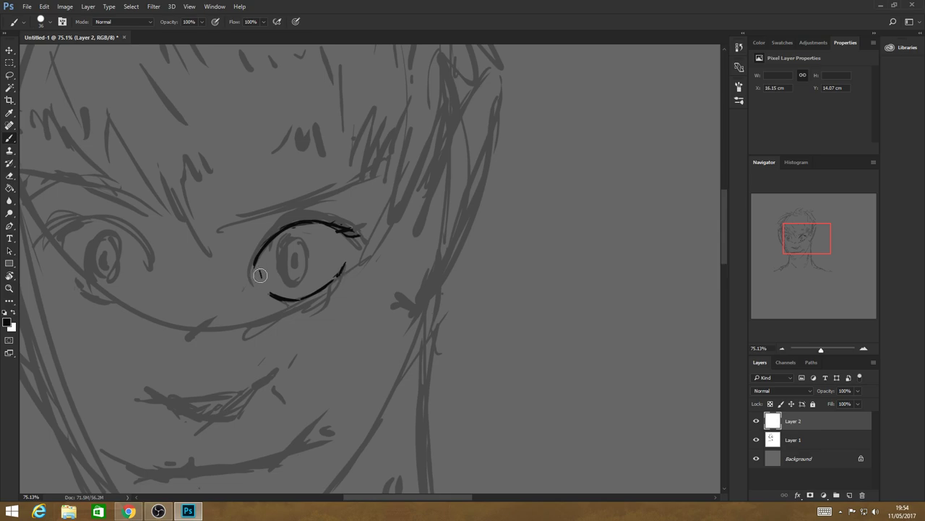
pyautogui.moveTo(257, 269); pyautogui.dragTo(267, 283)
pyautogui.moveTo(284, 236)
pyautogui.mouseDown()
pyautogui.moveTo(279, 264)
pyautogui.moveTo(304, 252)
pyautogui.moveTo(300, 235)
pyautogui.moveTo(293, 276)
pyautogui.moveTo(293, 254)
pyautogui.mouseUp()
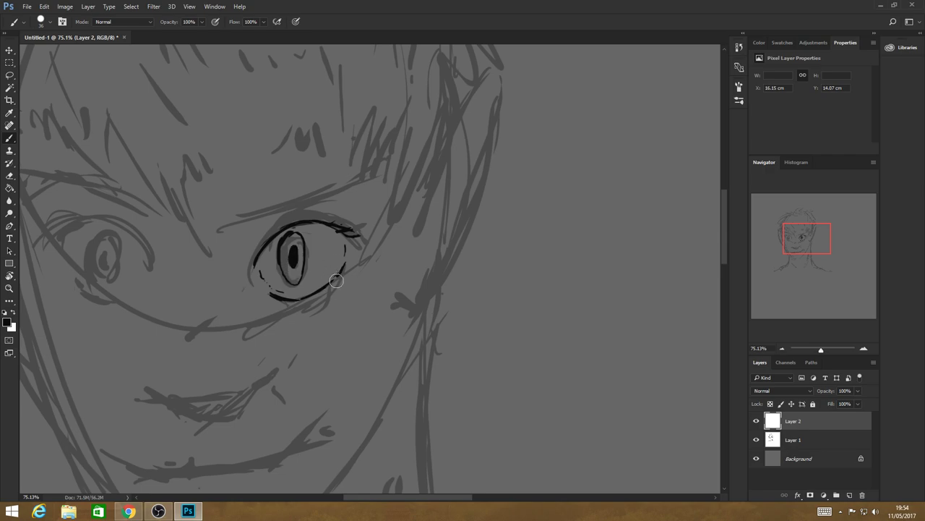
# Ink the mouth with upper lip and hatching, the eyebrow start and the pointed ear
pyautogui.moveTo(159, 396)
pyautogui.mouseDown()
pyautogui.moveTo(209, 418)
pyautogui.moveTo(273, 375)
pyautogui.mouseUp()
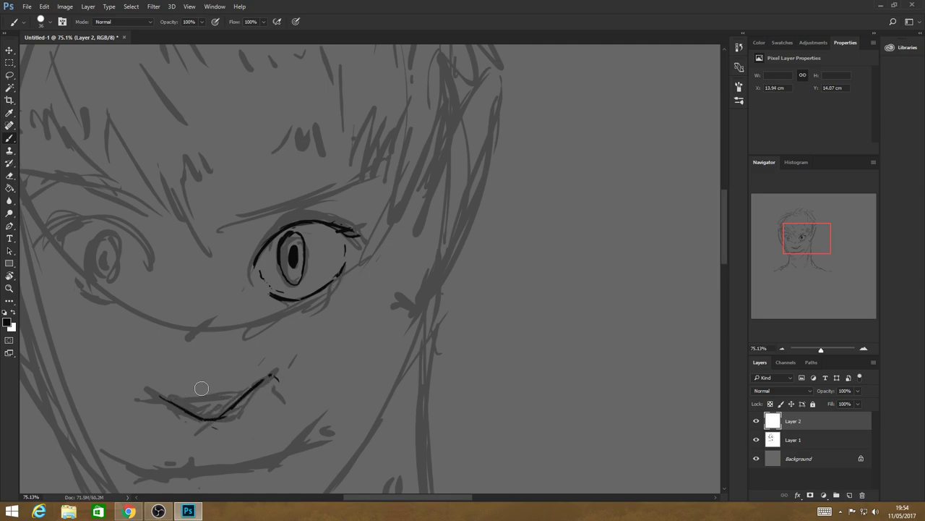
pyautogui.moveTo(205, 399)
pyautogui.mouseDown()
pyautogui.moveTo(148, 396)
pyautogui.moveTo(264, 376)
pyautogui.mouseUp()
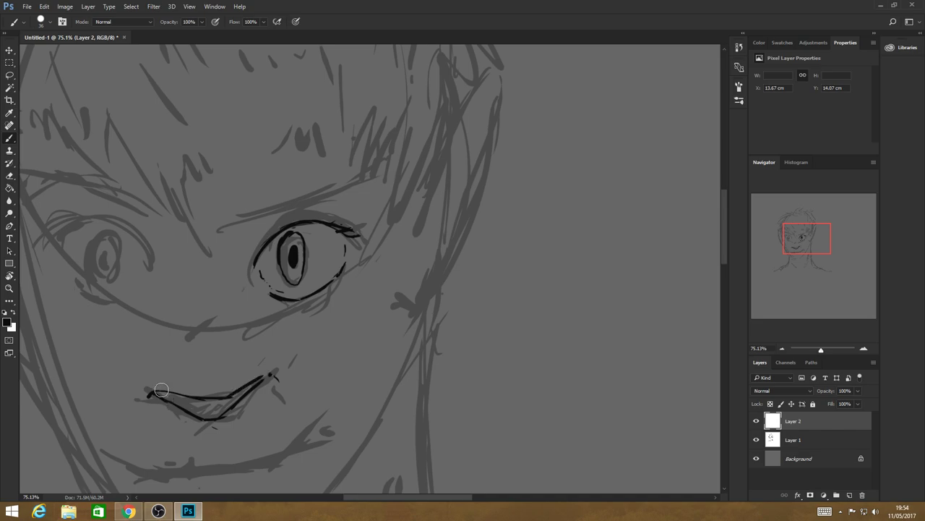
pyautogui.moveTo(169, 399)
pyautogui.mouseDown()
pyautogui.moveTo(207, 415)
pyautogui.moveTo(203, 394)
pyautogui.moveTo(223, 414)
pyautogui.mouseUp()
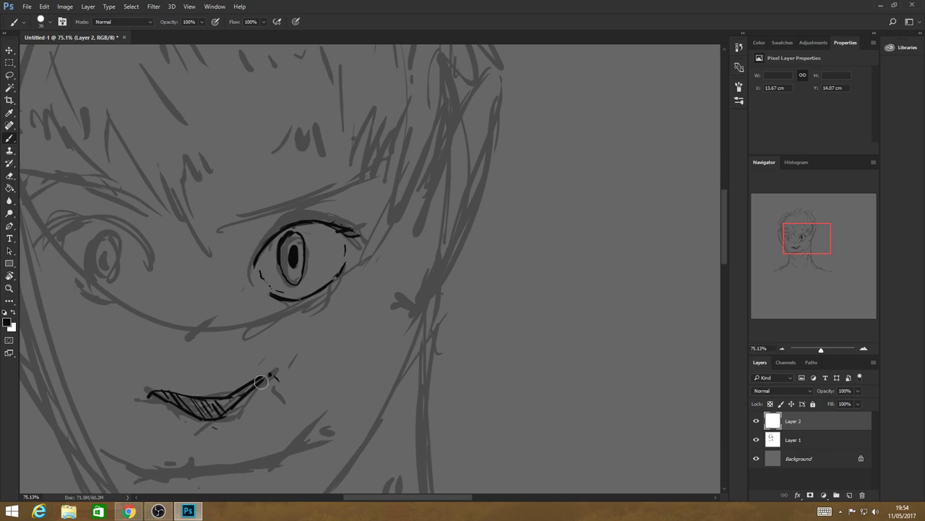
pyautogui.click(248, 290)
pyautogui.moveTo(221, 223)
pyautogui.mouseDown()
pyautogui.moveTo(232, 228)
pyautogui.moveTo(380, 170)
pyautogui.moveTo(232, 235)
pyautogui.mouseUp()
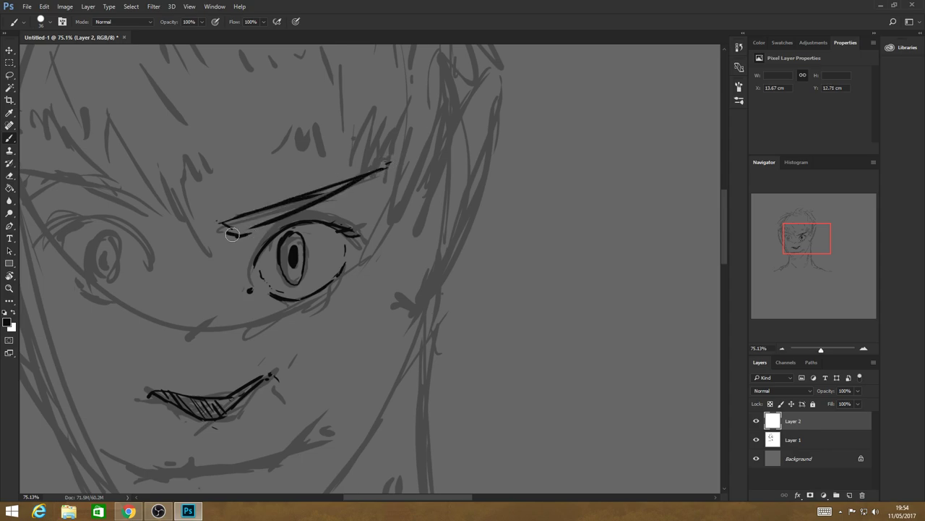
pyautogui.moveTo(420, 195)
pyautogui.mouseDown()
pyautogui.moveTo(504, 64)
pyautogui.moveTo(459, 275)
pyautogui.moveTo(410, 308)
pyautogui.mouseUp()
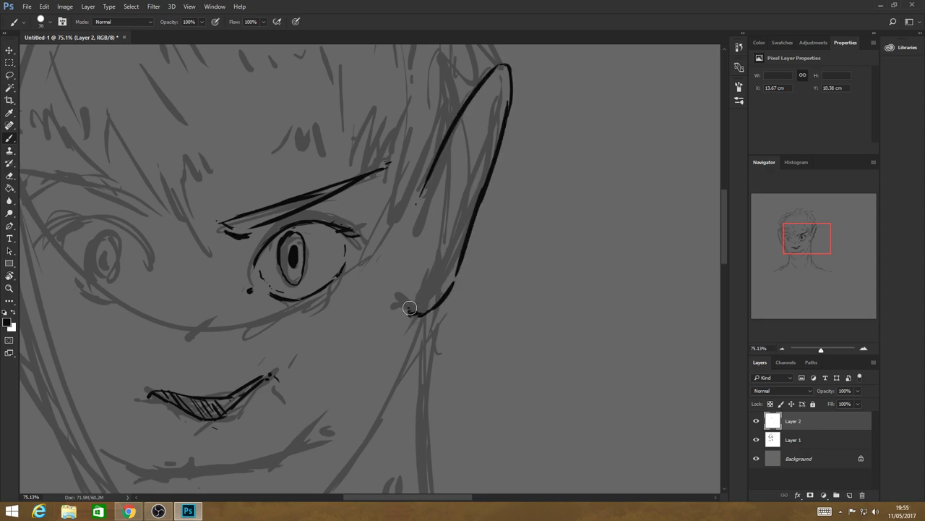
pyautogui.moveTo(420, 194)
pyautogui.mouseDown()
pyautogui.moveTo(411, 211)
pyautogui.moveTo(463, 156)
pyautogui.moveTo(425, 273)
pyautogui.mouseUp()
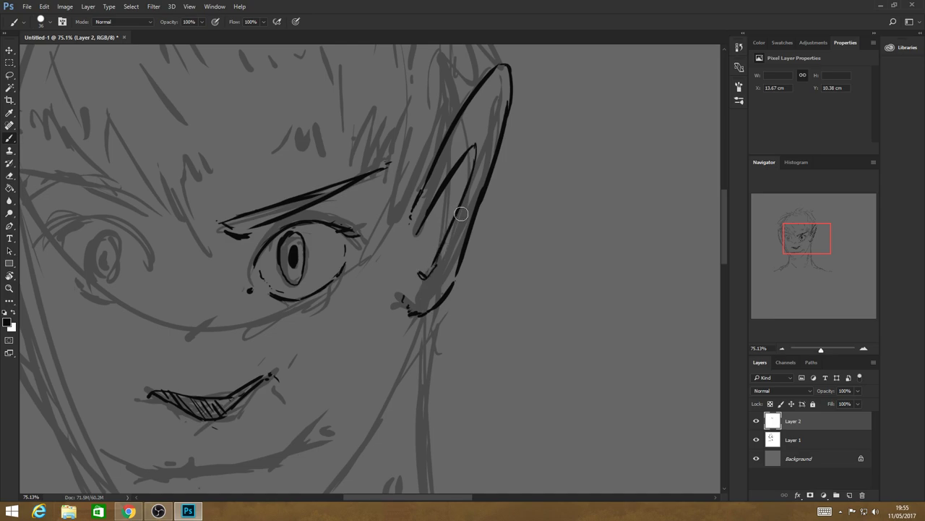
# Zoom in on the mouth area and ink the chin line and left jawline
pyautogui.press('z')
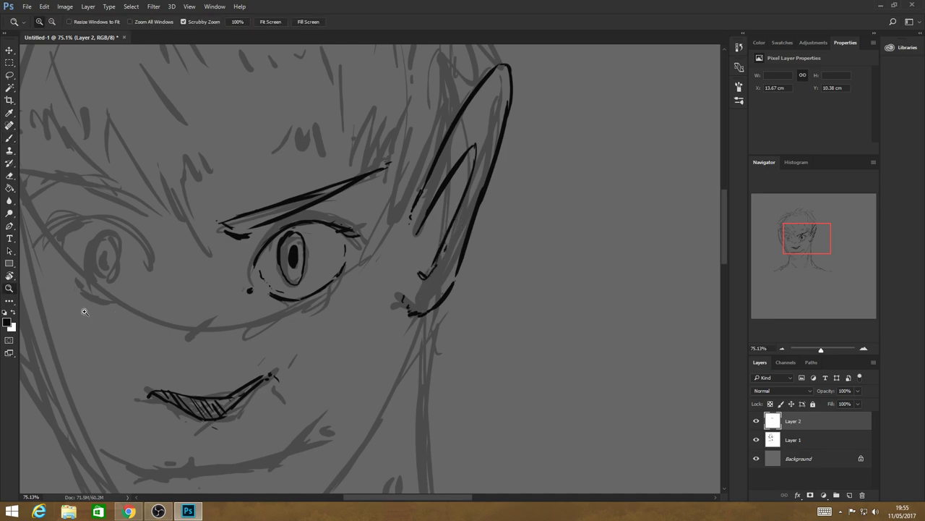
pyautogui.hotkey('ctrl', '0')
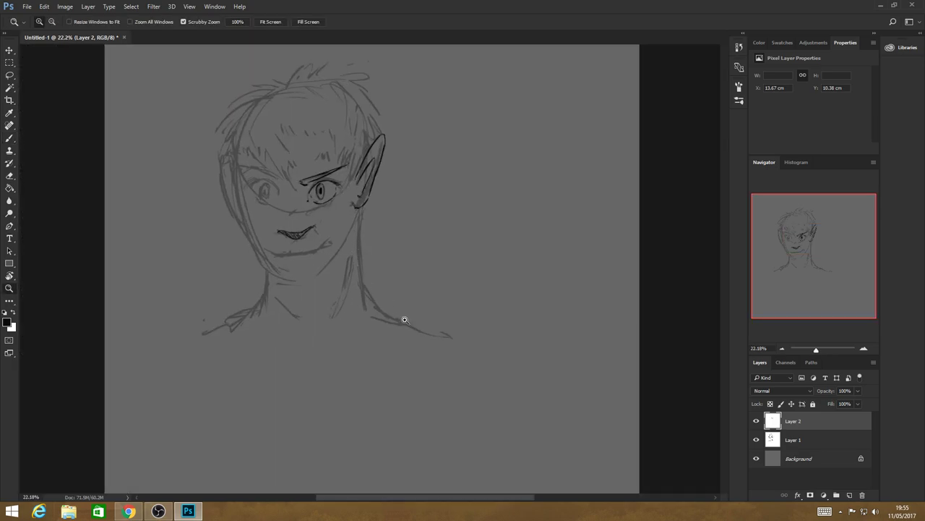
pyautogui.moveTo(306, 277); pyautogui.dragTo(366, 170)
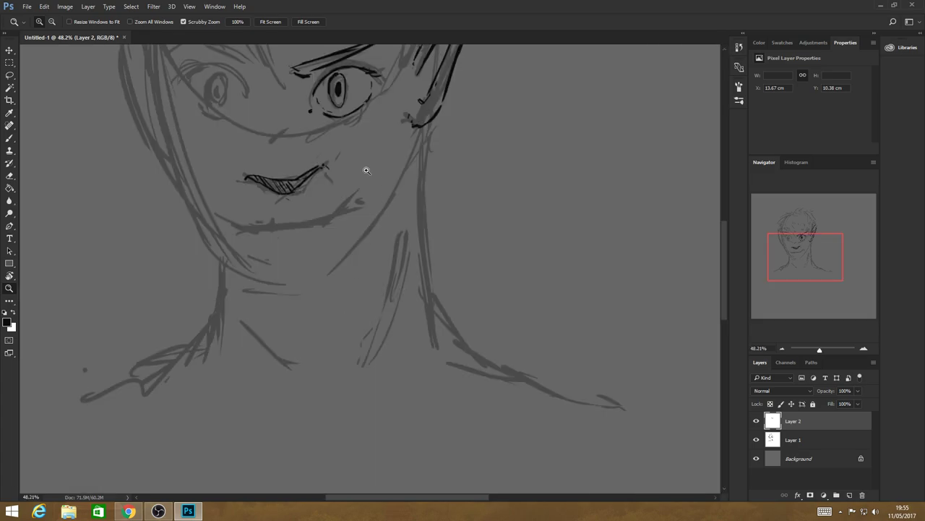
pyautogui.click(9, 141)
pyautogui.moveTo(243, 228)
pyautogui.mouseDown()
pyautogui.moveTo(322, 220)
pyautogui.moveTo(223, 216)
pyautogui.moveTo(357, 204)
pyautogui.mouseUp()
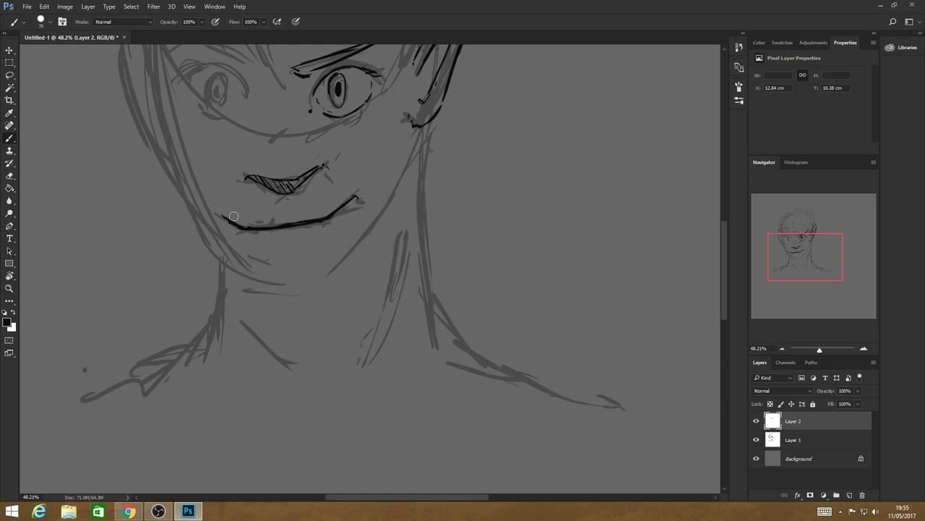
pyautogui.moveTo(233, 217); pyautogui.dragTo(218, 215)
pyautogui.moveTo(175, 166)
pyautogui.mouseDown()
pyautogui.moveTo(218, 256)
pyautogui.moveTo(301, 284)
pyautogui.moveTo(368, 230)
pyautogui.moveTo(423, 137)
pyautogui.moveTo(418, 251)
pyautogui.moveTo(439, 347)
pyautogui.mouseUp()
# Ink both sides of the neck, the diagonal neck line and both shoulder lines
pyautogui.moveTo(400, 240); pyautogui.dragTo(349, 375)
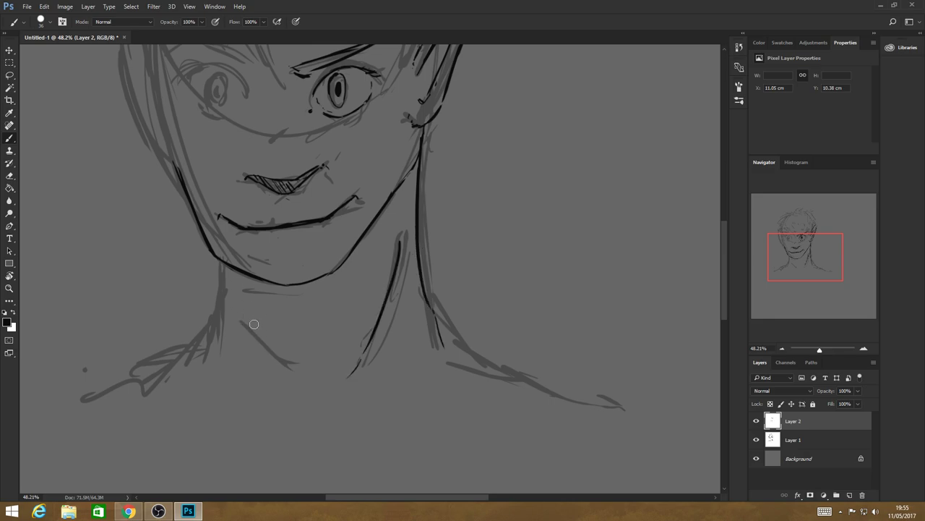
pyautogui.moveTo(239, 304); pyautogui.dragTo(295, 369)
pyautogui.moveTo(221, 262); pyautogui.dragTo(209, 350)
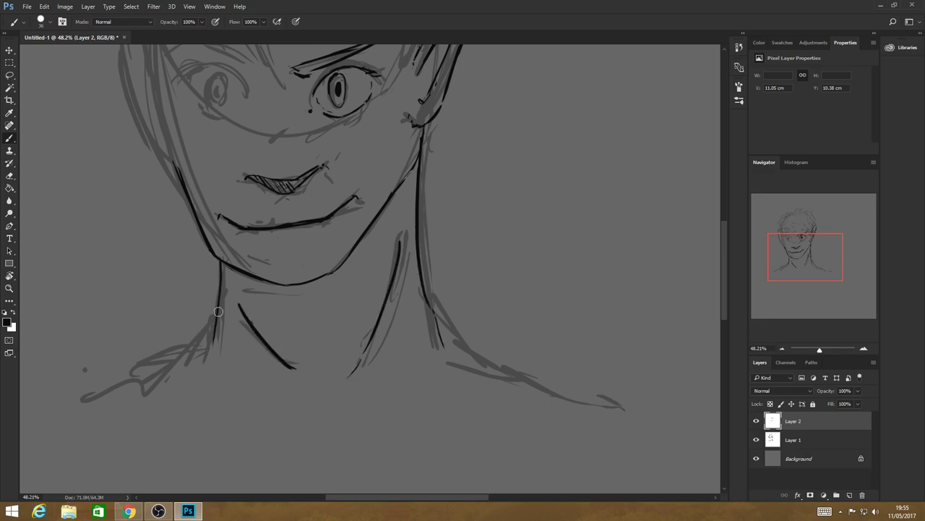
pyautogui.moveTo(219, 312); pyautogui.dragTo(74, 397)
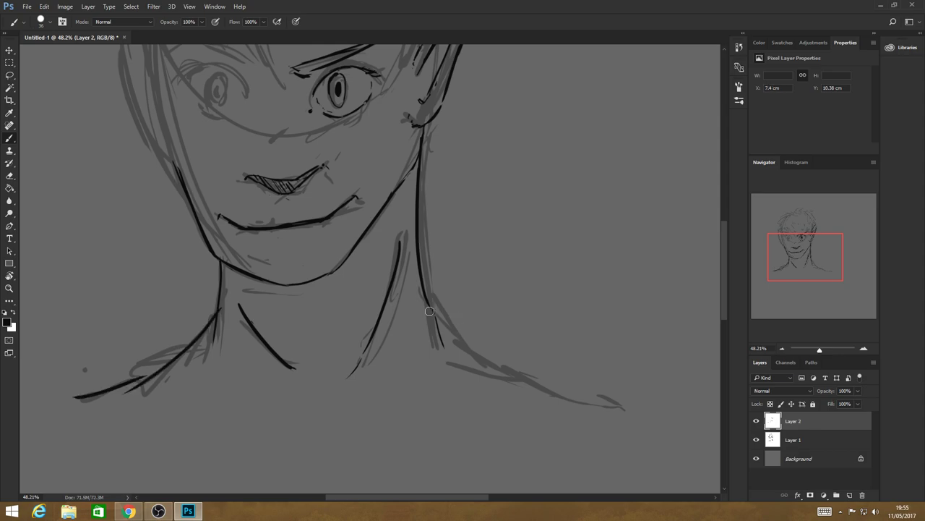
pyautogui.moveTo(429, 311); pyautogui.dragTo(643, 399)
pyautogui.moveTo(650, 410); pyautogui.dragTo(655, 419)
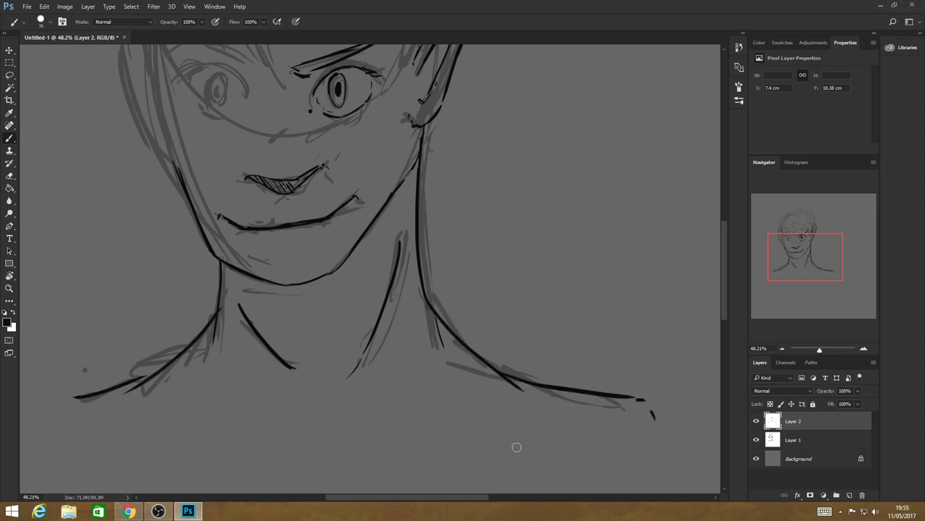
# Hatch the inner end of the eyebrow and outline the right eye's lower contour
pyautogui.moveTo(72, 396); pyautogui.dragTo(45, 421)
pyautogui.scroll(1, 723, 243)
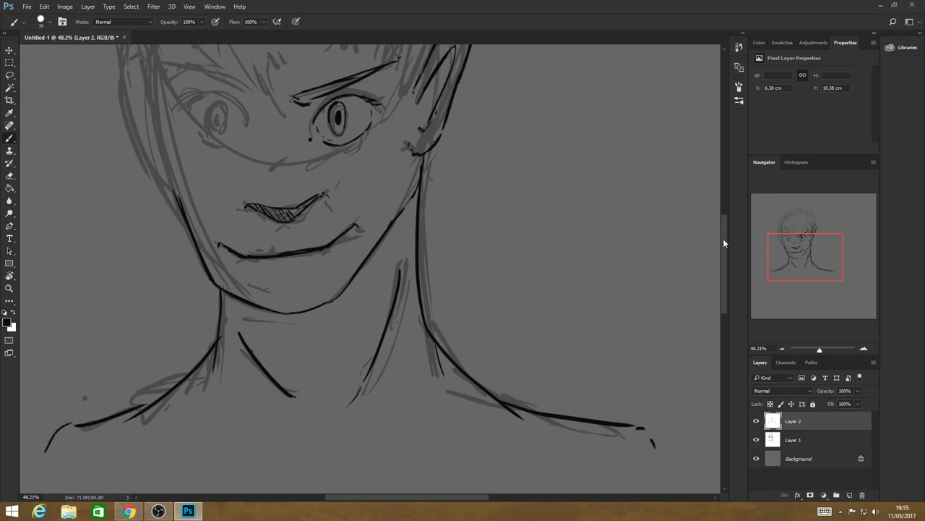
pyautogui.scroll(3, 724, 243)
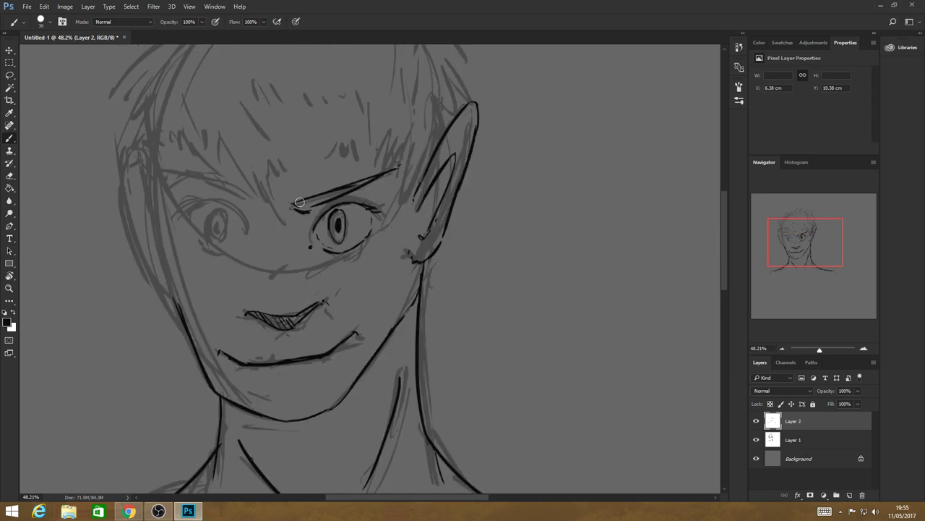
pyautogui.moveTo(299, 202)
pyautogui.mouseDown()
pyautogui.moveTo(395, 172)
pyautogui.moveTo(295, 204)
pyautogui.mouseUp()
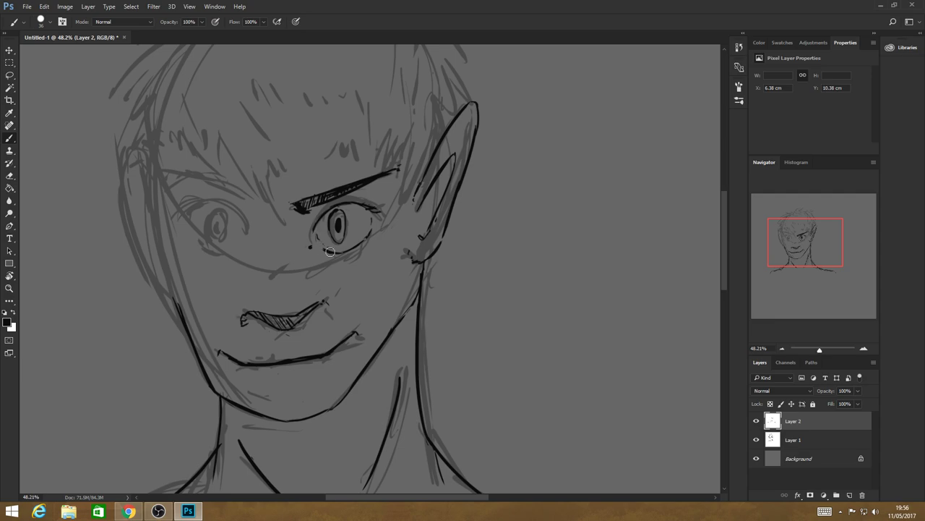
pyautogui.moveTo(330, 251)
pyautogui.mouseDown()
pyautogui.moveTo(315, 235)
pyautogui.moveTo(371, 215)
pyautogui.mouseUp()
pyautogui.moveTo(371, 216)
pyautogui.mouseDown()
pyautogui.moveTo(326, 249)
pyautogui.moveTo(331, 262)
pyautogui.moveTo(385, 244)
pyautogui.mouseUp()
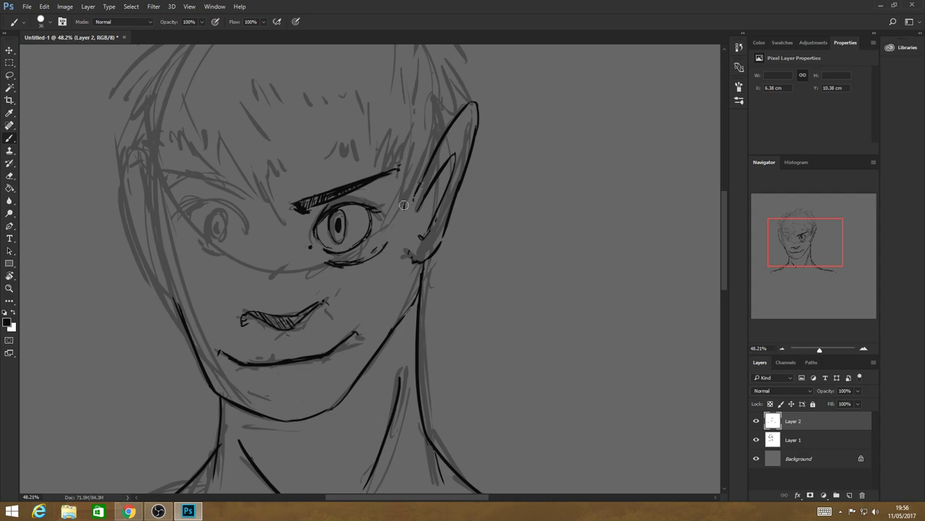
# Ink the hair edge beside the ear, the left side of the head and the left eye's lids
pyautogui.moveTo(403, 207)
pyautogui.mouseDown()
pyautogui.moveTo(398, 157)
pyautogui.moveTo(292, 166)
pyautogui.moveTo(284, 254)
pyautogui.moveTo(160, 136)
pyautogui.moveTo(194, 333)
pyautogui.mouseUp()
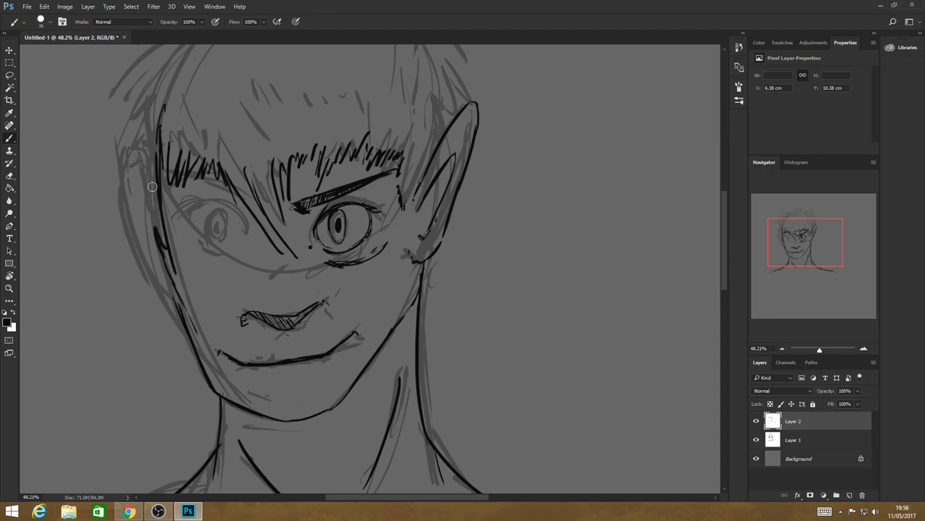
pyautogui.moveTo(116, 136); pyautogui.dragTo(179, 319)
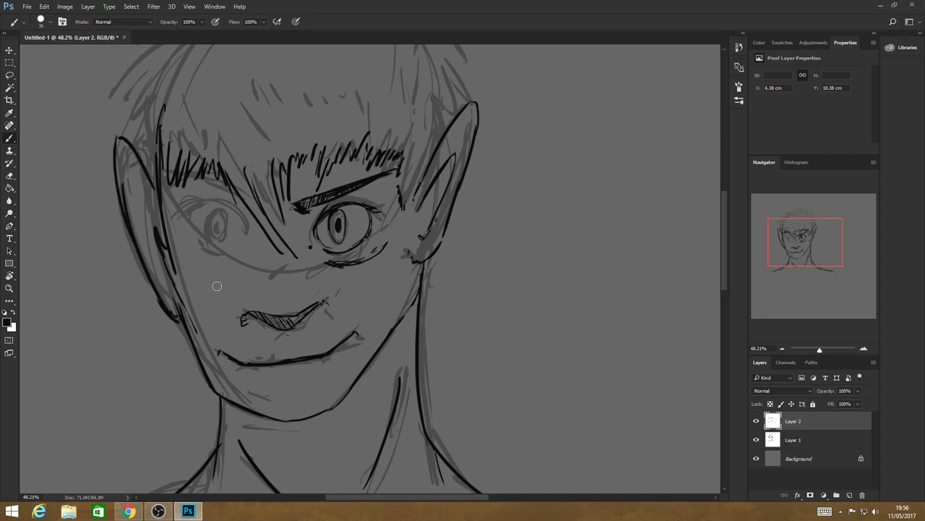
pyautogui.moveTo(233, 199)
pyautogui.mouseDown()
pyautogui.moveTo(192, 210)
pyautogui.moveTo(249, 243)
pyautogui.moveTo(212, 242)
pyautogui.moveTo(220, 225)
pyautogui.mouseUp()
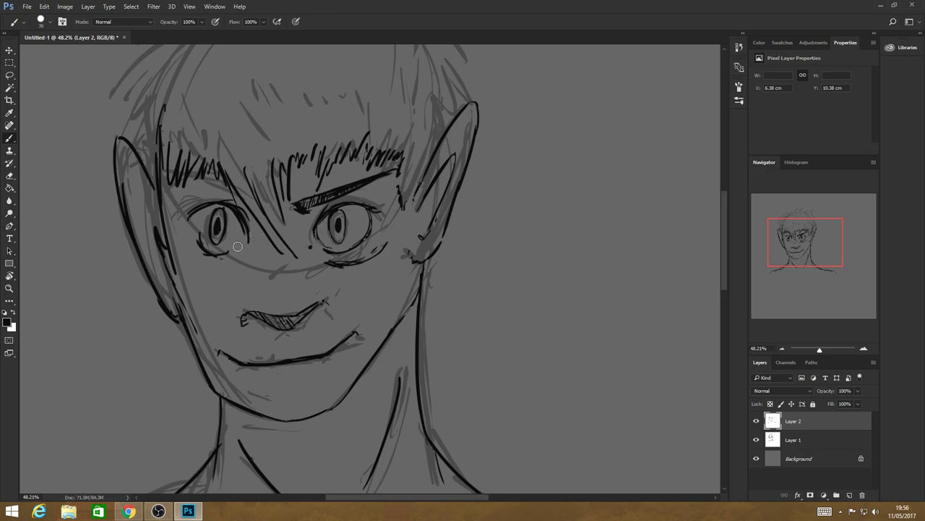
pyautogui.moveTo(233, 250); pyautogui.dragTo(196, 263)
pyautogui.moveTo(197, 210)
pyautogui.mouseDown()
pyautogui.moveTo(239, 227)
pyautogui.moveTo(230, 254)
pyautogui.moveTo(234, 224)
pyautogui.mouseUp()
# Darken both eye outlines and the right iris, then draw the nose and deepen mouth hatching
pyautogui.moveTo(318, 239); pyautogui.dragTo(331, 257)
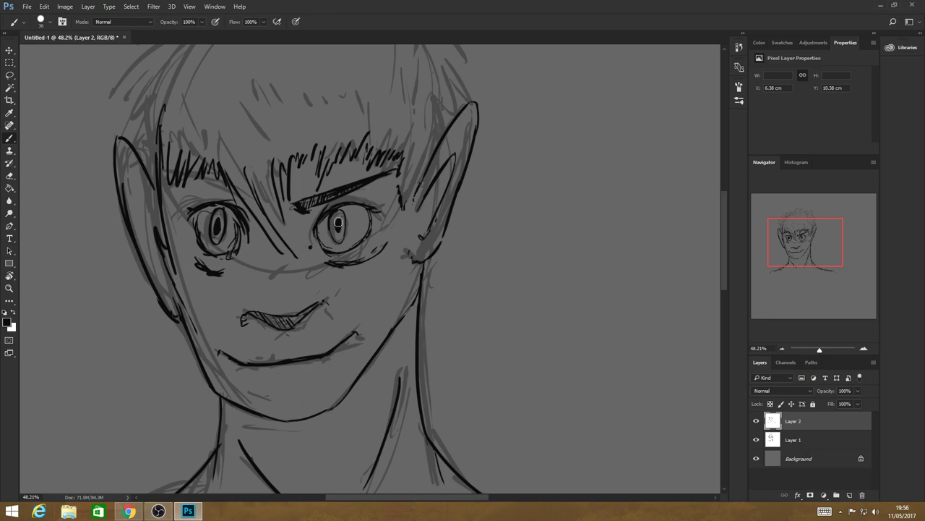
pyautogui.moveTo(337, 222); pyautogui.dragTo(340, 246)
pyautogui.moveTo(365, 231)
pyautogui.mouseDown()
pyautogui.moveTo(360, 207)
pyautogui.moveTo(365, 218)
pyautogui.mouseUp()
pyautogui.moveTo(278, 321); pyautogui.dragTo(269, 319)
pyautogui.moveTo(265, 280); pyautogui.dragTo(264, 283)
pyautogui.moveTo(263, 286); pyautogui.dragTo(297, 300)
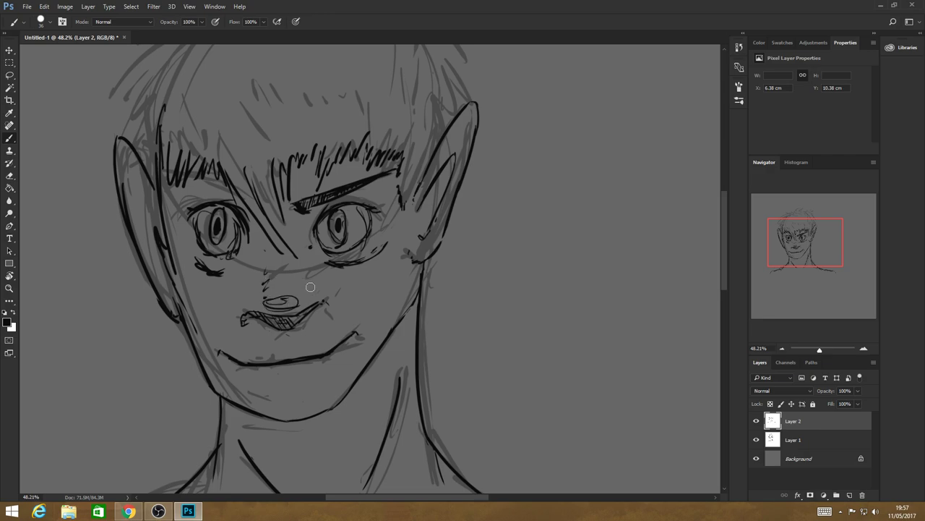
# Add a hair stroke between the eyes, darken the jaw to the chin, and ink top hair strands
pyautogui.moveTo(266, 254); pyautogui.dragTo(253, 235)
pyautogui.moveTo(418, 265); pyautogui.dragTo(388, 320)
pyautogui.moveTo(227, 91); pyautogui.dragTo(250, 110)
pyautogui.moveTo(277, 94); pyautogui.dragTo(303, 99)
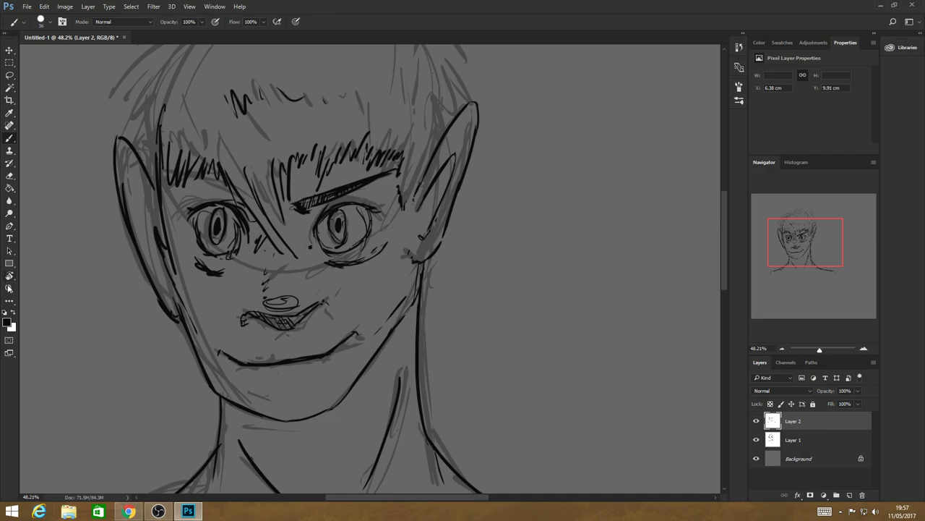
# Fit the figure on screen and ink the face edge, cheek shading and spiky top hair strands
pyautogui.click(9, 288)
pyautogui.hotkey('ctrl', '0')
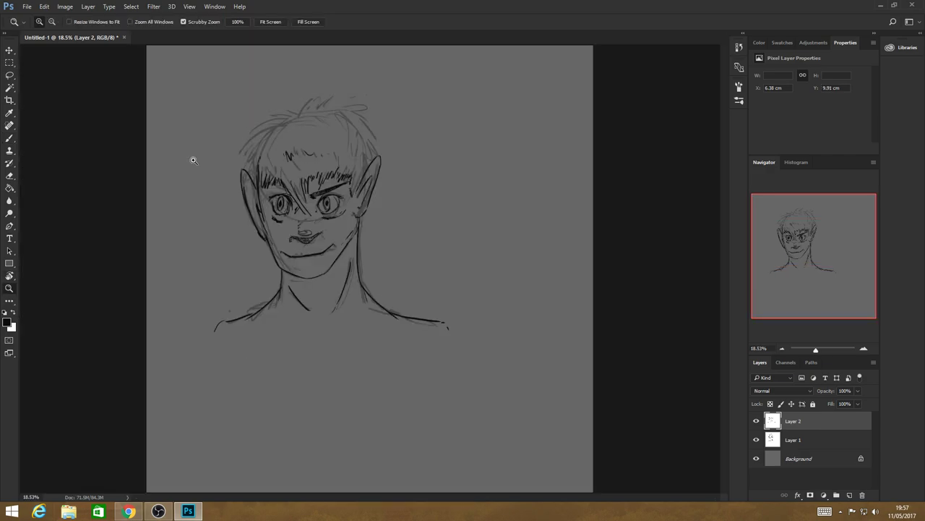
pyautogui.press('b')
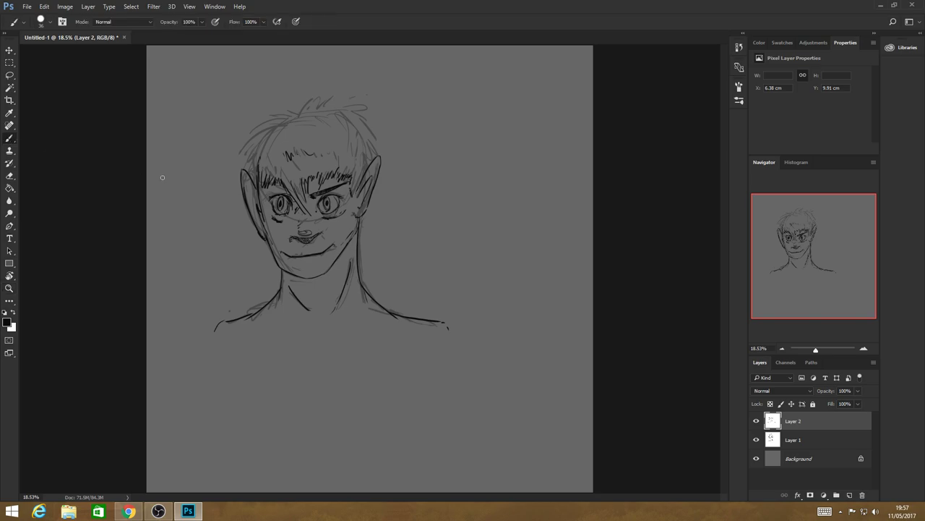
pyautogui.moveTo(267, 187); pyautogui.dragTo(267, 246)
pyautogui.moveTo(349, 200); pyautogui.dragTo(338, 255)
pyautogui.moveTo(253, 175)
pyautogui.mouseDown()
pyautogui.moveTo(233, 153)
pyautogui.moveTo(312, 110)
pyautogui.mouseUp()
pyautogui.moveTo(311, 113)
pyautogui.mouseDown()
pyautogui.moveTo(344, 91)
pyautogui.moveTo(354, 106)
pyautogui.mouseUp()
pyautogui.moveTo(354, 113); pyautogui.dragTo(377, 148)
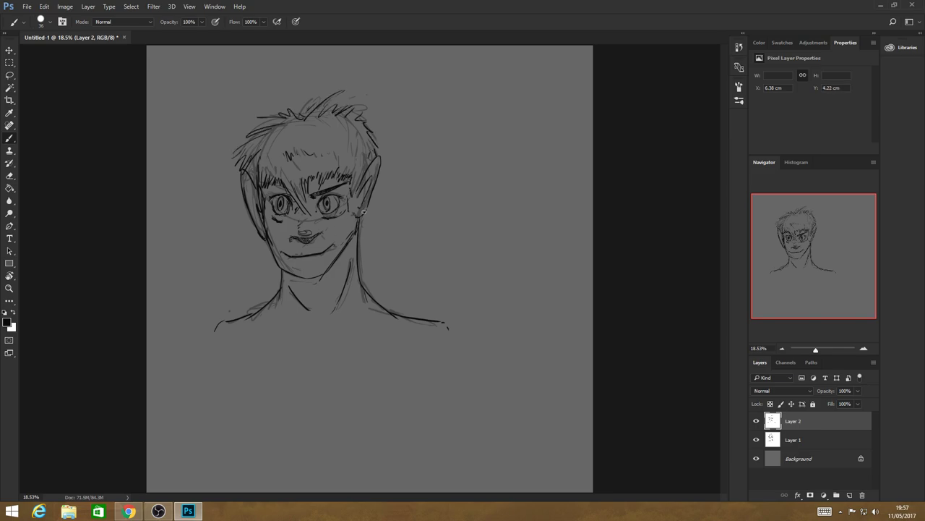
pyautogui.click(10, 288)
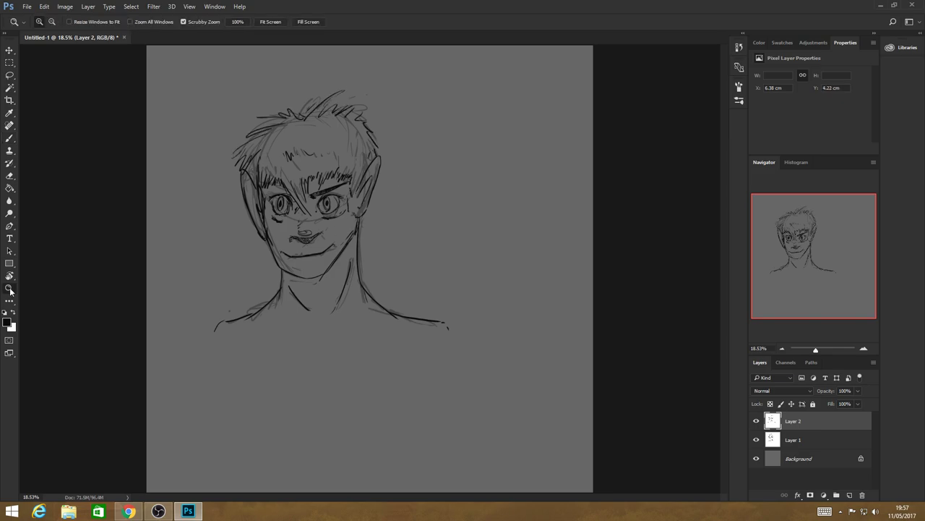
# Zoom into the face and paint white teeth, eye highlights and eyebrow highlights
pyautogui.hotkey('ctrl', '+')
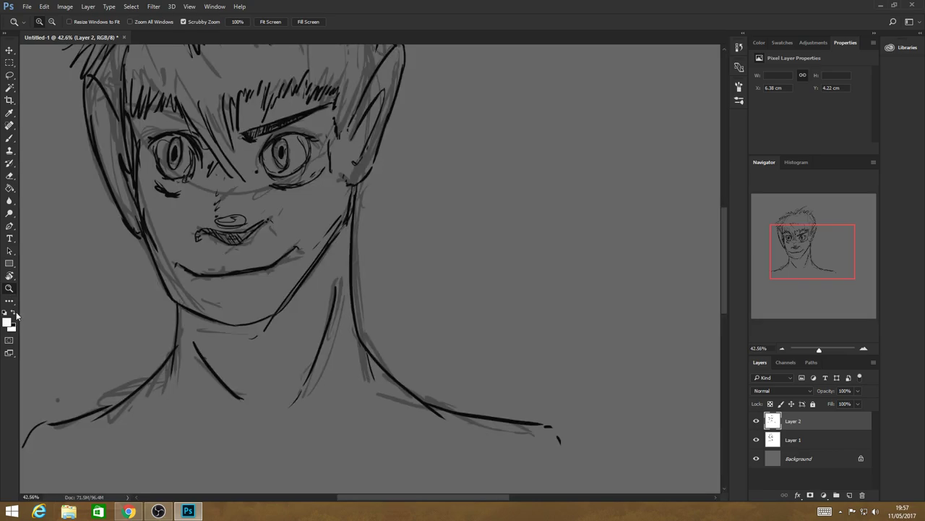
pyautogui.press('b')
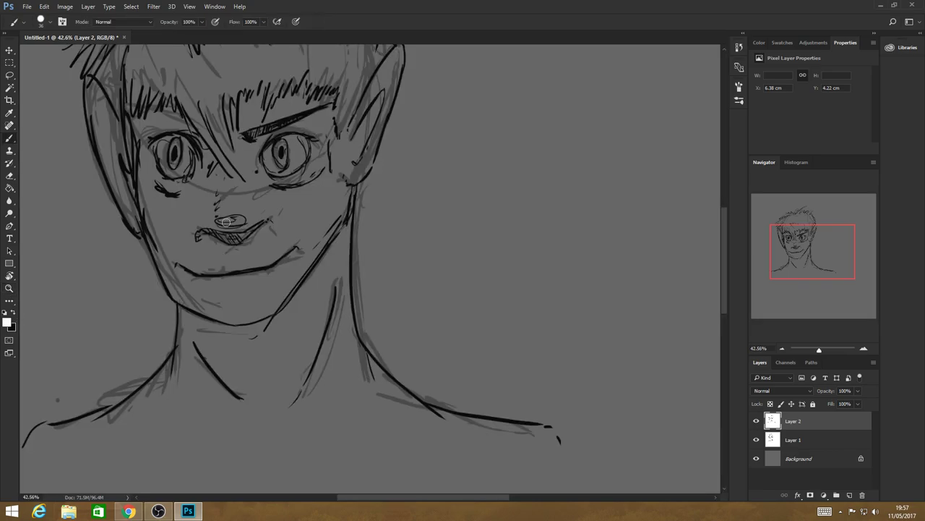
pyautogui.moveTo(226, 222); pyautogui.dragTo(238, 221)
pyautogui.click(278, 150)
pyautogui.click(172, 150)
pyautogui.moveTo(276, 121); pyautogui.dragTo(247, 130)
pyautogui.moveTo(164, 129); pyautogui.dragTo(174, 126)
# Swap to black and darken the left eyebrow with strong strokes
pyautogui.press('x')
pyautogui.moveTo(168, 109); pyautogui.dragTo(205, 130)
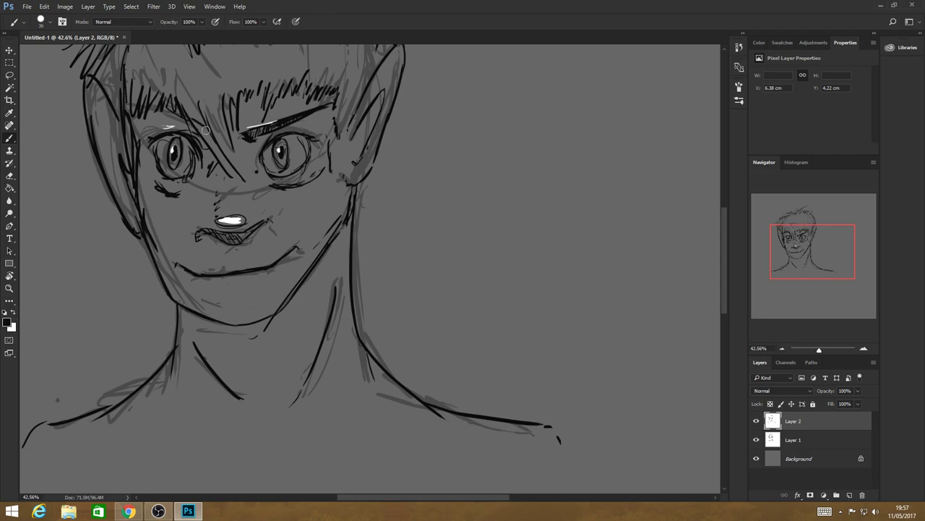
pyautogui.moveTo(133, 113)
pyautogui.mouseDown()
pyautogui.moveTo(202, 128)
pyautogui.moveTo(183, 123)
pyautogui.mouseUp()
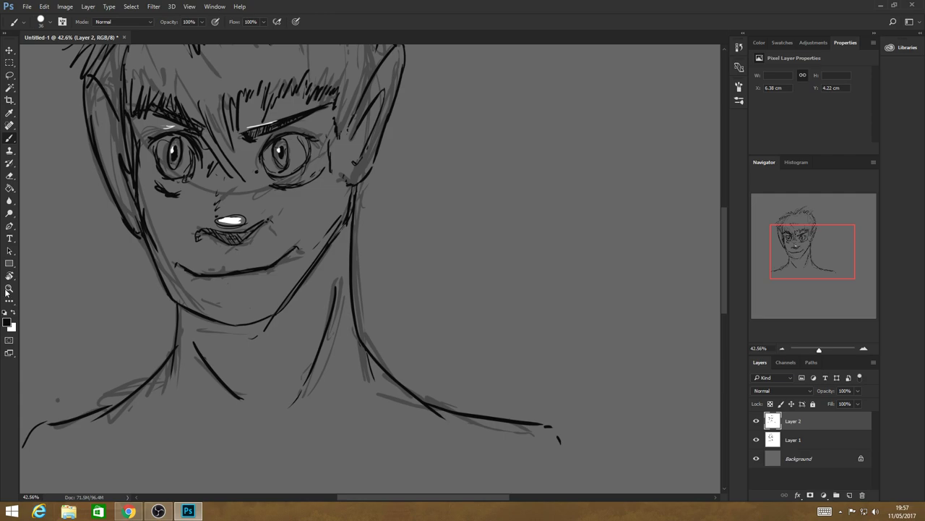
# Merge Layer 2 down into Layer 1 so the sketch is one layer
pyautogui.click(9, 288)
pyautogui.scroll(-5, 403, 339)
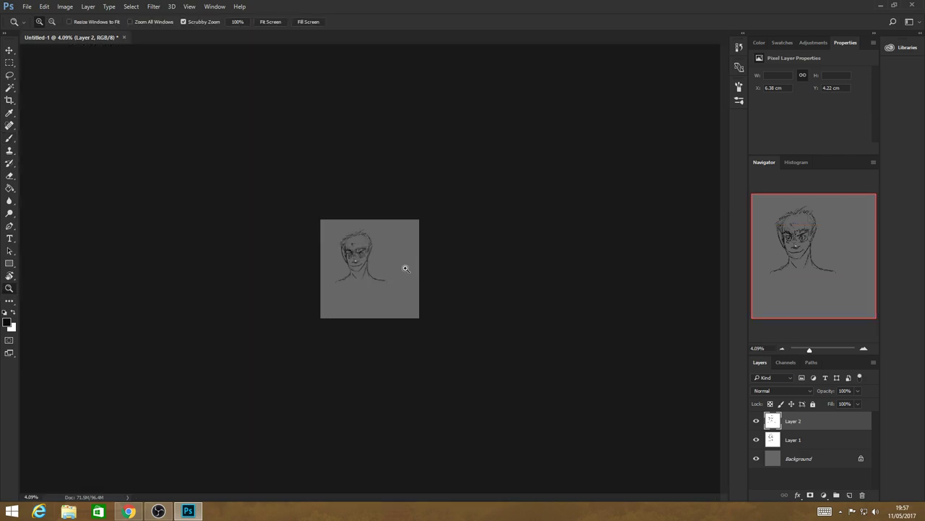
pyautogui.moveTo(406, 268); pyautogui.dragTo(498, 320)
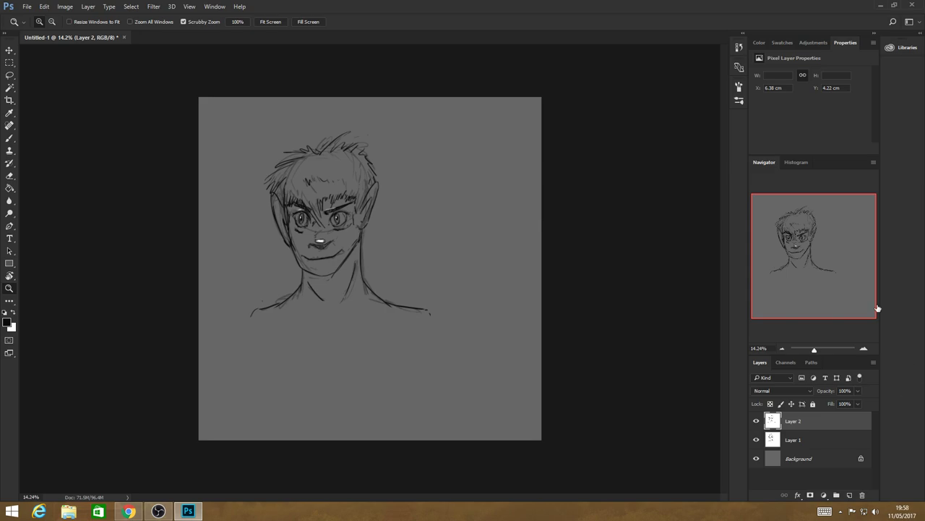
pyautogui.rightClick(798, 421)
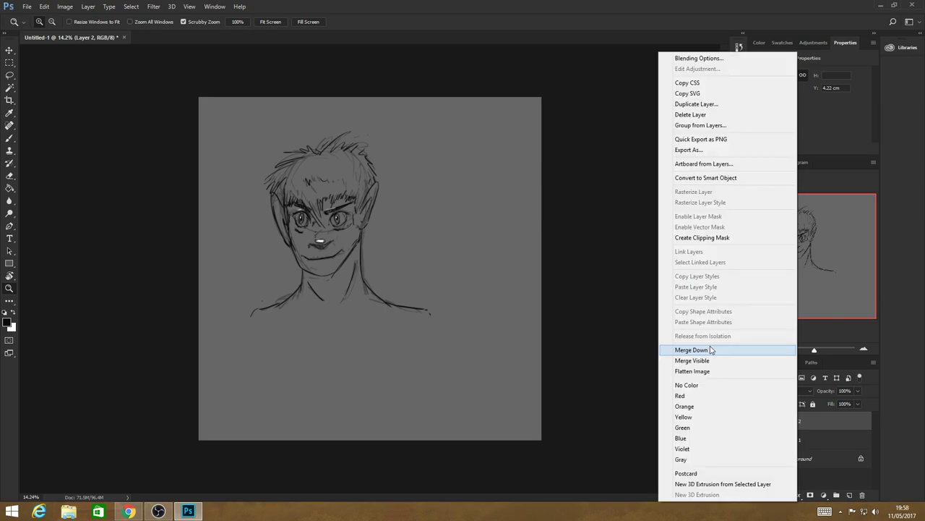
pyautogui.click(711, 350)
# Free-transform the merged sketch into a small image in the canvas's top-left corner
pyautogui.hotkey('ctrl', 't')
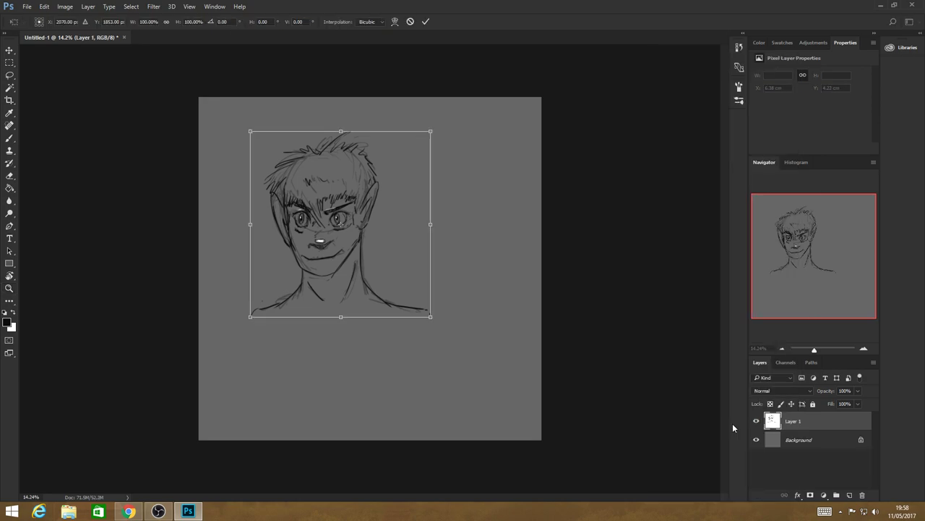
pyautogui.moveTo(430, 131); pyautogui.dragTo(304, 260)
pyautogui.moveTo(271, 282); pyautogui.dragTo(226, 124)
pyautogui.press('Return')
pyautogui.press('z')
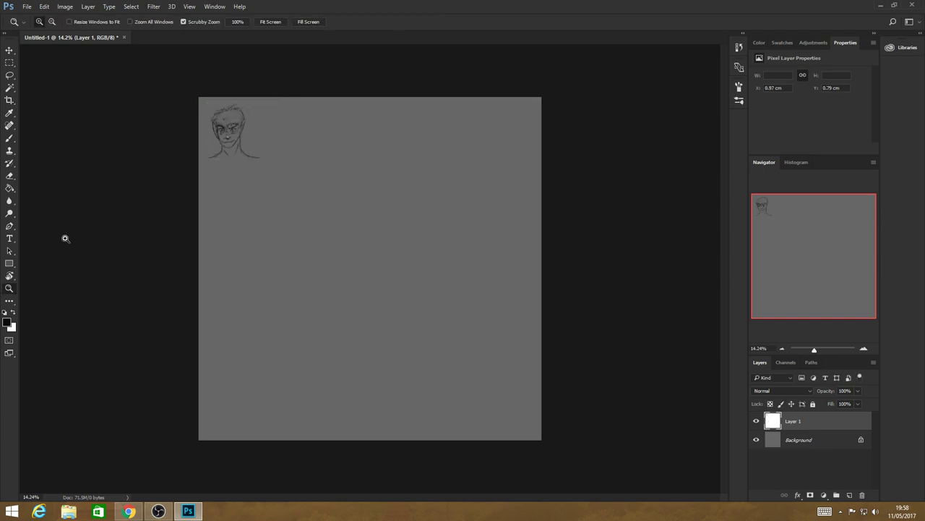
pyautogui.scroll(5, 344, 213)
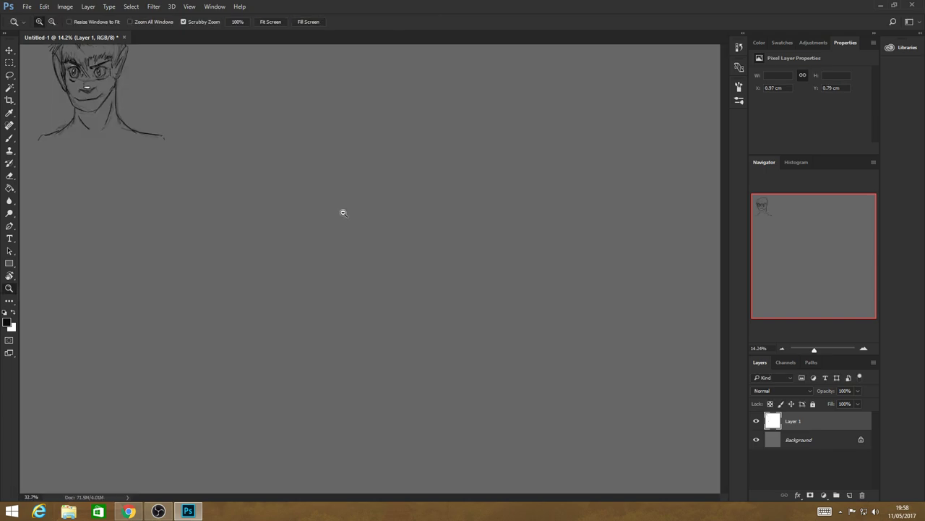
pyautogui.scroll(-3, 343, 212)
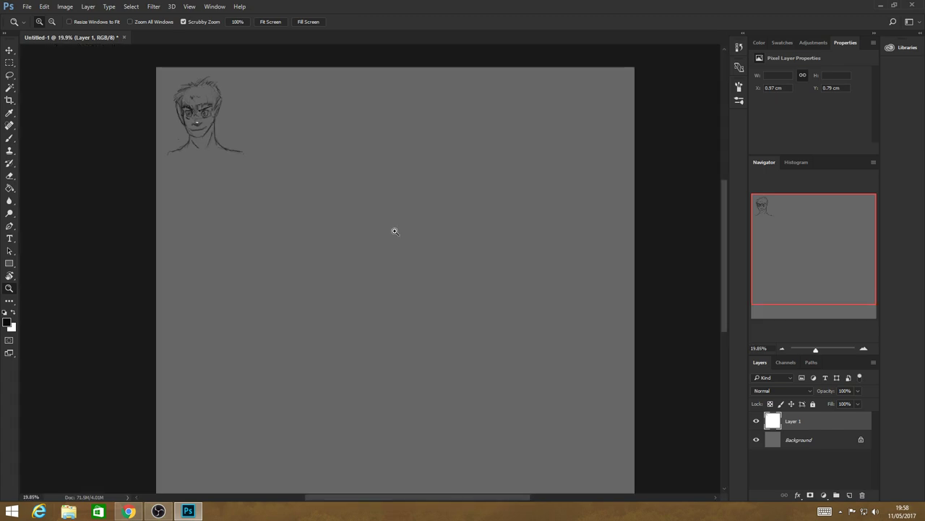
pyautogui.scroll(-1, 394, 231)
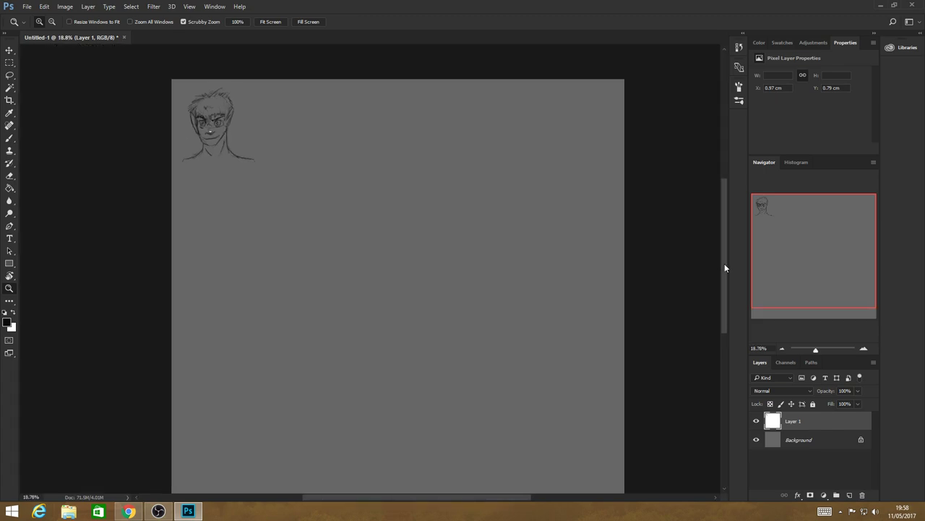
pyautogui.moveTo(725, 263); pyautogui.dragTo(724, 284)
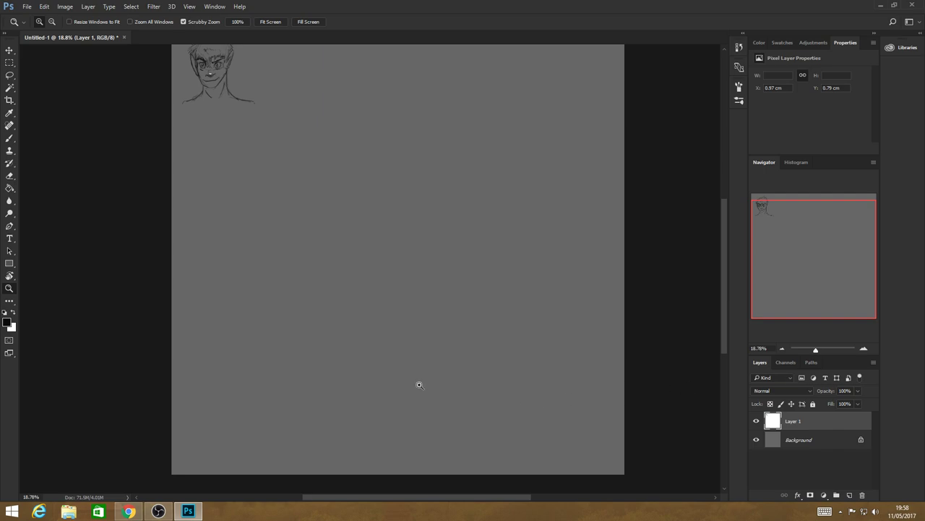
# On a new layer, brush the head circle, shoulders, right torso and right upper arm
pyautogui.click(851, 496)
pyautogui.press('b')
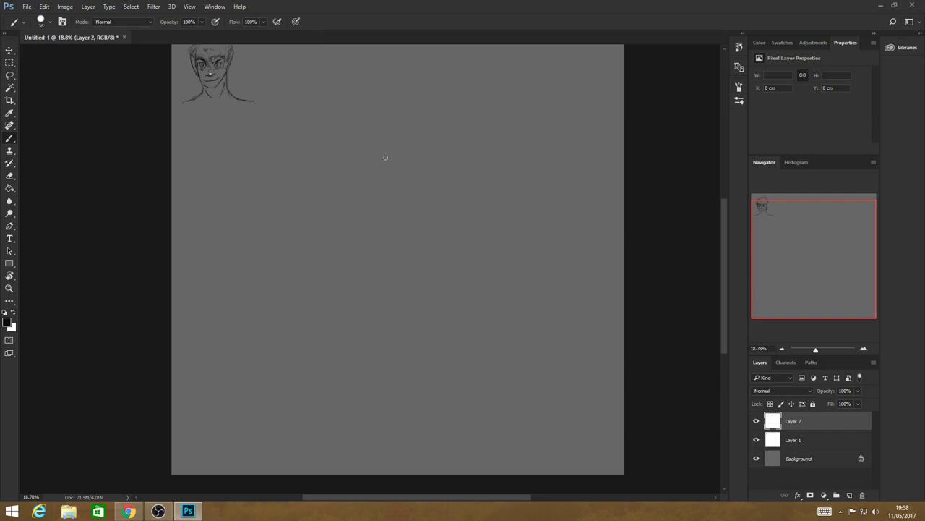
pyautogui.moveTo(372, 209)
pyautogui.mouseDown()
pyautogui.moveTo(410, 211)
pyautogui.moveTo(418, 167)
pyautogui.moveTo(386, 230)
pyautogui.mouseUp()
pyautogui.moveTo(411, 207); pyautogui.dragTo(384, 237)
pyautogui.moveTo(356, 219); pyautogui.dragTo(384, 273)
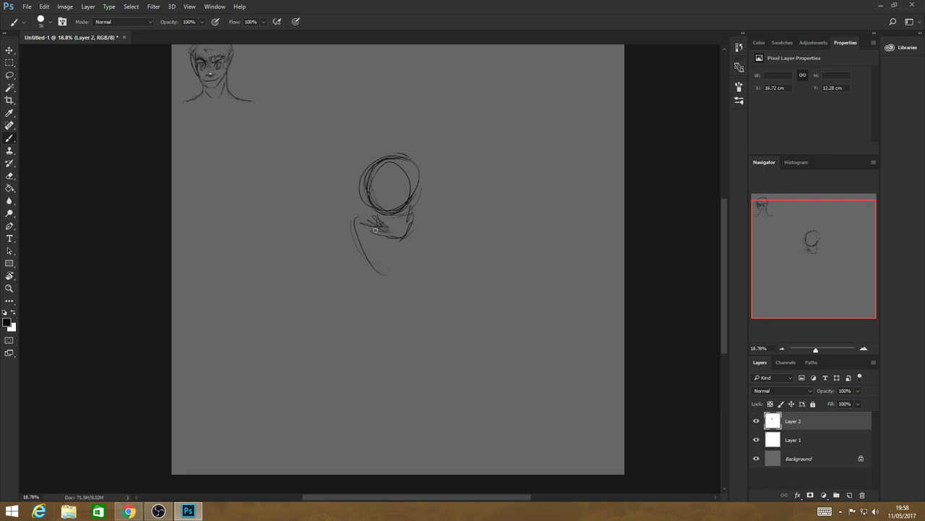
pyautogui.moveTo(432, 219); pyautogui.dragTo(389, 280)
pyautogui.moveTo(410, 224)
pyautogui.mouseDown()
pyautogui.moveTo(395, 241)
pyautogui.moveTo(405, 272)
pyautogui.mouseUp()
pyautogui.moveTo(426, 214)
pyautogui.mouseDown()
pyautogui.moveTo(420, 245)
pyautogui.moveTo(439, 269)
pyautogui.moveTo(419, 288)
pyautogui.mouseUp()
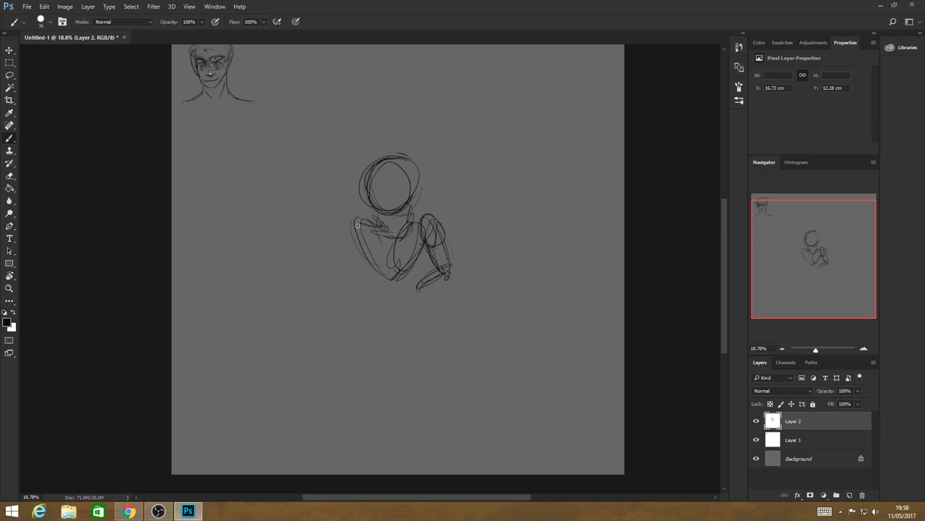
# Sketch the left torso, lower torso, V-shaped pelvis, hips and both legs
pyautogui.moveTo(358, 225)
pyautogui.mouseDown()
pyautogui.moveTo(345, 277)
pyautogui.moveTo(325, 292)
pyautogui.mouseUp()
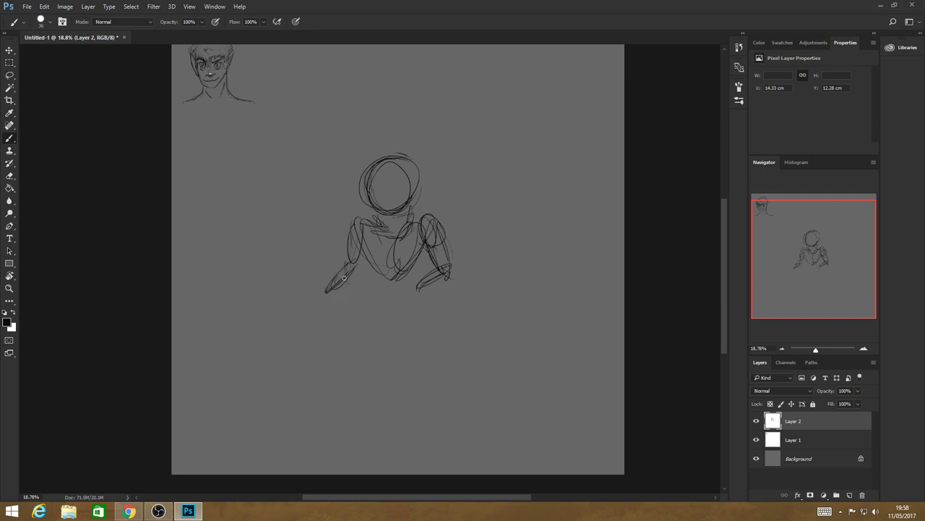
pyautogui.moveTo(366, 228); pyautogui.dragTo(388, 274)
pyautogui.moveTo(367, 225); pyautogui.dragTo(418, 256)
pyautogui.moveTo(371, 284)
pyautogui.mouseDown()
pyautogui.moveTo(395, 307)
pyautogui.moveTo(354, 326)
pyautogui.mouseUp()
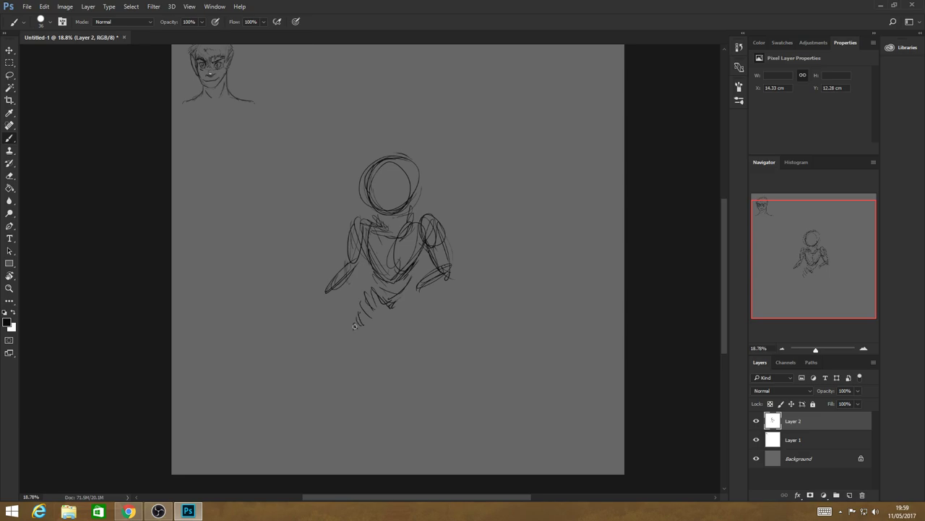
pyautogui.moveTo(416, 284); pyautogui.dragTo(405, 304)
pyautogui.moveTo(412, 313); pyautogui.dragTo(430, 329)
pyautogui.moveTo(363, 339); pyautogui.dragTo(369, 370)
pyautogui.moveTo(423, 339)
pyautogui.mouseDown()
pyautogui.moveTo(431, 342)
pyautogui.moveTo(422, 376)
pyautogui.moveTo(452, 376)
pyautogui.mouseUp()
# Add the feet, leg lines and the right arm's outer curves down to the hip
pyautogui.moveTo(354, 374)
pyautogui.mouseDown()
pyautogui.moveTo(363, 364)
pyautogui.moveTo(377, 373)
pyautogui.mouseUp()
pyautogui.moveTo(351, 330); pyautogui.dragTo(365, 359)
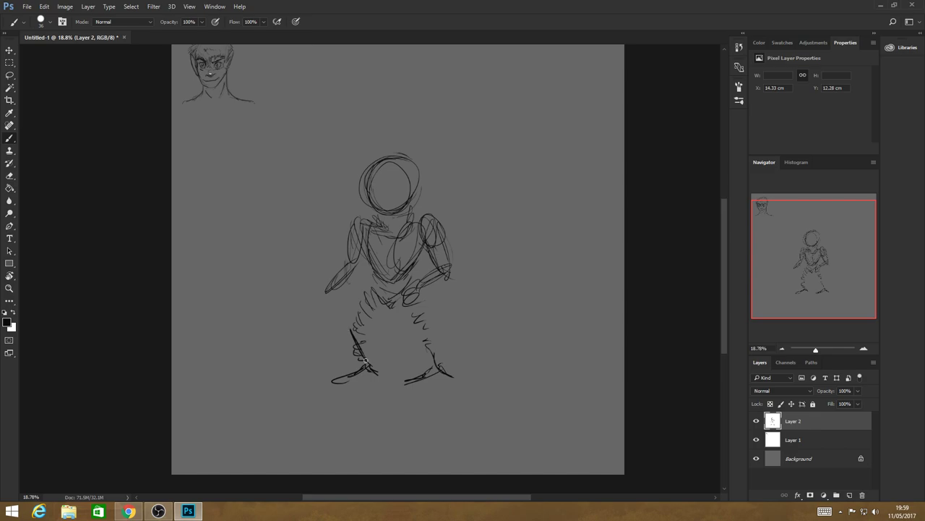
pyautogui.moveTo(383, 289); pyautogui.dragTo(355, 343)
pyautogui.moveTo(406, 301); pyautogui.dragTo(426, 337)
pyautogui.moveTo(433, 358); pyautogui.dragTo(441, 373)
pyautogui.moveTo(427, 233); pyautogui.dragTo(447, 280)
pyautogui.moveTo(447, 261); pyautogui.dragTo(448, 300)
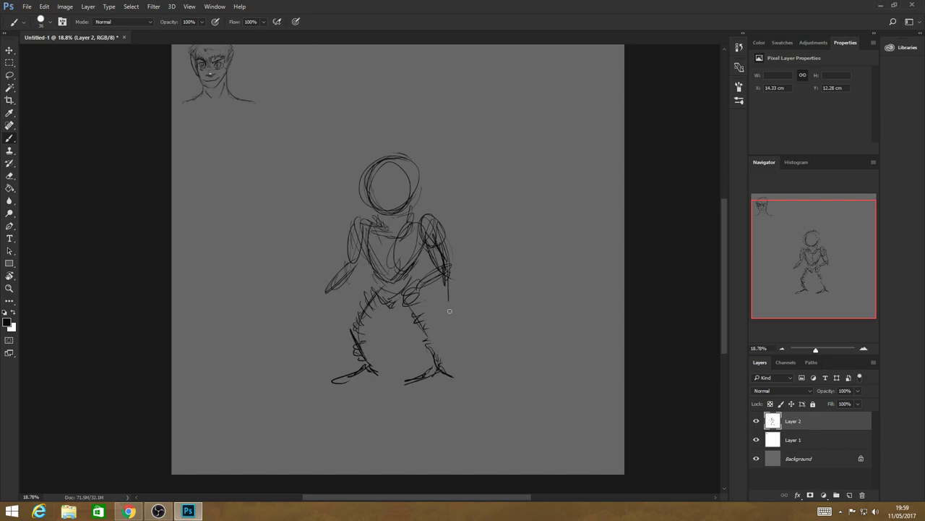
pyautogui.moveTo(444, 247); pyautogui.dragTo(448, 345)
# Brush in the figure's left arm, rough face and pointed right ear
pyautogui.moveTo(361, 227); pyautogui.dragTo(304, 312)
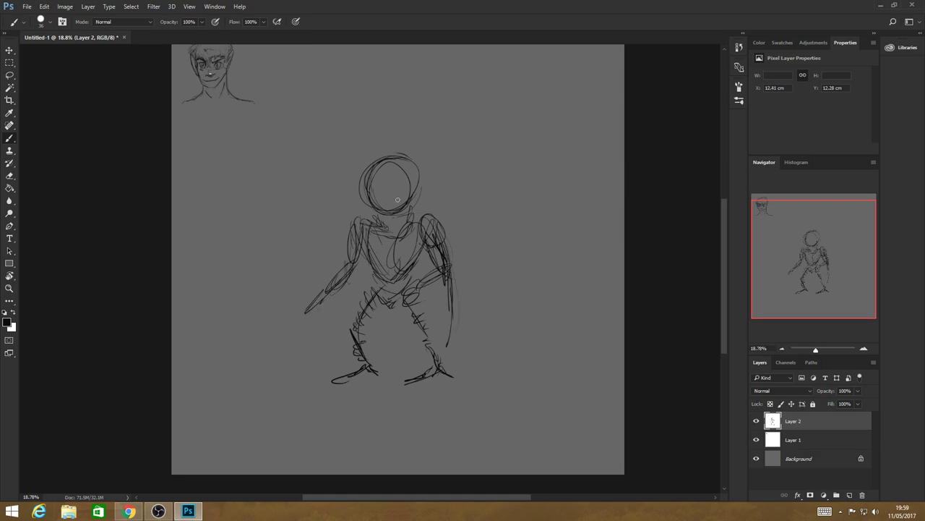
pyautogui.moveTo(397, 199)
pyautogui.mouseDown()
pyautogui.moveTo(416, 171)
pyautogui.moveTo(445, 165)
pyautogui.moveTo(383, 158)
pyautogui.moveTo(374, 149)
pyautogui.moveTo(386, 141)
pyautogui.mouseUp()
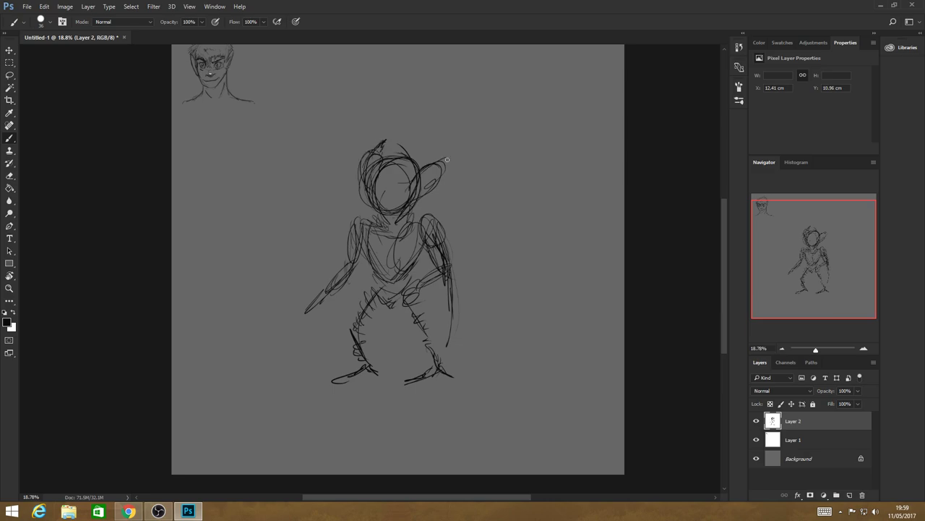
pyautogui.moveTo(446, 159)
pyautogui.mouseDown()
pyautogui.moveTo(376, 188)
pyautogui.moveTo(374, 204)
pyautogui.moveTo(395, 206)
pyautogui.moveTo(377, 215)
pyautogui.moveTo(395, 277)
pyautogui.moveTo(420, 233)
pyautogui.moveTo(398, 282)
pyautogui.mouseUp()
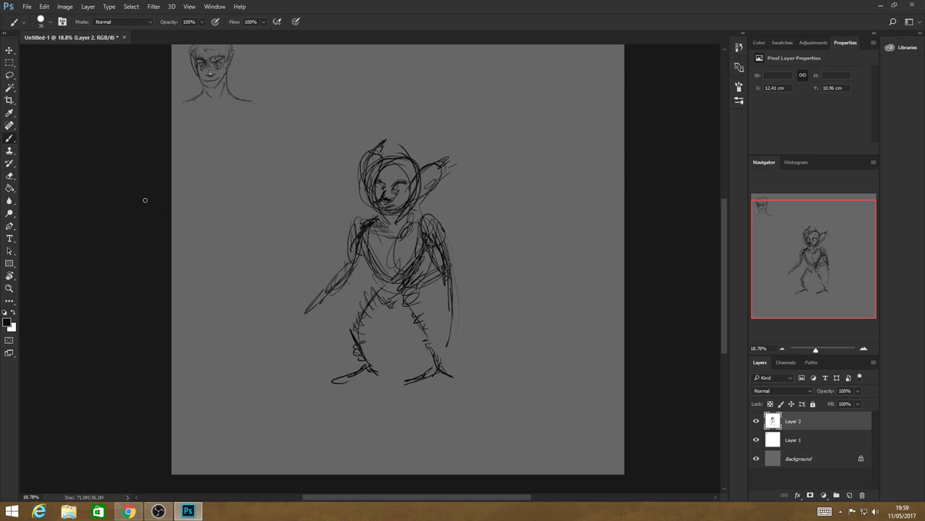
# Use the Move tool to shift the figure sketch up and slightly right
pyautogui.press('v')
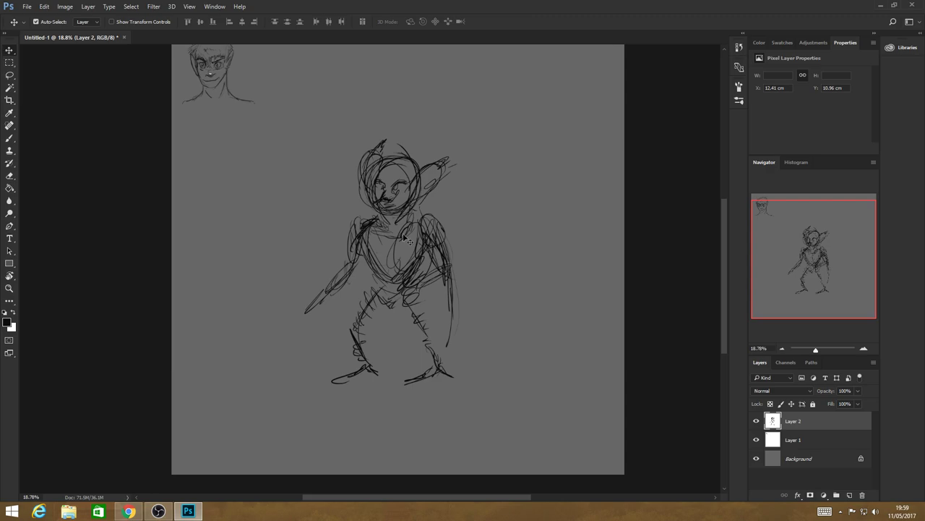
pyautogui.rightClick(10, 51)
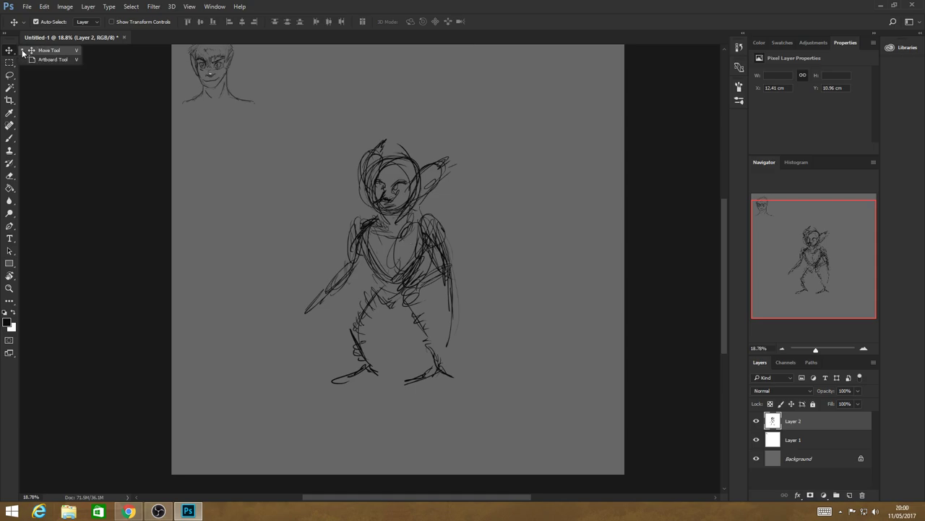
pyautogui.click(22, 53)
pyautogui.moveTo(414, 273)
pyautogui.mouseDown()
pyautogui.moveTo(422, 234)
pyautogui.moveTo(409, 246)
pyautogui.mouseUp()
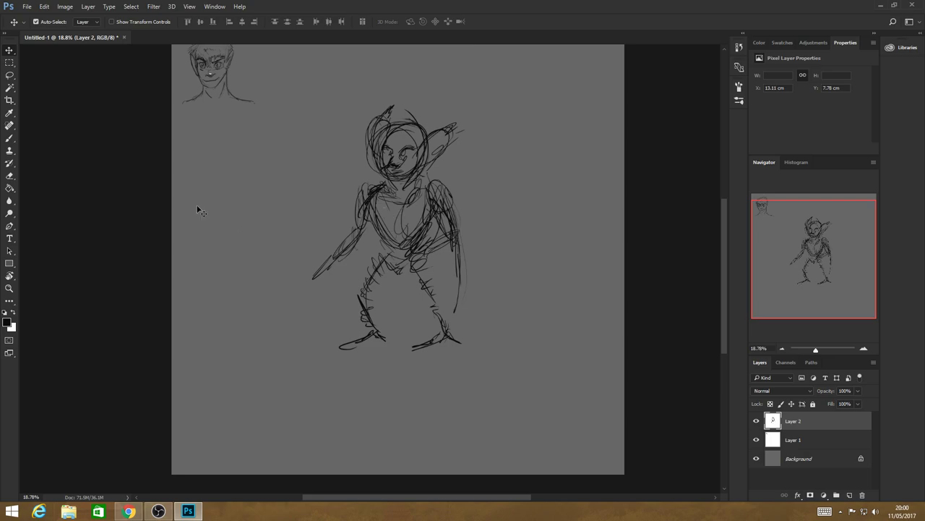
# Lasso the figure's legs and stretch them to about 150% height
pyautogui.press('l')
pyautogui.moveTo(384, 250)
pyautogui.mouseDown()
pyautogui.moveTo(356, 292)
pyautogui.moveTo(394, 249)
pyautogui.mouseUp()
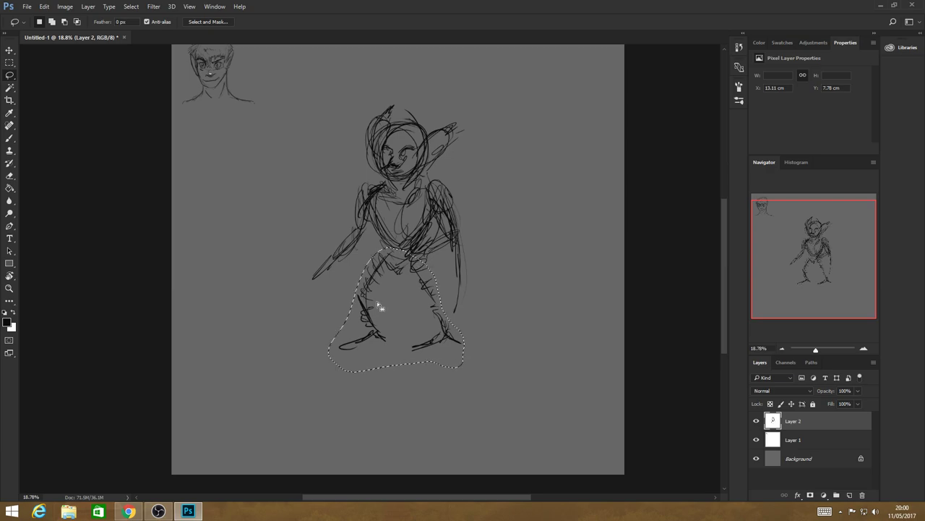
pyautogui.hotkey('ctrl', 't')
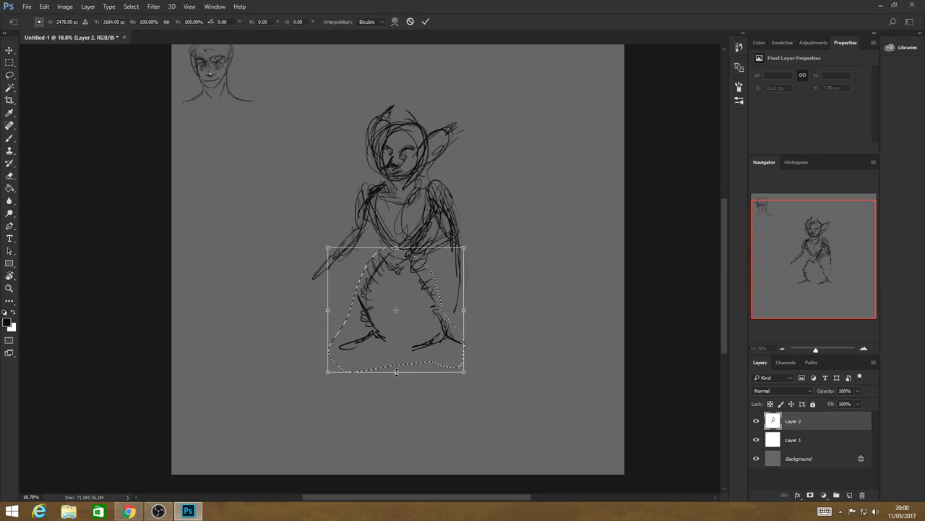
pyautogui.moveTo(397, 372); pyautogui.dragTo(395, 436)
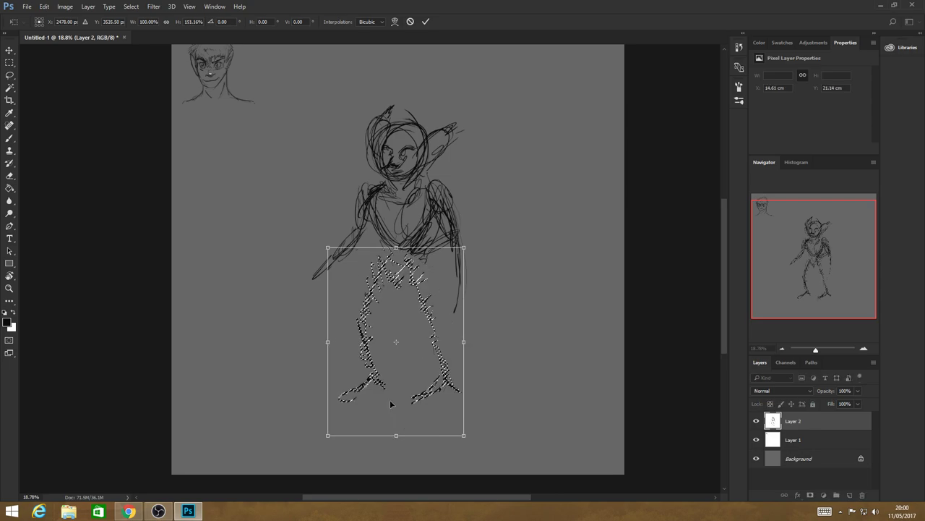
pyautogui.press('Return')
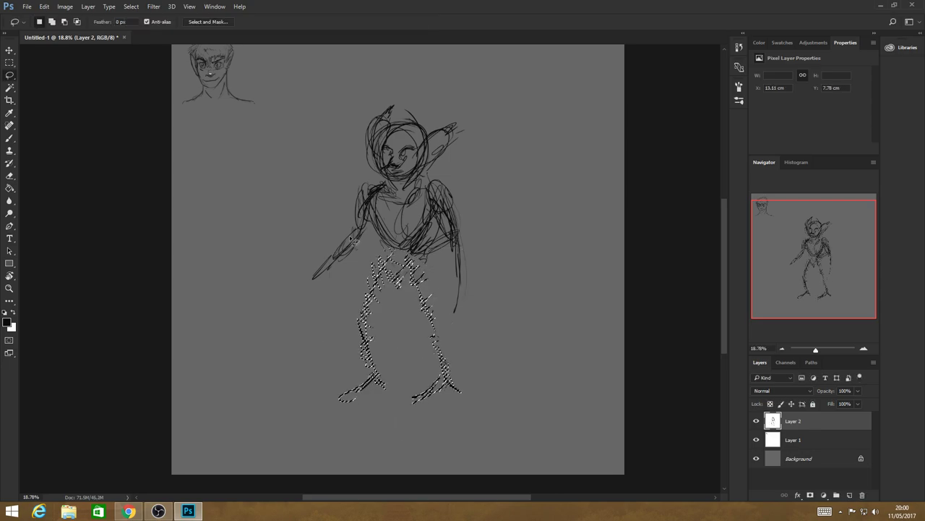
# Lasso the head and ear, shrink them to about 83%, then deselect
pyautogui.moveTo(369, 178)
pyautogui.mouseDown()
pyautogui.moveTo(443, 104)
pyautogui.moveTo(372, 176)
pyautogui.mouseUp()
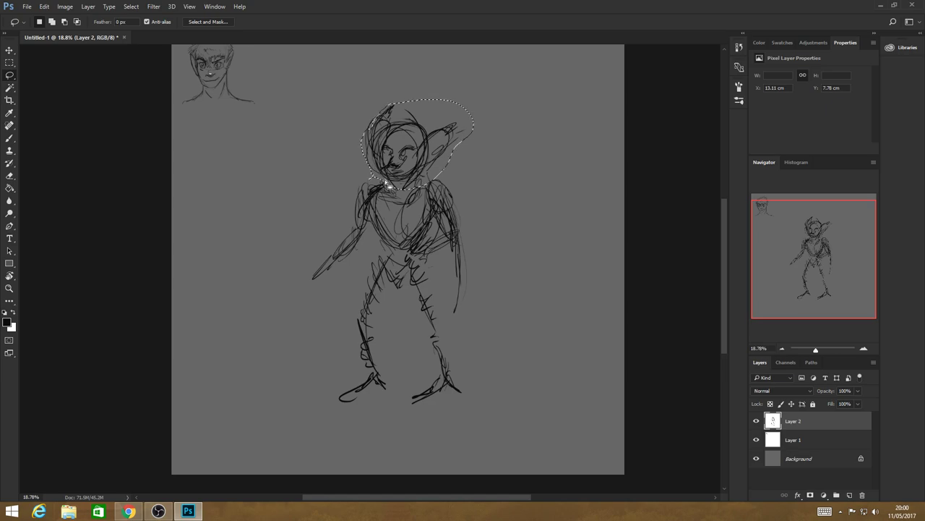
pyautogui.hotkey('ctrl', 't')
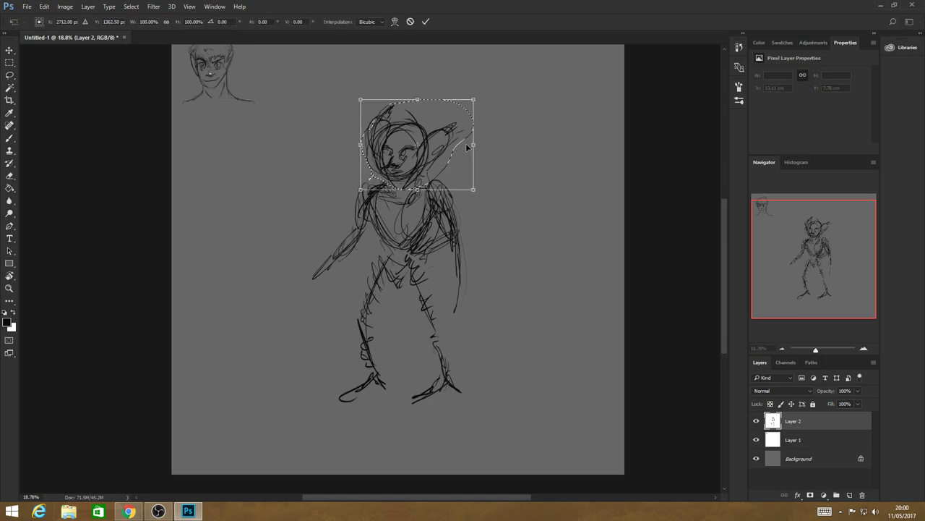
pyautogui.moveTo(472, 145)
pyautogui.mouseDown()
pyautogui.moveTo(455, 153)
pyautogui.moveTo(429, 122)
pyautogui.mouseUp()
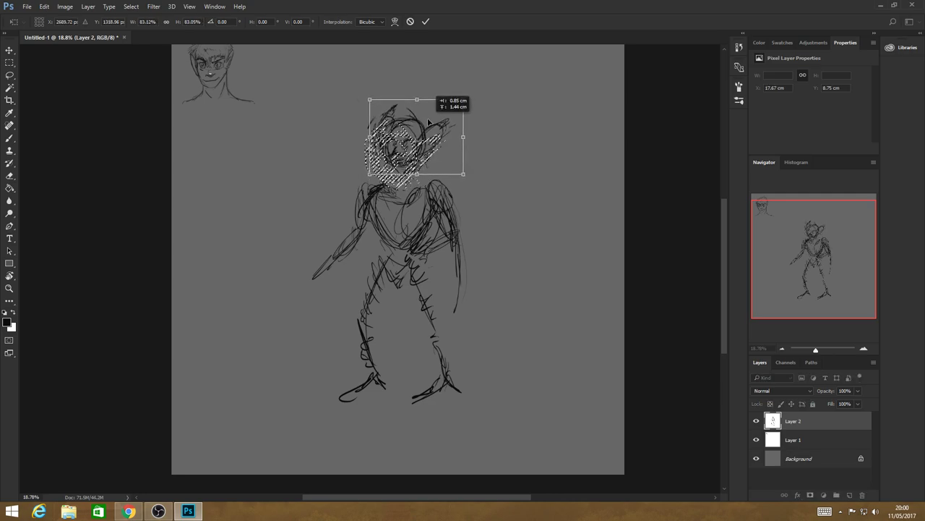
pyautogui.press('Return')
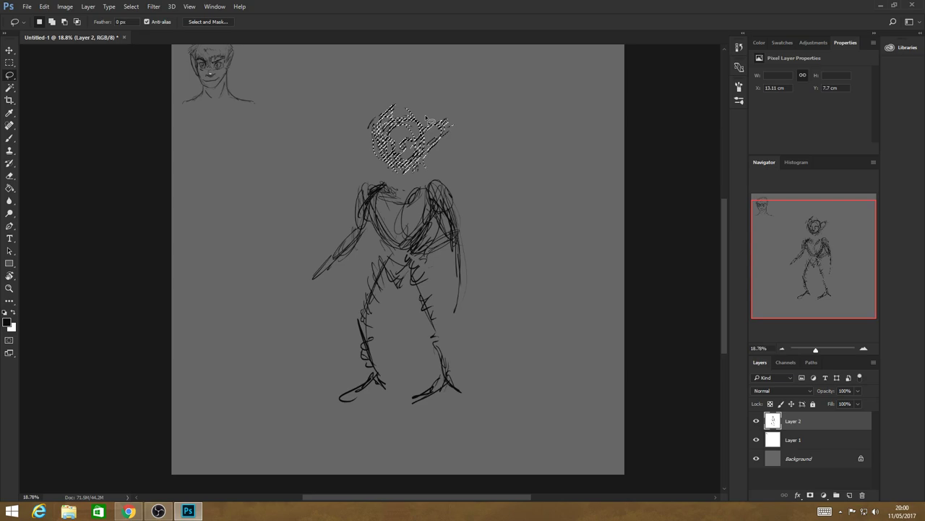
pyautogui.press('b')
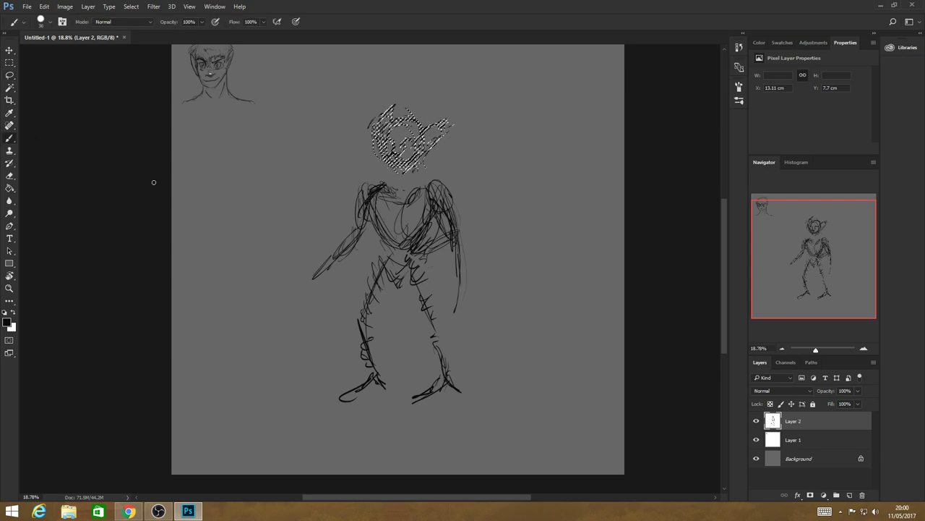
pyautogui.press('m')
pyautogui.hotkey('ctrl', 'd')
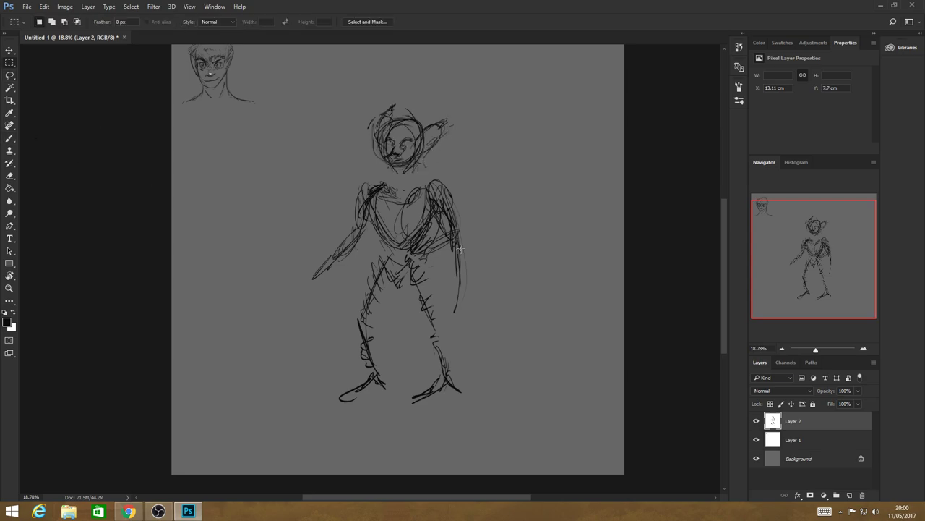
# Brush oval hands, neck lines and hair strokes onto the figure
pyautogui.press('b')
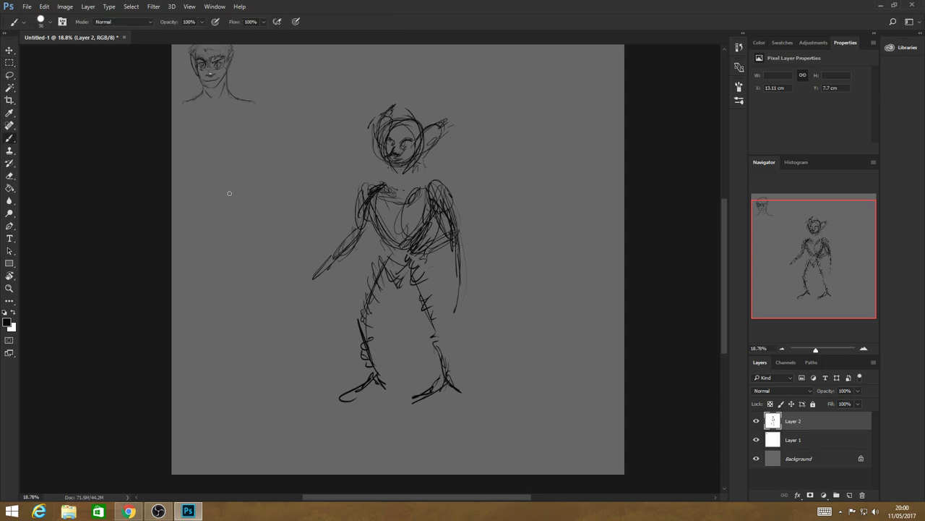
pyautogui.moveTo(324, 267); pyautogui.dragTo(304, 283)
pyautogui.moveTo(463, 277); pyautogui.dragTo(455, 317)
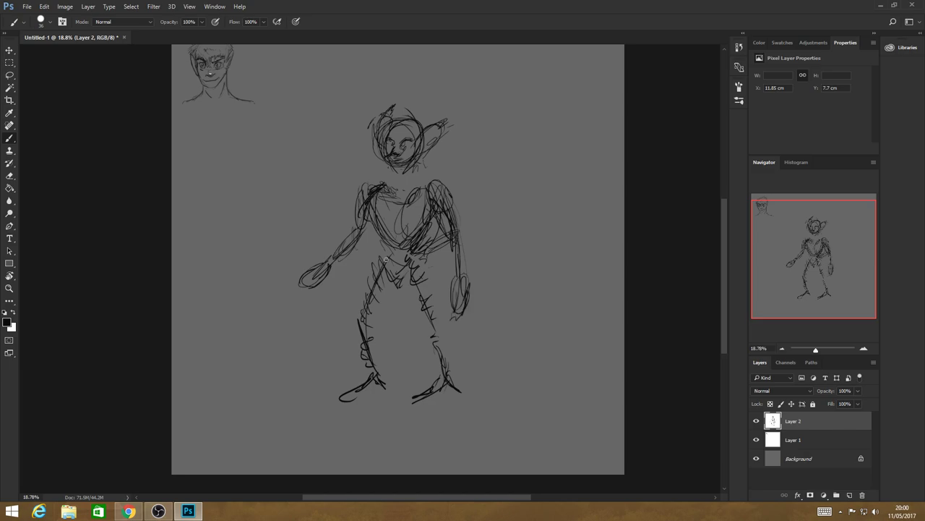
pyautogui.moveTo(312, 276); pyautogui.dragTo(312, 287)
pyautogui.moveTo(400, 168); pyautogui.dragTo(392, 190)
pyautogui.moveTo(419, 168)
pyautogui.mouseDown()
pyautogui.moveTo(430, 185)
pyautogui.moveTo(435, 155)
pyautogui.mouseUp()
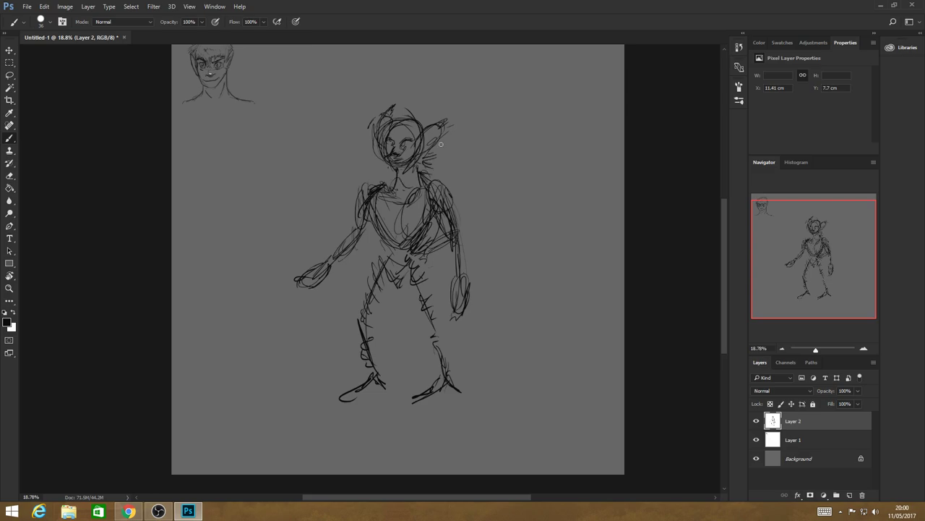
pyautogui.moveTo(427, 101)
pyautogui.mouseDown()
pyautogui.moveTo(396, 127)
pyautogui.moveTo(398, 105)
pyautogui.mouseUp()
# Rework both legs with hatching and long lines, add toes, then fade Layer 2's opacity
pyautogui.moveTo(431, 330); pyautogui.dragTo(441, 353)
pyautogui.moveTo(422, 263); pyautogui.dragTo(441, 357)
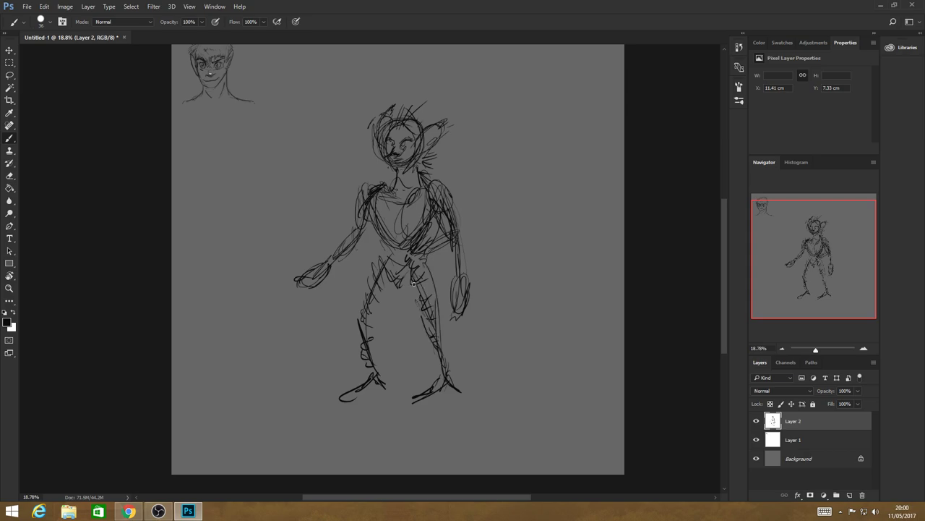
pyautogui.moveTo(413, 284)
pyautogui.mouseDown()
pyautogui.moveTo(446, 397)
pyautogui.moveTo(415, 424)
pyautogui.mouseUp()
pyautogui.moveTo(337, 413); pyautogui.dragTo(372, 375)
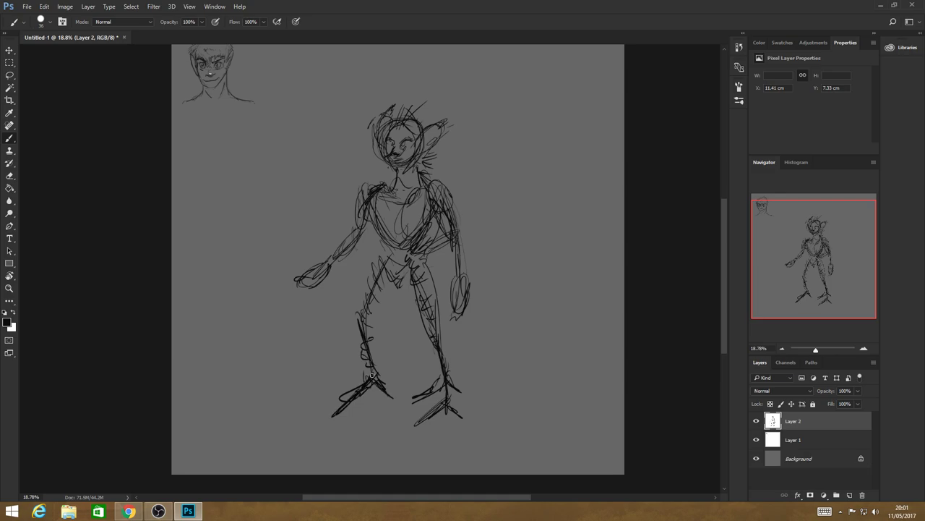
pyautogui.moveTo(354, 340)
pyautogui.mouseDown()
pyautogui.moveTo(389, 257)
pyautogui.moveTo(385, 238)
pyautogui.moveTo(401, 196)
pyautogui.moveTo(379, 211)
pyautogui.mouseUp()
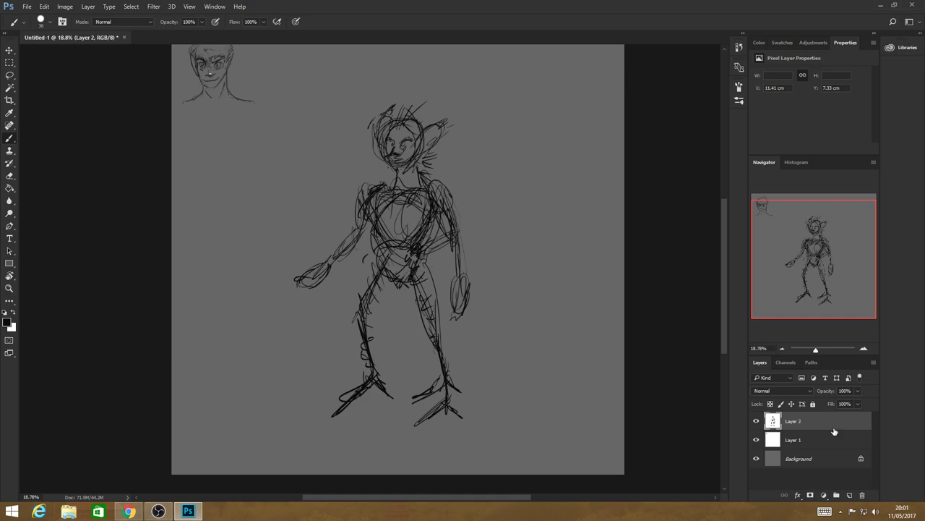
pyautogui.moveTo(857, 391); pyautogui.dragTo(829, 403)
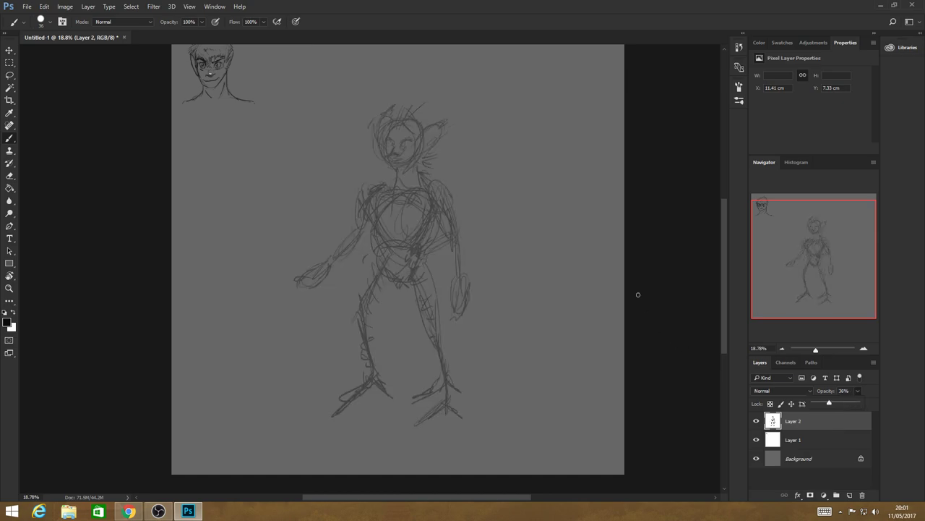
# Set the foreground colour to dark grey 252525
pyautogui.click(8, 323)
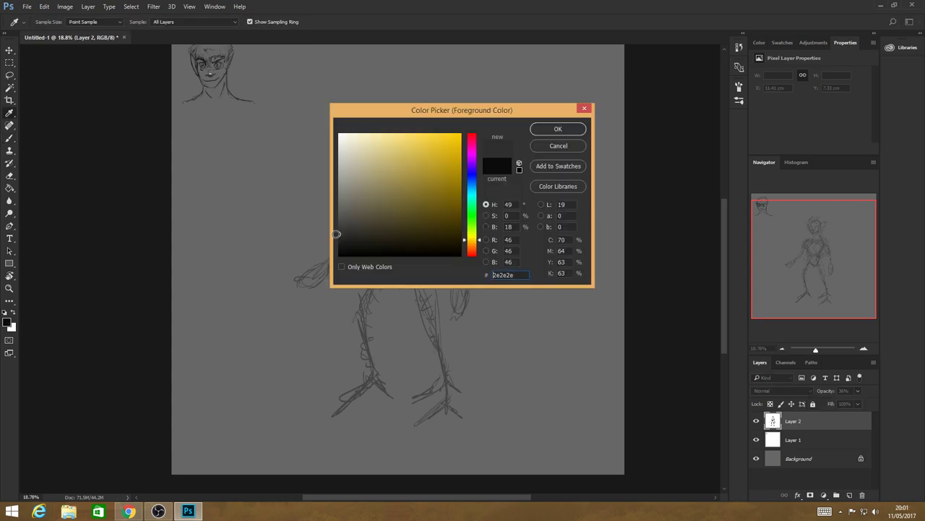
pyautogui.press('Return')
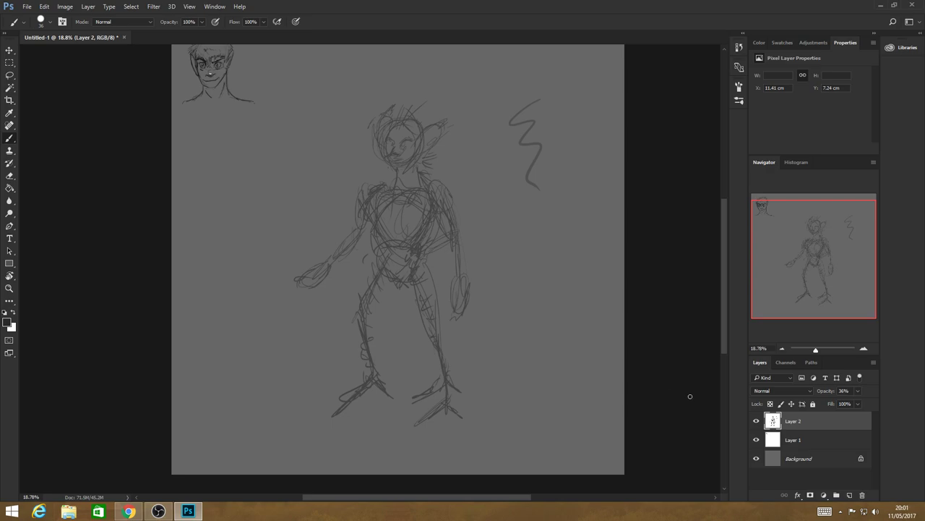
pyautogui.hotkey('ctrl', 'z')
pyautogui.hotkey('ctrl', 'shift', 'c')
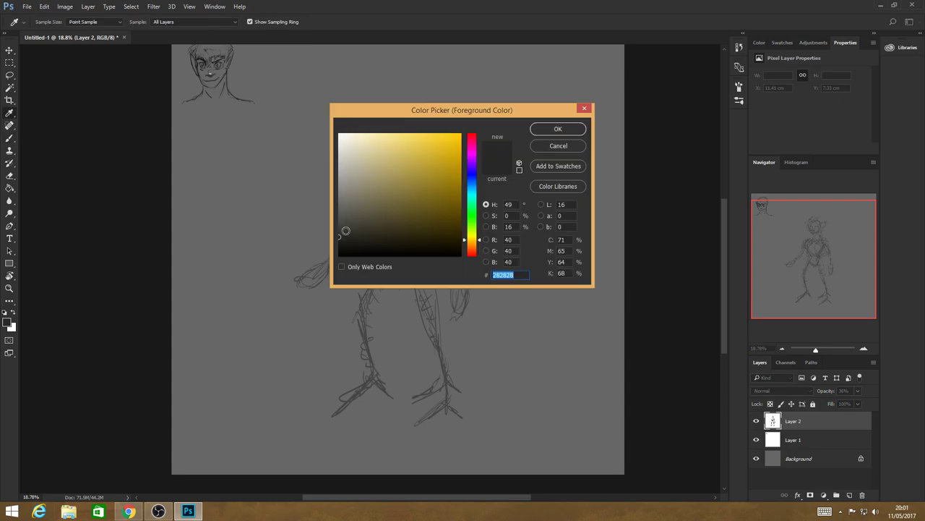
pyautogui.click(341, 237)
pyautogui.press('Return')
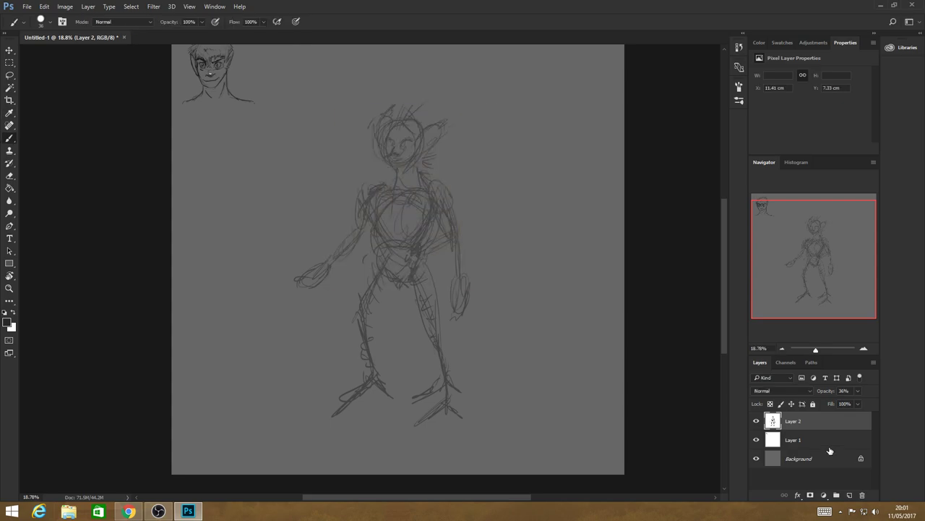
# Fade Layer 2 further, add an empty Layer 3 and zoom in on the figure
pyautogui.moveTo(858, 391)
pyautogui.mouseDown()
pyautogui.moveTo(836, 405)
pyautogui.moveTo(831, 483)
pyautogui.mouseUp()
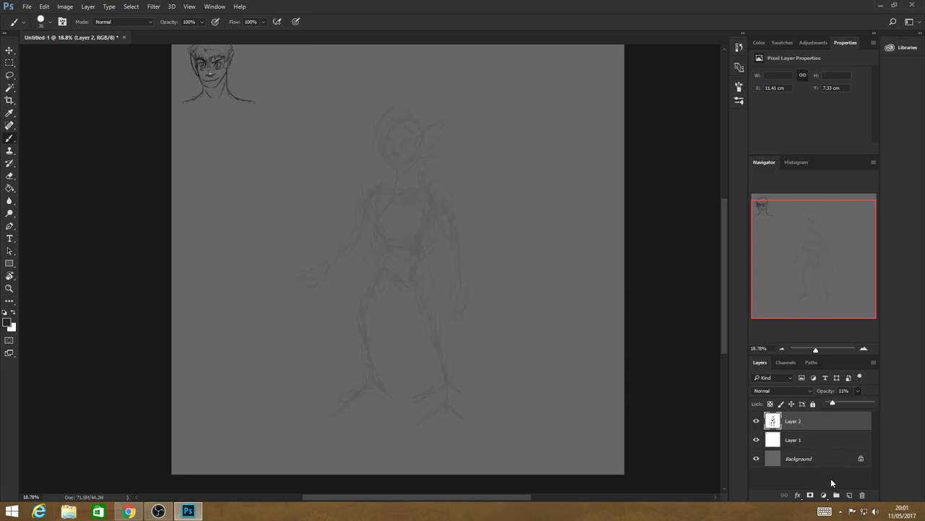
pyautogui.hotkey('ctrl', 'shift', 'alt', 'n')
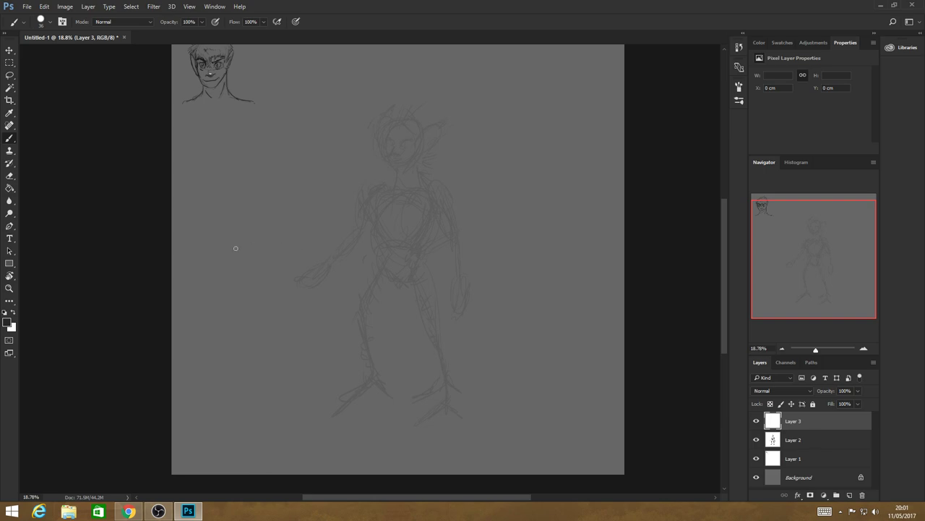
pyautogui.press('z')
pyautogui.moveTo(425, 137)
pyautogui.mouseDown()
pyautogui.moveTo(446, 146)
pyautogui.moveTo(424, 129)
pyautogui.moveTo(458, 353)
pyautogui.mouseUp()
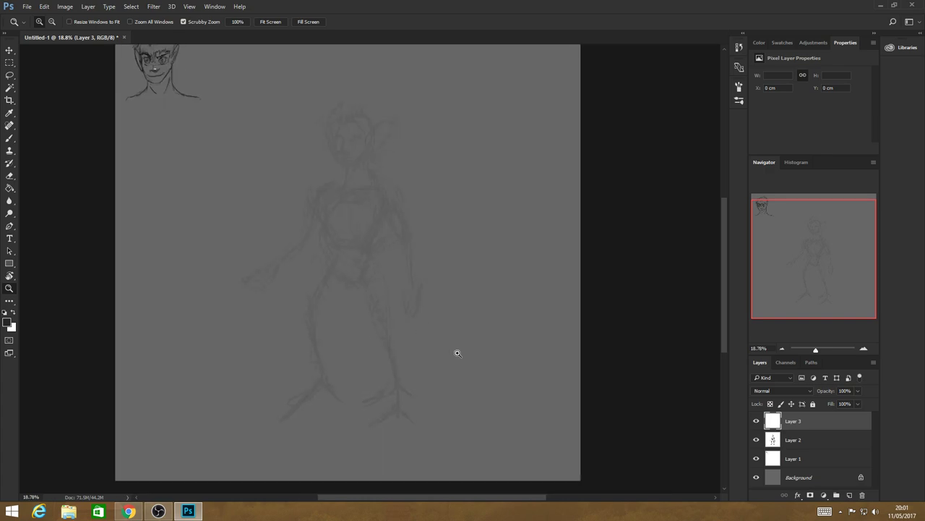
# Ink clean lines over the neck, right shoulder, right arm and wrist
pyautogui.press('b')
pyautogui.scroll(1, 368, 282)
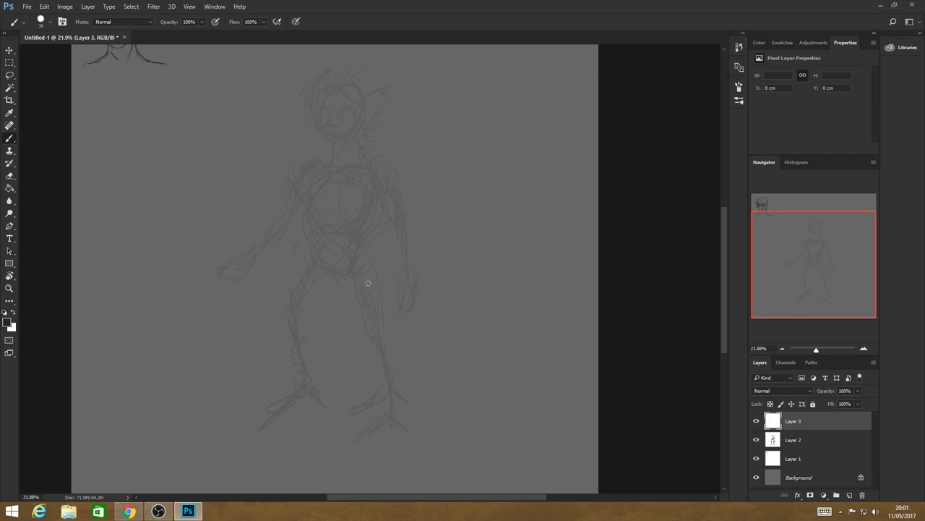
pyautogui.moveTo(332, 145)
pyautogui.mouseDown()
pyautogui.moveTo(318, 162)
pyautogui.moveTo(359, 167)
pyautogui.moveTo(374, 156)
pyautogui.mouseUp()
pyautogui.moveTo(381, 160); pyautogui.dragTo(379, 193)
pyautogui.moveTo(384, 158)
pyautogui.mouseDown()
pyautogui.moveTo(378, 188)
pyautogui.moveTo(408, 227)
pyautogui.mouseUp()
pyautogui.moveTo(368, 167)
pyautogui.mouseDown()
pyautogui.moveTo(394, 216)
pyautogui.moveTo(407, 282)
pyautogui.mouseUp()
pyautogui.moveTo(409, 225); pyautogui.dragTo(419, 292)
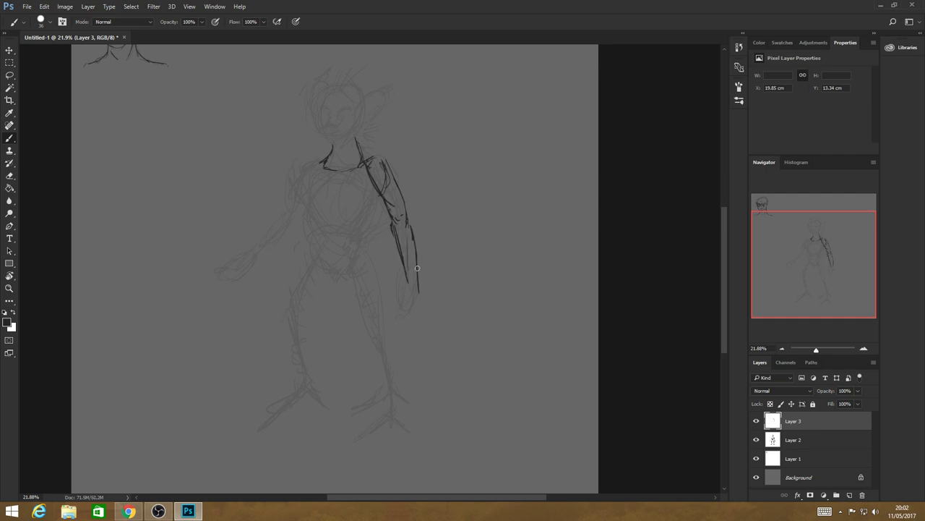
pyautogui.moveTo(396, 249); pyautogui.dragTo(406, 278)
pyautogui.moveTo(407, 261); pyautogui.dragTo(412, 297)
# Ink the left torso side, the lower-torso drape, upper left leg and left arm
pyautogui.moveTo(321, 161)
pyautogui.mouseDown()
pyautogui.moveTo(324, 211)
pyautogui.moveTo(370, 195)
pyautogui.mouseUp()
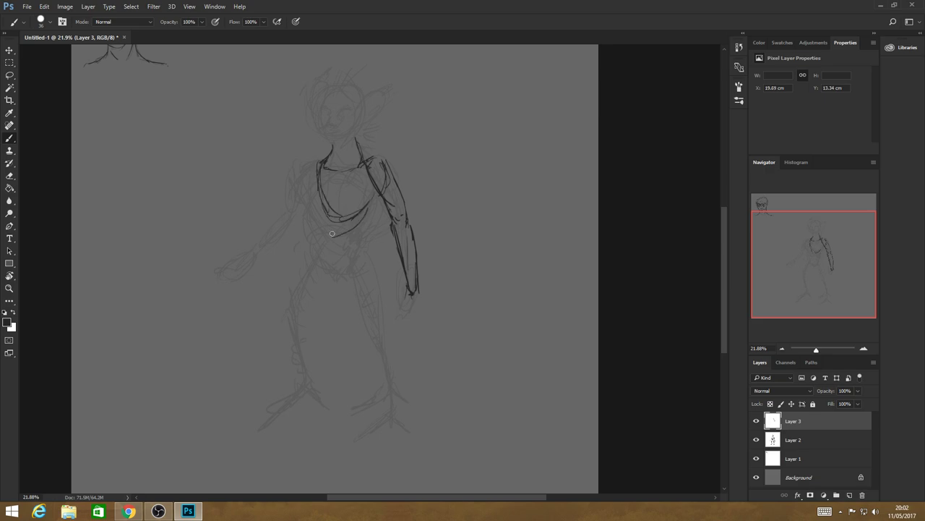
pyautogui.moveTo(332, 233)
pyautogui.mouseDown()
pyautogui.moveTo(374, 206)
pyautogui.moveTo(316, 167)
pyautogui.moveTo(309, 187)
pyautogui.moveTo(365, 235)
pyautogui.moveTo(345, 287)
pyautogui.moveTo(384, 332)
pyautogui.moveTo(369, 235)
pyautogui.mouseUp()
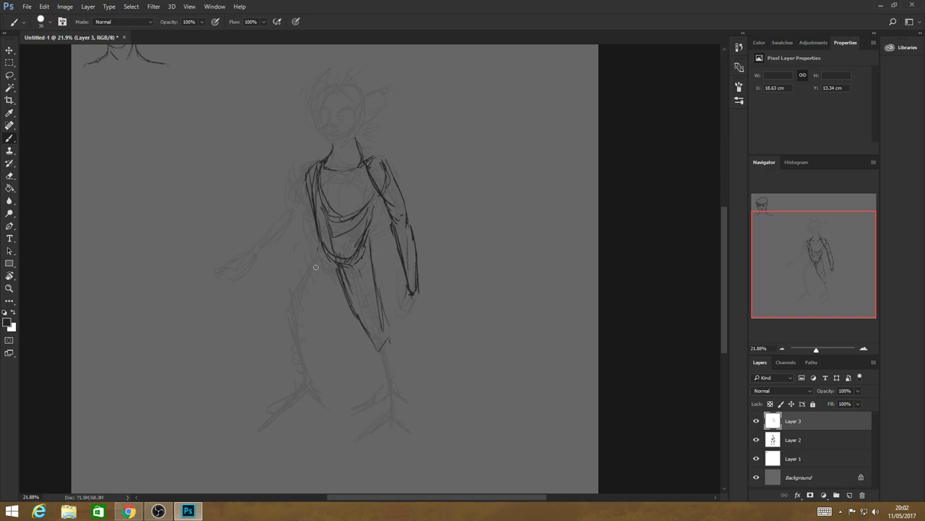
pyautogui.moveTo(315, 268)
pyautogui.mouseDown()
pyautogui.moveTo(296, 333)
pyautogui.moveTo(337, 270)
pyautogui.mouseUp()
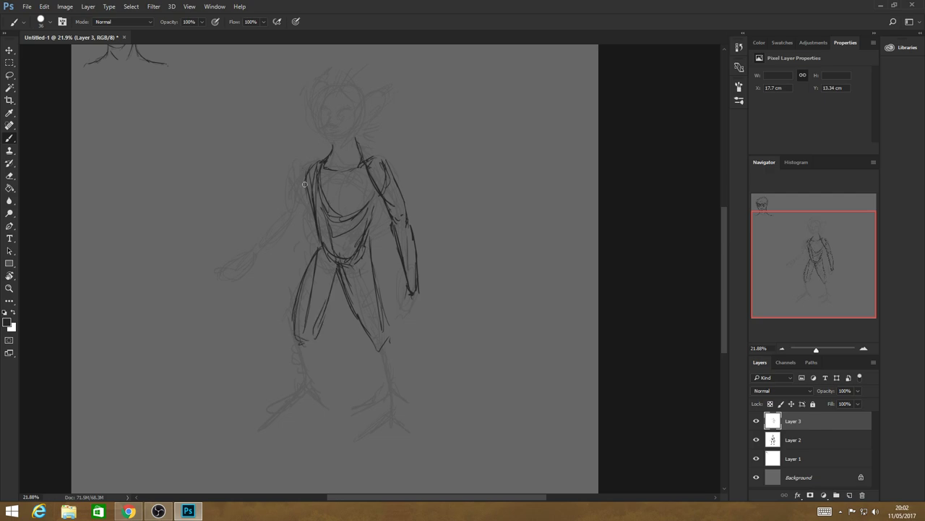
pyautogui.moveTo(310, 167); pyautogui.dragTo(281, 233)
pyautogui.moveTo(311, 193); pyautogui.dragTo(257, 260)
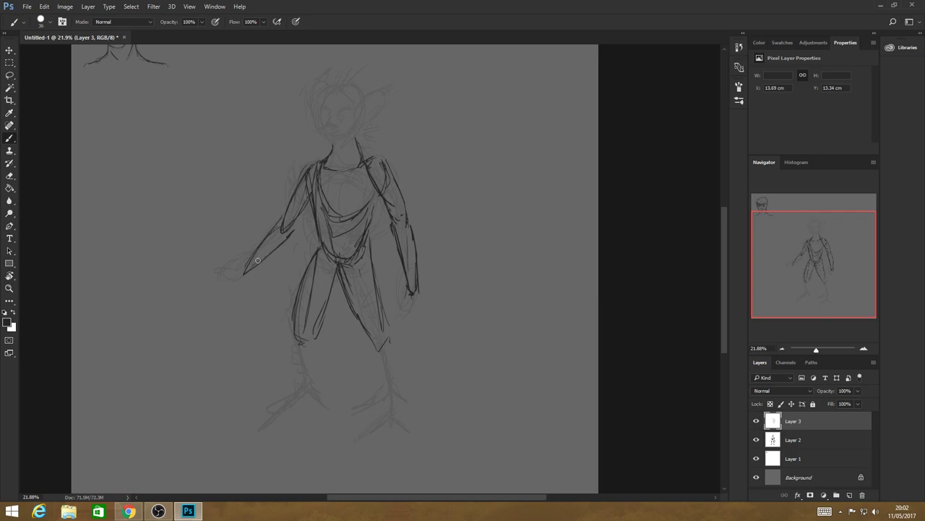
pyautogui.moveTo(278, 225); pyautogui.dragTo(245, 271)
pyautogui.moveTo(296, 217); pyautogui.dragTo(260, 262)
# Ink both lower legs, the thighs, hips, groin and waist belt line
pyautogui.moveTo(294, 334); pyautogui.dragTo(302, 389)
pyautogui.moveTo(297, 346); pyautogui.dragTo(293, 407)
pyautogui.moveTo(313, 340)
pyautogui.mouseDown()
pyautogui.moveTo(320, 386)
pyautogui.moveTo(298, 418)
pyautogui.mouseUp()
pyautogui.moveTo(368, 338); pyautogui.dragTo(394, 424)
pyautogui.moveTo(396, 422)
pyautogui.mouseDown()
pyautogui.moveTo(389, 338)
pyautogui.moveTo(401, 373)
pyautogui.mouseUp()
pyautogui.moveTo(318, 230)
pyautogui.mouseDown()
pyautogui.moveTo(309, 264)
pyautogui.moveTo(350, 275)
pyautogui.mouseUp()
pyautogui.moveTo(371, 227); pyautogui.dragTo(367, 259)
pyautogui.moveTo(309, 249); pyautogui.dragTo(330, 272)
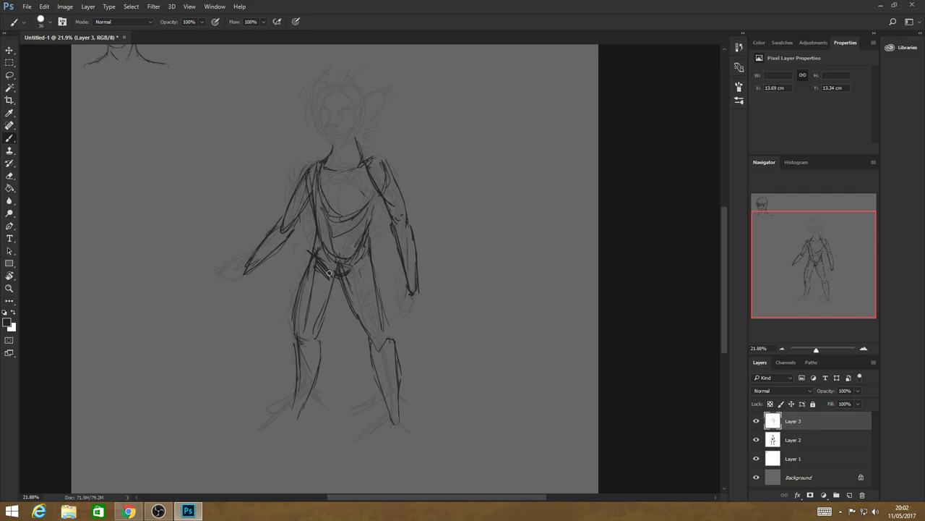
pyautogui.moveTo(318, 249); pyautogui.dragTo(348, 257)
# Ink chest and neck lines, outline both hands and feet, and trace the head sides
pyautogui.moveTo(365, 181); pyautogui.dragTo(361, 195)
pyautogui.moveTo(335, 149)
pyautogui.mouseDown()
pyautogui.moveTo(327, 129)
pyautogui.moveTo(354, 135)
pyautogui.moveTo(367, 92)
pyautogui.moveTo(363, 114)
pyautogui.moveTo(315, 132)
pyautogui.mouseUp()
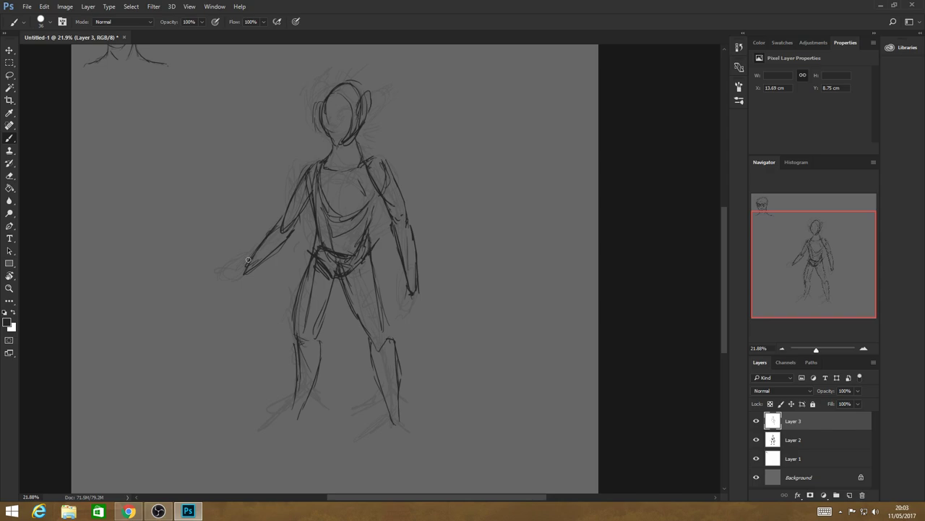
pyautogui.moveTo(247, 259); pyautogui.dragTo(230, 279)
pyautogui.moveTo(407, 273); pyautogui.dragTo(418, 298)
pyautogui.moveTo(293, 398)
pyautogui.mouseDown()
pyautogui.moveTo(281, 425)
pyautogui.moveTo(307, 407)
pyautogui.mouseUp()
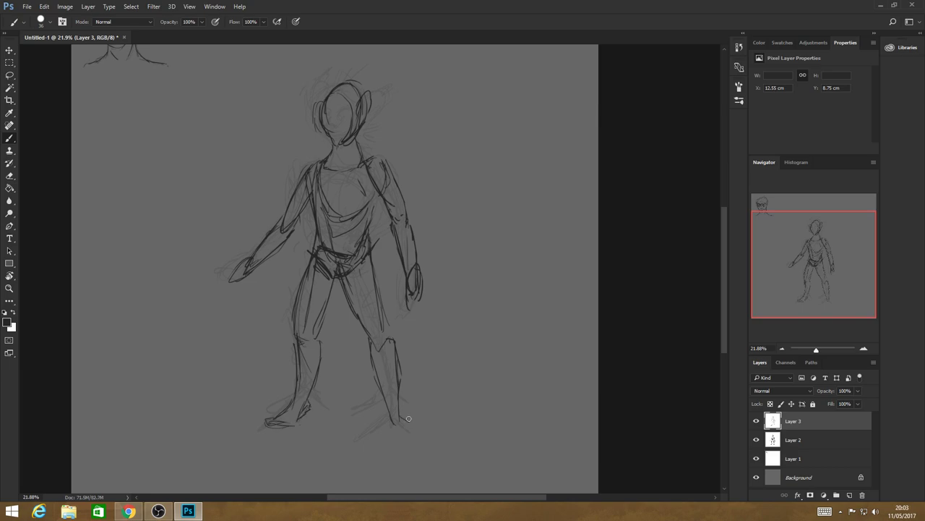
pyautogui.moveTo(409, 417); pyautogui.dragTo(384, 418)
pyautogui.moveTo(335, 152); pyautogui.dragTo(331, 164)
pyautogui.moveTo(358, 162)
pyautogui.mouseDown()
pyautogui.moveTo(355, 144)
pyautogui.moveTo(344, 169)
pyautogui.mouseUp()
pyautogui.moveTo(326, 121); pyautogui.dragTo(328, 102)
pyautogui.moveTo(361, 105); pyautogui.dragTo(361, 124)
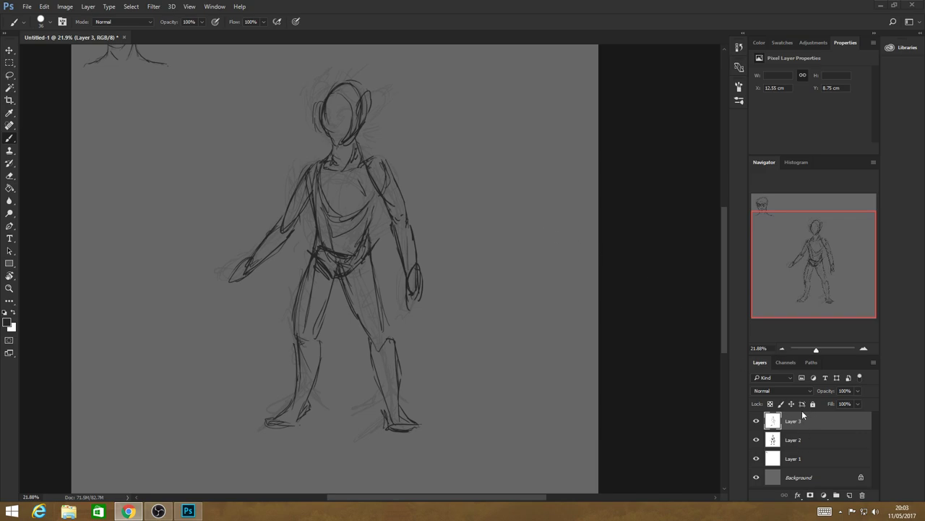
# Merge Layer 3 down into Layer 2 and fade it to 55% opacity
pyautogui.rightClick(801, 410)
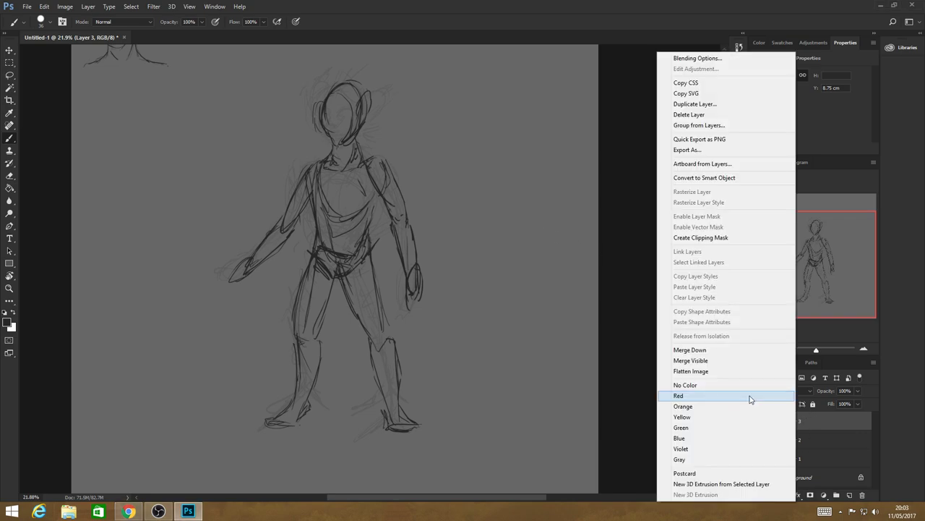
pyautogui.click(691, 350)
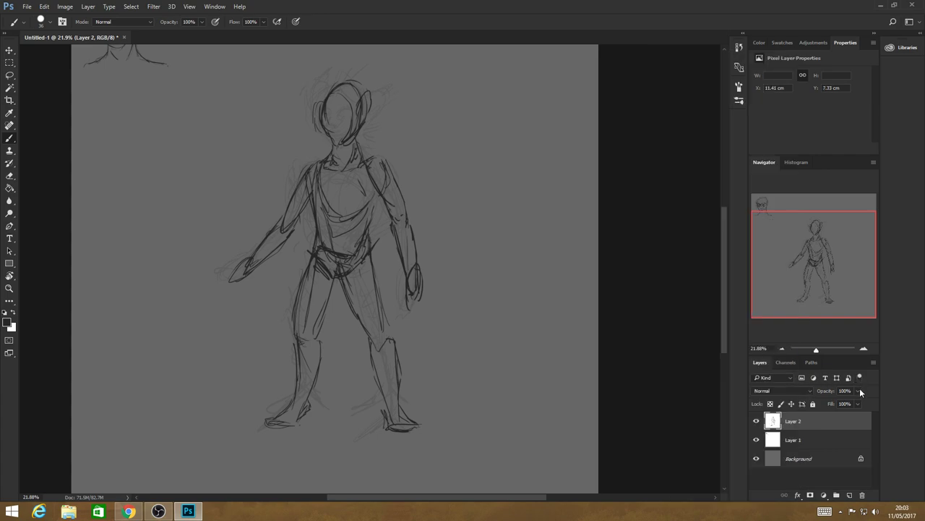
pyautogui.moveTo(859, 388); pyautogui.dragTo(838, 403)
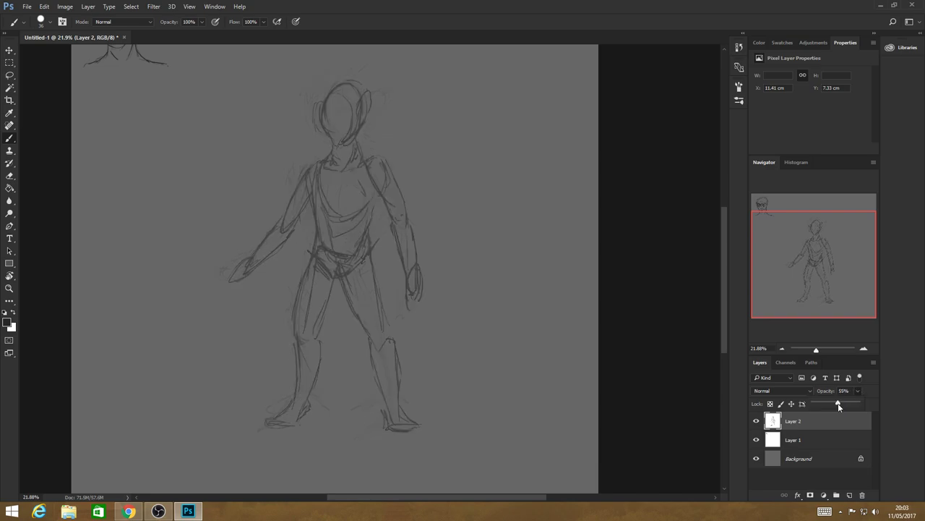
# Add a new empty layer, zoom in on the upper body and select the Brush tool
pyautogui.hotkey('ctrl', 'shift', 'alt', 'n')
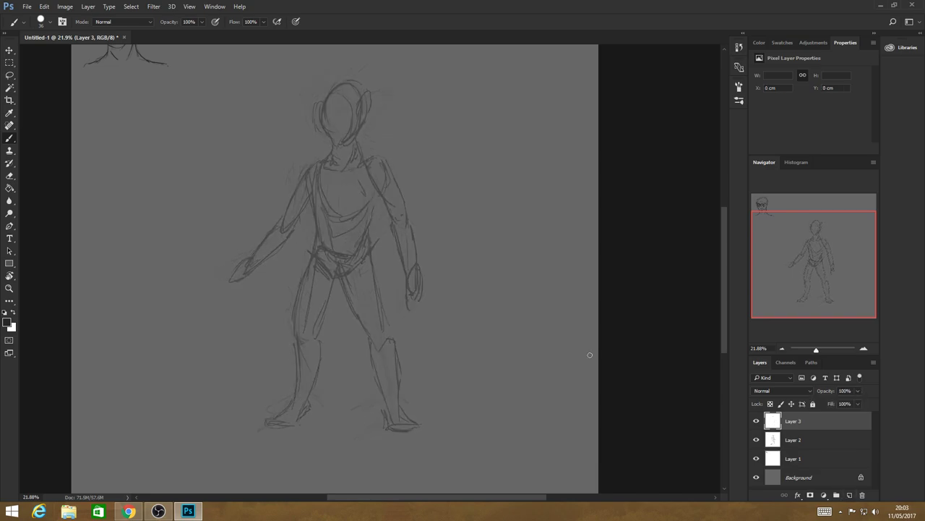
pyautogui.press('z')
pyautogui.moveTo(333, 196); pyautogui.dragTo(456, 214)
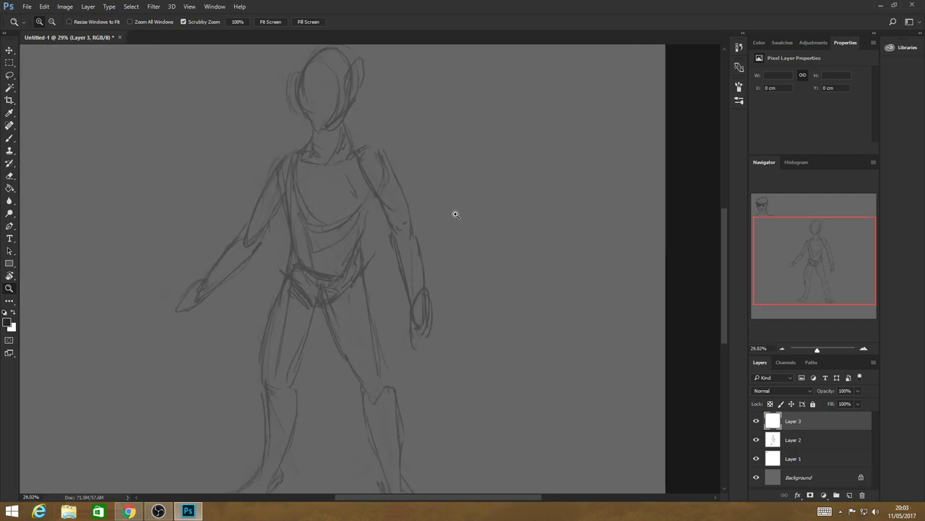
pyautogui.scroll(2, 240, 148)
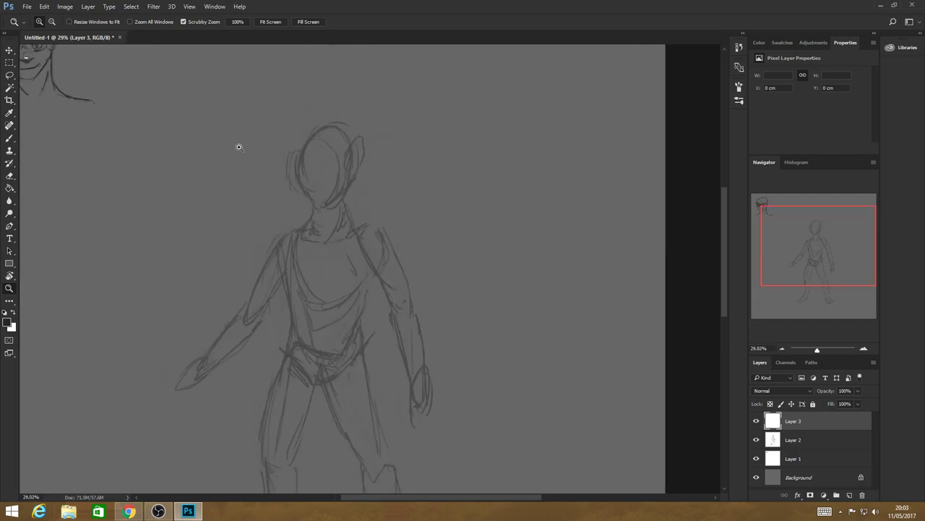
pyautogui.moveTo(239, 148); pyautogui.dragTo(303, 166)
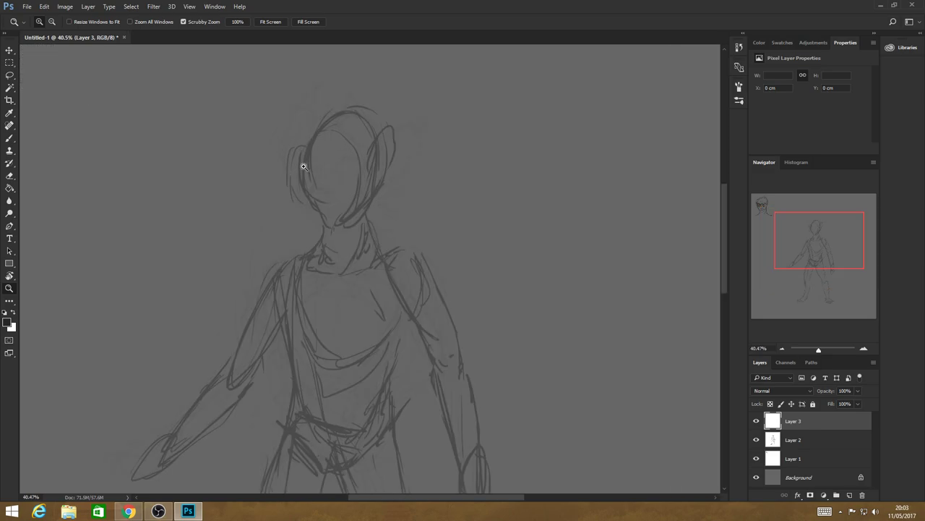
pyautogui.press('b')
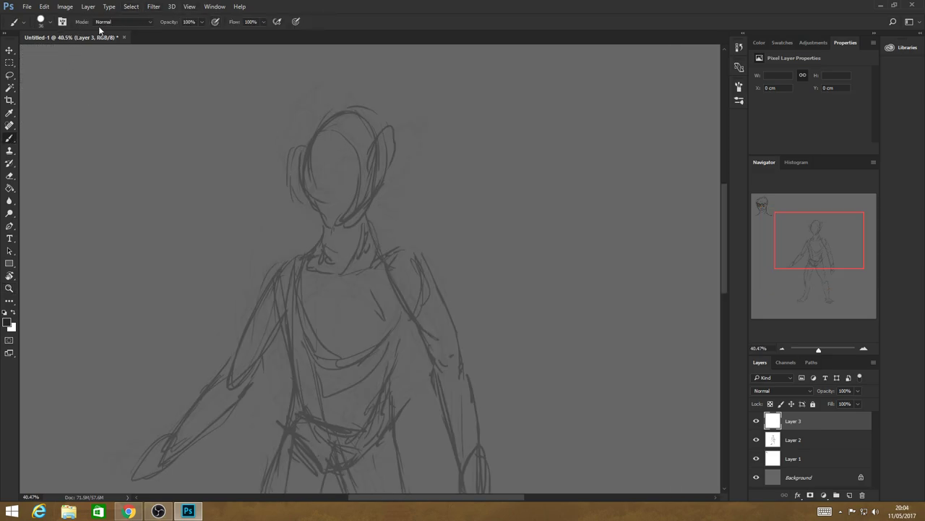
# Toggle the brush settings panel off and zoom out to show the whole figure
pyautogui.press('F5')
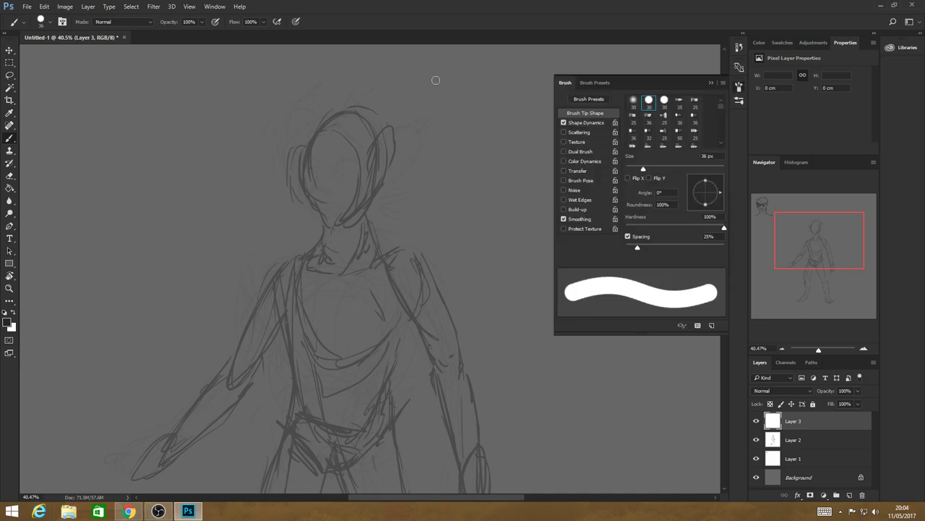
pyautogui.press('F5')
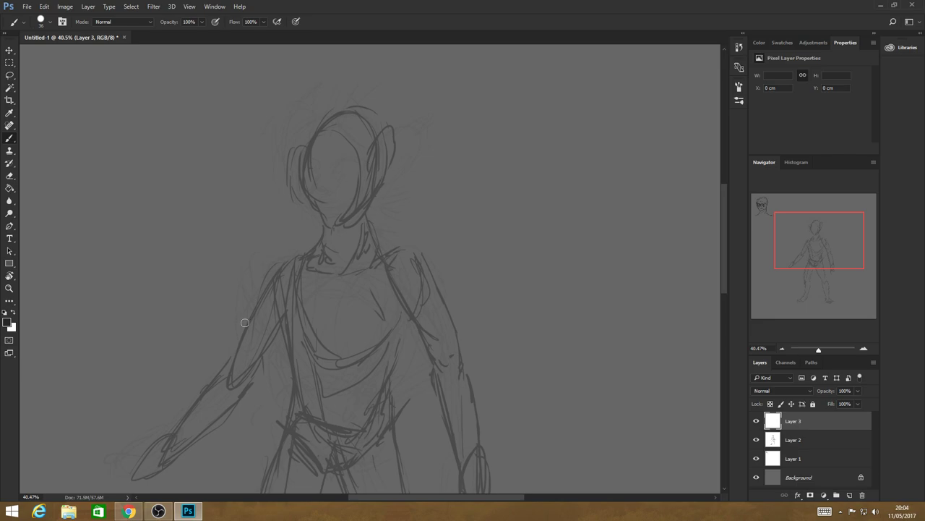
pyautogui.press('z')
pyautogui.moveTo(377, 258); pyautogui.dragTo(339, 247)
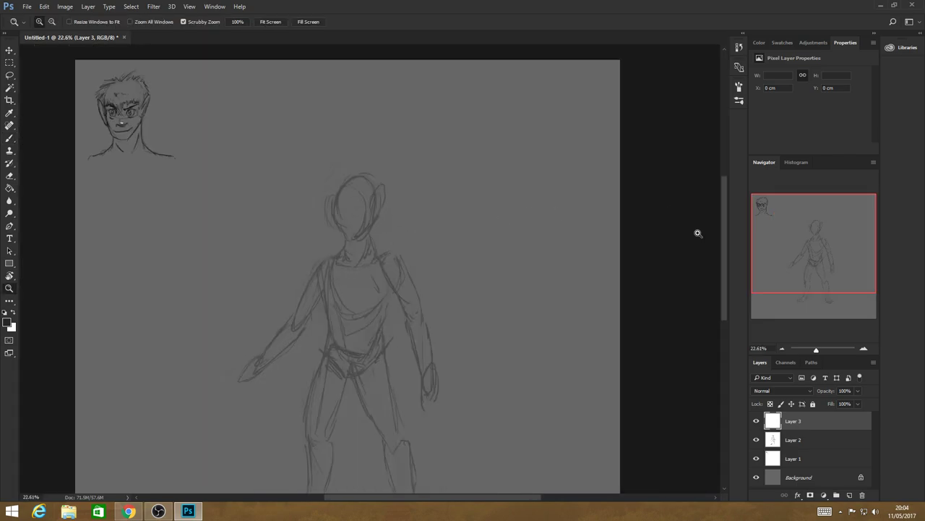
pyautogui.scroll(-3, 698, 233)
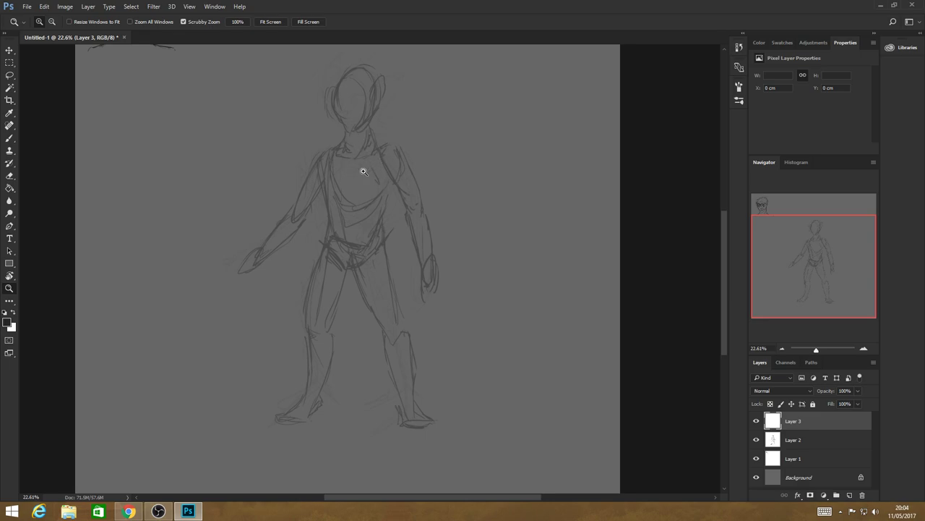
pyautogui.click(357, 228)
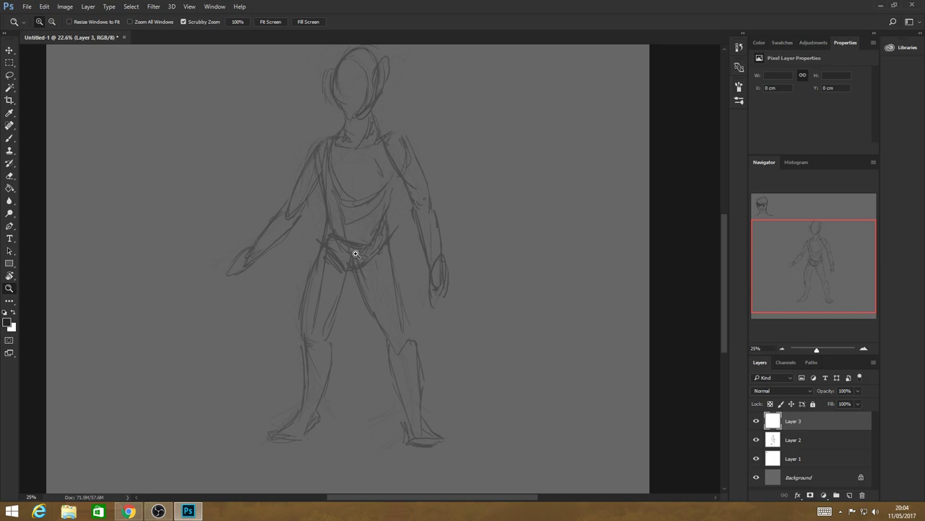
pyautogui.moveTo(355, 253)
pyautogui.mouseDown()
pyautogui.moveTo(355, 237)
pyautogui.moveTo(368, 294)
pyautogui.mouseUp()
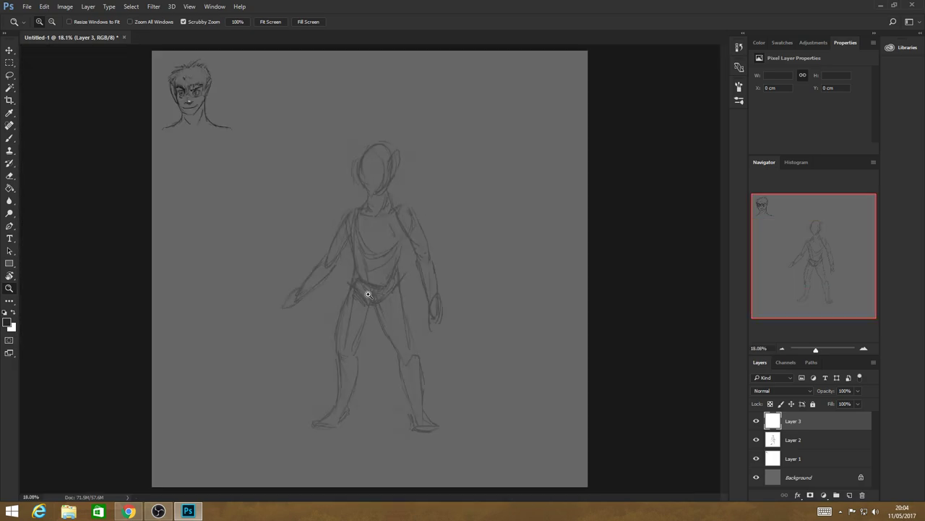
# Lasso the legs on Layer 2 and transform them lower to lengthen the body
pyautogui.press('l')
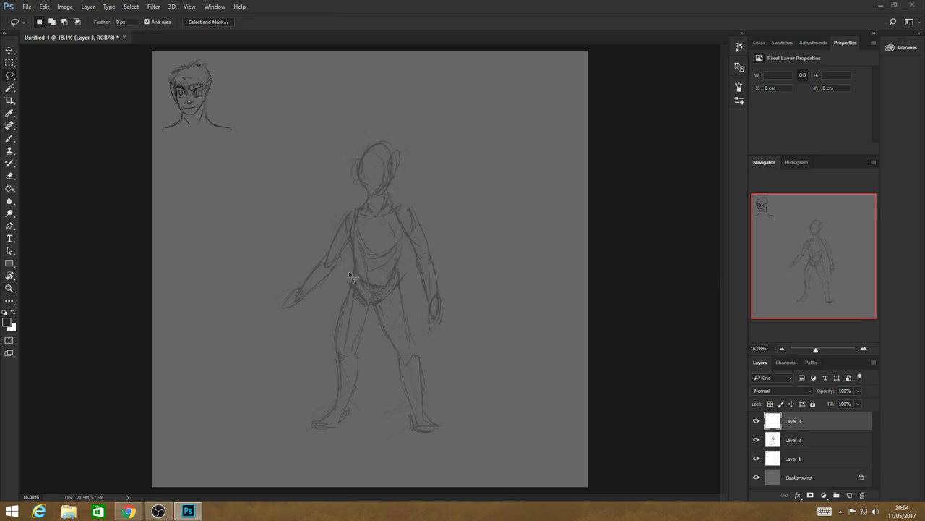
pyautogui.moveTo(351, 276); pyautogui.dragTo(411, 261)
pyautogui.hotkey('ctrl', 't')
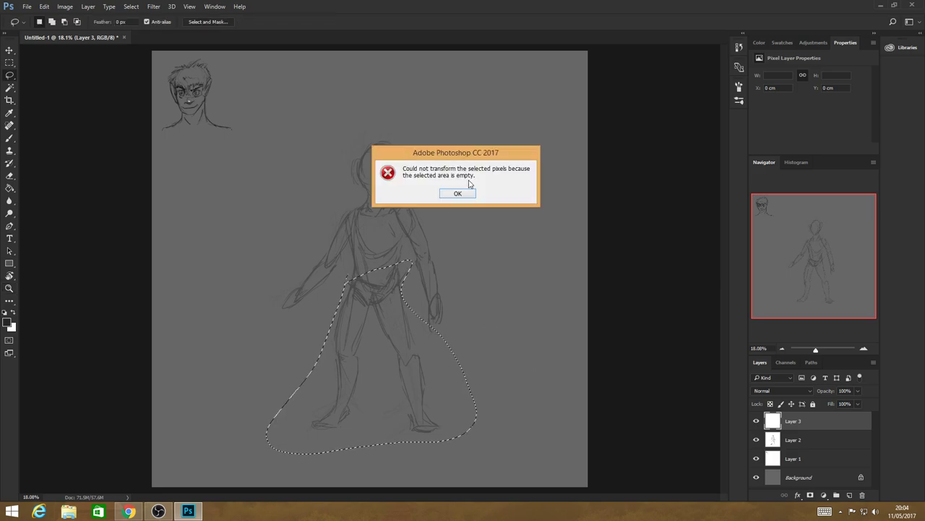
pyautogui.press('Return')
pyautogui.hotkey('alt', '[')
pyautogui.hotkey('ctrl', 't')
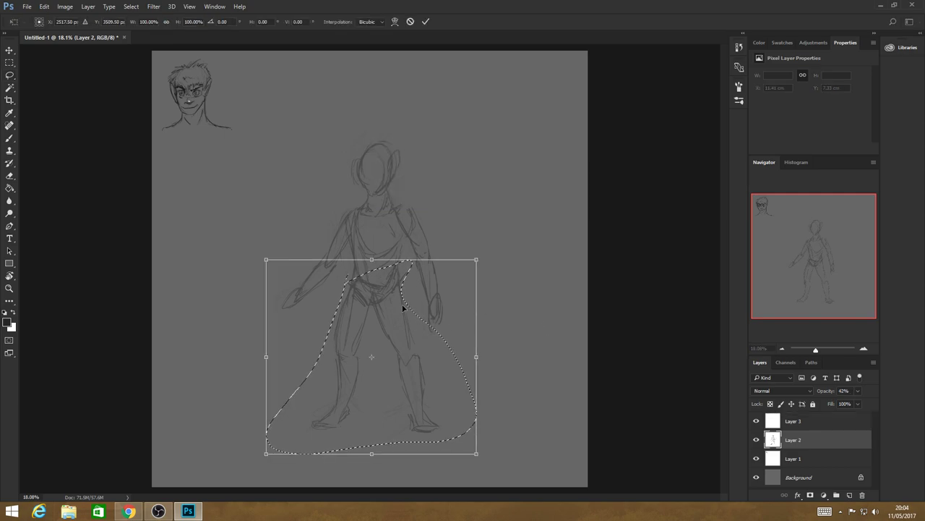
pyautogui.moveTo(383, 305); pyautogui.dragTo(387, 336)
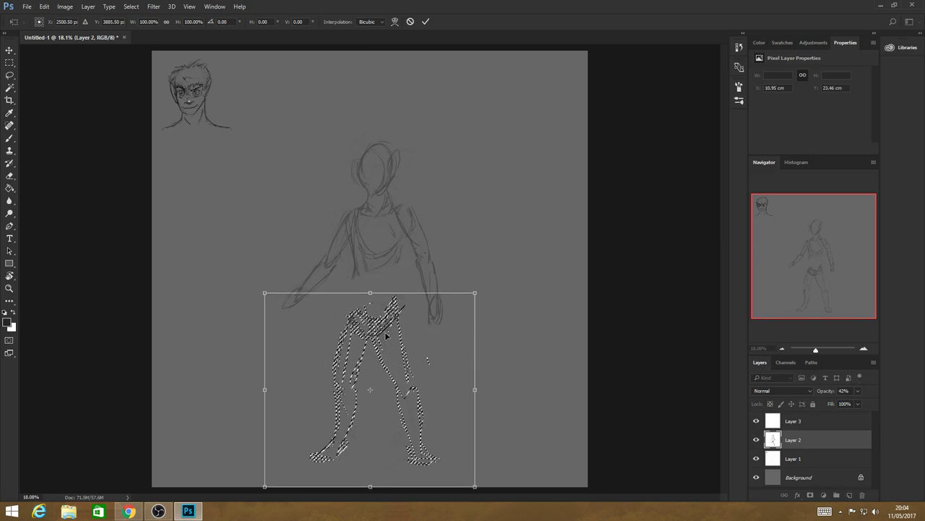
pyautogui.press('Return')
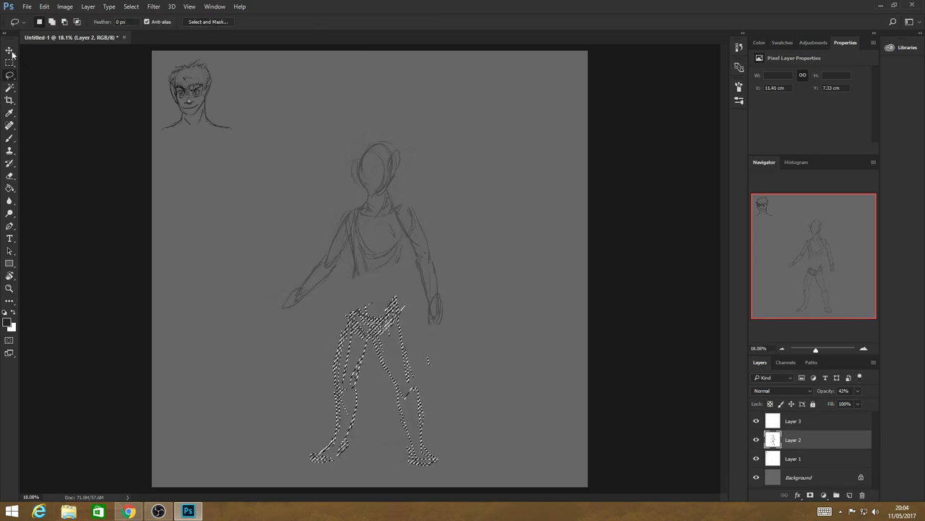
# Deselect the legs and move the whole figure about 3 cm up the page
pyautogui.click(9, 63)
pyautogui.click(39, 74)
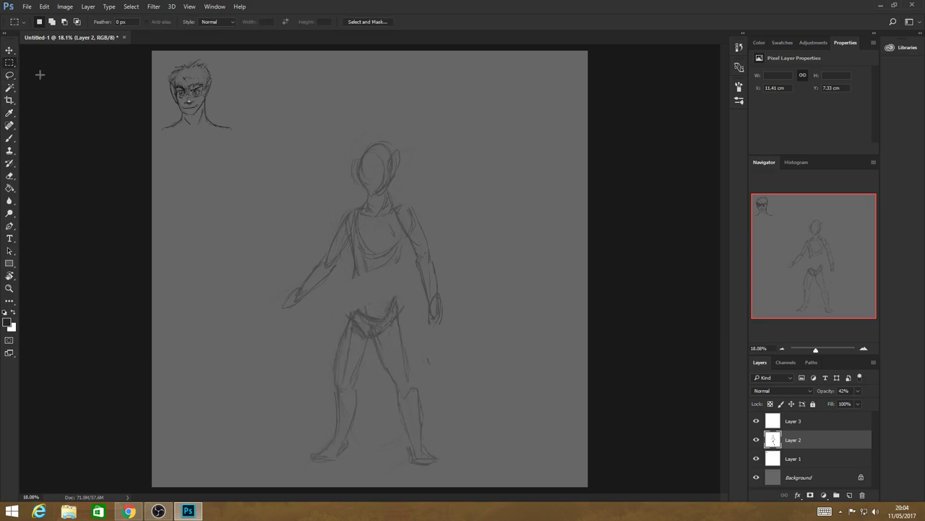
pyautogui.press('v')
pyautogui.moveTo(390, 236); pyautogui.dragTo(389, 206)
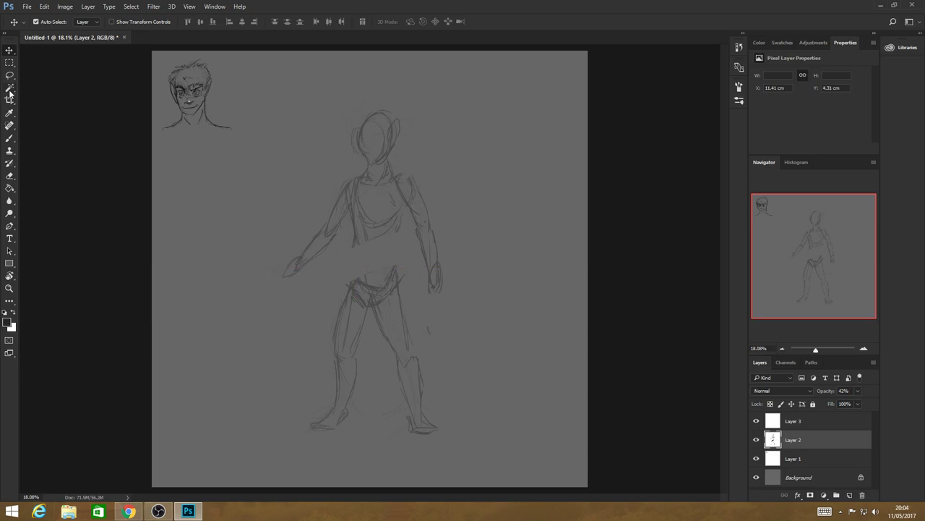
# Brush a short connecting line and a line down the torso's right side on Layer 2
pyautogui.press('l')
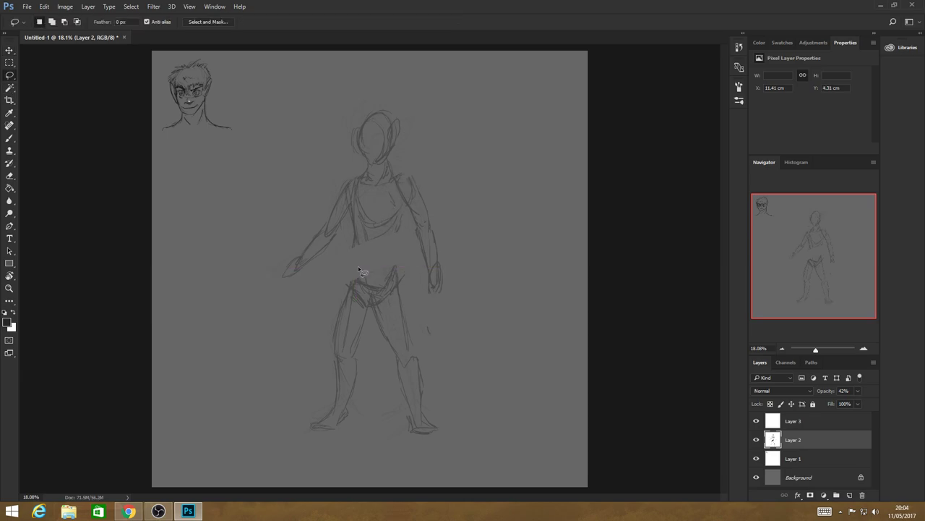
pyautogui.press('b')
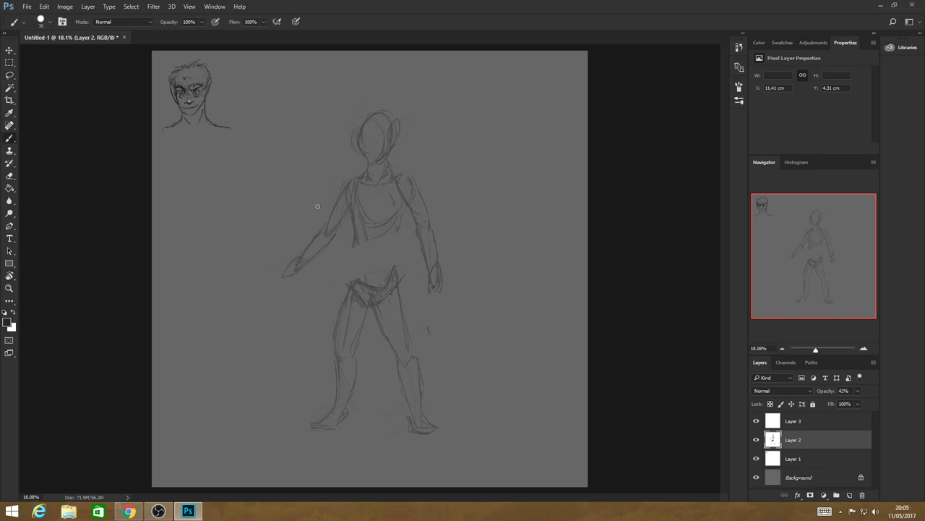
pyautogui.moveTo(357, 241)
pyautogui.mouseDown()
pyautogui.moveTo(357, 261)
pyautogui.moveTo(395, 262)
pyautogui.mouseUp()
pyautogui.moveTo(409, 211)
pyautogui.mouseDown()
pyautogui.moveTo(393, 237)
pyautogui.moveTo(402, 274)
pyautogui.mouseUp()
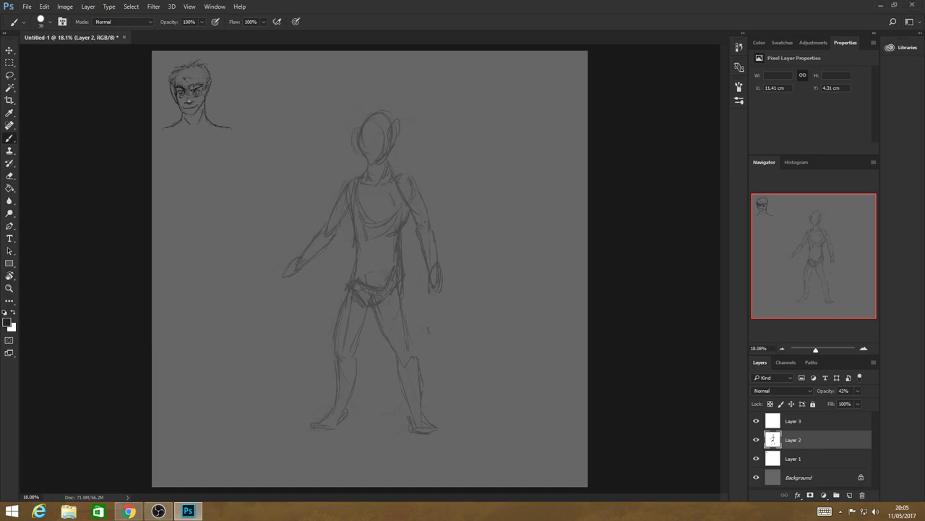
pyautogui.hotkey('alt', 'Tab')
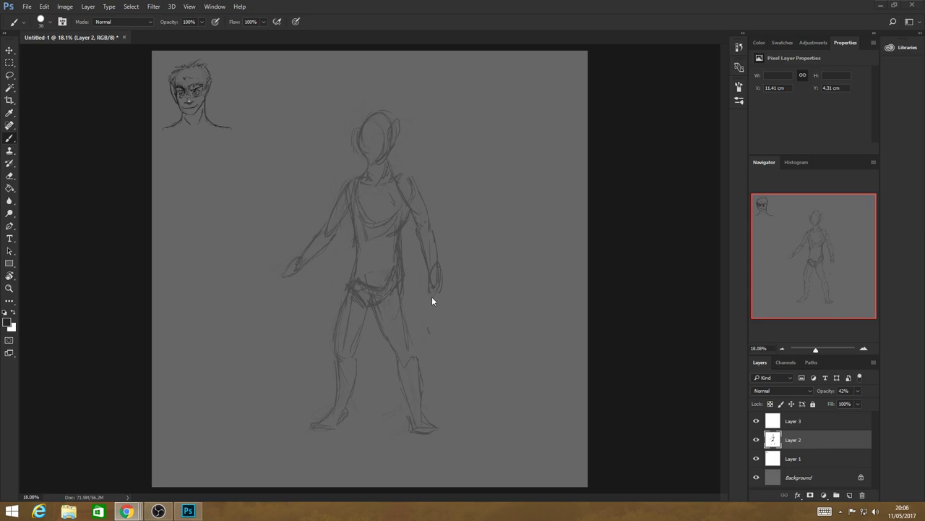
# Add a chest centre line, then make Layer 3 active and zoom into the upper body
pyautogui.click(371, 182)
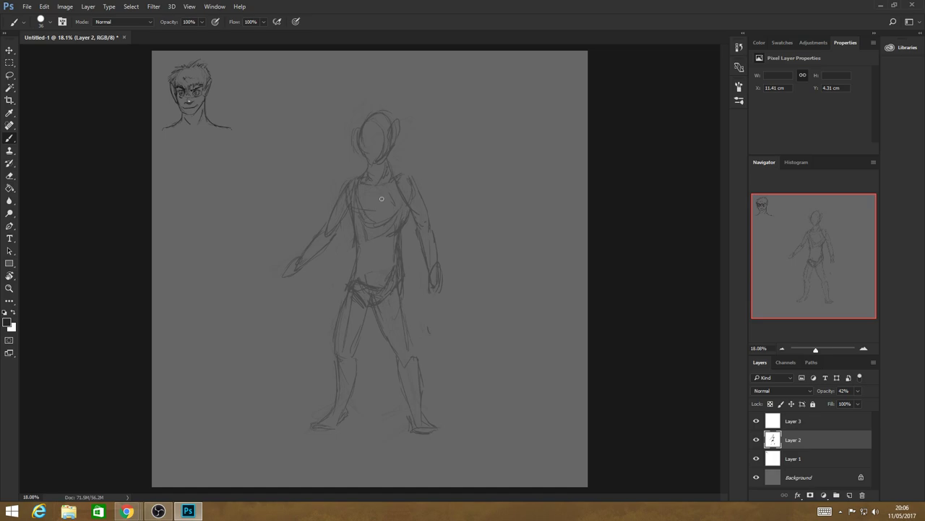
pyautogui.moveTo(375, 187)
pyautogui.mouseDown()
pyautogui.moveTo(398, 207)
pyautogui.moveTo(374, 211)
pyautogui.mouseUp()
pyautogui.hotkey('alt', ']')
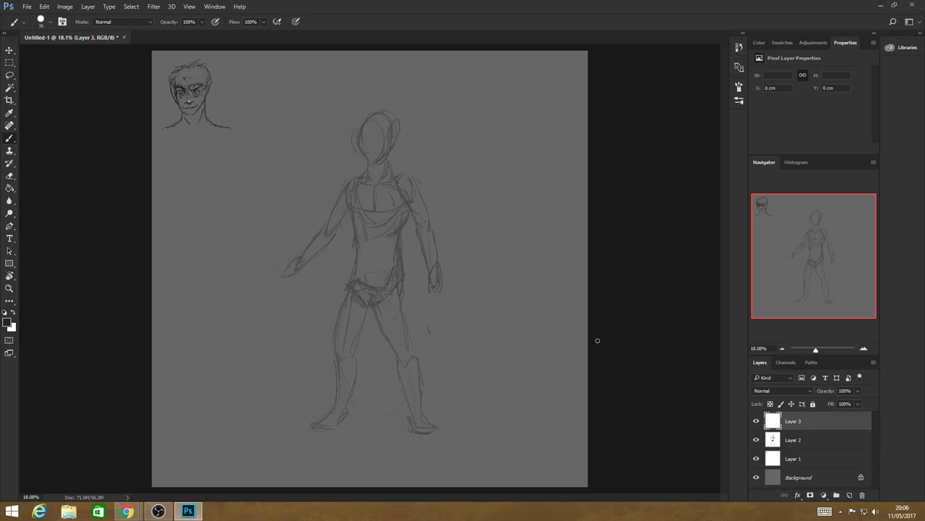
pyautogui.press('z')
pyautogui.moveTo(369, 162)
pyautogui.mouseDown()
pyautogui.moveTo(439, 188)
pyautogui.moveTo(459, 243)
pyautogui.mouseUp()
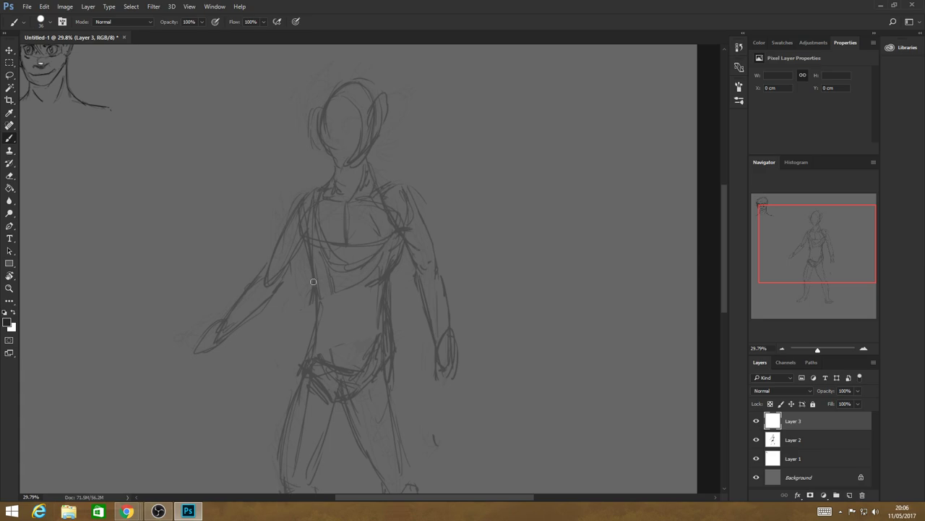
# Ink the torso's left side, chest arc, left shoulder and upper left arm in dark line
pyautogui.moveTo(304, 241)
pyautogui.mouseDown()
pyautogui.moveTo(318, 294)
pyautogui.moveTo(358, 283)
pyautogui.moveTo(399, 248)
pyautogui.moveTo(323, 292)
pyautogui.moveTo(391, 265)
pyautogui.moveTo(357, 197)
pyautogui.moveTo(333, 204)
pyautogui.mouseUp()
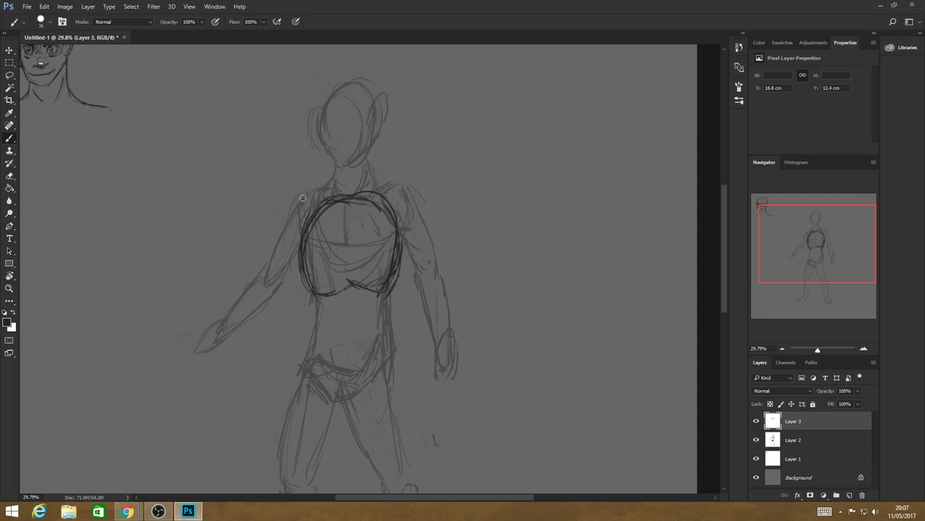
pyautogui.moveTo(314, 193); pyautogui.dragTo(300, 222)
pyautogui.moveTo(312, 193); pyautogui.dragTo(270, 260)
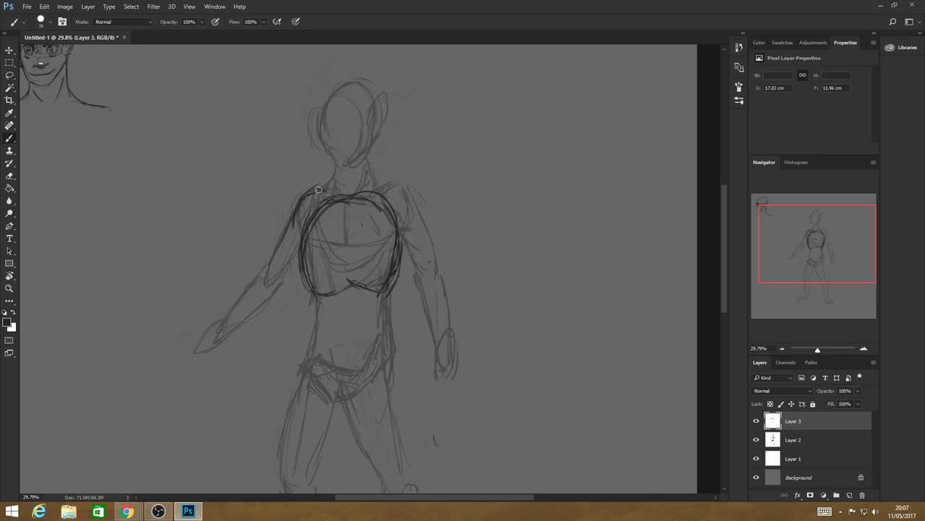
pyautogui.moveTo(318, 190); pyautogui.dragTo(295, 228)
pyautogui.moveTo(282, 230)
pyautogui.mouseDown()
pyautogui.moveTo(266, 282)
pyautogui.moveTo(295, 259)
pyautogui.mouseUp()
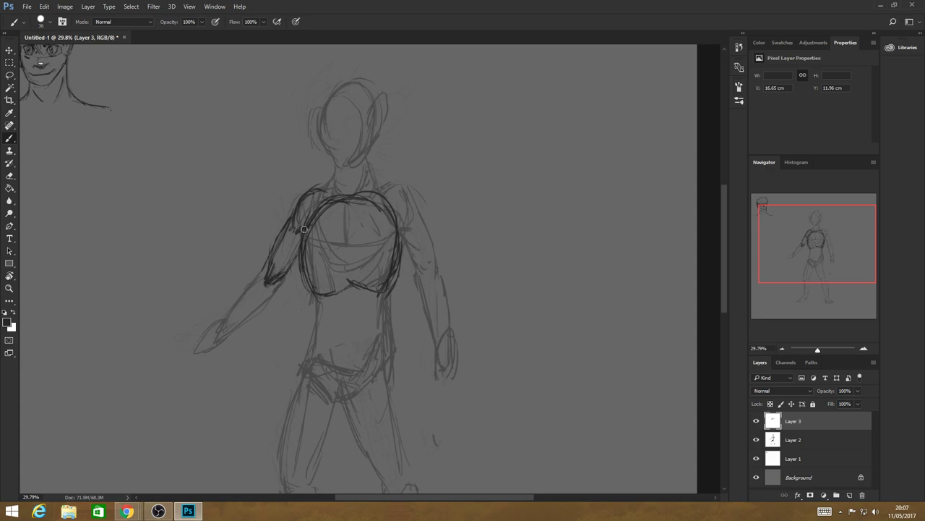
pyautogui.moveTo(303, 229); pyautogui.dragTo(314, 227)
# Ink the shoulder-to-neck line, right armpit and right upper arm's outer edge
pyautogui.moveTo(319, 193)
pyautogui.mouseDown()
pyautogui.moveTo(336, 166)
pyautogui.moveTo(405, 187)
pyautogui.moveTo(418, 221)
pyautogui.mouseUp()
pyautogui.moveTo(411, 233)
pyautogui.mouseDown()
pyautogui.moveTo(412, 256)
pyautogui.moveTo(428, 276)
pyautogui.mouseUp()
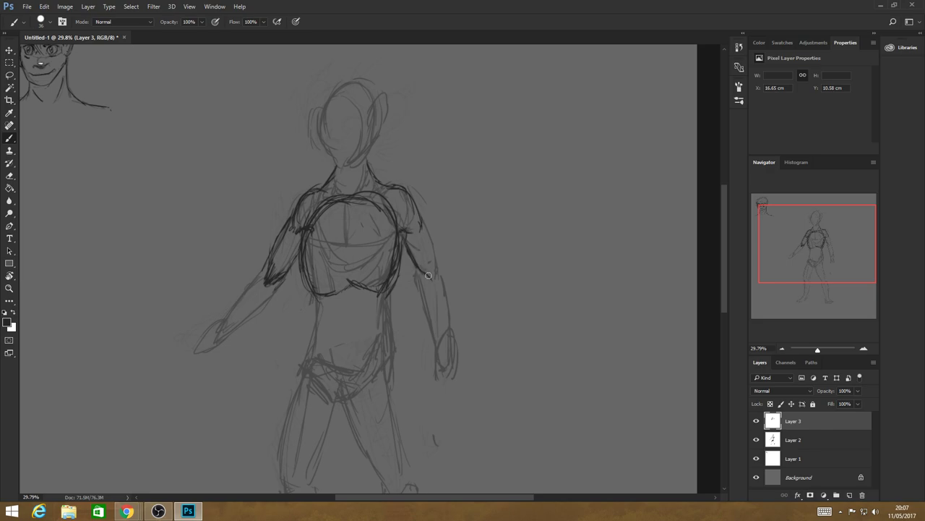
pyautogui.moveTo(423, 221)
pyautogui.mouseDown()
pyautogui.moveTo(436, 274)
pyautogui.moveTo(431, 318)
pyautogui.mouseUp()
# Ink both forearms and the outline of the right hand on Layer 3
pyautogui.moveTo(417, 267); pyautogui.dragTo(439, 359)
pyautogui.moveTo(446, 284); pyautogui.dragTo(452, 342)
pyautogui.moveTo(266, 280)
pyautogui.mouseDown()
pyautogui.moveTo(256, 274)
pyautogui.moveTo(210, 333)
pyautogui.mouseUp()
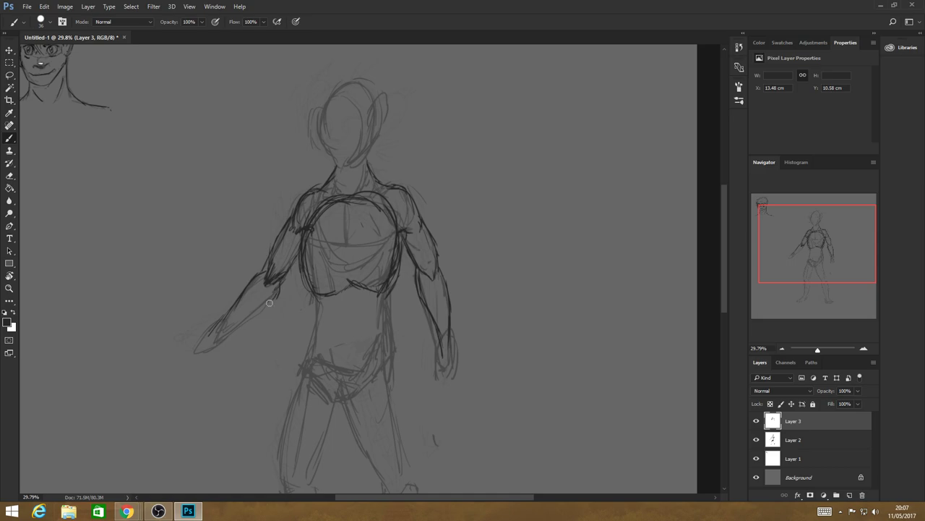
pyautogui.moveTo(271, 301); pyautogui.dragTo(221, 337)
pyautogui.moveTo(228, 315)
pyautogui.mouseDown()
pyautogui.moveTo(195, 330)
pyautogui.moveTo(186, 355)
pyautogui.moveTo(220, 340)
pyautogui.mouseUp()
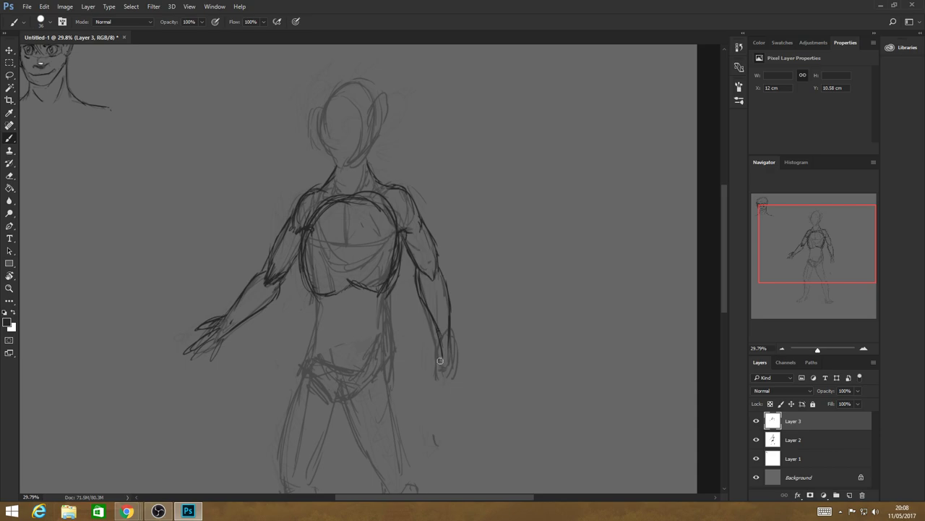
pyautogui.moveTo(440, 359)
pyautogui.mouseDown()
pyautogui.moveTo(438, 374)
pyautogui.moveTo(448, 372)
pyautogui.mouseUp()
pyautogui.moveTo(427, 385)
pyautogui.mouseDown()
pyautogui.moveTo(446, 373)
pyautogui.moveTo(437, 366)
pyautogui.mouseUp()
# Ink the abdomen contours, strengthen the left waist and hip, and mark the navel
pyautogui.moveTo(318, 302); pyautogui.dragTo(322, 363)
pyautogui.moveTo(362, 291); pyautogui.dragTo(354, 341)
pyautogui.moveTo(383, 293)
pyautogui.mouseDown()
pyautogui.moveTo(362, 363)
pyautogui.moveTo(387, 284)
pyautogui.moveTo(389, 356)
pyautogui.mouseUp()
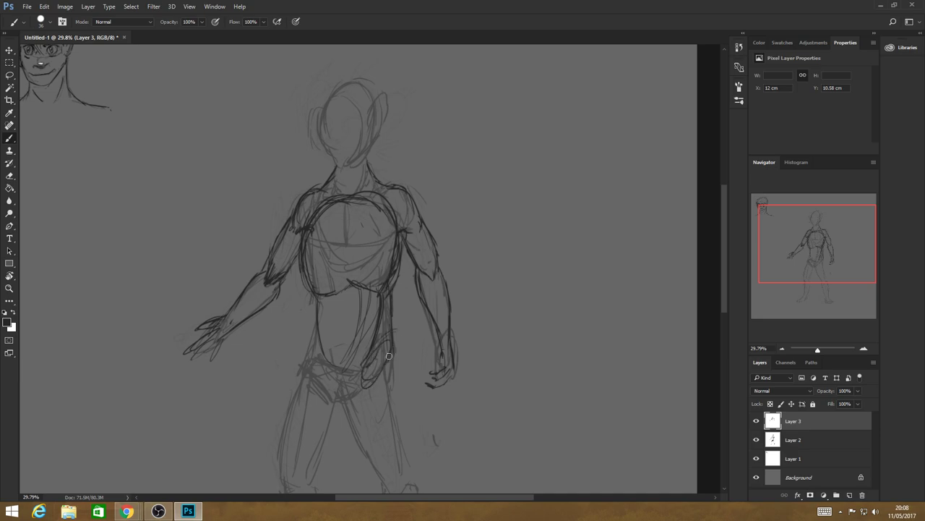
pyautogui.moveTo(313, 334); pyautogui.dragTo(325, 347)
pyautogui.moveTo(316, 295)
pyautogui.mouseDown()
pyautogui.moveTo(320, 378)
pyautogui.moveTo(358, 372)
pyautogui.mouseUp()
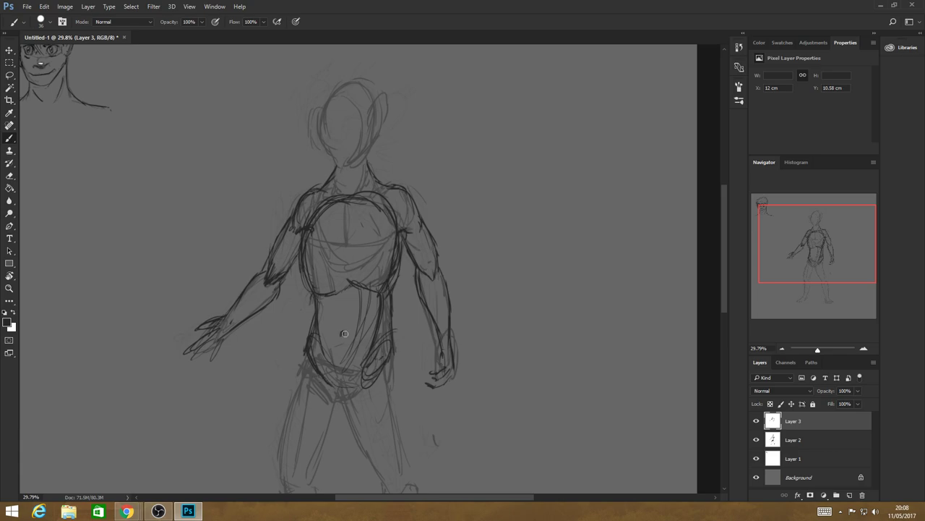
pyautogui.moveTo(345, 333); pyautogui.dragTo(346, 342)
# Outline the neck base and draw the top and sides of the head
pyautogui.moveTo(330, 174)
pyautogui.mouseDown()
pyautogui.moveTo(357, 184)
pyautogui.moveTo(355, 170)
pyautogui.moveTo(323, 143)
pyautogui.moveTo(376, 149)
pyautogui.moveTo(326, 134)
pyautogui.moveTo(377, 114)
pyautogui.mouseUp()
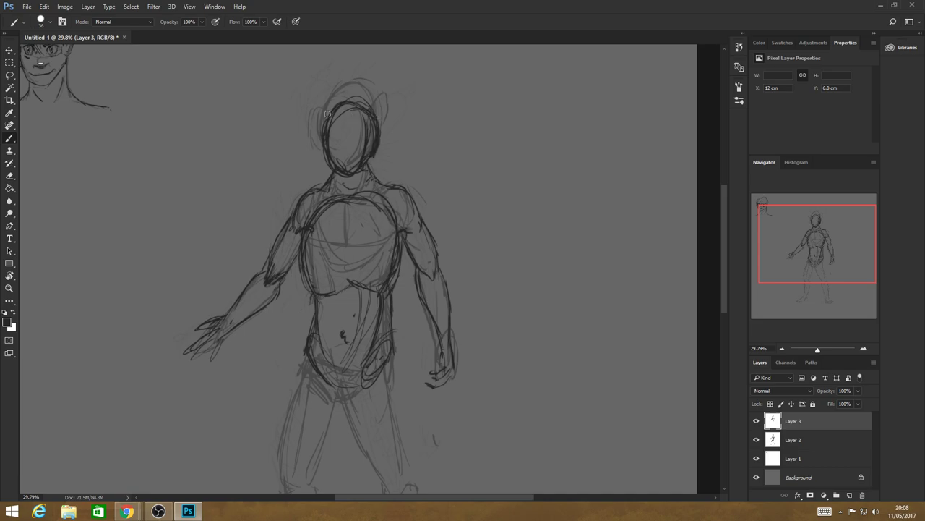
pyautogui.moveTo(325, 119)
pyautogui.mouseDown()
pyautogui.moveTo(384, 117)
pyautogui.moveTo(377, 141)
pyautogui.mouseUp()
pyautogui.moveTo(318, 119); pyautogui.dragTo(327, 145)
# Add a contour beside the hip, a horizontal chest line and a belly mark
pyautogui.scroll(-2, 719, 254)
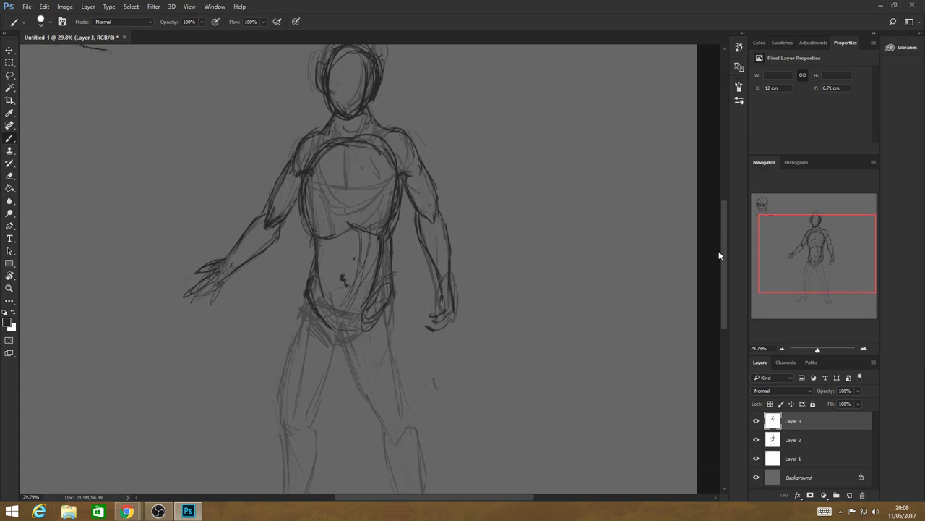
pyautogui.scroll(-5, 719, 255)
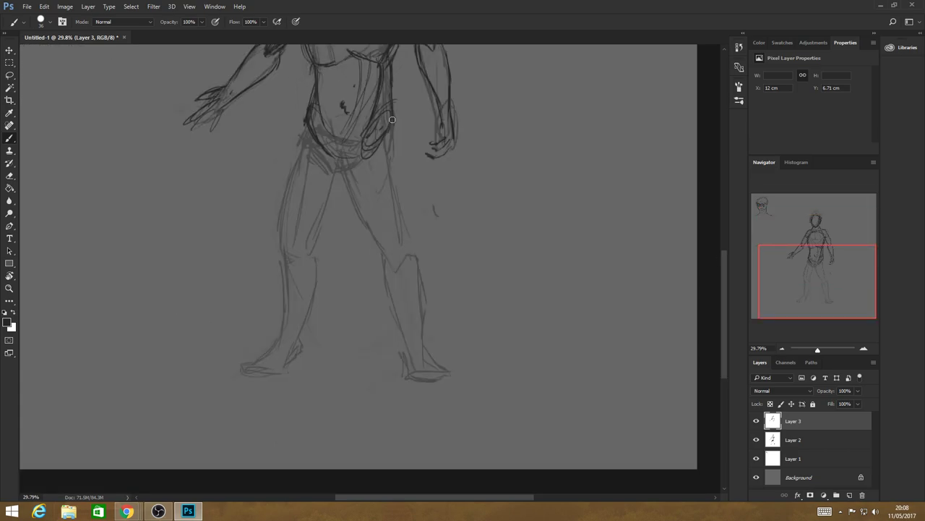
pyautogui.moveTo(392, 119); pyautogui.dragTo(410, 189)
pyautogui.scroll(3, 718, 273)
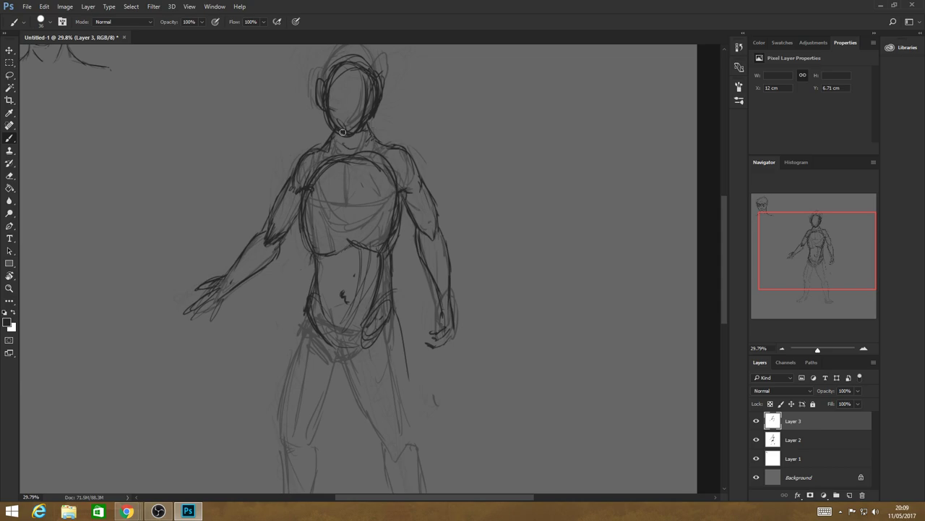
pyautogui.moveTo(329, 199); pyautogui.dragTo(370, 200)
pyautogui.moveTo(349, 266); pyautogui.dragTo(330, 368)
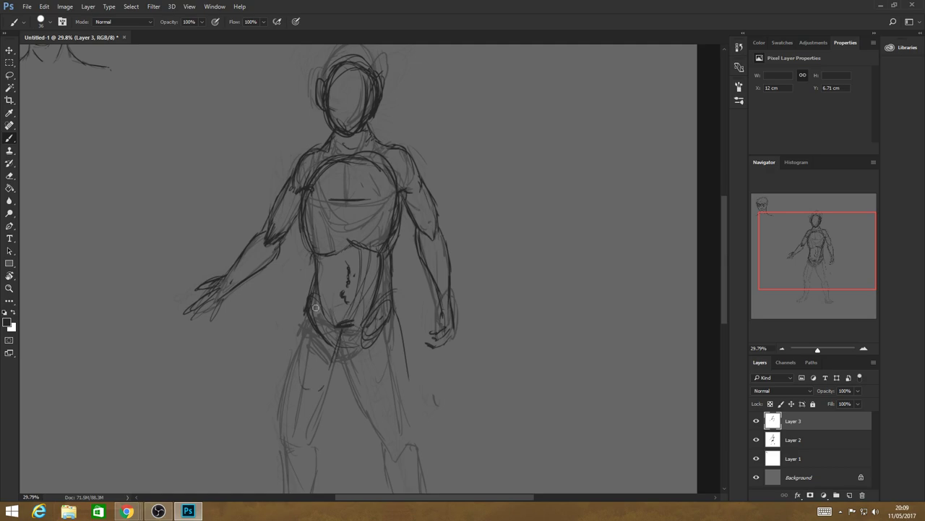
# Outline both thighs, the left knee and an oval around the right knee
pyautogui.moveTo(315, 307); pyautogui.dragTo(336, 347)
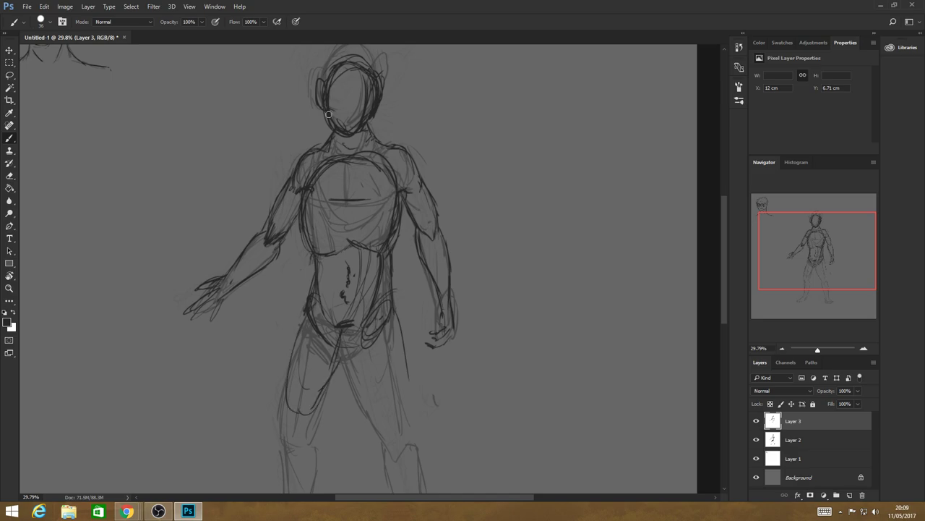
pyautogui.moveTo(290, 392); pyautogui.dragTo(368, 324)
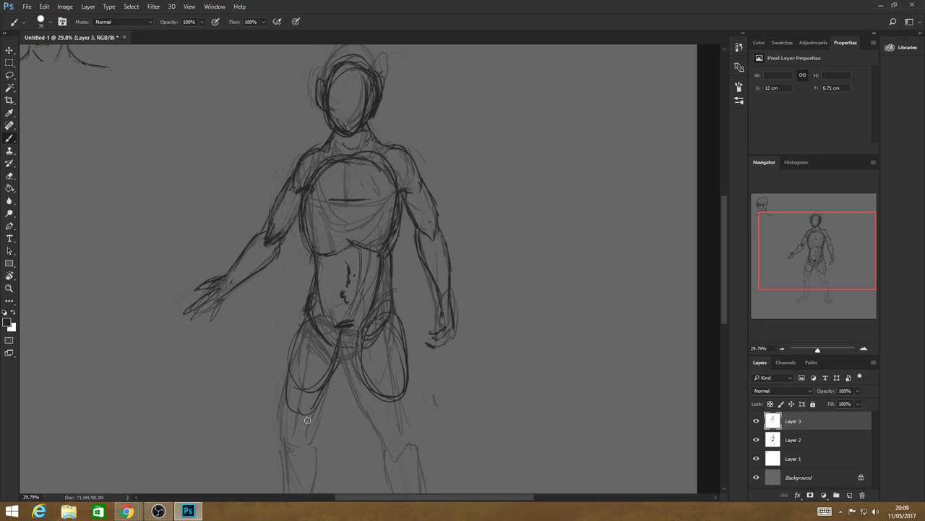
pyautogui.moveTo(307, 419); pyautogui.dragTo(318, 426)
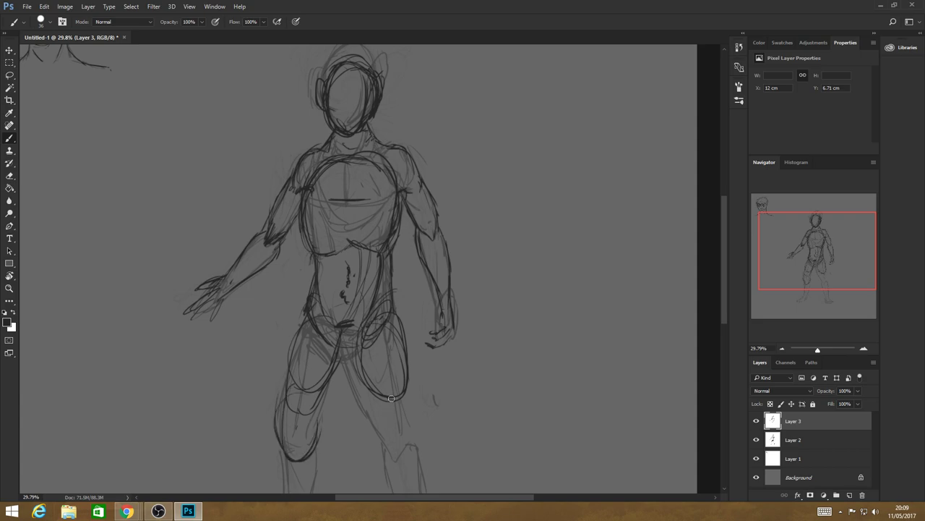
pyautogui.moveTo(391, 397); pyautogui.dragTo(394, 402)
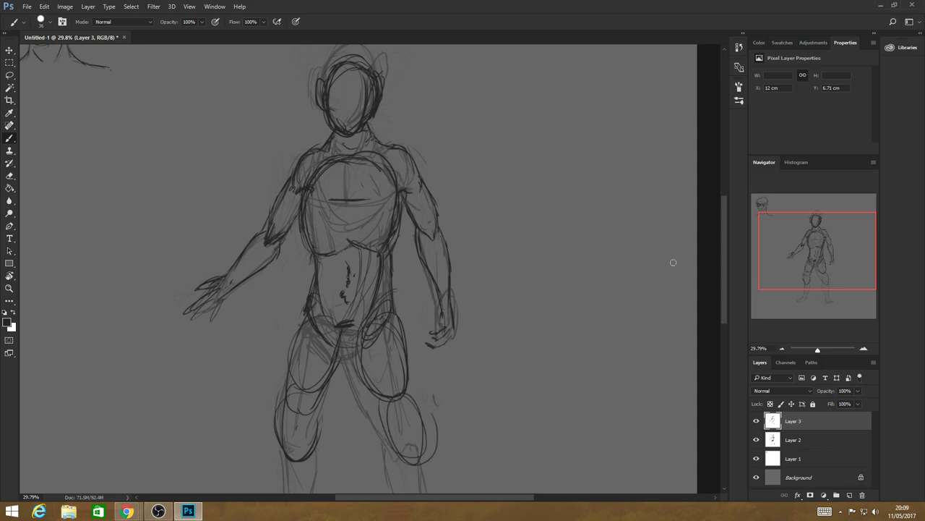
pyautogui.scroll(-3, 369, 286)
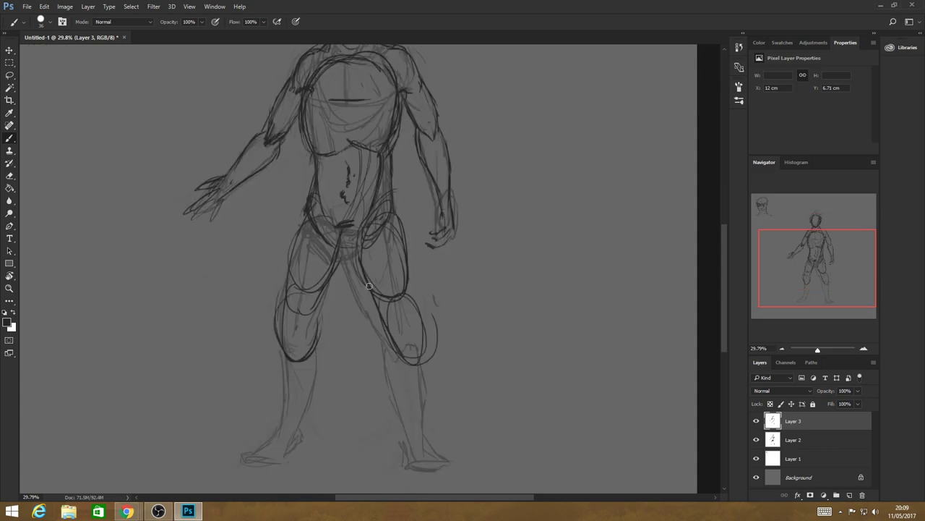
pyautogui.moveTo(368, 286); pyautogui.dragTo(432, 331)
pyautogui.moveTo(341, 238)
pyautogui.mouseDown()
pyautogui.moveTo(311, 358)
pyautogui.moveTo(292, 247)
pyautogui.moveTo(284, 359)
pyautogui.mouseUp()
pyautogui.moveTo(726, 291)
pyautogui.mouseDown()
pyautogui.moveTo(724, 265)
pyautogui.moveTo(724, 311)
pyautogui.mouseUp()
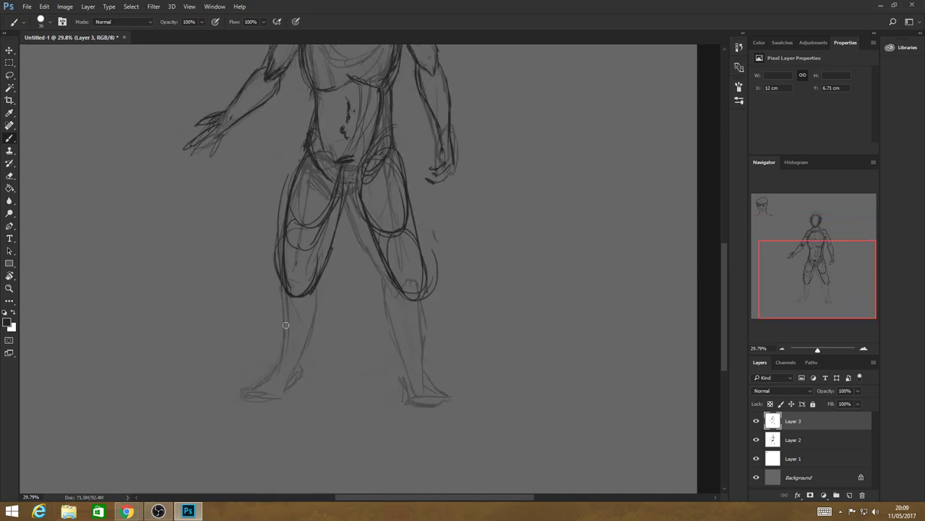
# Draw ovals for both lower legs and feet, plus a ground line under the left foot
pyautogui.moveTo(285, 325); pyautogui.dragTo(298, 296)
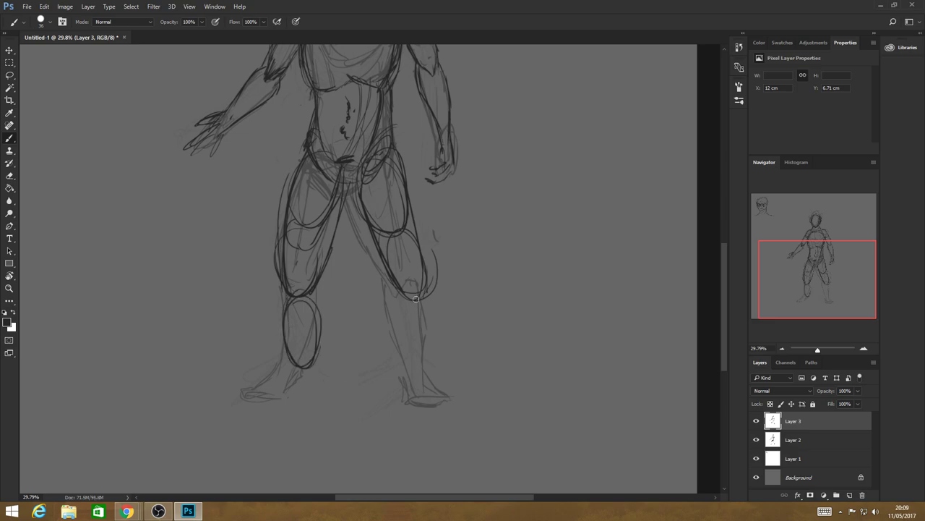
pyautogui.moveTo(416, 298); pyautogui.dragTo(414, 297)
pyautogui.moveTo(288, 361)
pyautogui.mouseDown()
pyautogui.moveTo(309, 412)
pyautogui.moveTo(303, 366)
pyautogui.mouseUp()
pyautogui.moveTo(417, 364); pyautogui.dragTo(434, 425)
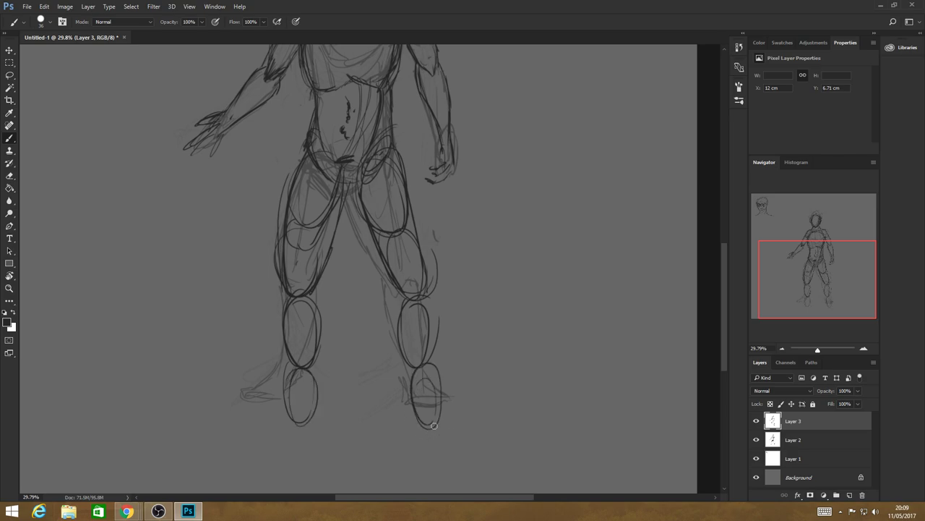
pyautogui.moveTo(279, 426); pyautogui.dragTo(323, 423)
pyautogui.moveTo(303, 425); pyautogui.dragTo(278, 424)
# Trace the edges of both shins, mark the knees, and shape the left heel and right sole
pyautogui.moveTo(287, 394)
pyautogui.mouseDown()
pyautogui.moveTo(289, 293)
pyautogui.moveTo(301, 318)
pyautogui.mouseUp()
pyautogui.moveTo(412, 288); pyautogui.dragTo(418, 410)
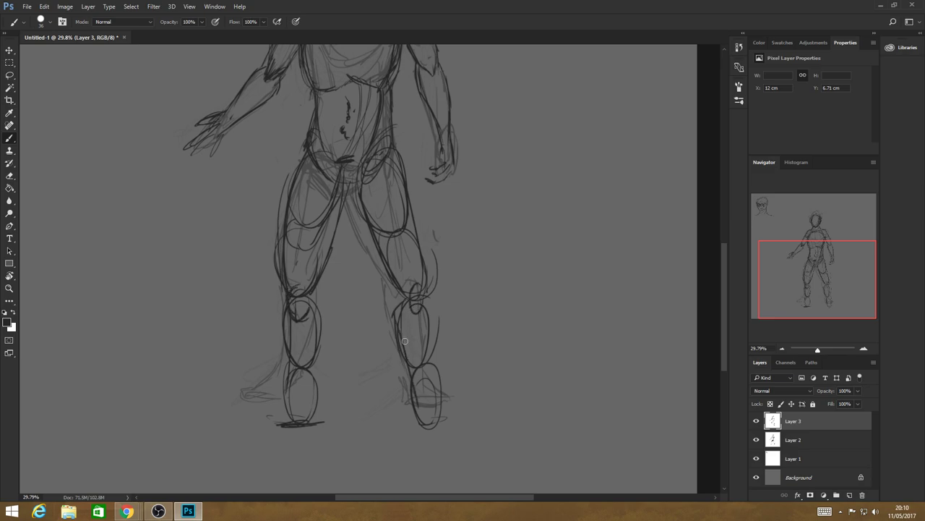
pyautogui.moveTo(405, 340); pyautogui.dragTo(402, 371)
pyautogui.moveTo(434, 338); pyautogui.dragTo(438, 411)
pyautogui.moveTo(427, 293); pyautogui.dragTo(436, 370)
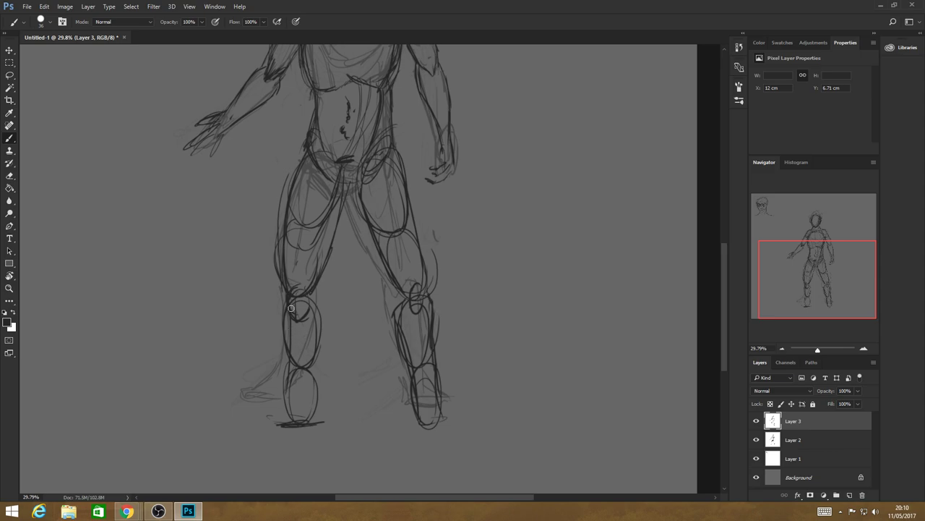
pyautogui.moveTo(292, 360); pyautogui.dragTo(275, 407)
pyautogui.moveTo(314, 354); pyautogui.dragTo(316, 397)
pyautogui.moveTo(319, 333); pyautogui.dragTo(320, 293)
pyautogui.moveTo(279, 405)
pyautogui.mouseDown()
pyautogui.moveTo(259, 426)
pyautogui.moveTo(317, 396)
pyautogui.mouseUp()
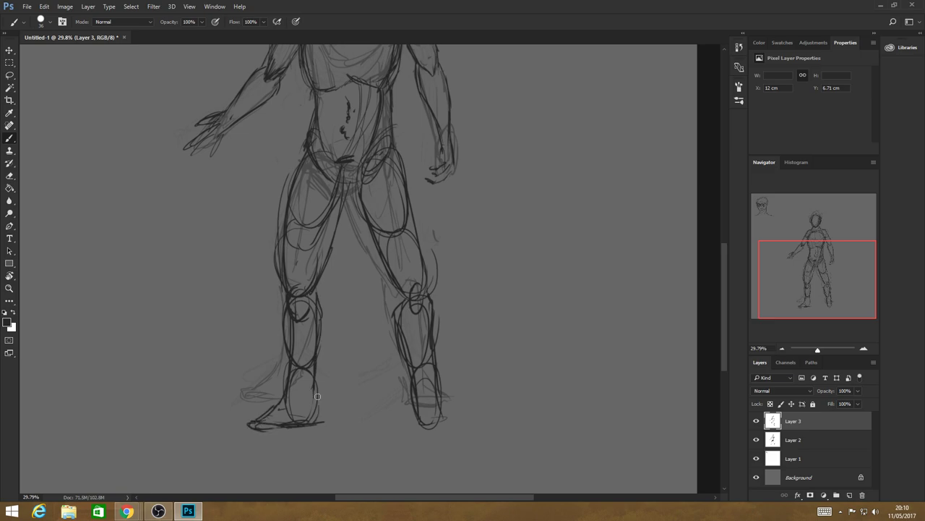
pyautogui.moveTo(442, 413)
pyautogui.mouseDown()
pyautogui.moveTo(440, 400)
pyautogui.moveTo(420, 409)
pyautogui.moveTo(447, 408)
pyautogui.moveTo(436, 346)
pyautogui.mouseUp()
# Merge Layer 3 down into Layer 2
pyautogui.press('z')
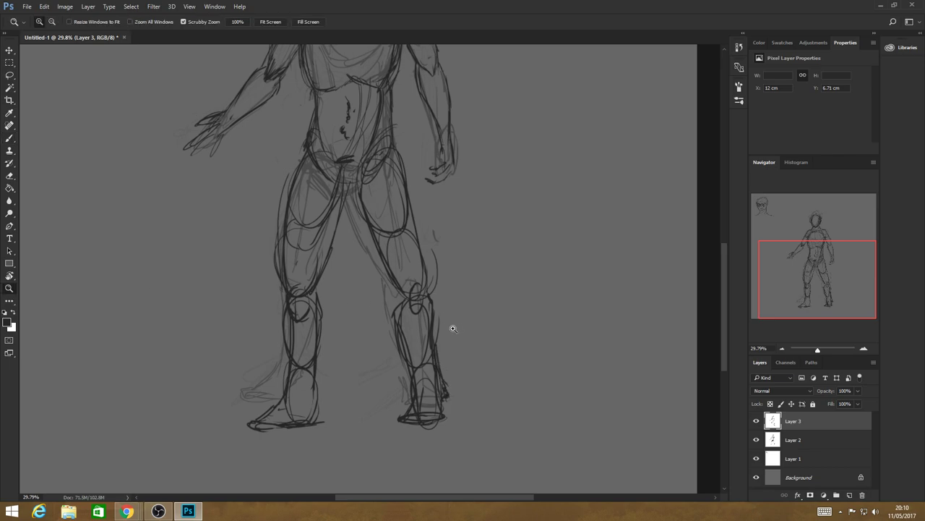
pyautogui.scroll(-3, 453, 328)
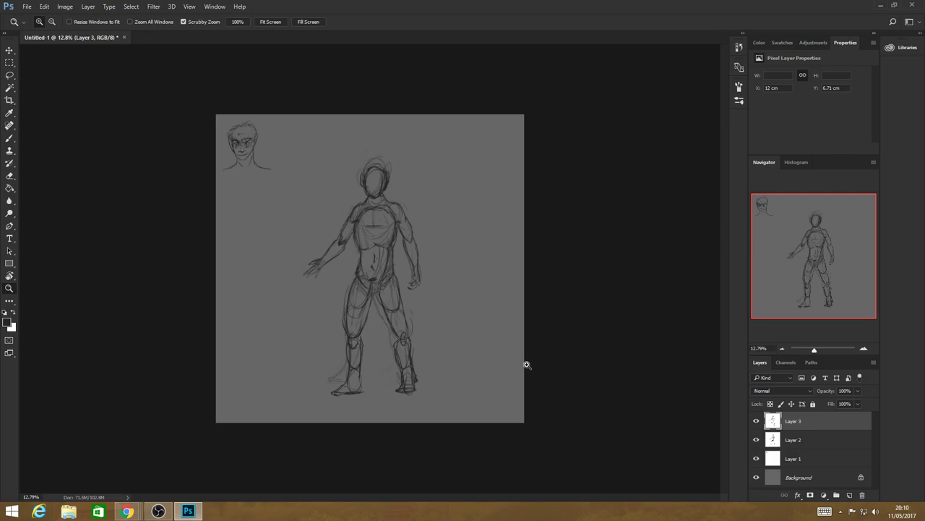
pyautogui.hotkey('ctrl', 't')
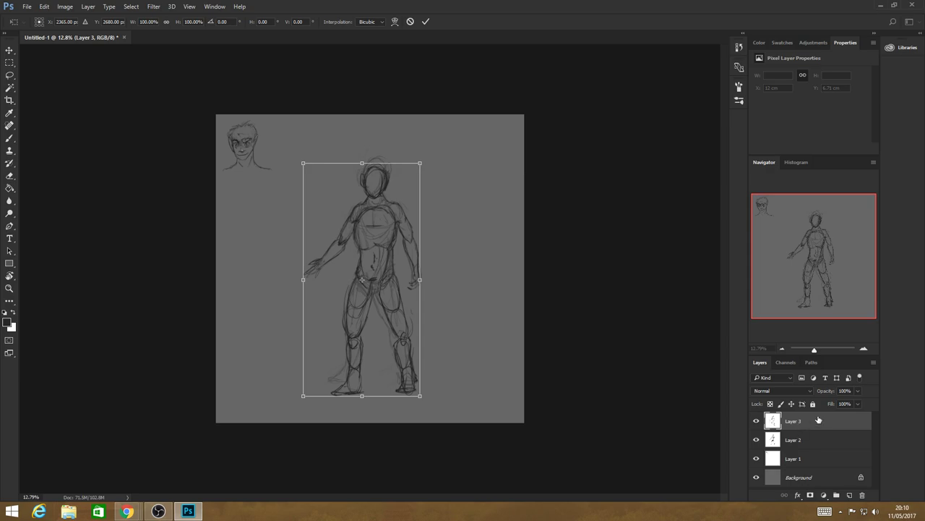
pyautogui.press('Return')
pyautogui.press('z')
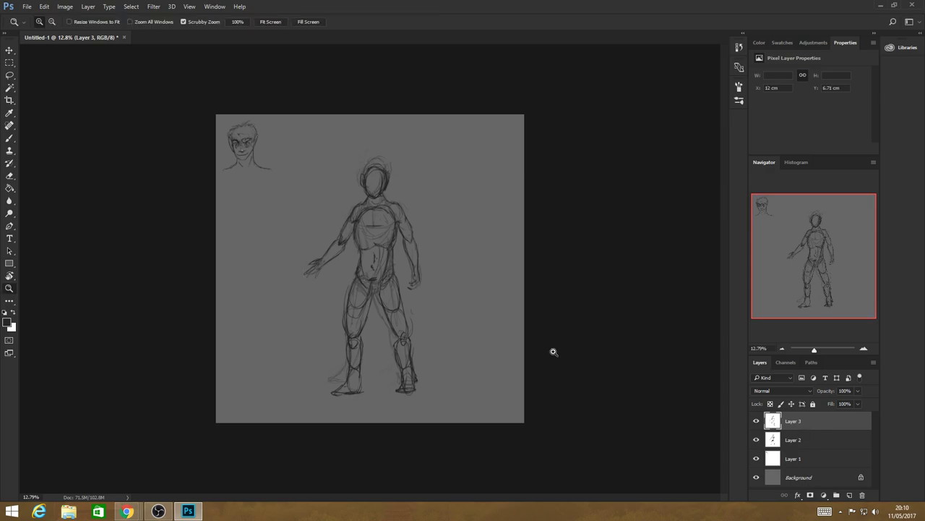
pyautogui.rightClick(806, 421)
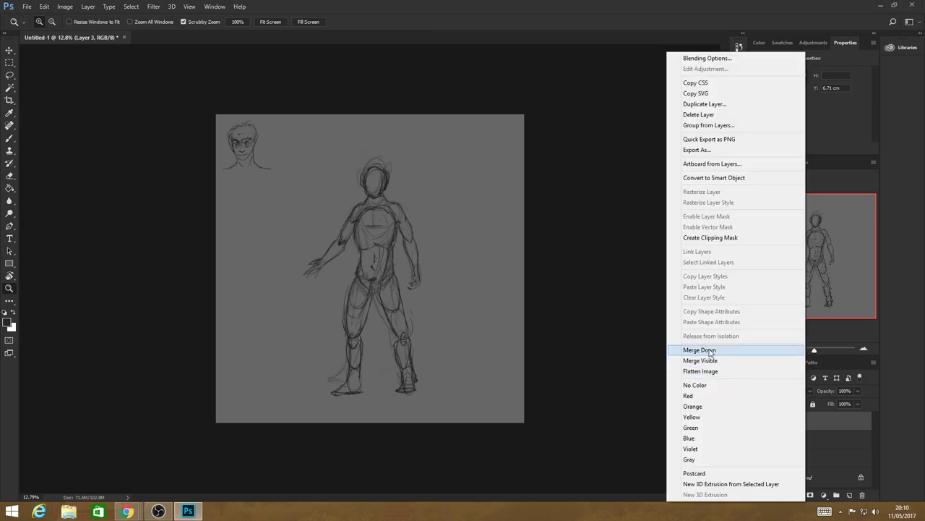
pyautogui.click(710, 352)
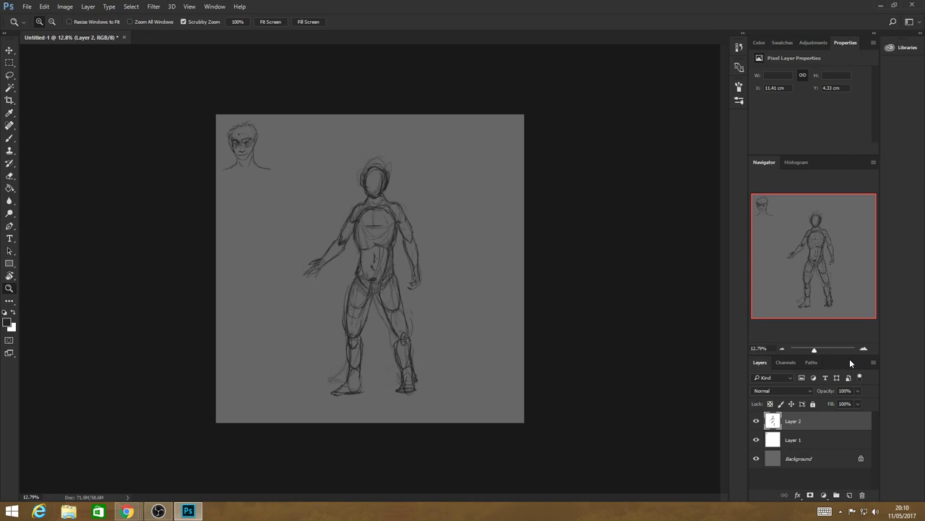
# Scale the merged figure down to about 82% and recentre it
pyautogui.hotkey('ctrl', 't')
pyautogui.moveTo(419, 149); pyautogui.dragTo(400, 193)
pyautogui.moveTo(361, 297); pyautogui.dragTo(382, 276)
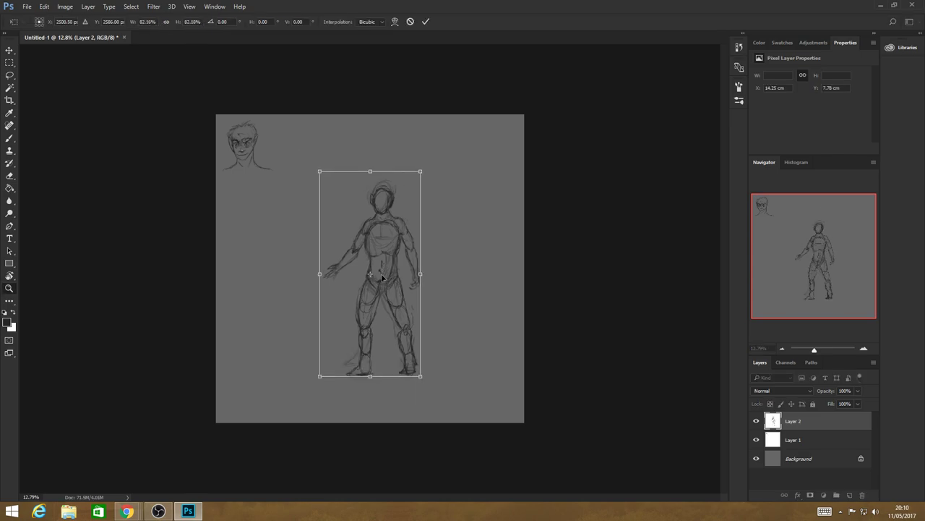
pyautogui.press('Return')
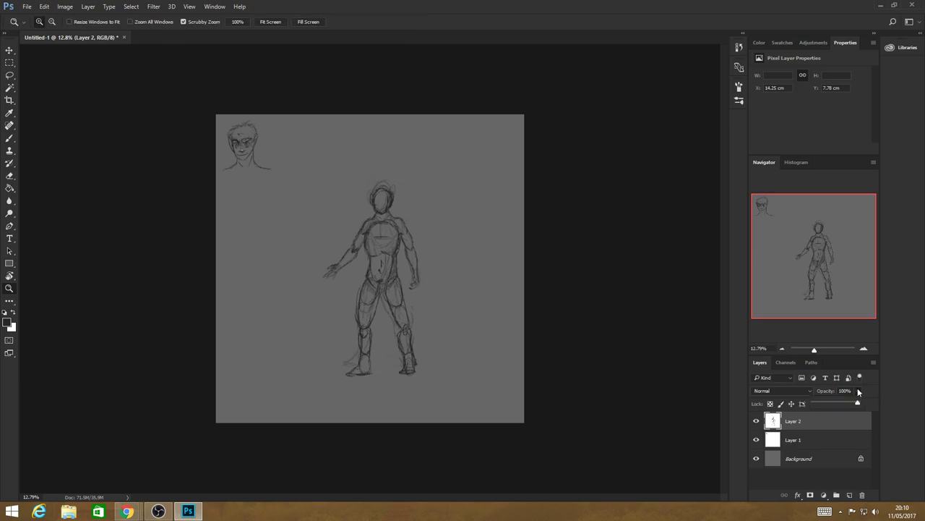
# Fade Layer 2 to 49% opacity and zoom in on the torso
pyautogui.moveTo(856, 399); pyautogui.dragTo(835, 403)
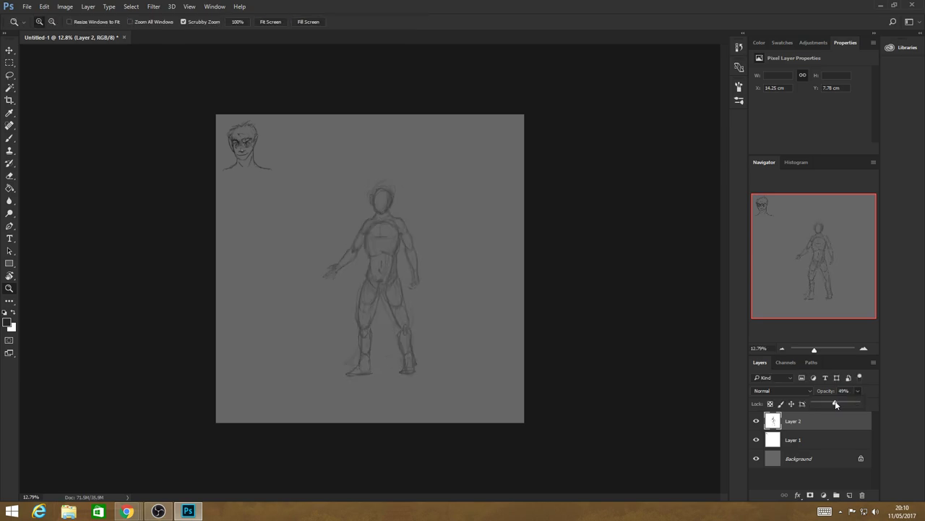
pyautogui.moveTo(370, 243); pyautogui.dragTo(413, 261)
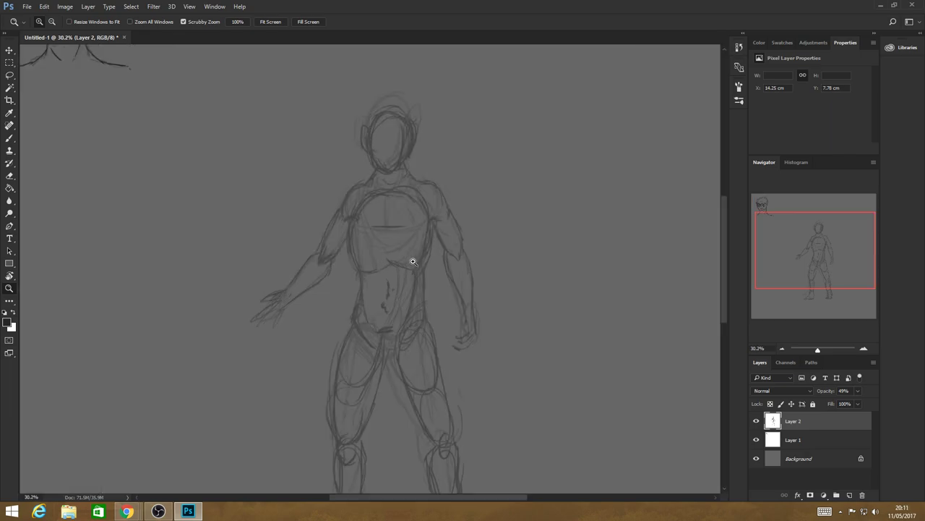
pyautogui.press('b')
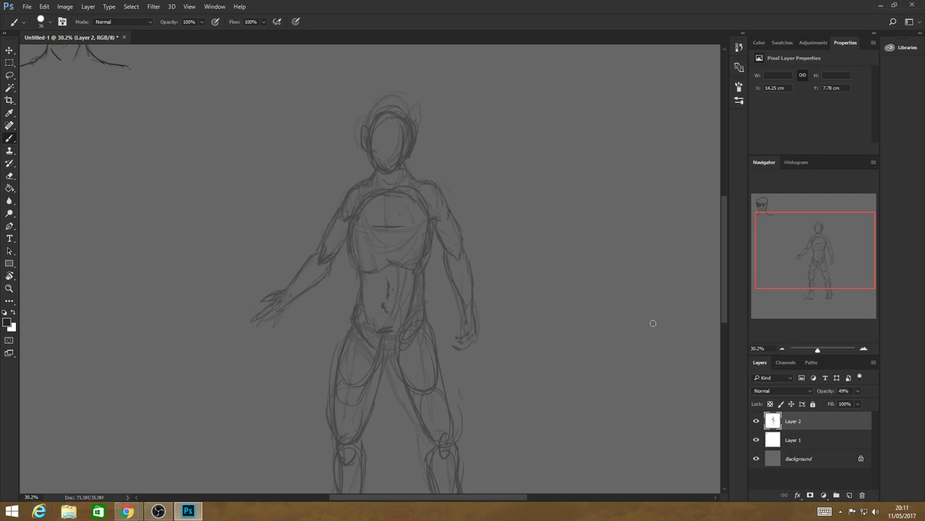
# Add a new empty layer above Layer 2 and zoom in around the neck
pyautogui.hotkey('ctrl', 'shift', 'alt', 'n')
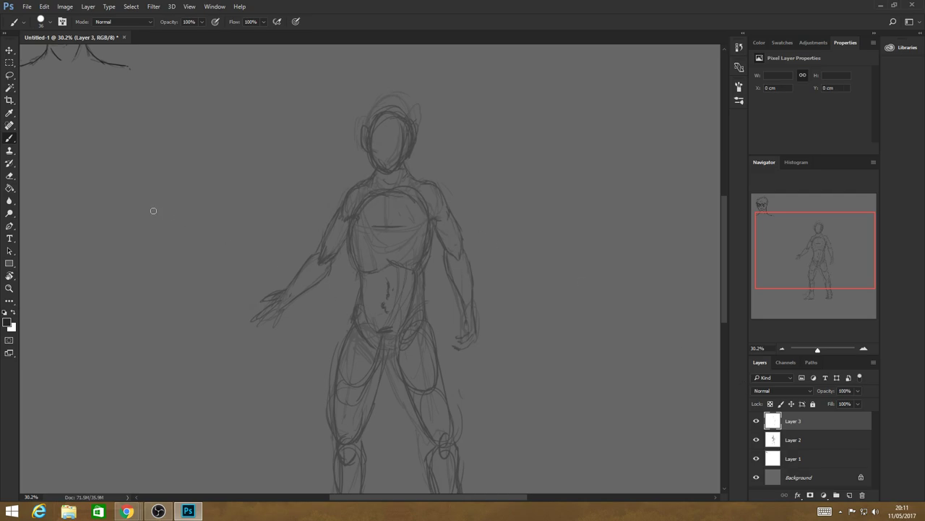
pyautogui.press('z')
pyautogui.moveTo(389, 171); pyautogui.dragTo(469, 181)
pyautogui.press('b')
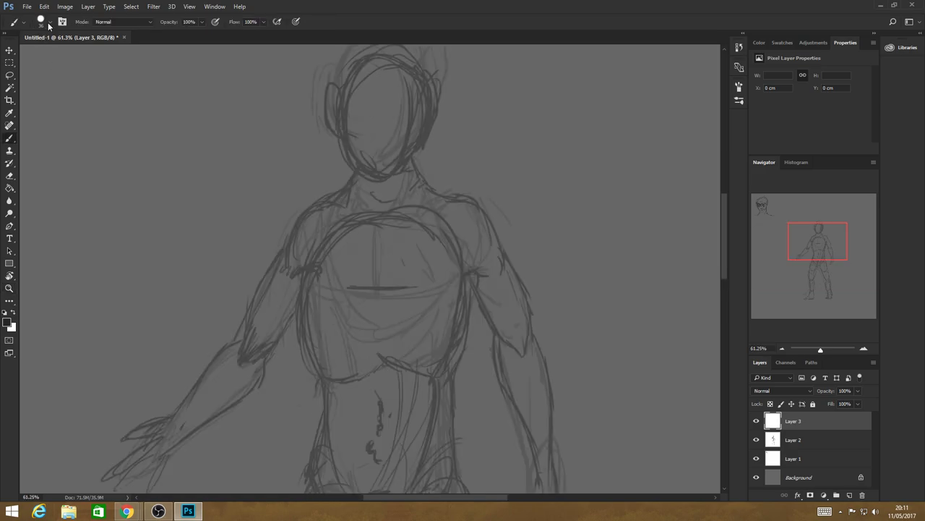
# Turn on Transfer in the Brush settings so strokes taper with pressure
pyautogui.click(49, 23)
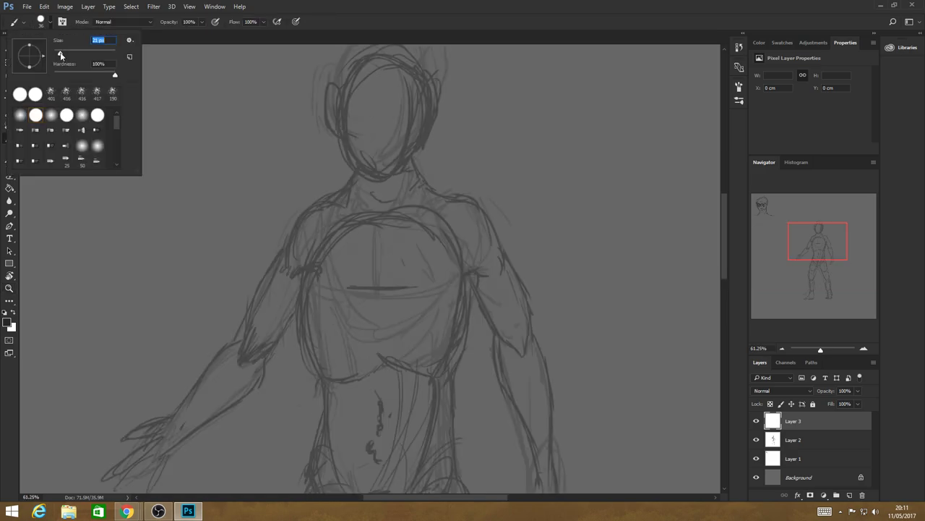
pyautogui.press('F5')
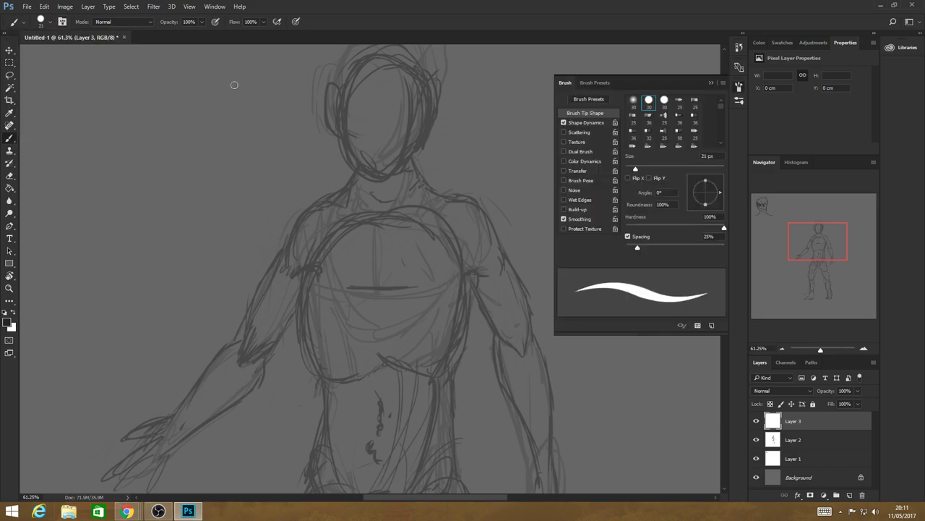
pyautogui.click(563, 170)
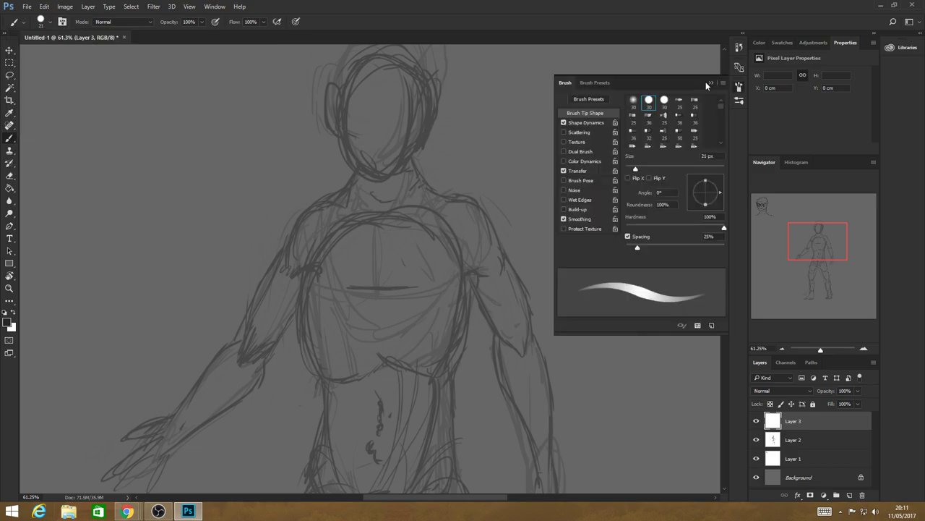
pyautogui.click(707, 82)
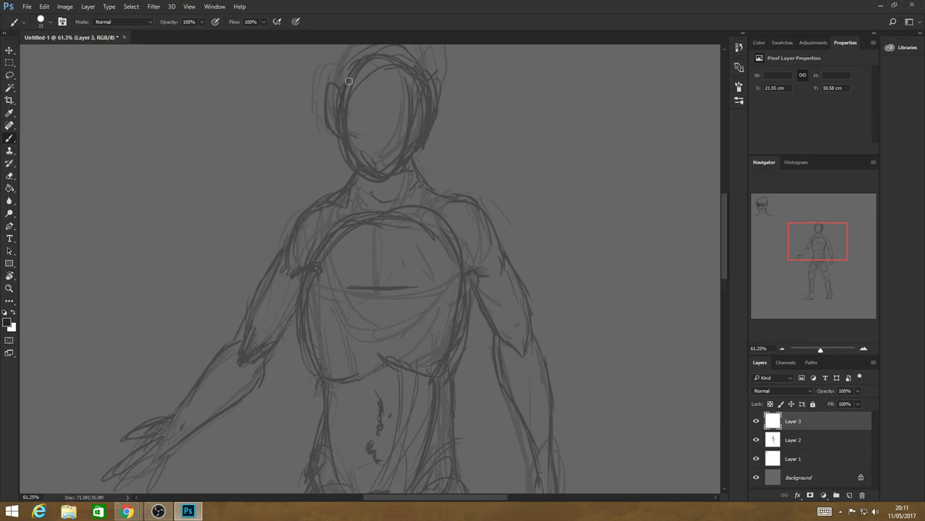
# Set the foreground colour to #151515 and trace the head's left side
pyautogui.press('i')
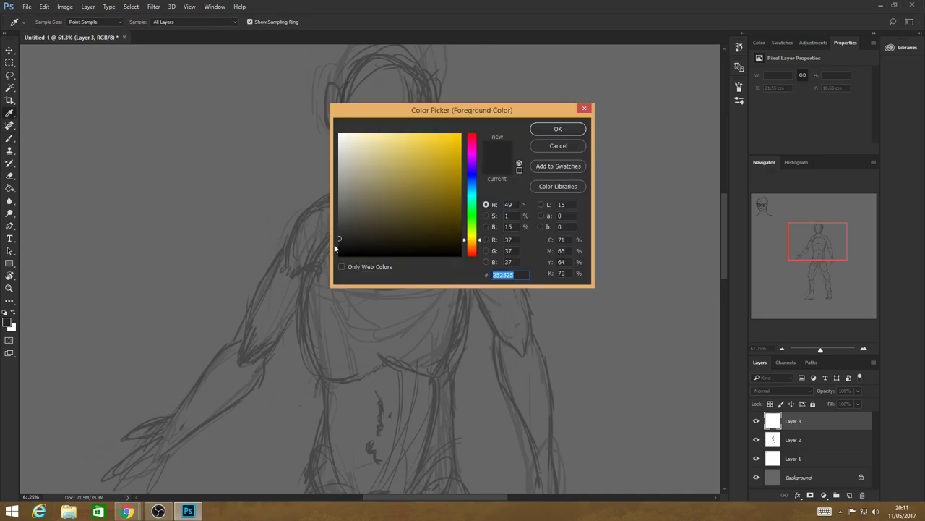
pyautogui.click(339, 246)
pyautogui.click(549, 128)
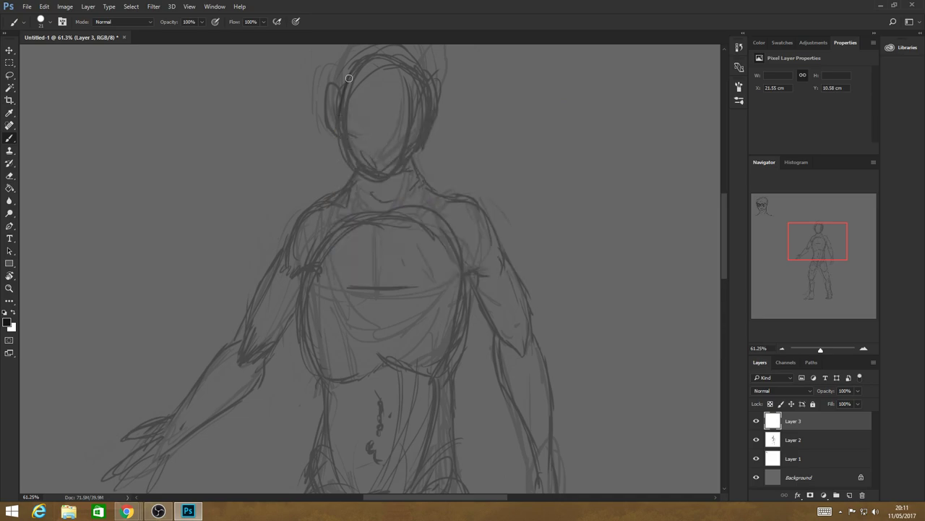
pyautogui.moveTo(349, 77); pyautogui.dragTo(344, 160)
pyautogui.press('F5')
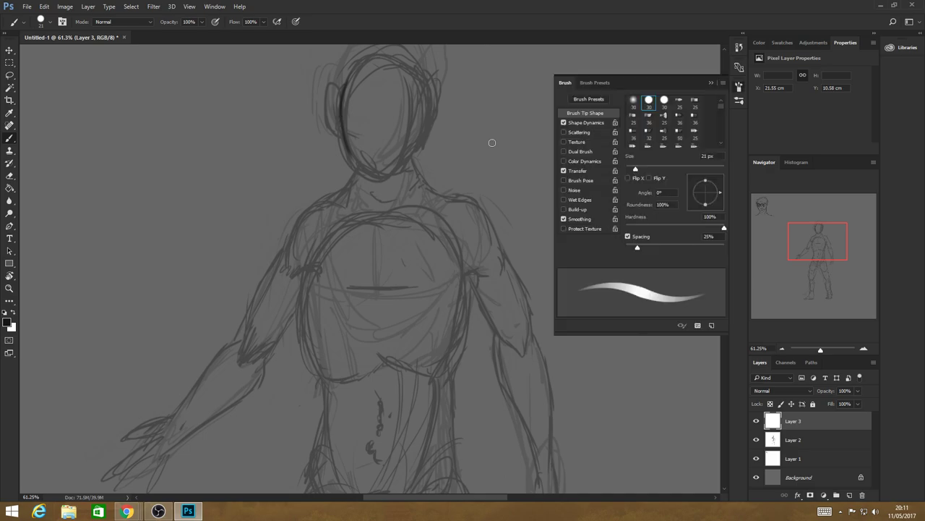
pyautogui.press('F5')
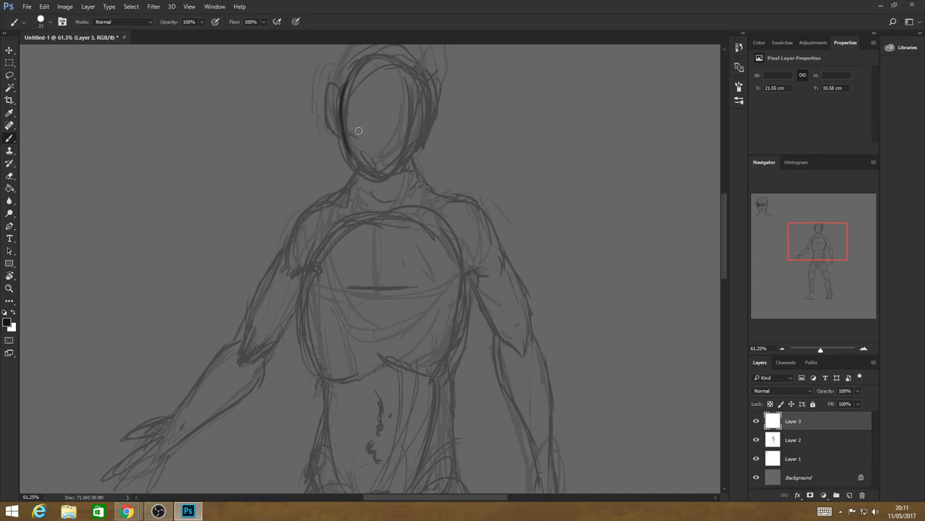
# Trace the head outline, both sides of the neck, and both shoulder lines
pyautogui.moveTo(343, 82)
pyautogui.mouseDown()
pyautogui.moveTo(345, 144)
pyautogui.moveTo(371, 179)
pyautogui.moveTo(389, 175)
pyautogui.moveTo(417, 142)
pyautogui.moveTo(424, 69)
pyautogui.mouseUp()
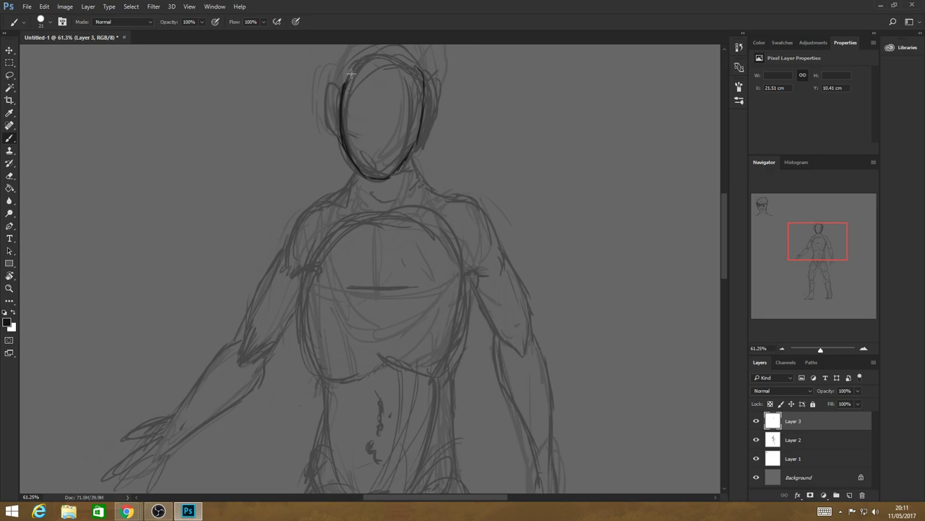
pyautogui.moveTo(354, 72); pyautogui.dragTo(406, 61)
pyautogui.moveTo(420, 191); pyautogui.dragTo(413, 144)
pyautogui.moveTo(353, 167)
pyautogui.mouseDown()
pyautogui.moveTo(348, 185)
pyautogui.moveTo(324, 200)
pyautogui.mouseUp()
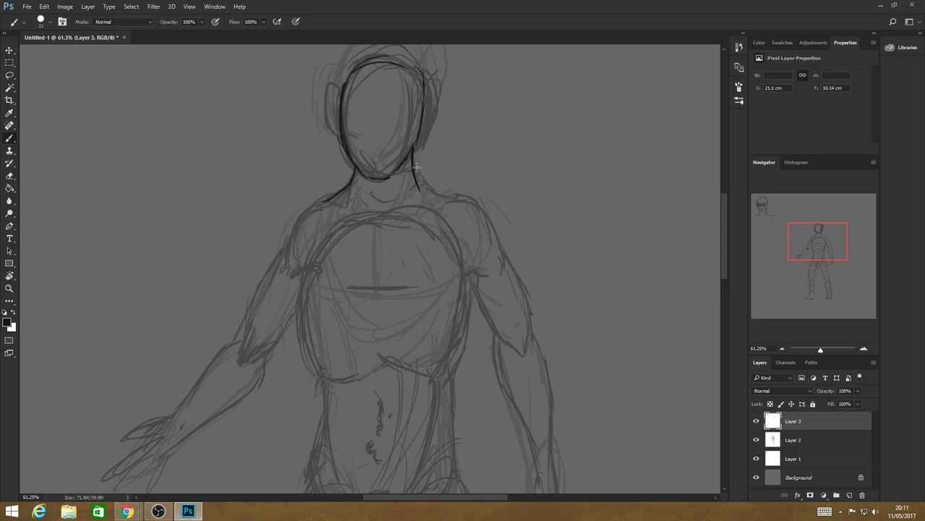
pyautogui.moveTo(414, 165)
pyautogui.mouseDown()
pyautogui.moveTo(491, 227)
pyautogui.moveTo(504, 258)
pyautogui.mouseUp()
pyautogui.moveTo(324, 200)
pyautogui.mouseDown()
pyautogui.moveTo(308, 211)
pyautogui.moveTo(292, 277)
pyautogui.moveTo(287, 251)
pyautogui.moveTo(256, 296)
pyautogui.moveTo(243, 337)
pyautogui.moveTo(259, 363)
pyautogui.mouseUp()
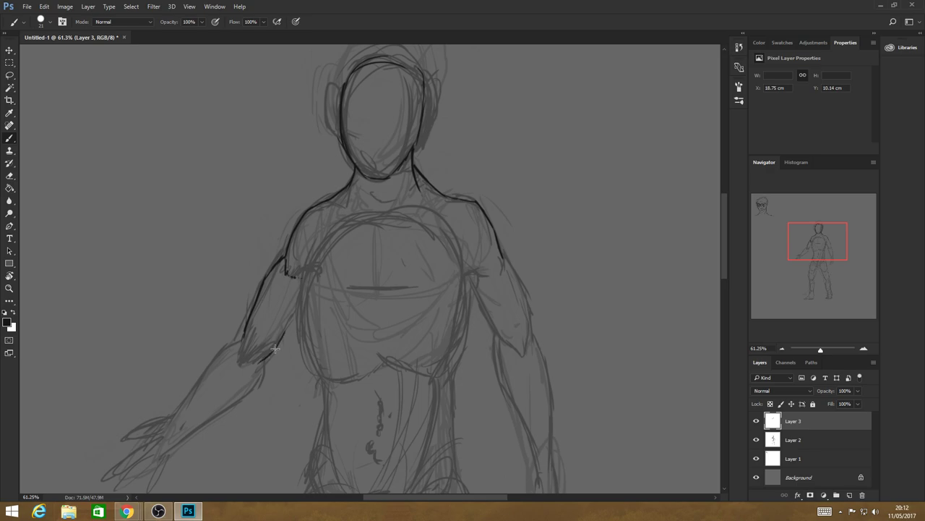
# Trace the left upper arm, right armpit, right arm edges and inner right forearm
pyautogui.moveTo(302, 296)
pyautogui.mouseDown()
pyautogui.moveTo(280, 337)
pyautogui.moveTo(238, 363)
pyautogui.moveTo(281, 326)
pyautogui.moveTo(288, 267)
pyautogui.moveTo(317, 284)
pyautogui.mouseUp()
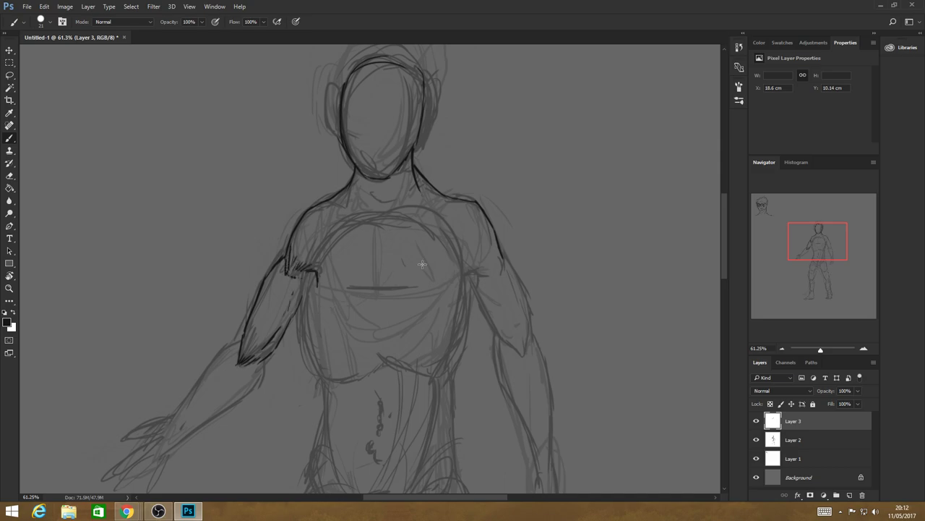
pyautogui.moveTo(467, 272); pyautogui.dragTo(459, 283)
pyautogui.moveTo(485, 317)
pyautogui.mouseDown()
pyautogui.moveTo(474, 279)
pyautogui.moveTo(525, 362)
pyautogui.mouseUp()
pyautogui.moveTo(504, 254)
pyautogui.mouseDown()
pyautogui.moveTo(527, 319)
pyautogui.moveTo(523, 358)
pyautogui.moveTo(540, 356)
pyautogui.mouseUp()
pyautogui.moveTo(514, 344); pyautogui.dragTo(525, 362)
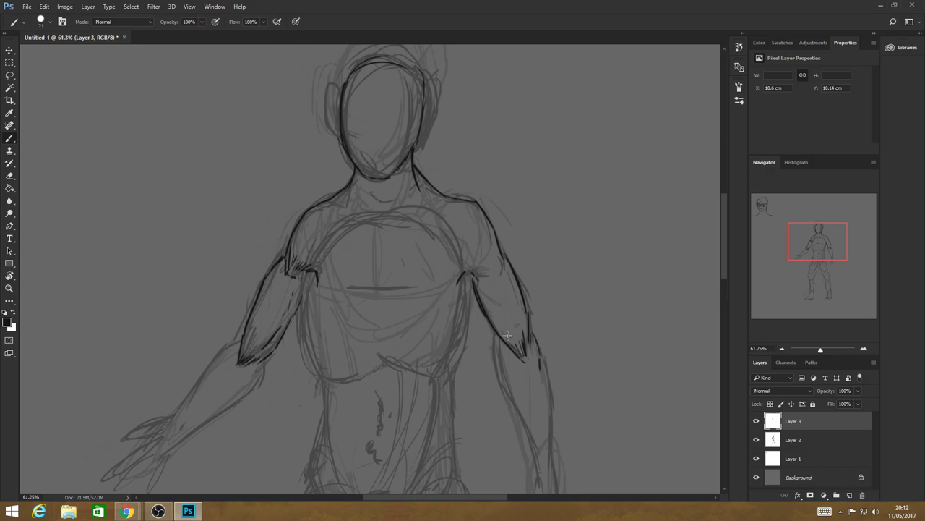
pyautogui.moveTo(496, 334); pyautogui.dragTo(538, 457)
# Ink the outer forearm edges, a shoulder-to-chest line, and the torso and abdomen sides
pyautogui.scroll(-3, 726, 256)
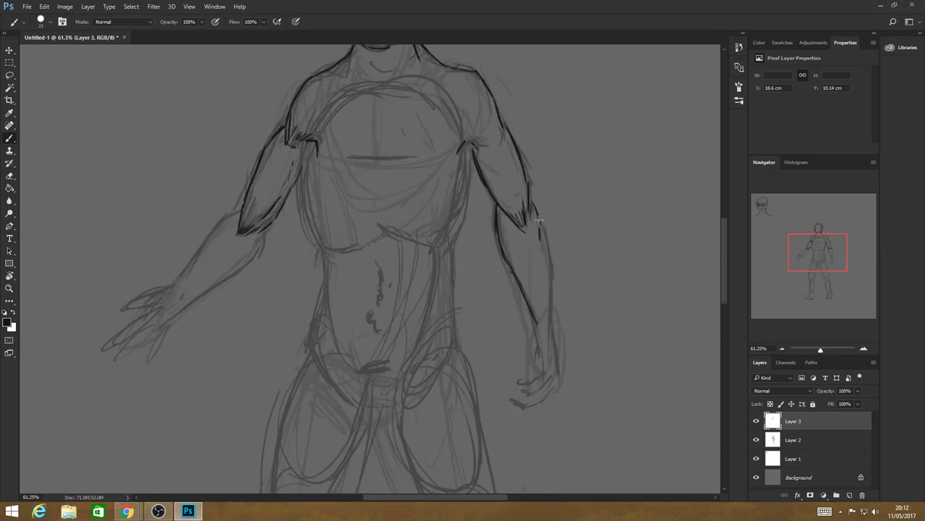
pyautogui.moveTo(538, 221); pyautogui.dragTo(559, 370)
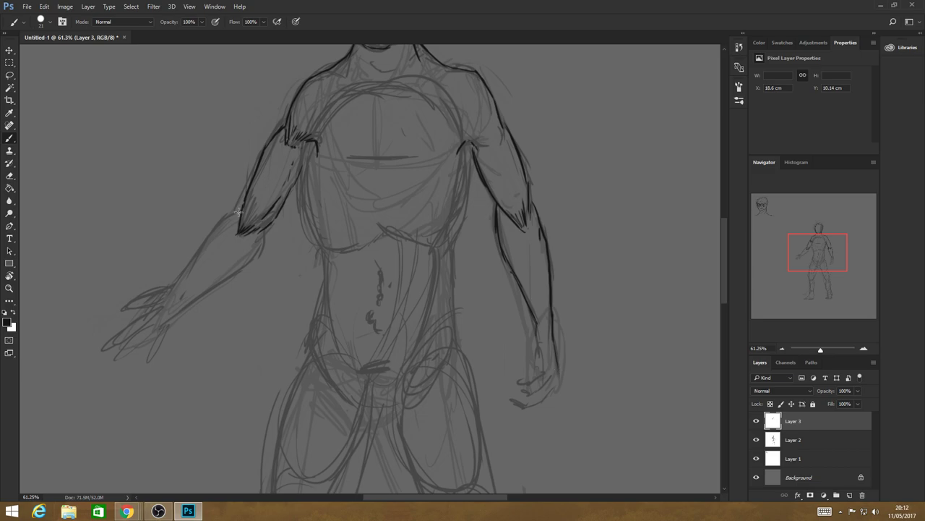
pyautogui.moveTo(238, 212)
pyautogui.mouseDown()
pyautogui.moveTo(167, 292)
pyautogui.moveTo(242, 269)
pyautogui.moveTo(259, 239)
pyautogui.mouseUp()
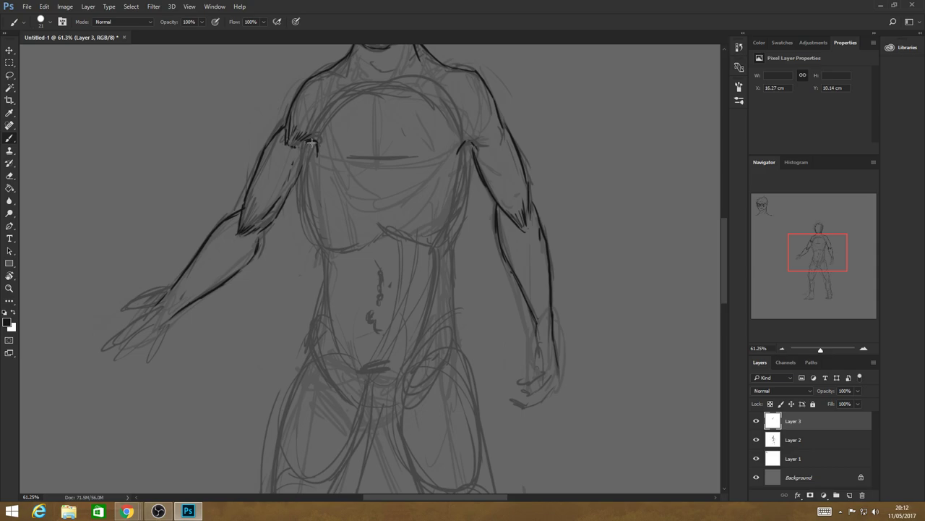
pyautogui.moveTo(312, 144)
pyautogui.mouseDown()
pyautogui.moveTo(335, 185)
pyautogui.moveTo(367, 169)
pyautogui.moveTo(383, 180)
pyautogui.moveTo(441, 168)
pyautogui.moveTo(434, 232)
pyautogui.mouseUp()
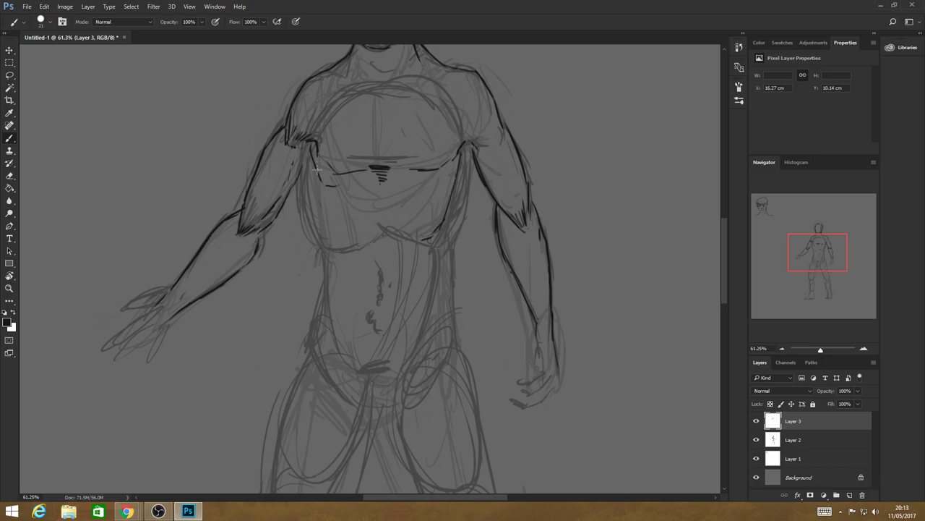
pyautogui.moveTo(313, 150)
pyautogui.mouseDown()
pyautogui.moveTo(333, 245)
pyautogui.moveTo(411, 238)
pyautogui.moveTo(419, 248)
pyautogui.moveTo(454, 179)
pyautogui.moveTo(450, 201)
pyautogui.mouseUp()
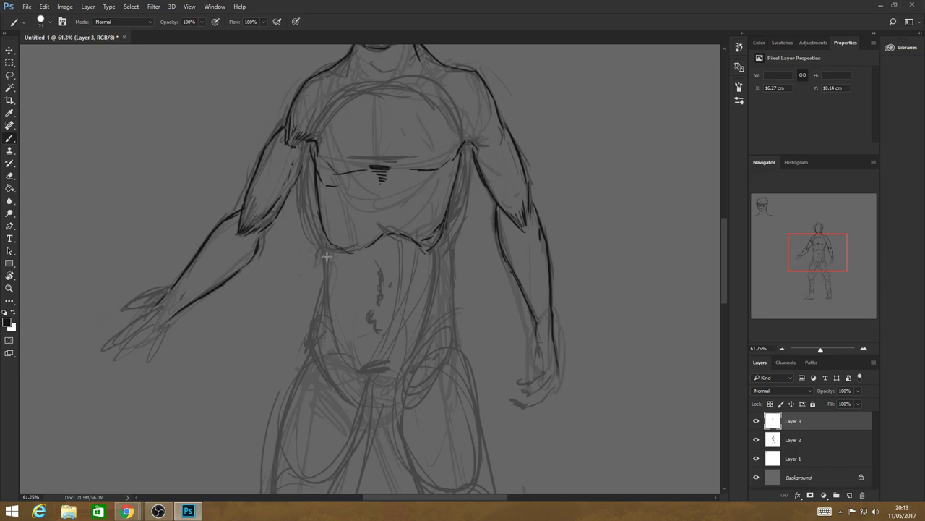
pyautogui.moveTo(324, 284); pyautogui.dragTo(325, 230)
pyautogui.moveTo(444, 227); pyautogui.dragTo(455, 325)
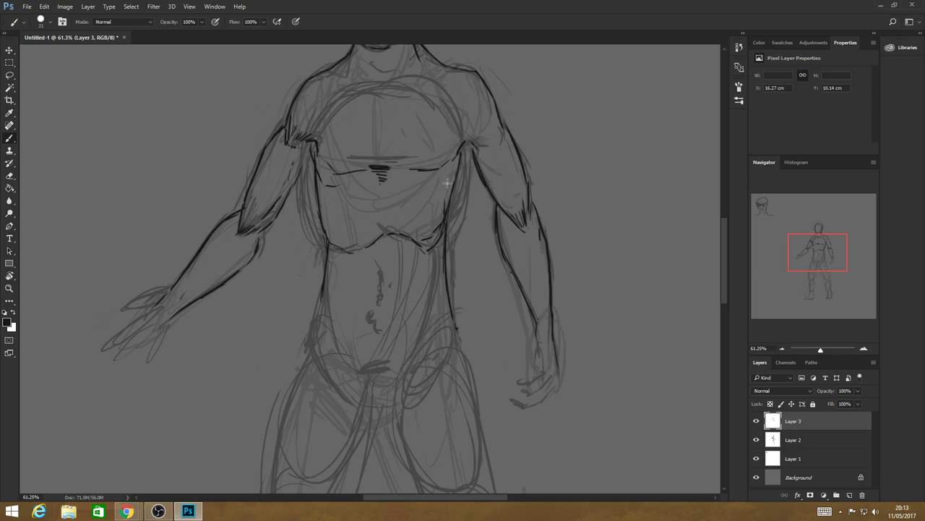
# Add the chest marks and navel, darken the torso and waist outlines, and detail the abdomen
pyautogui.moveTo(335, 154); pyautogui.dragTo(331, 159)
pyautogui.moveTo(434, 153); pyautogui.dragTo(438, 156)
pyautogui.moveTo(334, 230); pyautogui.dragTo(324, 197)
pyautogui.moveTo(378, 262); pyautogui.dragTo(381, 270)
pyautogui.moveTo(456, 332)
pyautogui.mouseDown()
pyautogui.moveTo(444, 267)
pyautogui.moveTo(457, 313)
pyautogui.mouseUp()
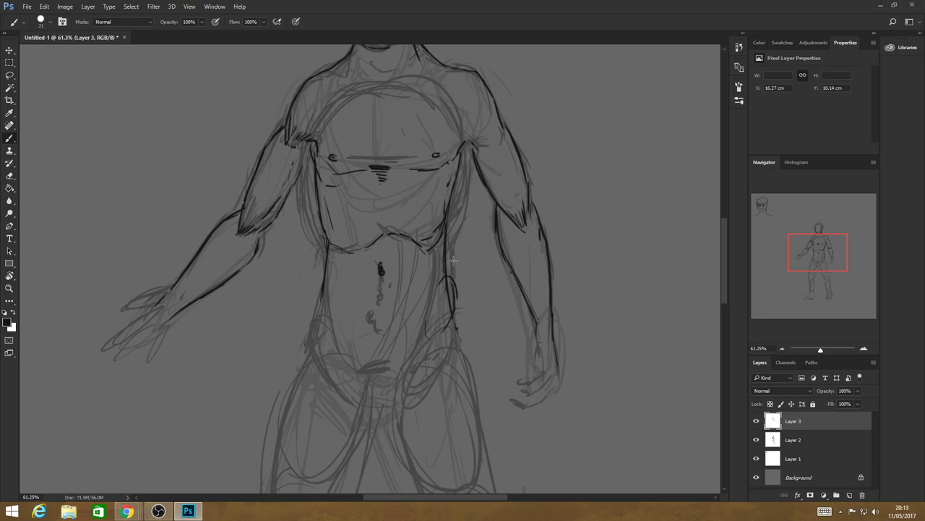
pyautogui.moveTo(444, 233); pyautogui.dragTo(457, 328)
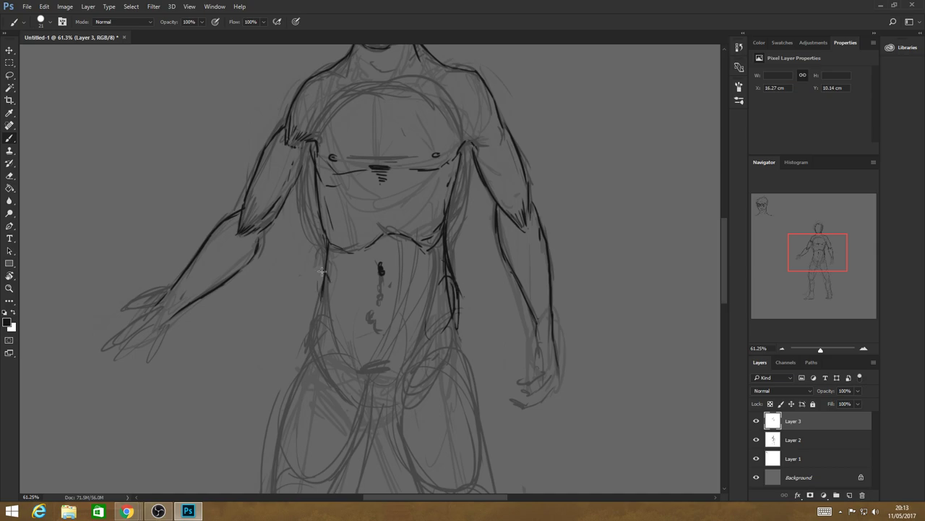
pyautogui.moveTo(326, 250)
pyautogui.mouseDown()
pyautogui.moveTo(318, 319)
pyautogui.moveTo(346, 338)
pyautogui.moveTo(364, 333)
pyautogui.mouseUp()
pyautogui.moveTo(424, 302); pyautogui.dragTo(412, 330)
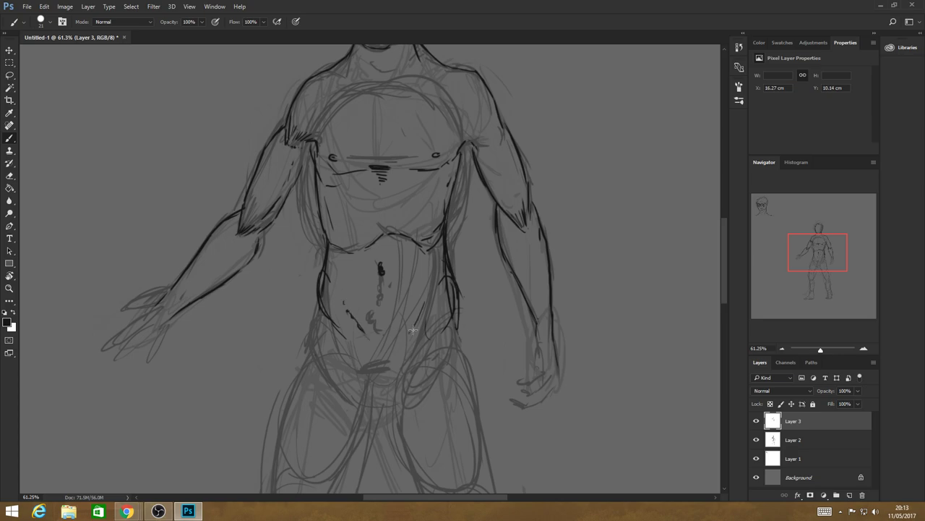
# Trace the hips and upper thighs, including inner thigh lines and short hip marks
pyautogui.moveTo(363, 370)
pyautogui.mouseDown()
pyautogui.moveTo(391, 373)
pyautogui.moveTo(411, 461)
pyautogui.mouseUp()
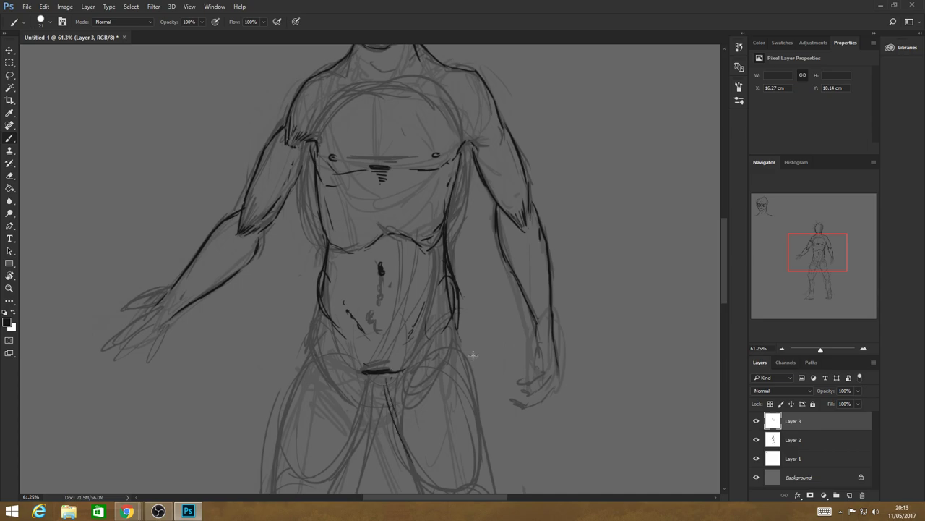
pyautogui.moveTo(456, 323); pyautogui.dragTo(476, 434)
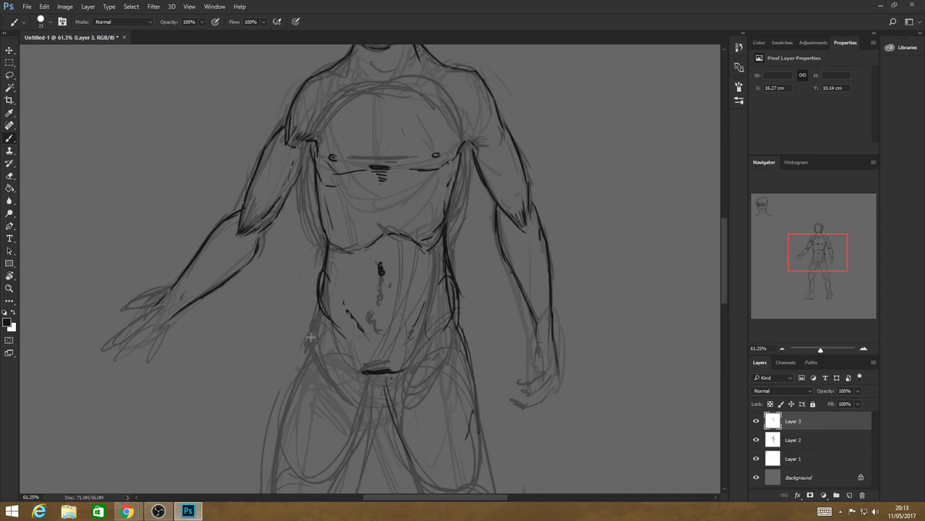
pyautogui.moveTo(310, 337); pyautogui.dragTo(278, 437)
pyautogui.moveTo(377, 372); pyautogui.dragTo(359, 415)
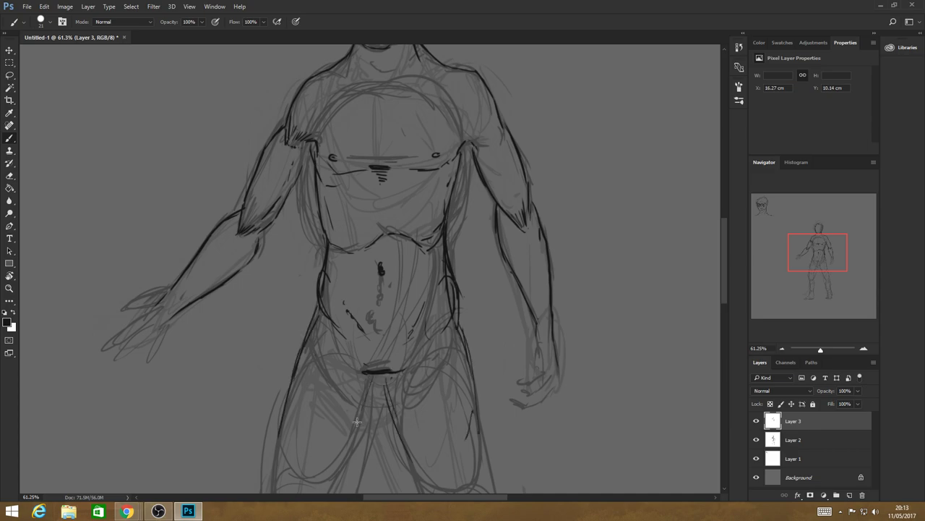
pyautogui.moveTo(354, 458)
pyautogui.mouseDown()
pyautogui.moveTo(374, 390)
pyautogui.moveTo(351, 464)
pyautogui.mouseUp()
pyautogui.moveTo(292, 441)
pyautogui.mouseDown()
pyautogui.moveTo(287, 474)
pyautogui.moveTo(288, 440)
pyautogui.moveTo(296, 475)
pyautogui.mouseUp()
pyautogui.moveTo(326, 333); pyautogui.dragTo(337, 346)
pyautogui.moveTo(422, 345); pyautogui.dragTo(431, 361)
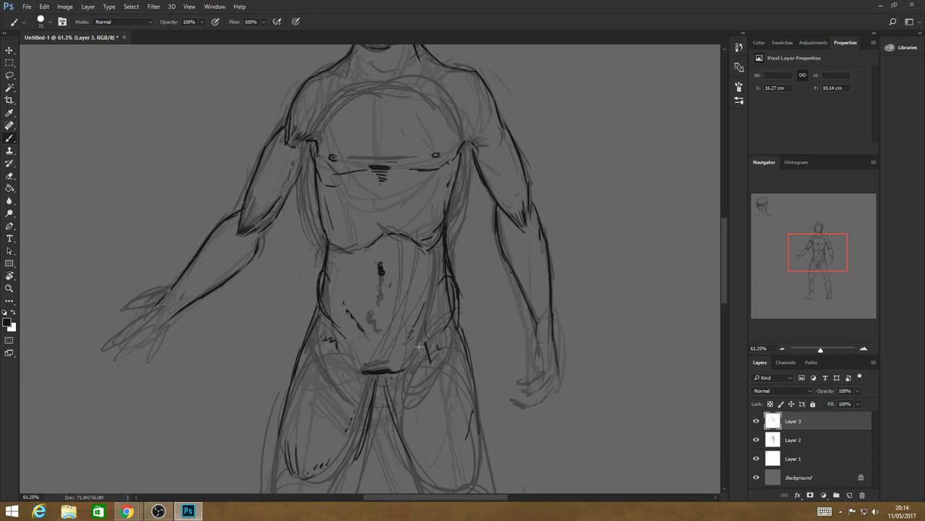
pyautogui.moveTo(337, 334); pyautogui.dragTo(344, 352)
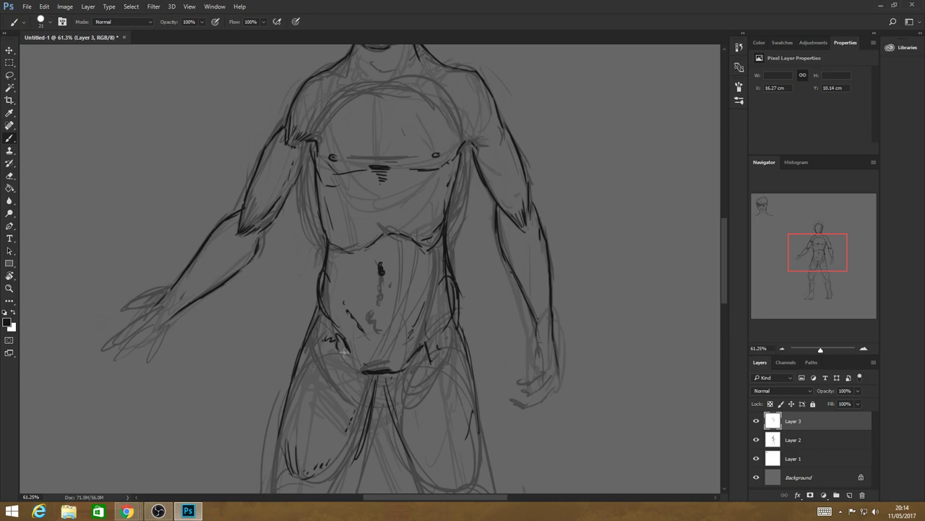
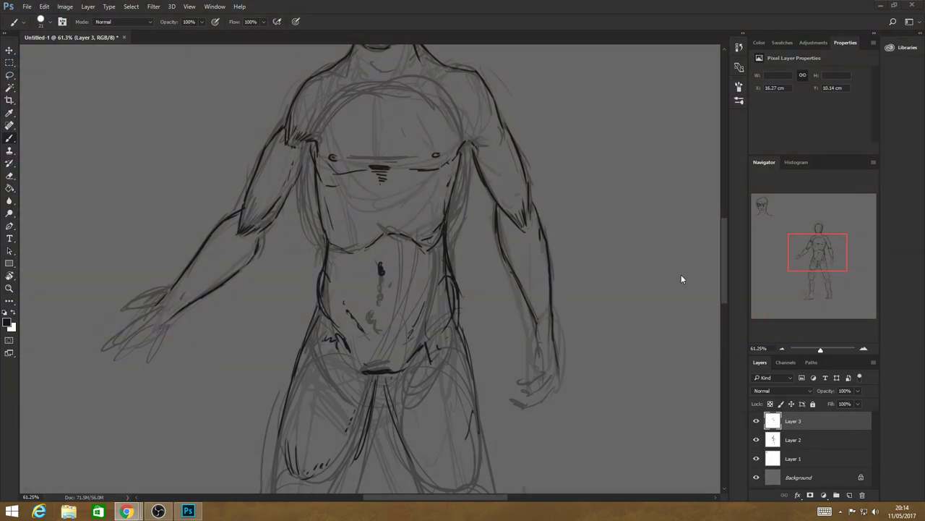
# Ink dark outer and inner contour lines over the left thigh on Layer 3
pyautogui.scroll(-3, 724, 283)
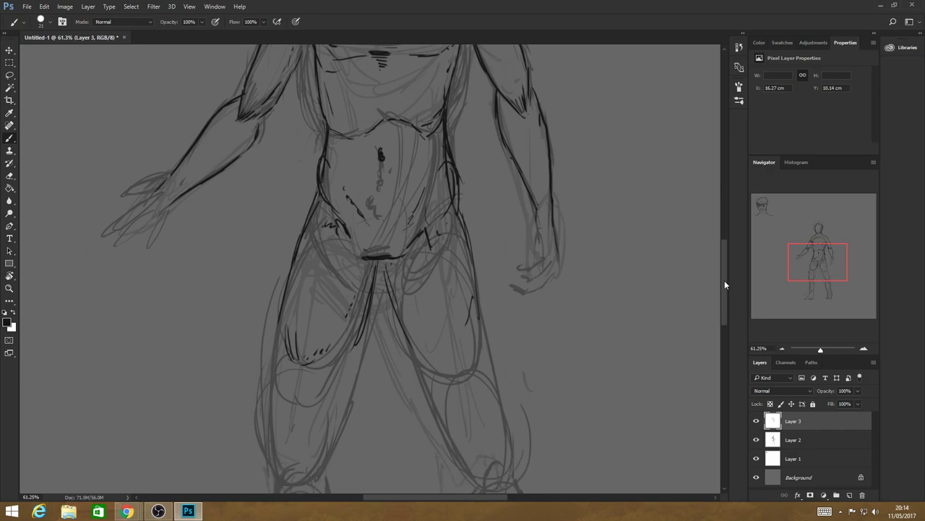
pyautogui.scroll(-2, 724, 284)
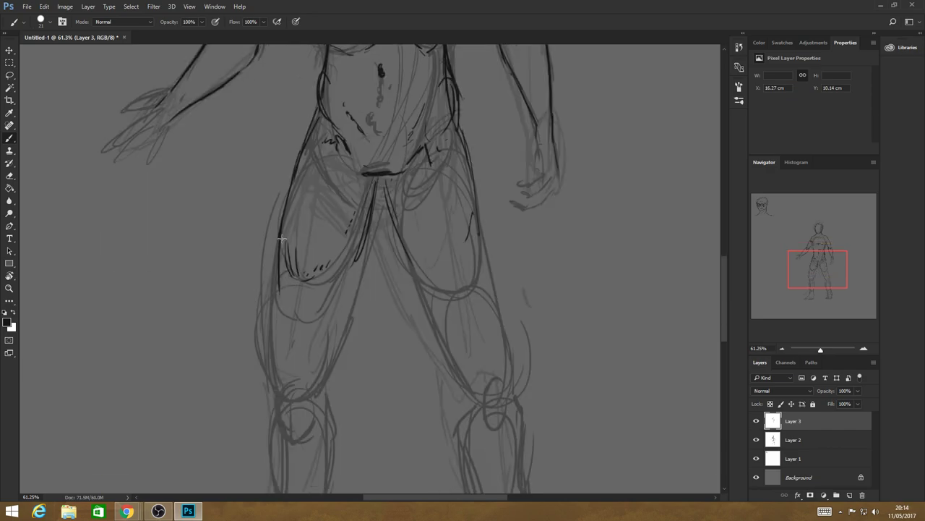
pyautogui.moveTo(282, 238); pyautogui.dragTo(280, 273)
pyautogui.moveTo(293, 352); pyautogui.dragTo(308, 344)
pyautogui.moveTo(355, 266); pyautogui.dragTo(315, 357)
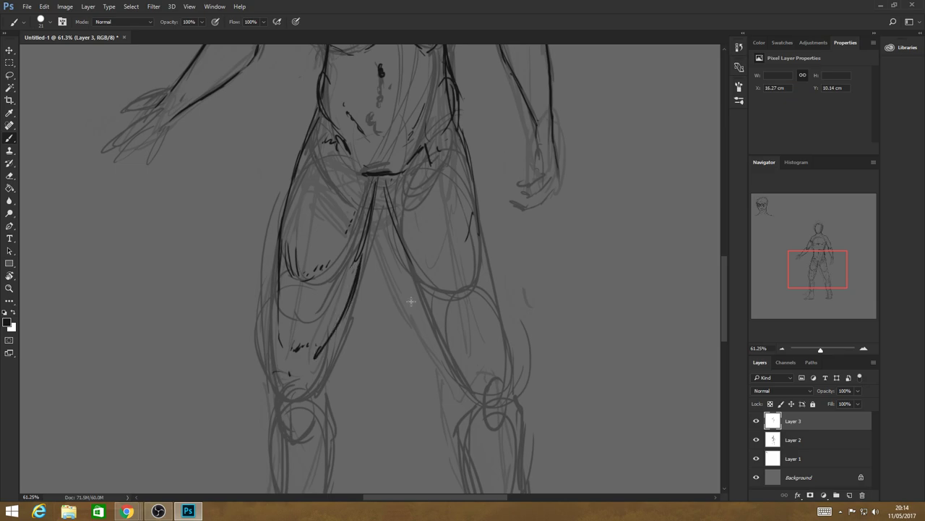
# Ink the right thigh's inner and outer lines down past the knee, adding a dark knee oval
pyautogui.moveTo(384, 187); pyautogui.dragTo(400, 239)
pyautogui.moveTo(437, 306); pyautogui.dragTo(477, 359)
pyautogui.moveTo(475, 175); pyautogui.dragTo(495, 344)
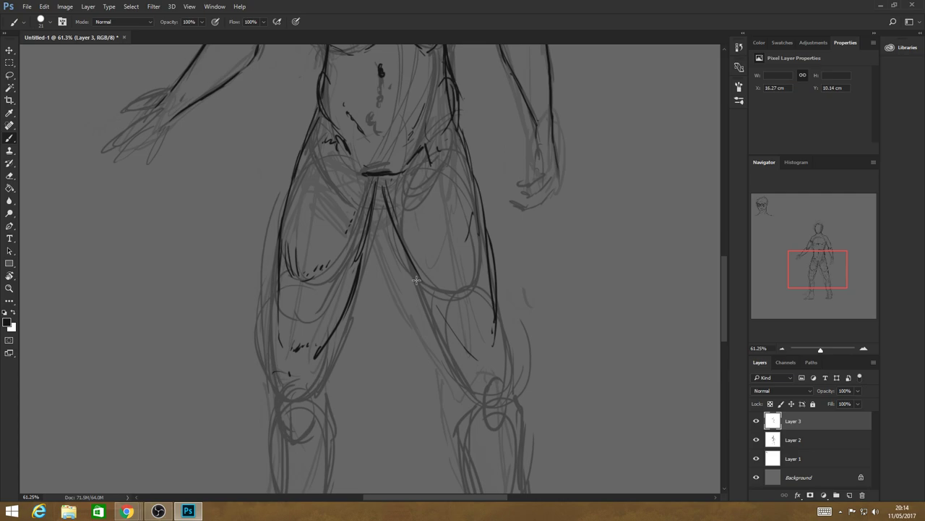
pyautogui.moveTo(414, 271); pyautogui.dragTo(446, 325)
pyautogui.moveTo(494, 374); pyautogui.dragTo(505, 418)
pyautogui.moveTo(513, 387); pyautogui.dragTo(500, 431)
pyautogui.moveTo(497, 340)
pyautogui.mouseDown()
pyautogui.moveTo(498, 293)
pyautogui.moveTo(506, 365)
pyautogui.mouseUp()
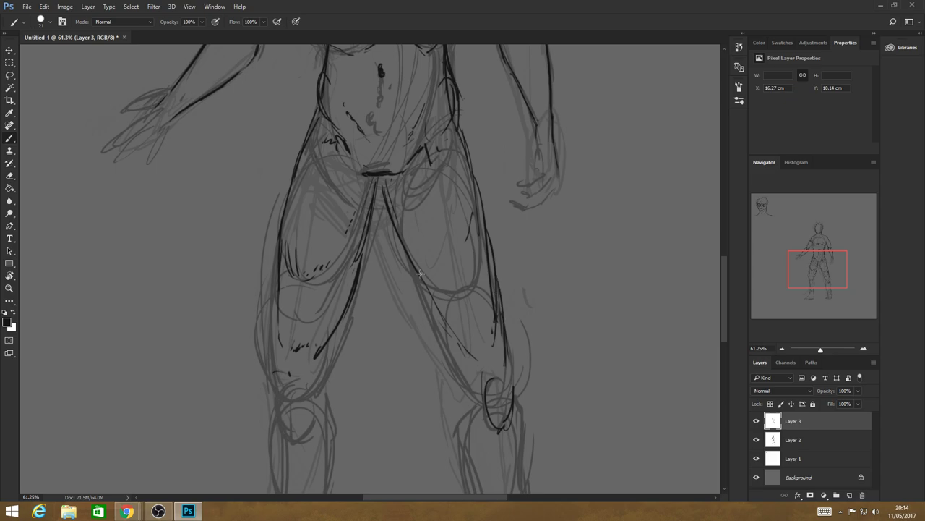
pyautogui.moveTo(420, 273); pyautogui.dragTo(474, 362)
pyautogui.moveTo(418, 289); pyautogui.dragTo(467, 372)
pyautogui.moveTo(475, 382); pyautogui.dragTo(457, 456)
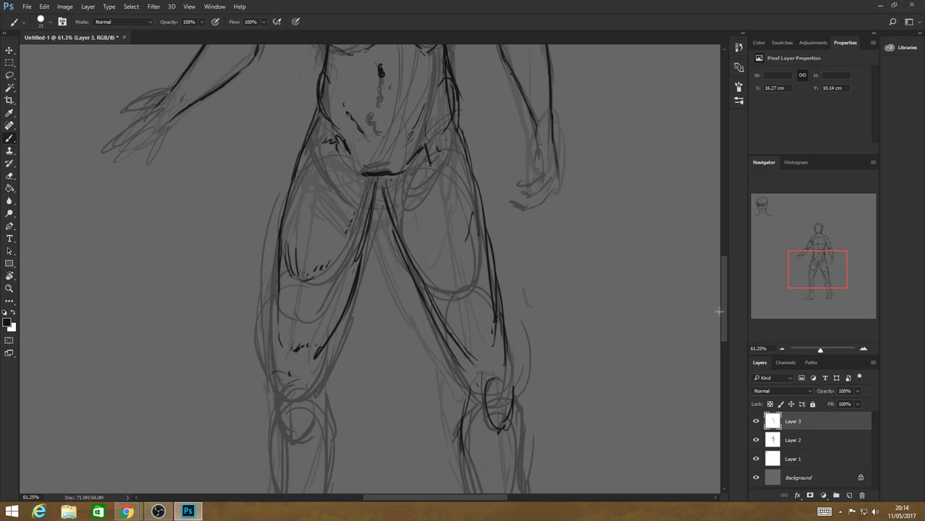
# Darken the outer line of the right lower leg down to the ankle
pyautogui.scroll(-5, 719, 311)
pyautogui.moveTo(492, 344); pyautogui.dragTo(501, 378)
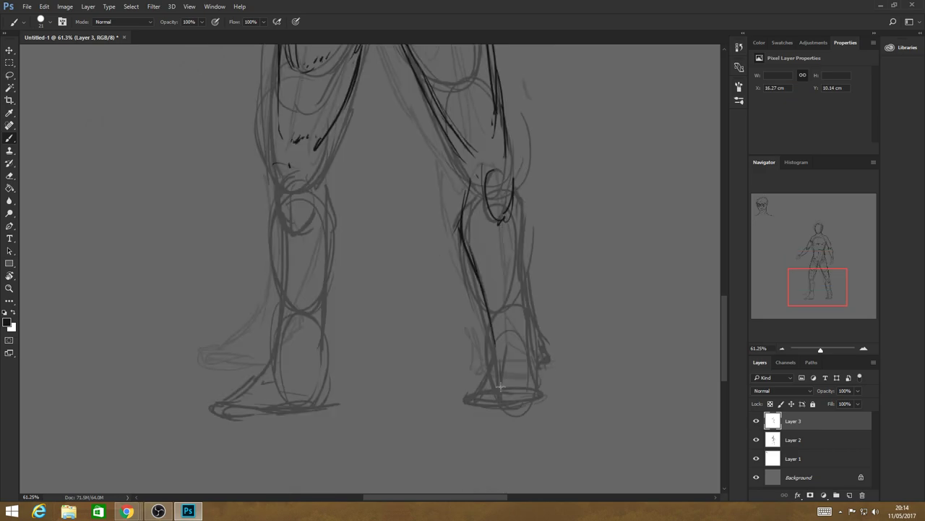
pyautogui.moveTo(516, 194); pyautogui.dragTo(525, 299)
pyautogui.moveTo(522, 250); pyautogui.dragTo(539, 377)
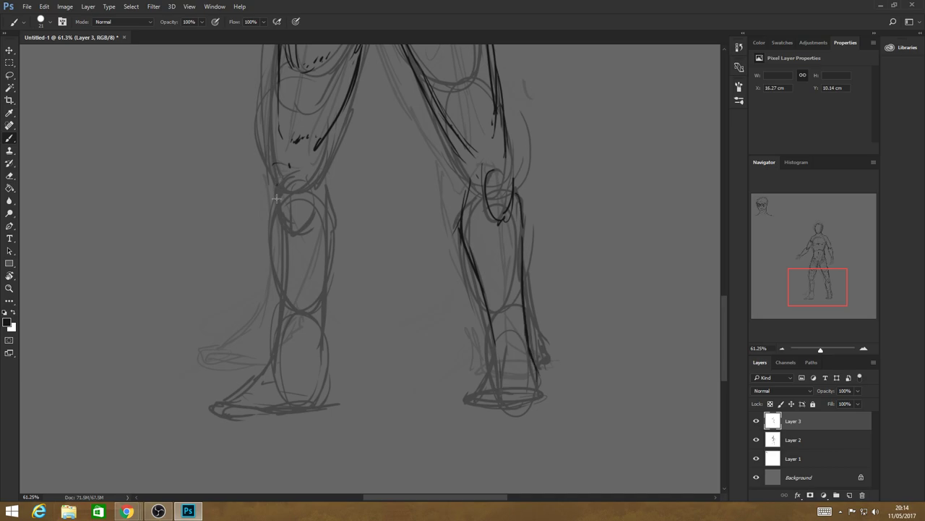
# Ink the left lower leg's outer and inner contours and define the left knee with dark strokes
pyautogui.moveTo(276, 186)
pyautogui.mouseDown()
pyautogui.moveTo(275, 309)
pyautogui.moveTo(246, 389)
pyautogui.mouseUp()
pyautogui.moveTo(312, 337); pyautogui.dragTo(308, 380)
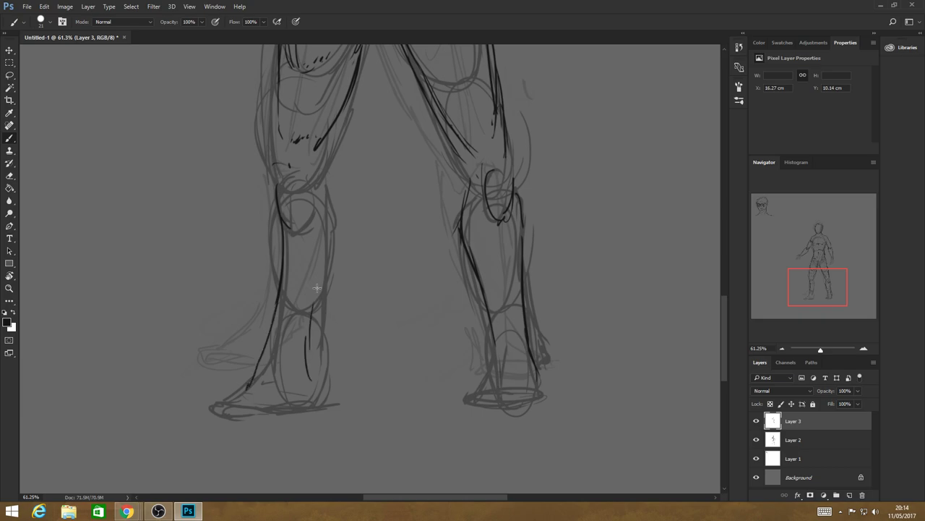
pyautogui.moveTo(327, 185); pyautogui.dragTo(314, 318)
pyautogui.moveTo(356, 83); pyautogui.dragTo(331, 190)
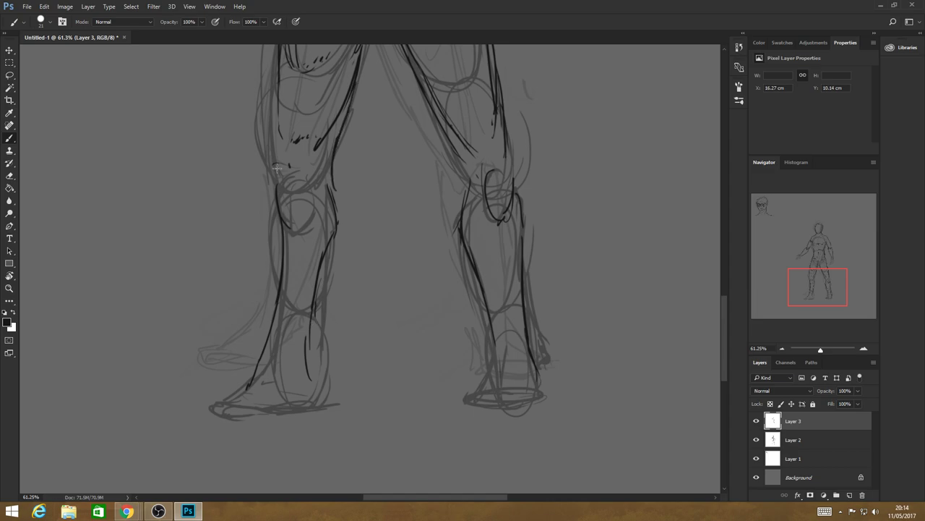
pyautogui.moveTo(284, 117); pyautogui.dragTo(275, 167)
pyautogui.moveTo(275, 165); pyautogui.dragTo(300, 177)
# Outline both feet, including the left heel and toe and the right sole and heel
pyautogui.moveTo(265, 351)
pyautogui.mouseDown()
pyautogui.moveTo(203, 420)
pyautogui.moveTo(274, 418)
pyautogui.moveTo(322, 403)
pyautogui.mouseUp()
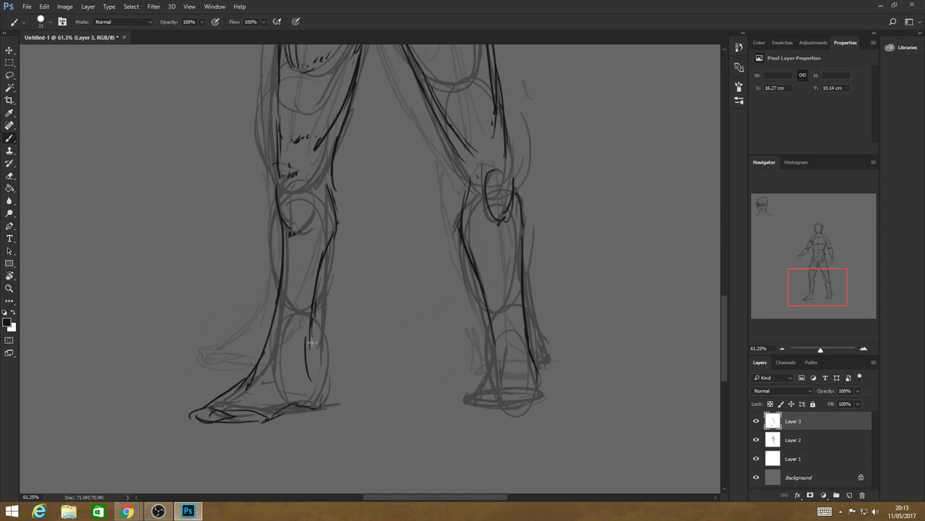
pyautogui.moveTo(312, 342); pyautogui.dragTo(322, 404)
pyautogui.moveTo(498, 343)
pyautogui.mouseDown()
pyautogui.moveTo(485, 379)
pyautogui.moveTo(539, 396)
pyautogui.mouseUp()
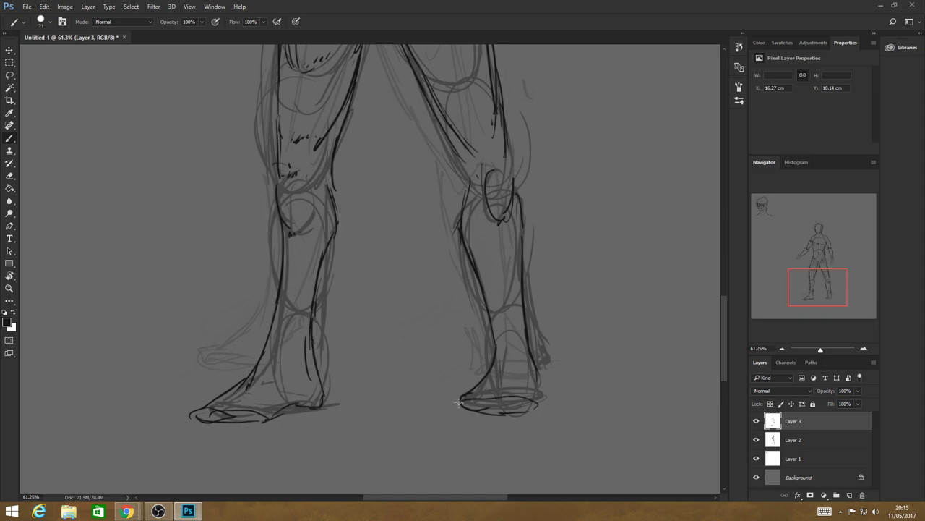
pyautogui.moveTo(458, 403)
pyautogui.mouseDown()
pyautogui.moveTo(535, 359)
pyautogui.moveTo(499, 344)
pyautogui.mouseUp()
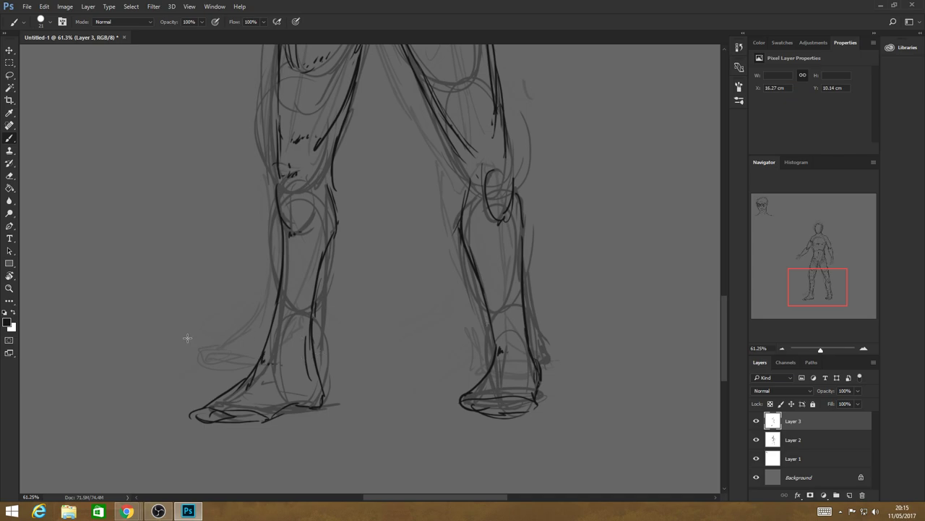
pyautogui.press('z')
pyautogui.moveTo(464, 297)
pyautogui.mouseDown()
pyautogui.moveTo(428, 285)
pyautogui.moveTo(528, 234)
pyautogui.moveTo(481, 350)
pyautogui.moveTo(475, 342)
pyautogui.moveTo(392, 357)
pyautogui.mouseUp()
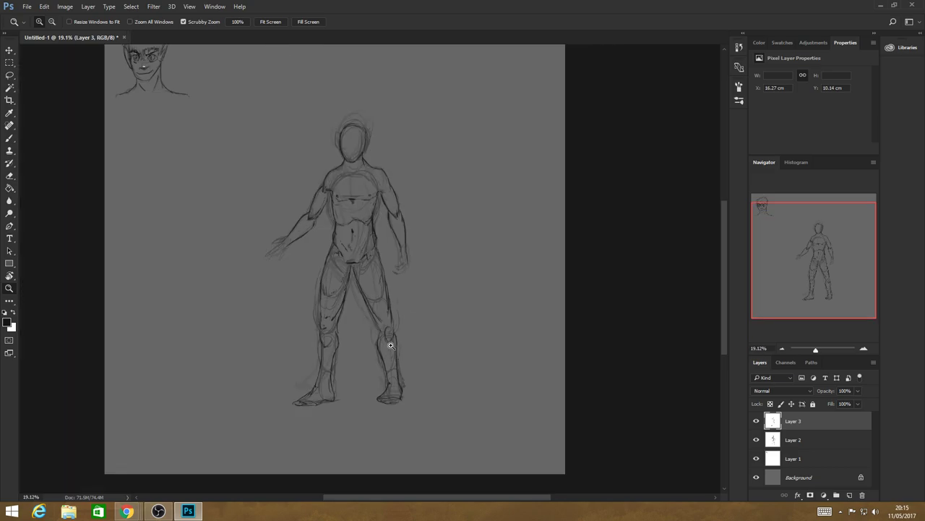
# Draw a dark oval around the right knee and redraw the right foot's sole and toe
pyautogui.moveTo(390, 346); pyautogui.dragTo(452, 423)
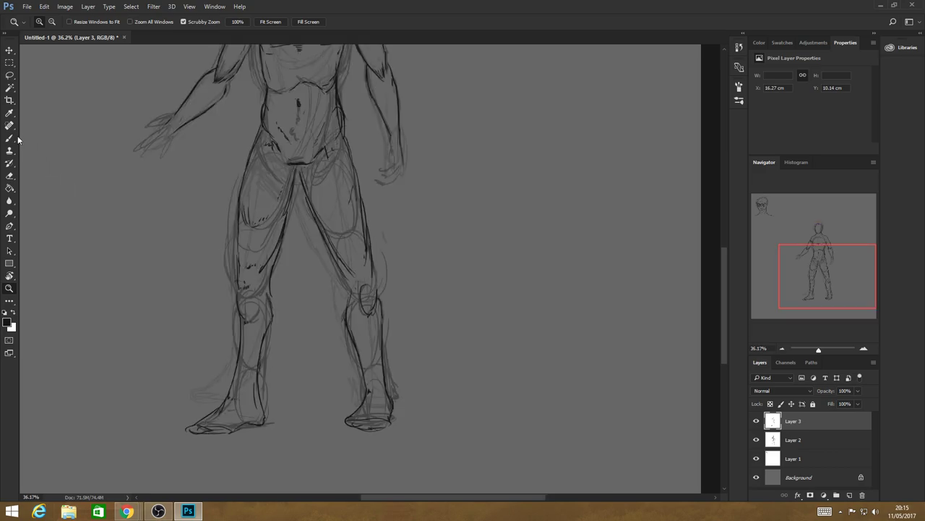
pyautogui.click(10, 138)
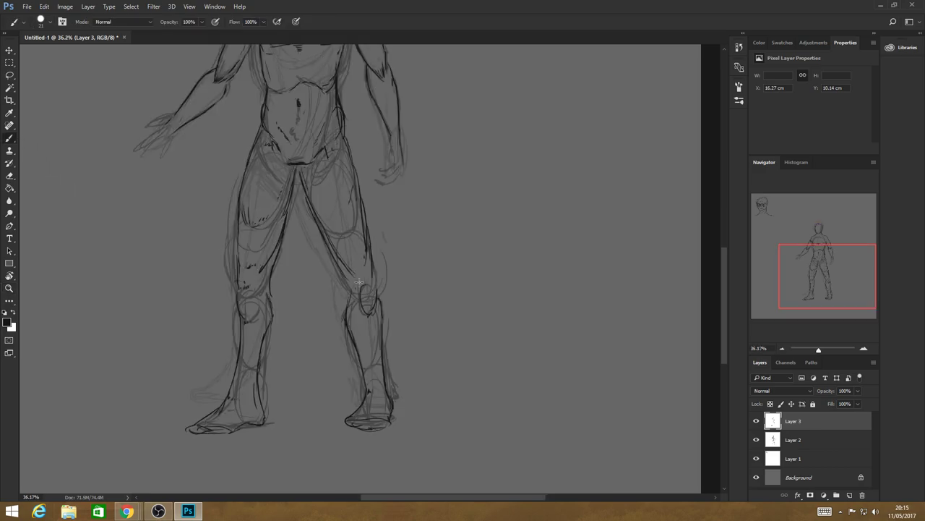
pyautogui.moveTo(359, 282); pyautogui.dragTo(363, 282)
pyautogui.moveTo(367, 396)
pyautogui.mouseDown()
pyautogui.moveTo(380, 427)
pyautogui.moveTo(386, 388)
pyautogui.moveTo(386, 428)
pyautogui.moveTo(346, 419)
pyautogui.mouseUp()
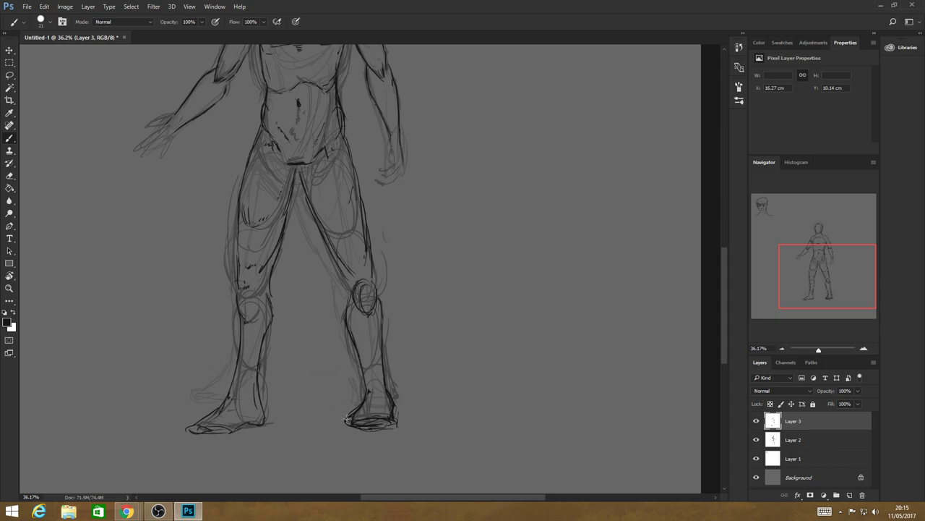
pyautogui.hotkey('ctrl', 'z')
pyautogui.moveTo(358, 410); pyautogui.dragTo(355, 408)
# Darken the inner thigh toward the right knee, the line above the left knee, and the left shin
pyautogui.moveTo(343, 274); pyautogui.dragTo(348, 310)
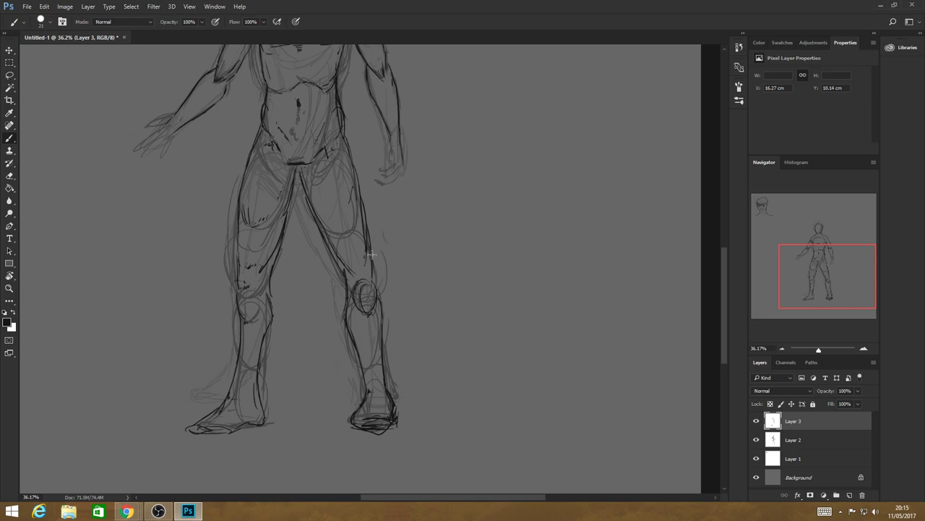
pyautogui.moveTo(277, 259); pyautogui.dragTo(256, 389)
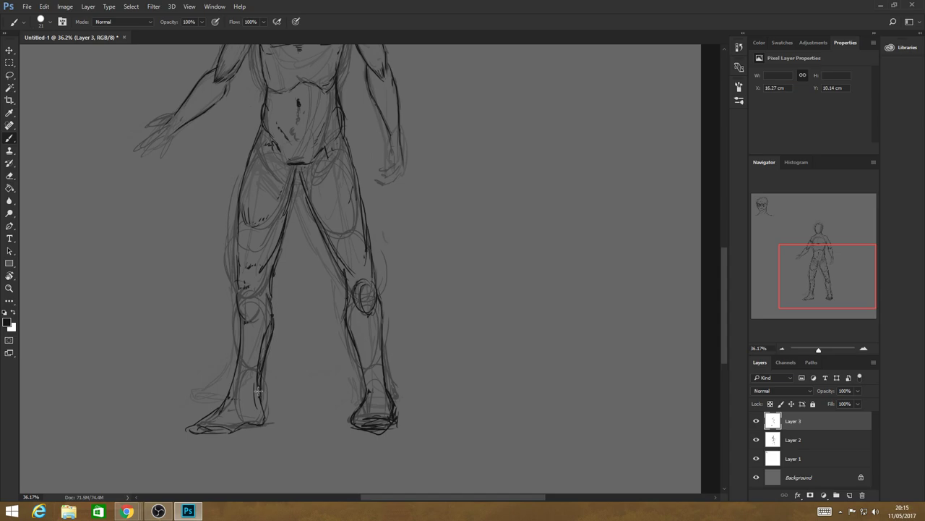
pyautogui.moveTo(243, 347); pyautogui.dragTo(229, 402)
# Darken the right forearm's outer line and add finger strokes to the hands
pyautogui.scroll(3, 450, 258)
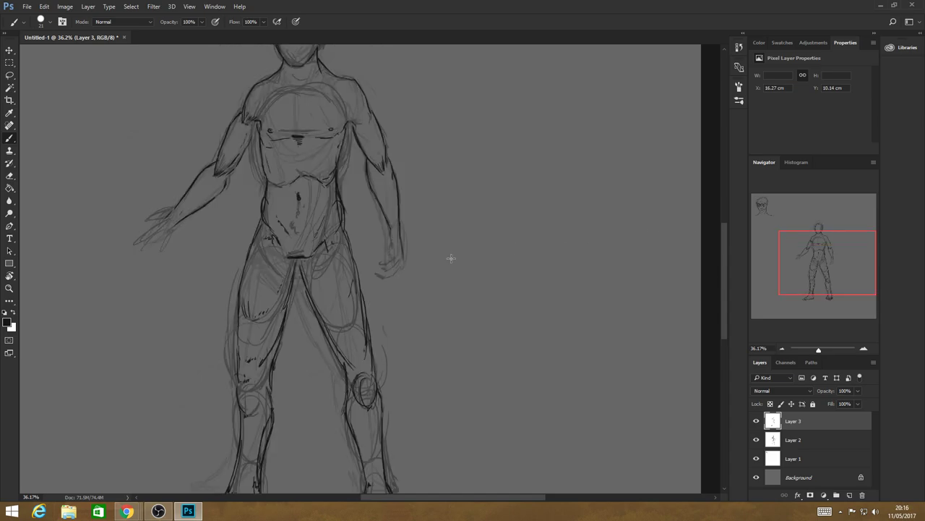
pyautogui.moveTo(404, 263)
pyautogui.mouseDown()
pyautogui.moveTo(401, 224)
pyautogui.moveTo(396, 260)
pyautogui.moveTo(405, 271)
pyautogui.moveTo(384, 278)
pyautogui.mouseUp()
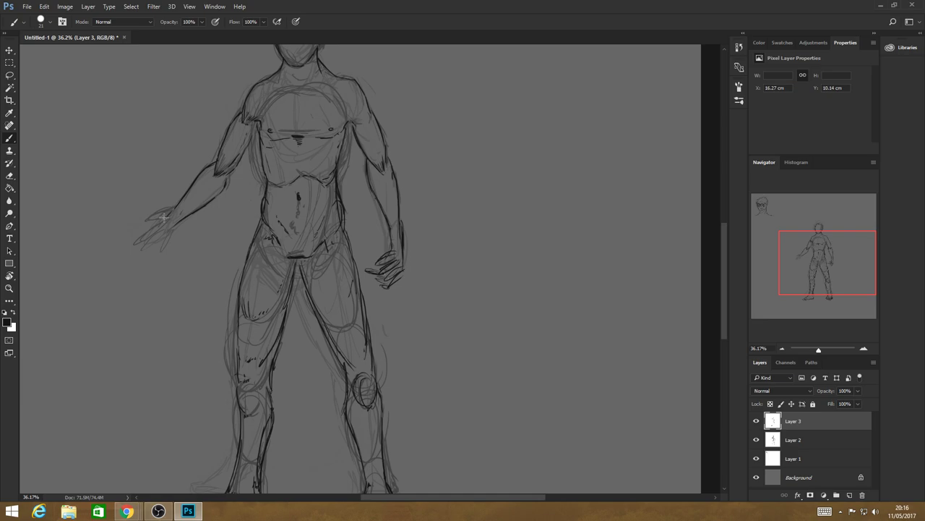
pyautogui.moveTo(164, 217)
pyautogui.mouseDown()
pyautogui.moveTo(144, 222)
pyautogui.moveTo(173, 235)
pyautogui.moveTo(132, 243)
pyautogui.mouseUp()
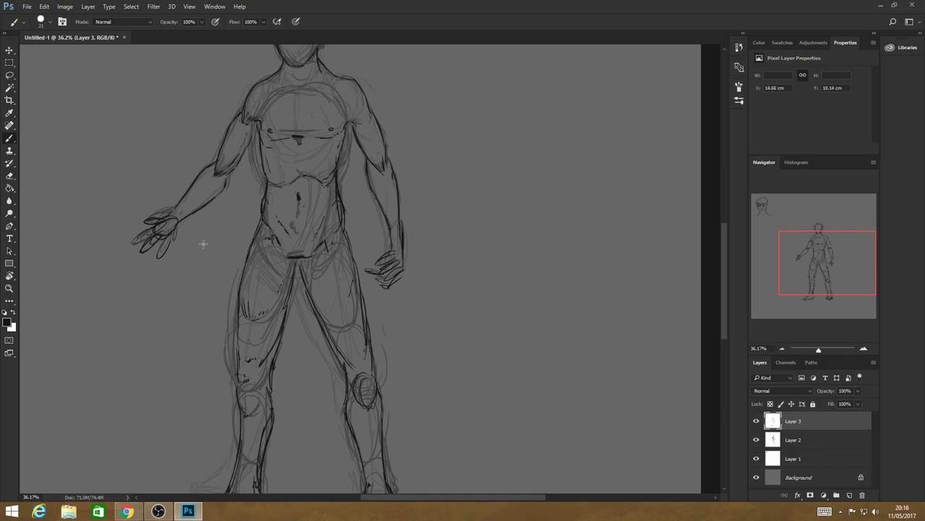
pyautogui.press('z')
pyautogui.moveTo(333, 229); pyautogui.dragTo(282, 217)
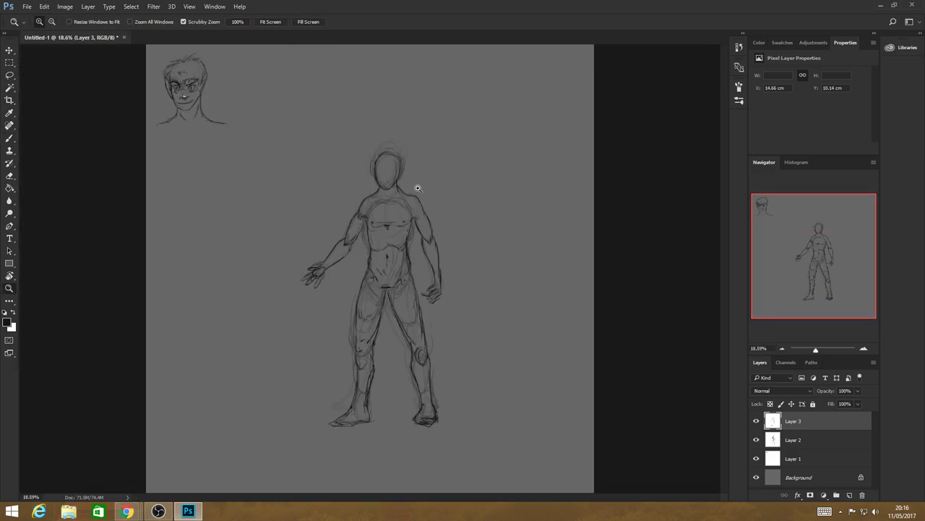
# Mark a small V neckline, torso muscle marks, and the inner line of the right upper arm
pyautogui.moveTo(413, 190); pyautogui.dragTo(477, 217)
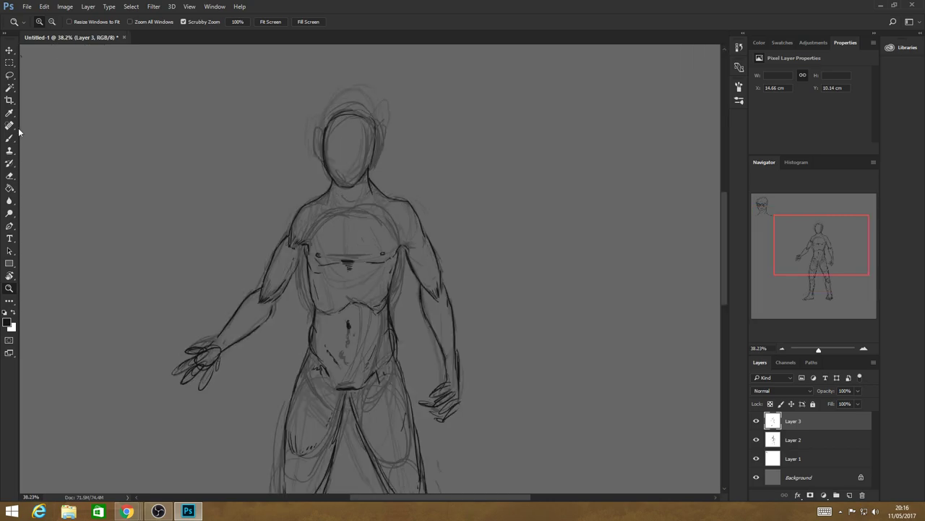
pyautogui.click(9, 137)
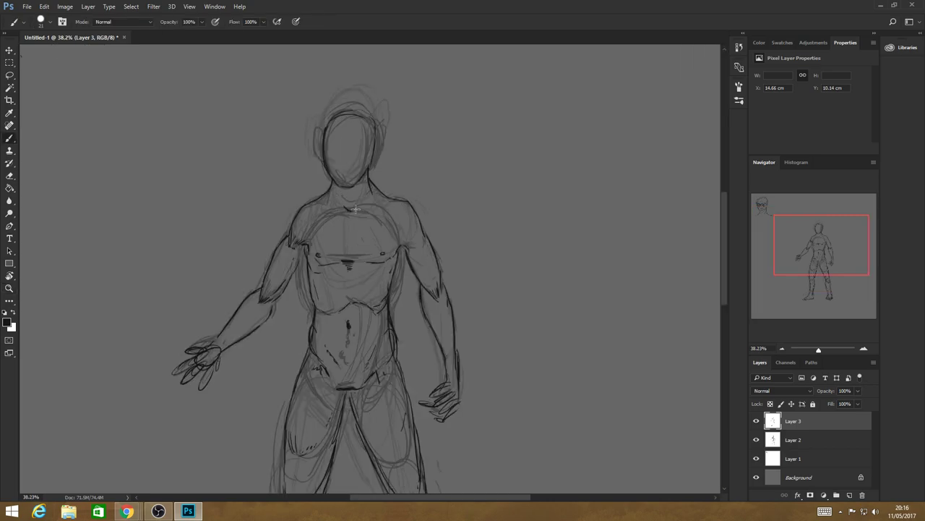
pyautogui.moveTo(350, 205)
pyautogui.mouseDown()
pyautogui.moveTo(361, 206)
pyautogui.moveTo(349, 238)
pyautogui.mouseUp()
pyautogui.moveTo(313, 296); pyautogui.dragTo(318, 307)
pyautogui.moveTo(427, 298); pyautogui.dragTo(435, 329)
# Draw dark strokes along the right and left sides of the head
pyautogui.press('z')
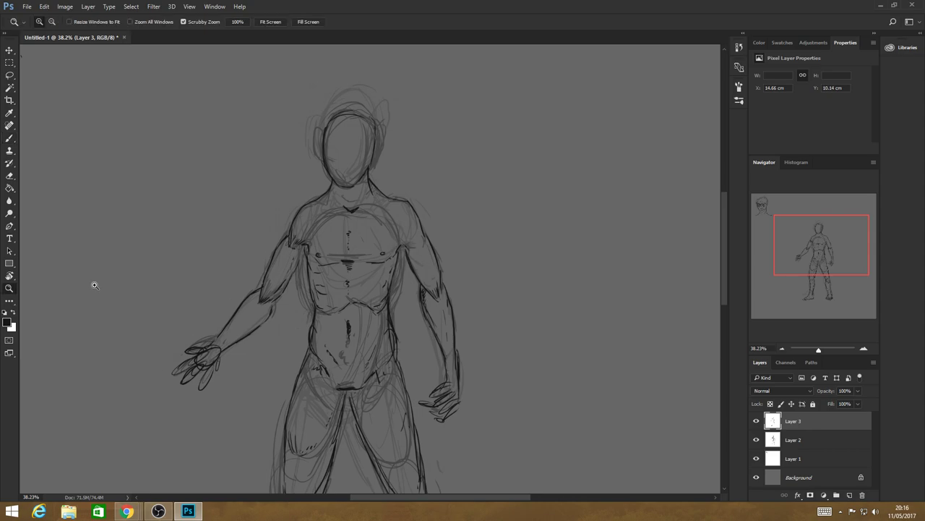
pyautogui.scroll(-3, 437, 303)
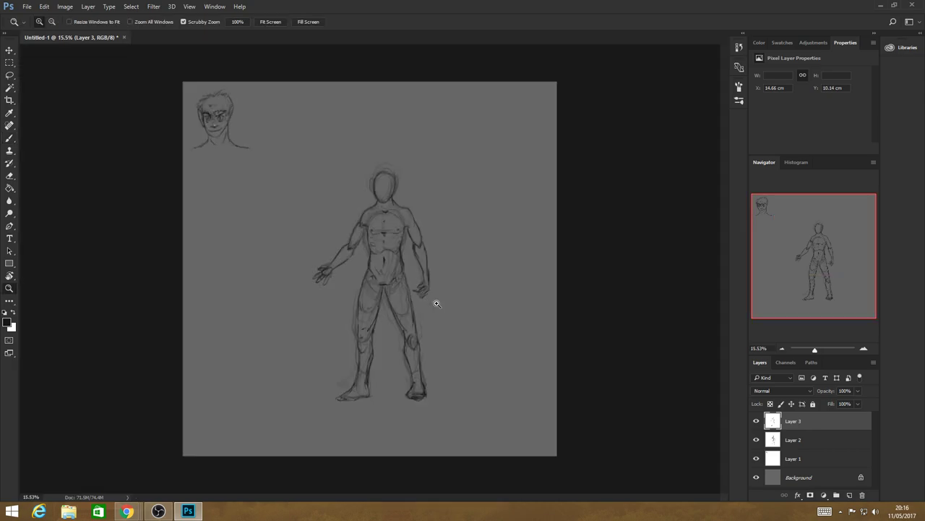
pyautogui.scroll(2, 437, 303)
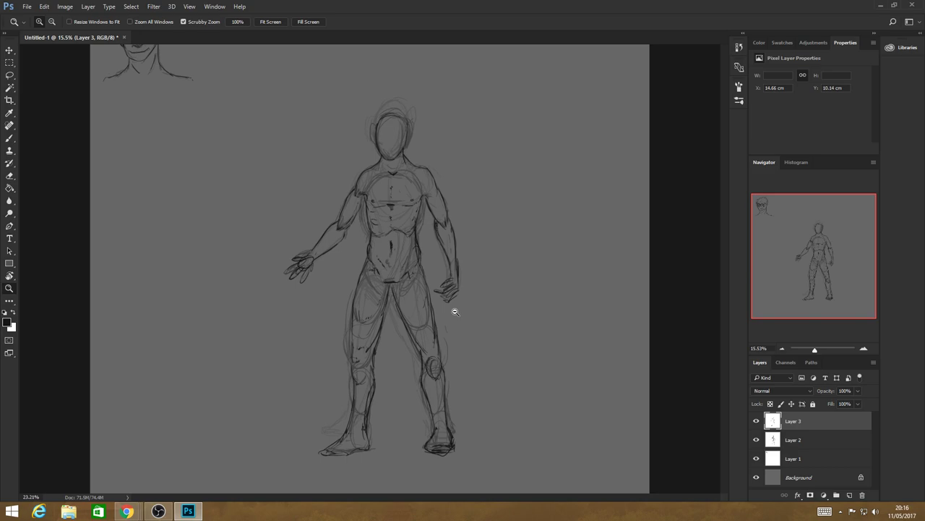
pyautogui.scroll(3, 455, 312)
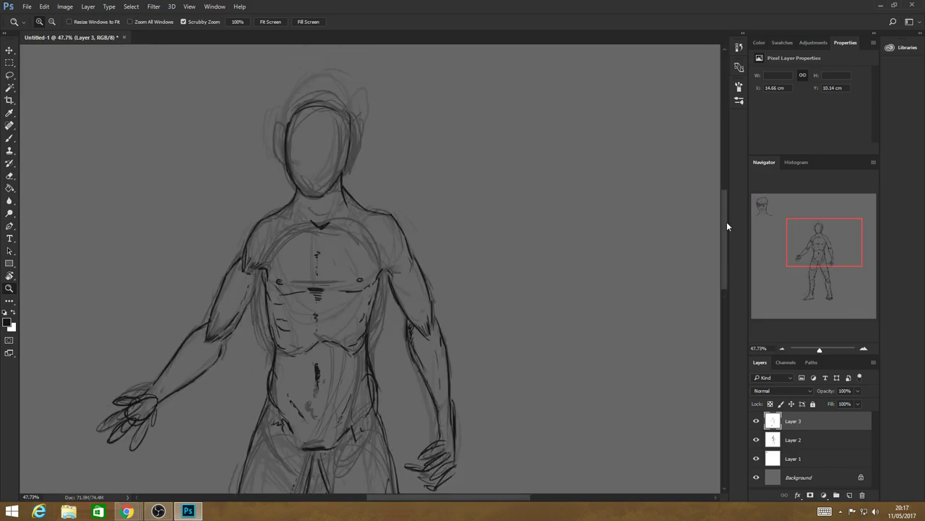
pyautogui.press('b')
pyautogui.scroll(2, 353, 185)
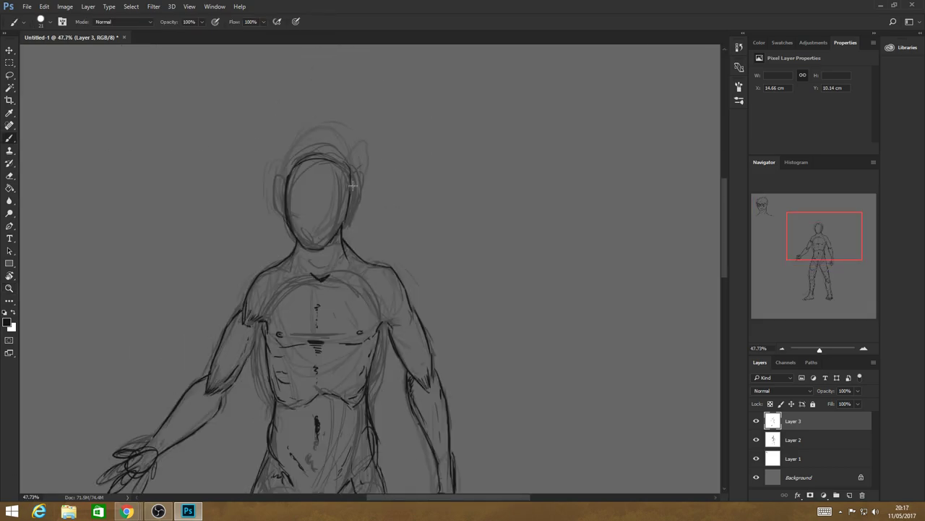
pyautogui.moveTo(347, 211); pyautogui.dragTo(354, 184)
pyautogui.moveTo(283, 214)
pyautogui.mouseDown()
pyautogui.moveTo(281, 188)
pyautogui.moveTo(283, 216)
pyautogui.mouseUp()
pyautogui.click(10, 289)
pyautogui.moveTo(434, 287); pyautogui.dragTo(449, 305)
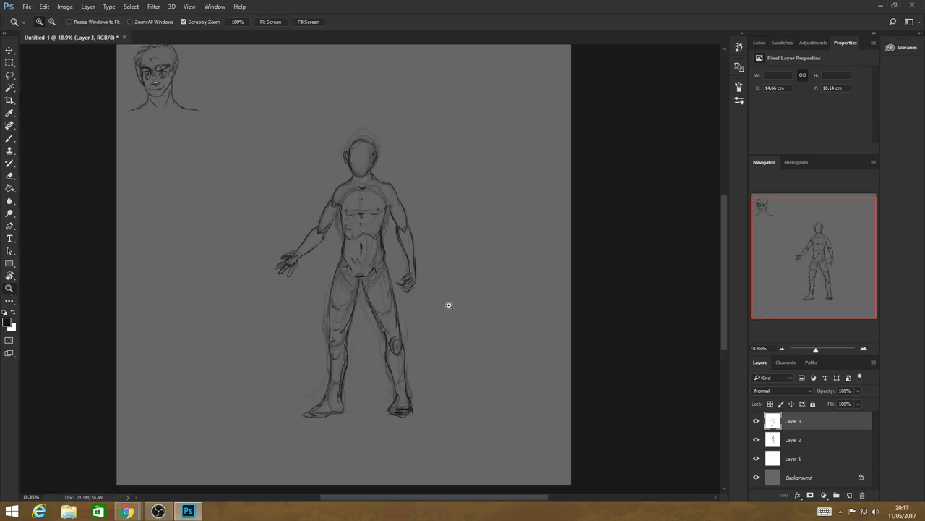
# Merge Layer 3 down into Layer 2 and move the figure sketch to the left
pyautogui.press('l')
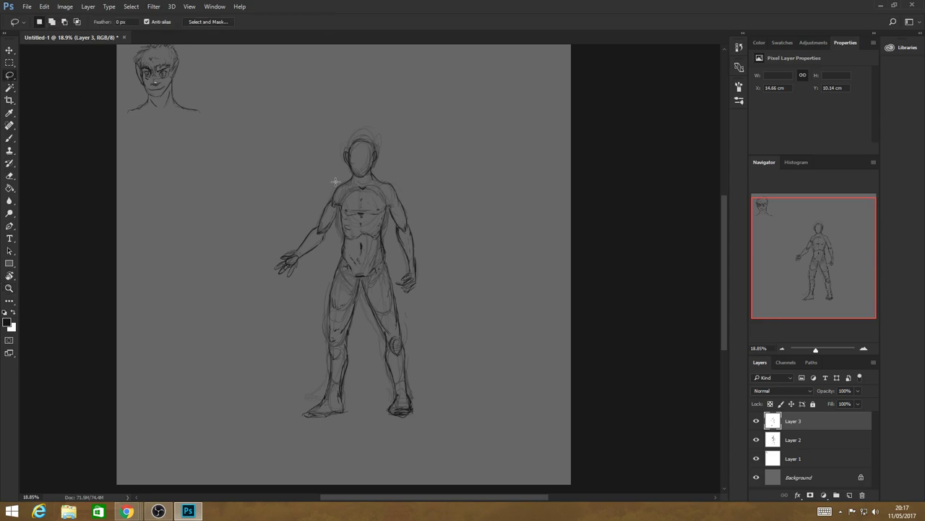
pyautogui.rightClick(796, 424)
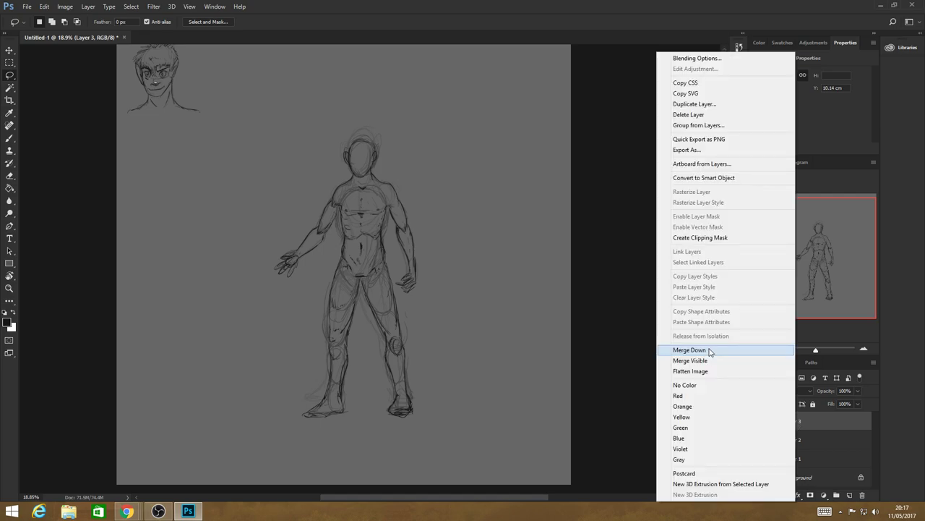
pyautogui.click(709, 351)
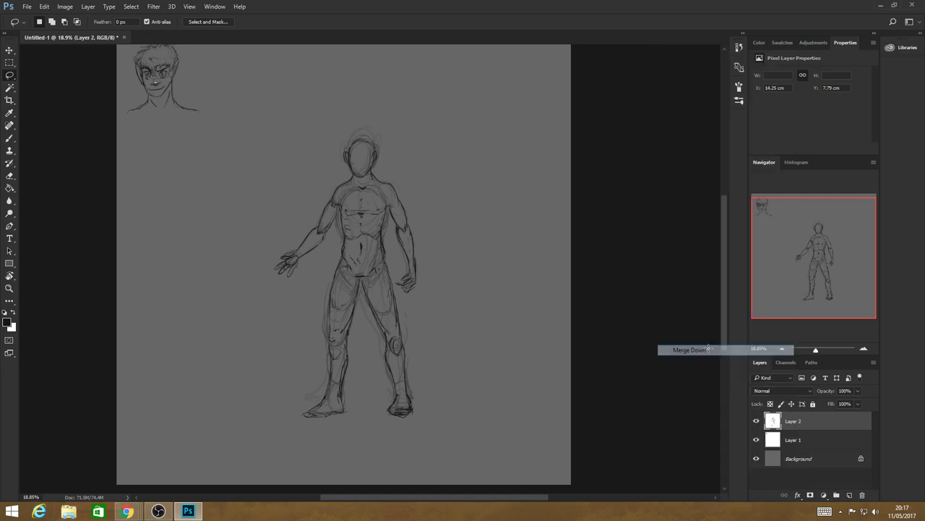
pyautogui.click(9, 51)
pyautogui.moveTo(371, 241); pyautogui.dragTo(264, 241)
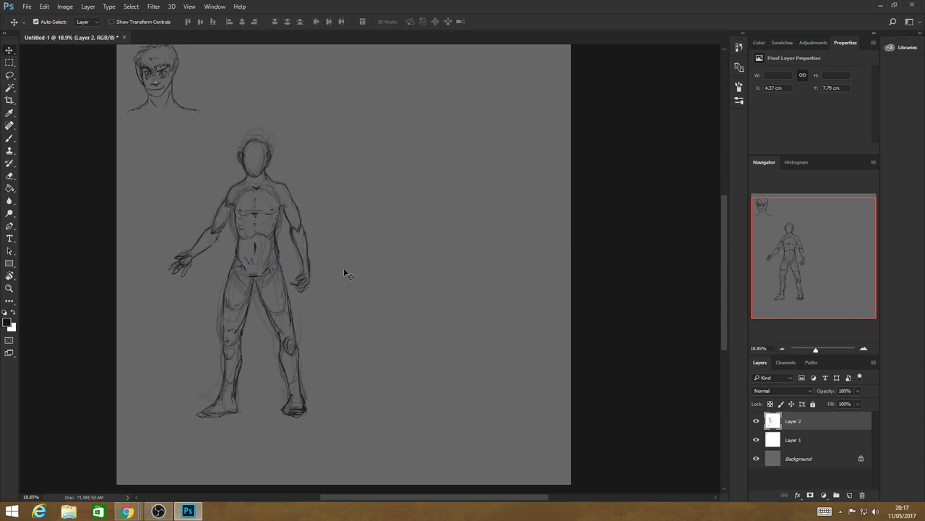
# Duplicate Layer 2 as Layer 2 copy and place the duplicate figure beside the original
pyautogui.moveTo(817, 418)
pyautogui.mouseDown()
pyautogui.moveTo(863, 472)
pyautogui.moveTo(850, 494)
pyautogui.mouseUp()
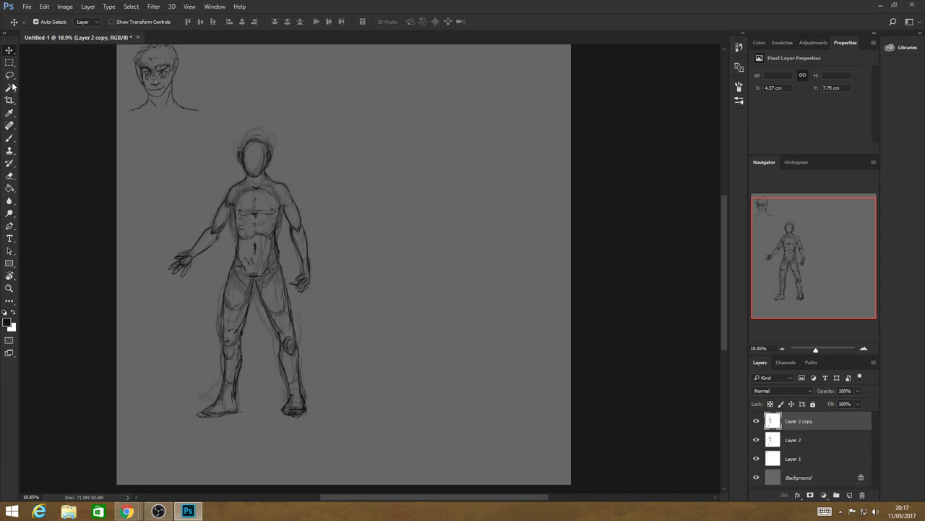
pyautogui.moveTo(258, 223); pyautogui.dragTo(415, 230)
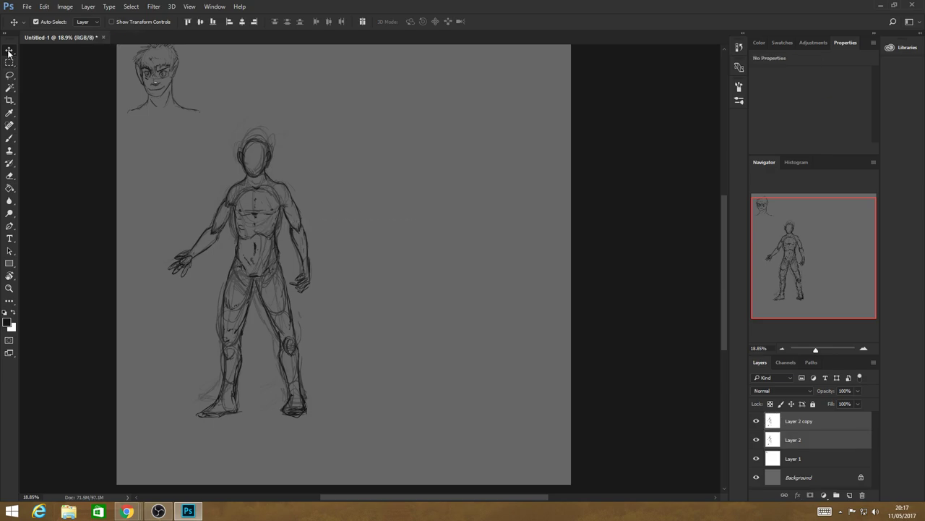
pyautogui.click(194, 228)
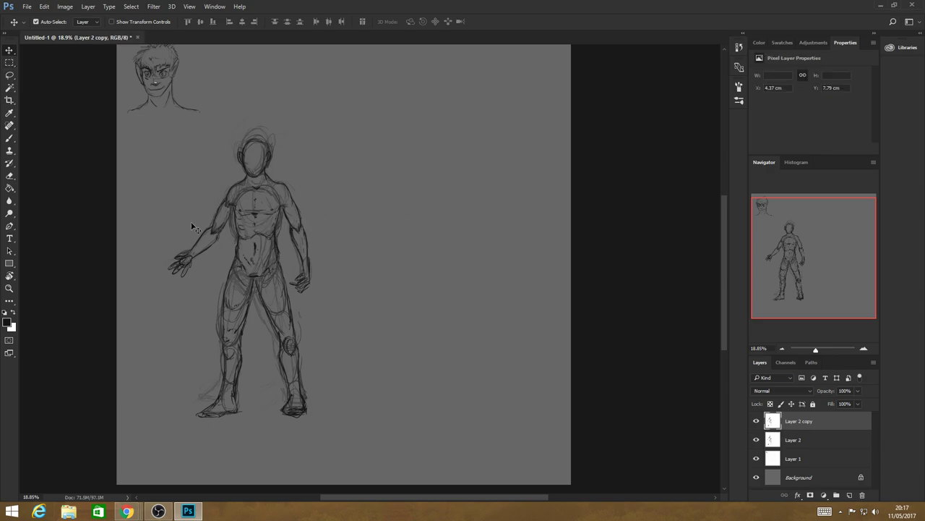
pyautogui.keyDown('shift'); pyautogui.click(192, 228); pyautogui.keyUp('shift')
pyautogui.click(10, 62)
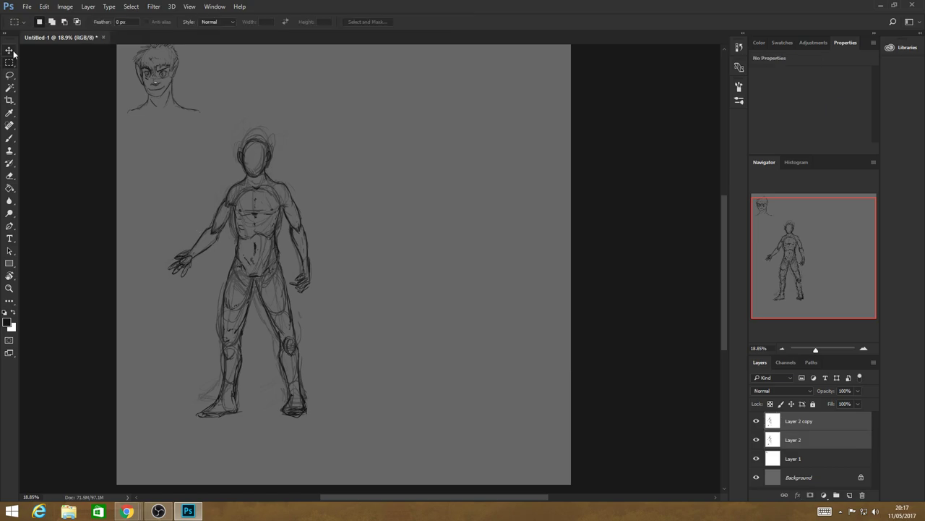
pyautogui.click(9, 49)
pyautogui.click(264, 199)
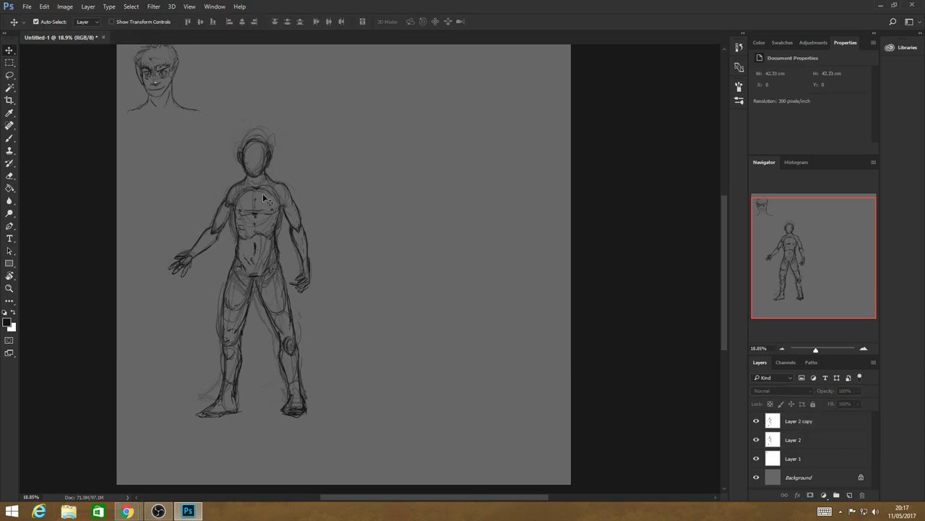
pyautogui.hotkey('ctrl', 'z')
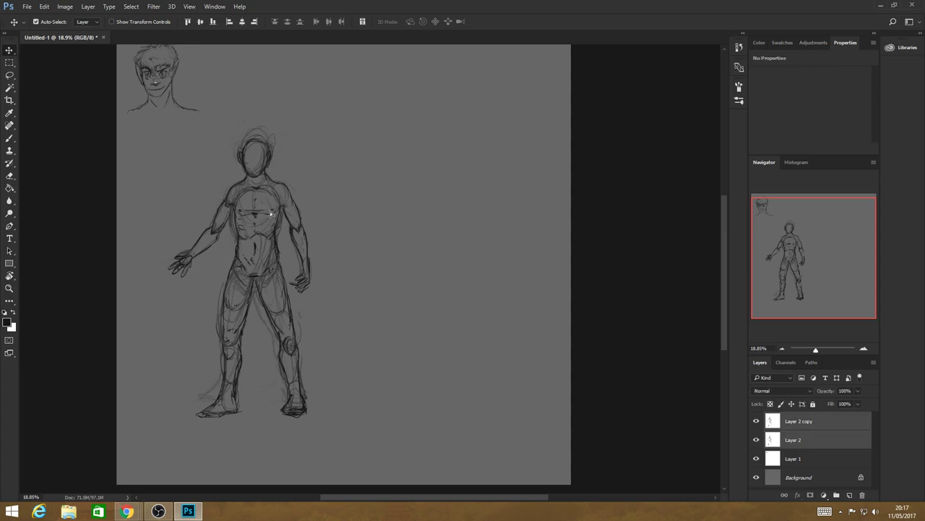
pyautogui.moveTo(270, 211)
pyautogui.mouseDown()
pyautogui.moveTo(419, 211)
pyautogui.moveTo(217, 201)
pyautogui.mouseUp()
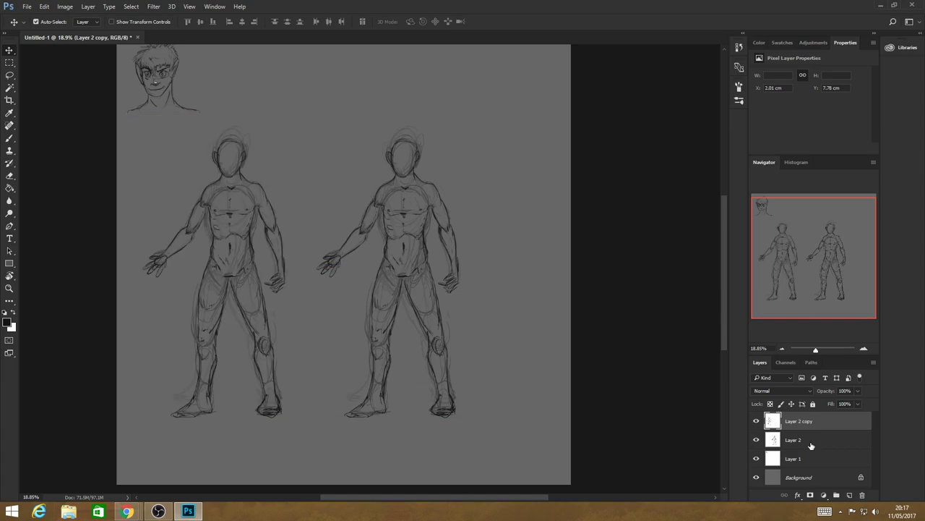
# Switch the active layer between Layer 2 and Layer 2 copy using canvas layer picks
pyautogui.click(811, 446)
pyautogui.moveTo(400, 238); pyautogui.dragTo(430, 244)
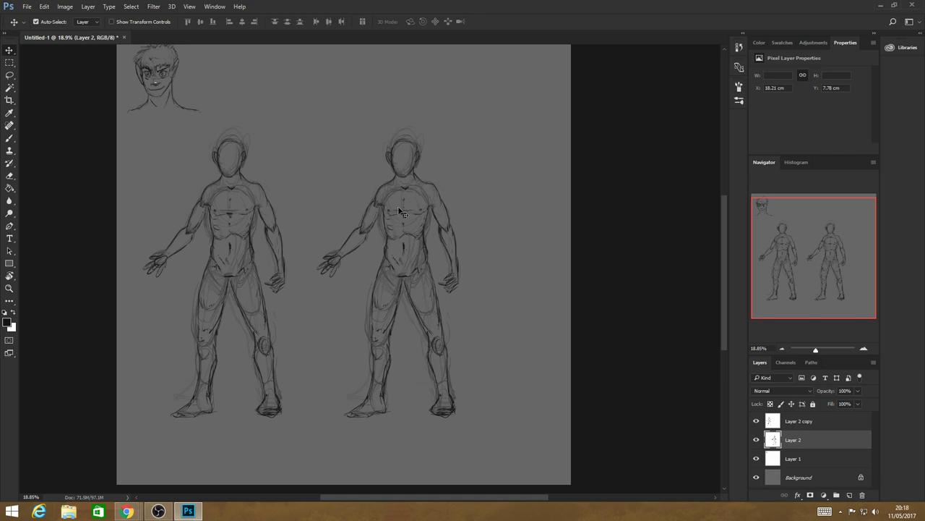
pyautogui.click(246, 208)
pyautogui.rightClick(313, 201)
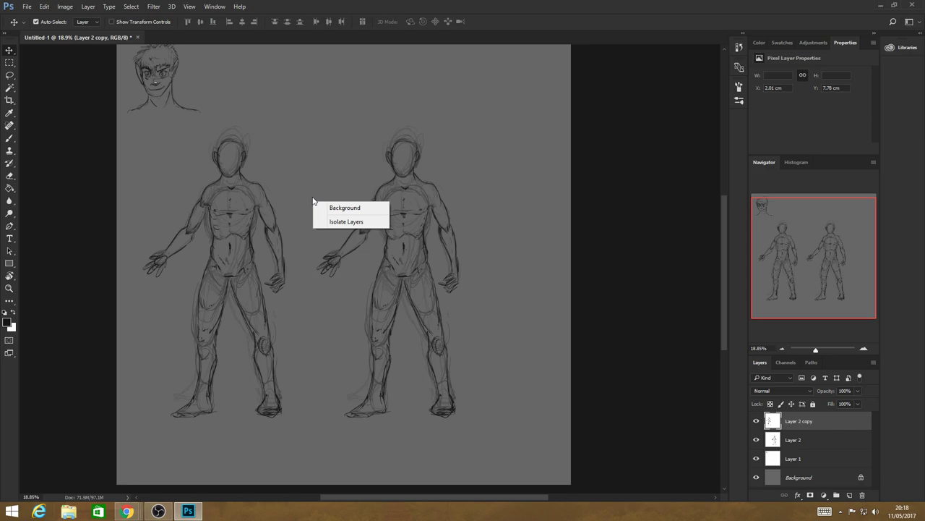
pyautogui.click(816, 424)
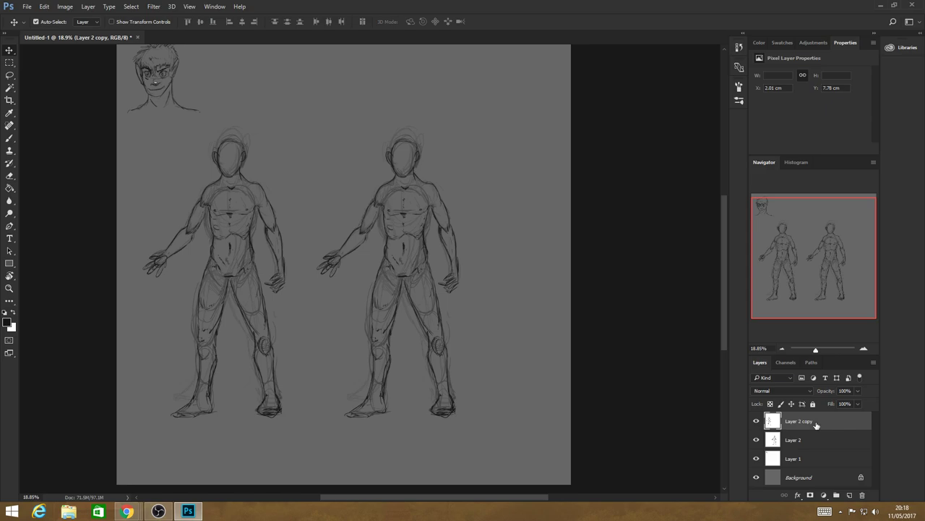
pyautogui.click(460, 216)
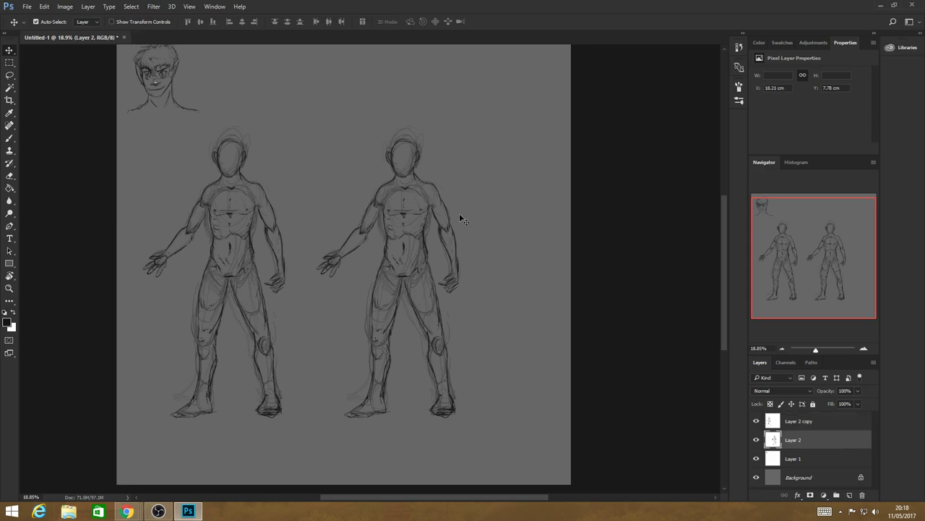
pyautogui.moveTo(228, 218); pyautogui.dragTo(316, 221)
pyautogui.press('m')
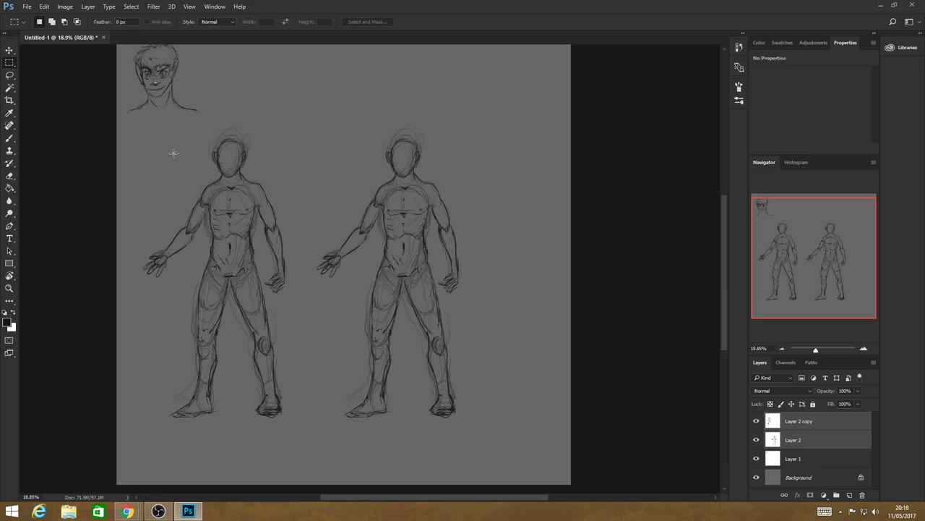
pyautogui.click(10, 51)
pyautogui.moveTo(252, 213); pyautogui.dragTo(255, 214)
pyautogui.rightClick(228, 204)
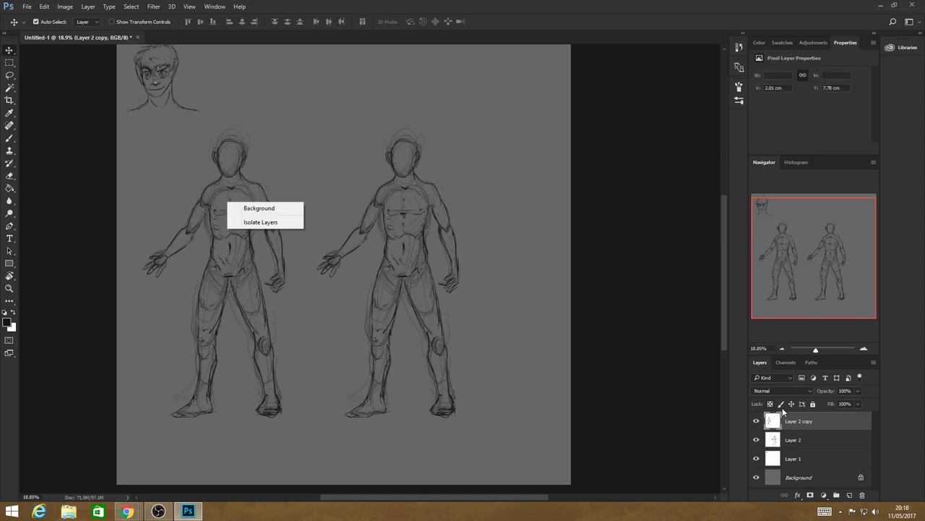
pyautogui.press('Escape')
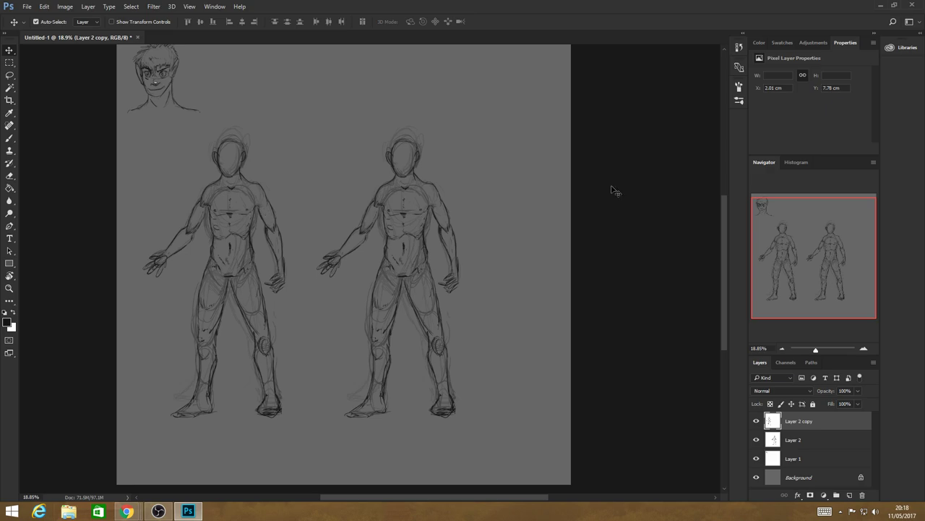
# Try lassoing and transforming the left figure, then cancel and clear the selection
pyautogui.click(8, 71)
pyautogui.moveTo(266, 124); pyautogui.dragTo(302, 269)
pyautogui.hotkey('ctrl', 't')
pyautogui.moveTo(243, 189)
pyautogui.mouseDown()
pyautogui.moveTo(221, 193)
pyautogui.moveTo(267, 203)
pyautogui.mouseUp()
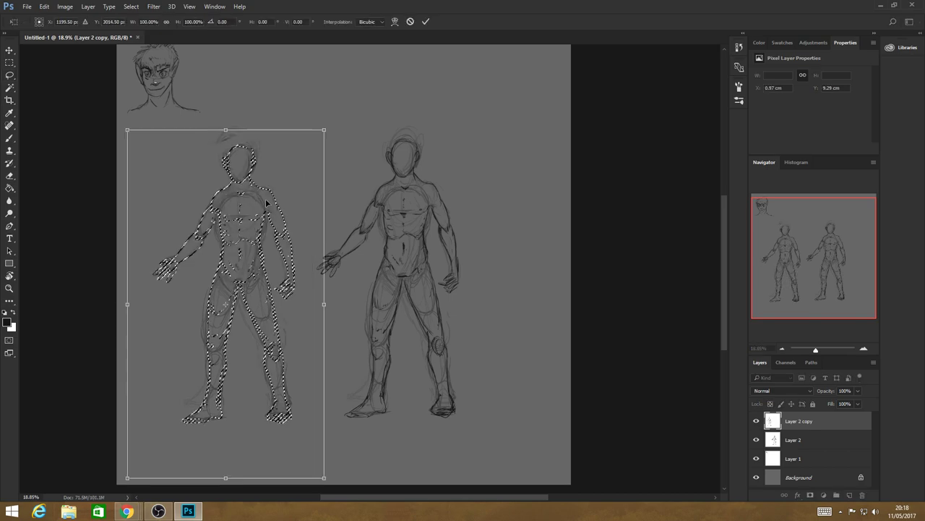
pyautogui.press('Escape')
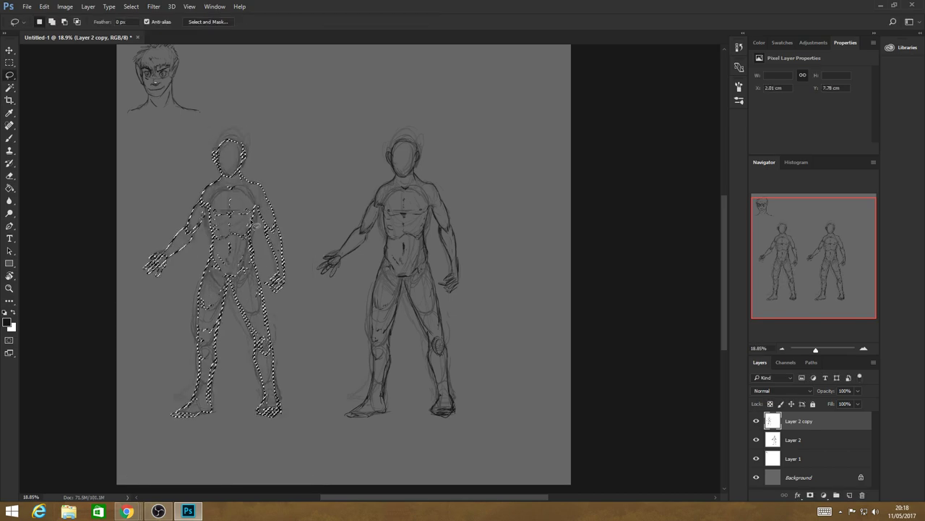
pyautogui.hotkey('ctrl', 'd')
pyautogui.press('m')
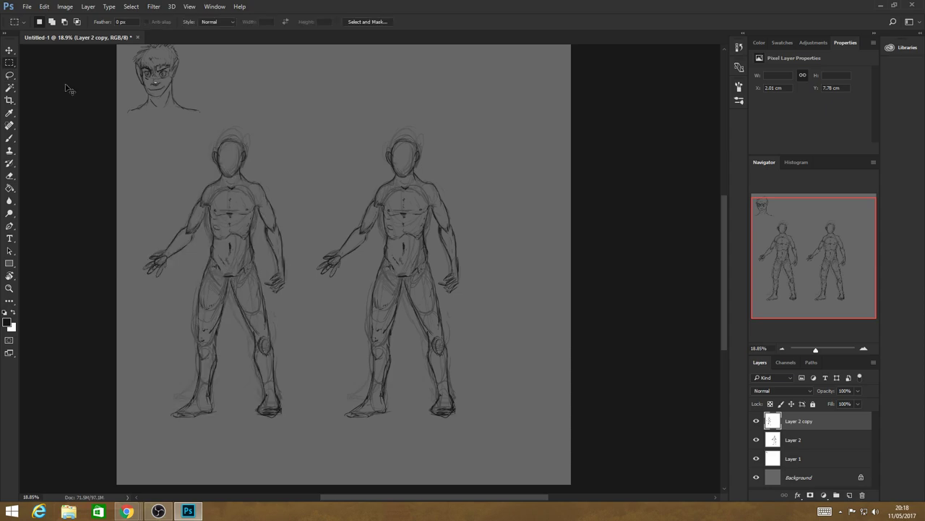
pyautogui.hotkey('ctrl', 't')
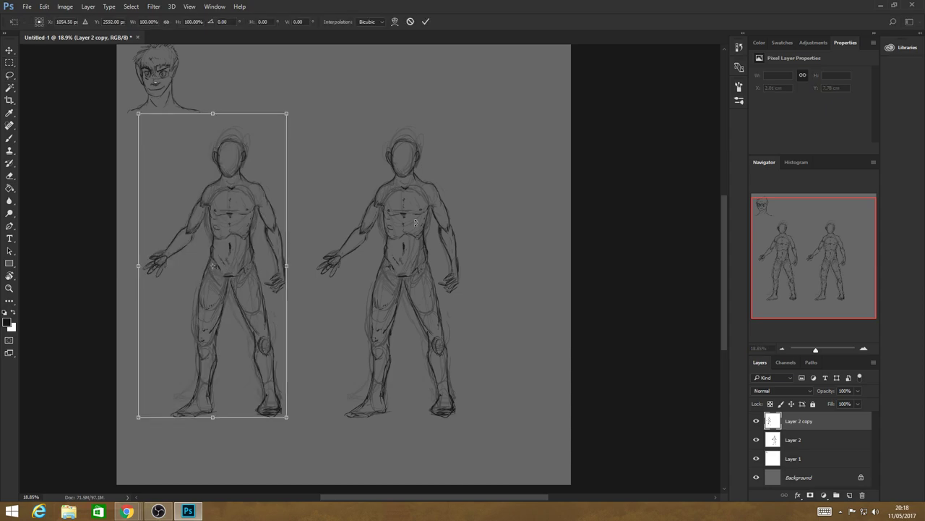
pyautogui.press('Escape')
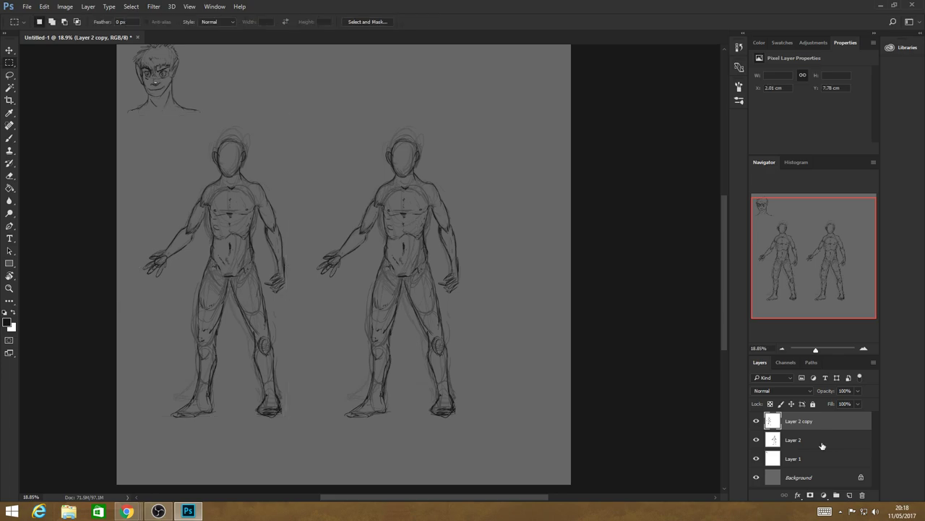
# Free Transform Layer 2 to move the right figure farther right and commit
pyautogui.click(822, 443)
pyautogui.hotkey('ctrl', 't')
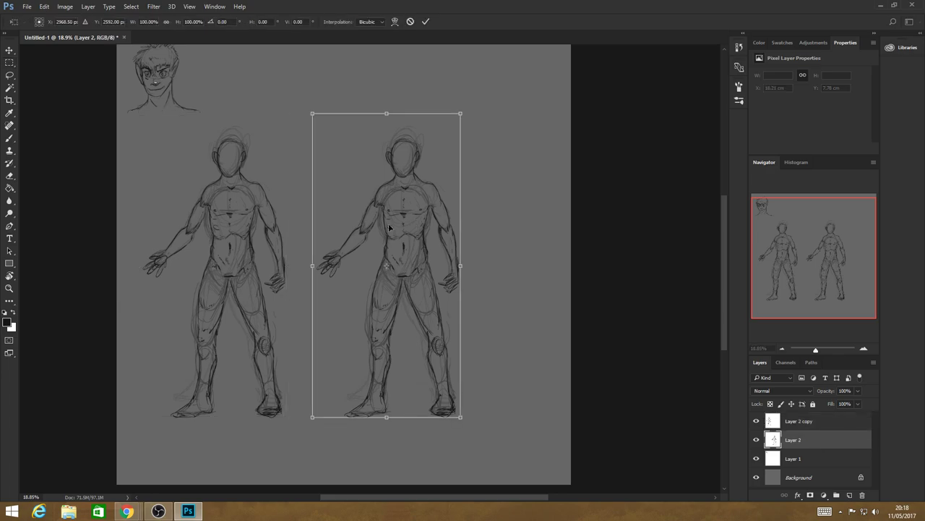
pyautogui.moveTo(389, 228); pyautogui.dragTo(457, 227)
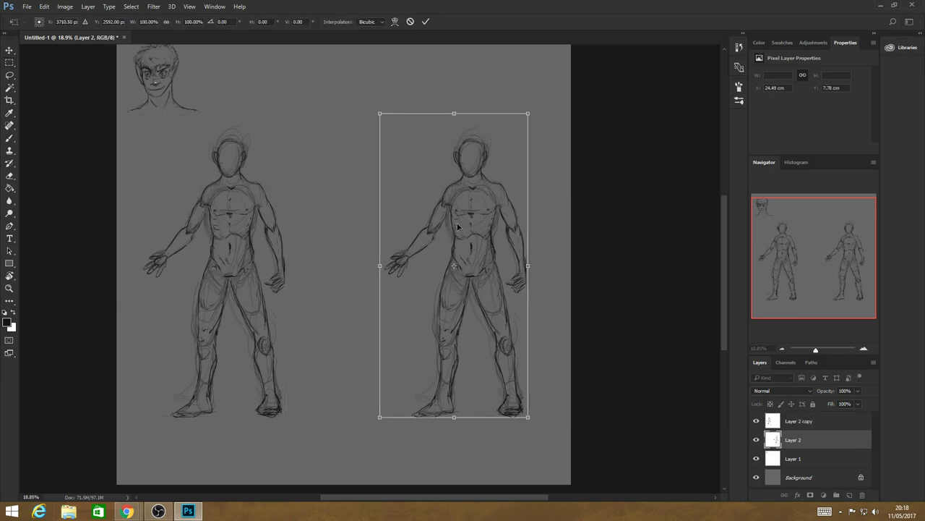
pyautogui.press('Return')
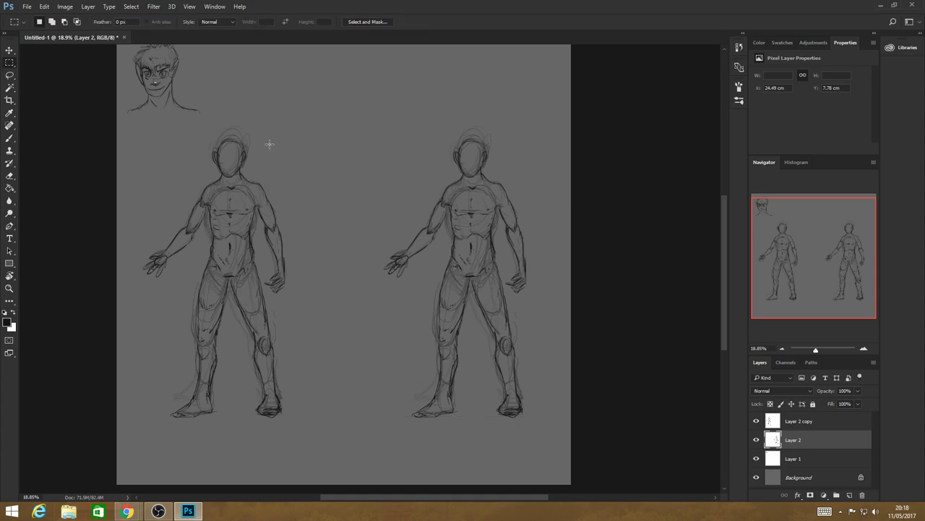
# Lasso the right figure's outstretched arm and test rotations of about 21° and 18°, undoing each
pyautogui.press('l')
pyautogui.moveTo(441, 180)
pyautogui.mouseDown()
pyautogui.moveTo(432, 249)
pyautogui.moveTo(439, 187)
pyautogui.mouseUp()
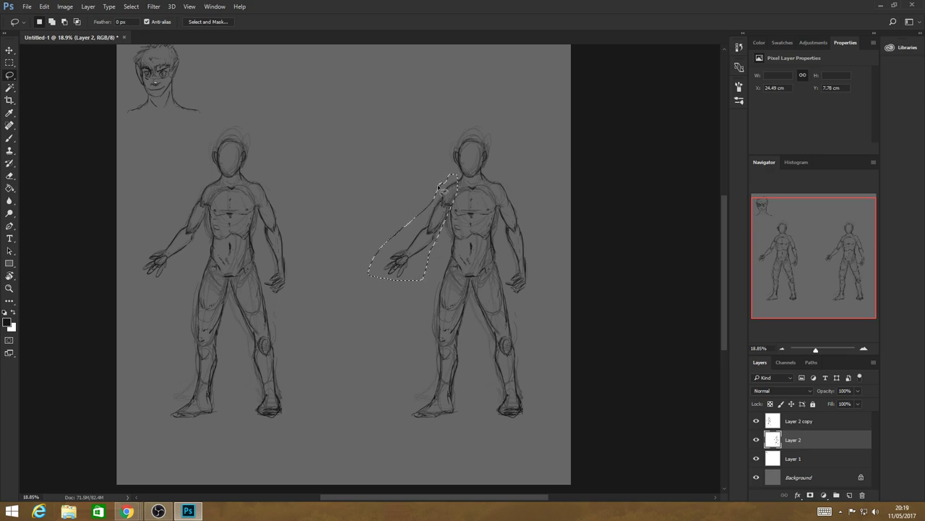
pyautogui.hotkey('ctrl', 't')
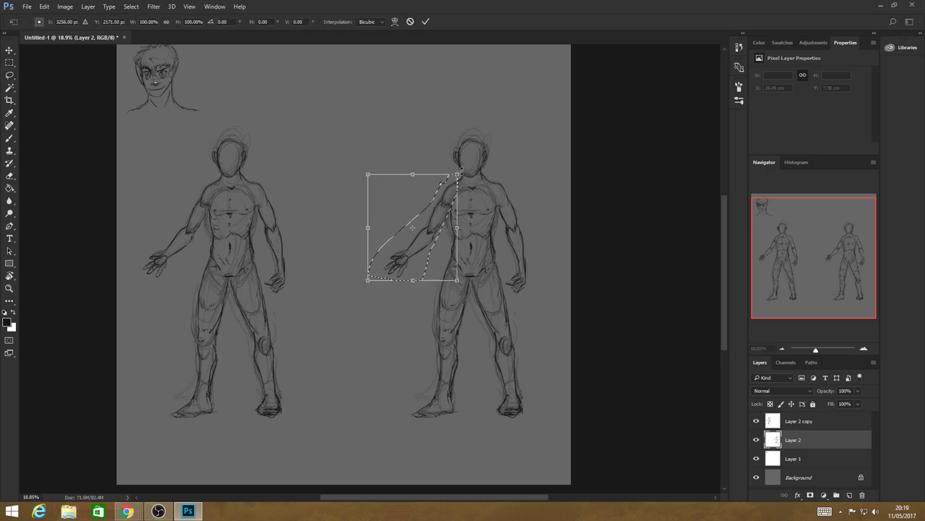
pyautogui.moveTo(460, 168); pyautogui.dragTo(464, 168)
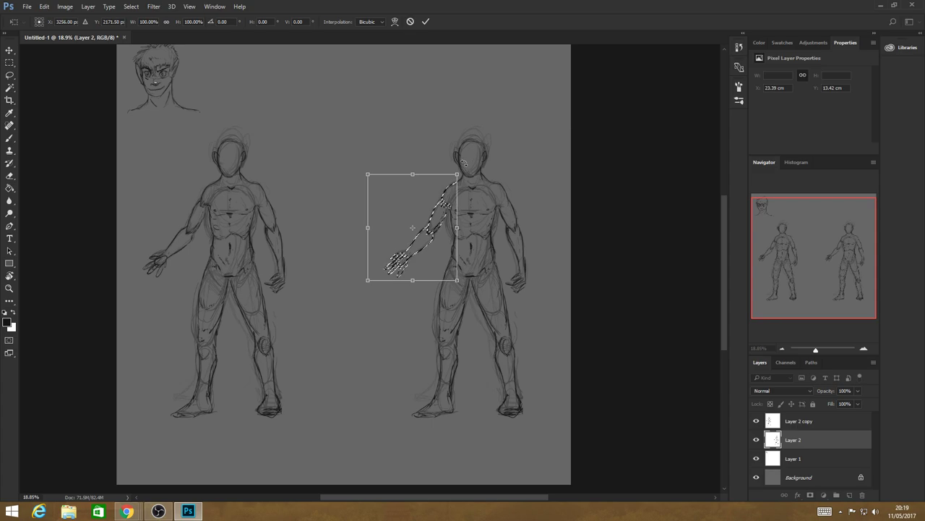
pyautogui.moveTo(464, 163); pyautogui.dragTo(472, 195)
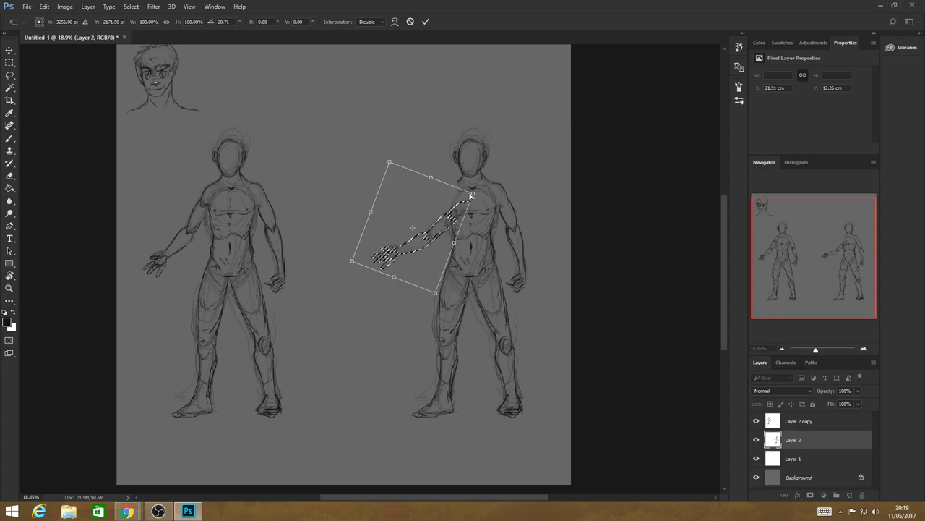
pyautogui.hotkey('ctrl', 'z')
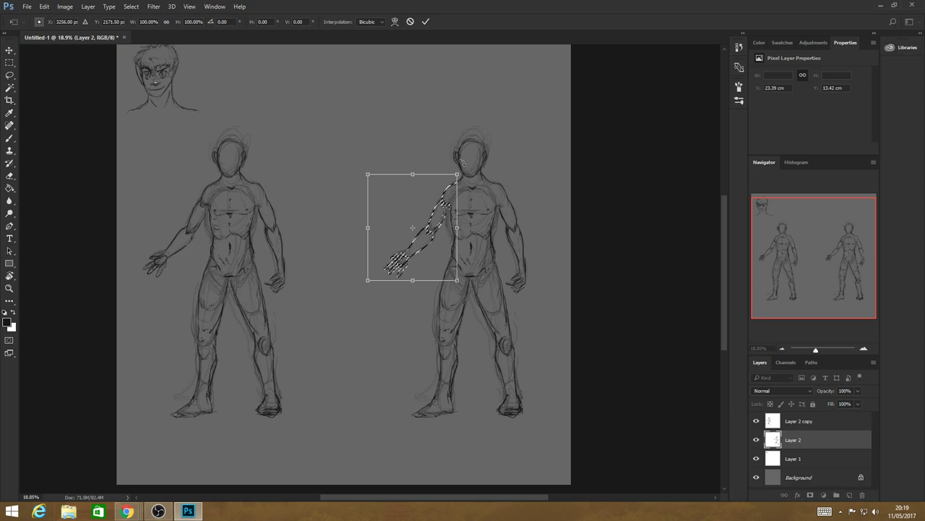
pyautogui.moveTo(462, 163); pyautogui.dragTo(474, 192)
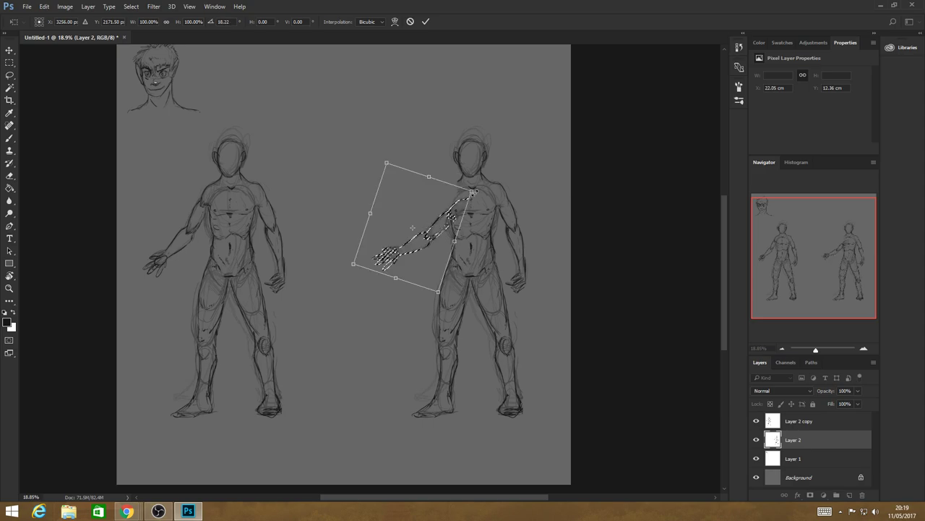
pyautogui.hotkey('ctrl', 'z')
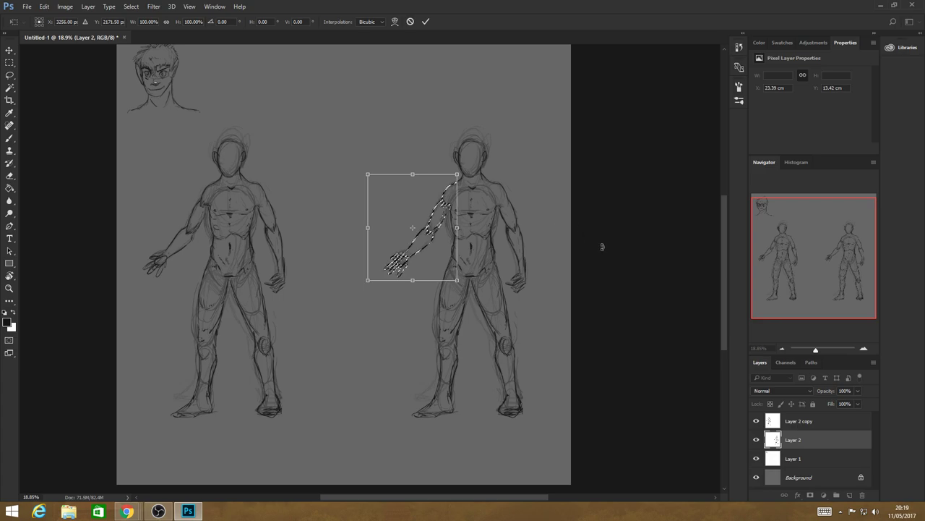
pyautogui.moveTo(462, 180); pyautogui.dragTo(462, 166)
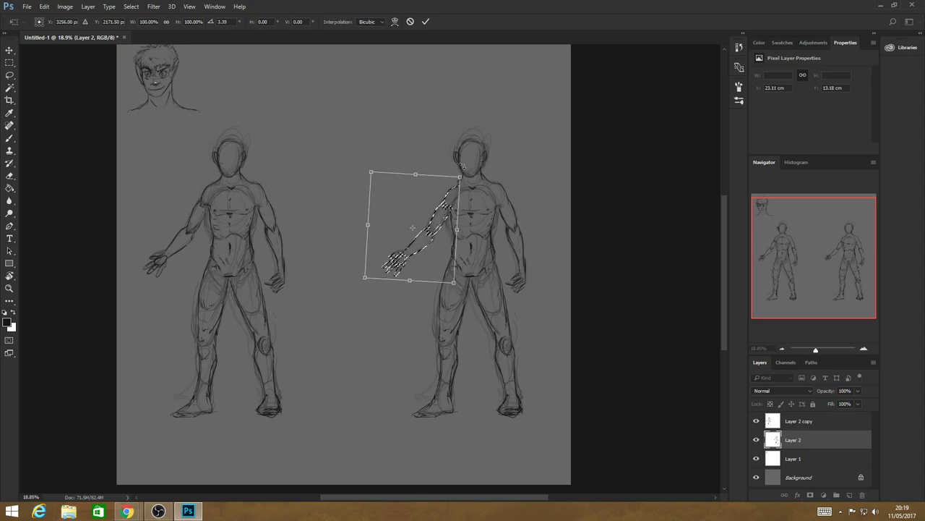
pyautogui.hotkey('ctrl', 'z')
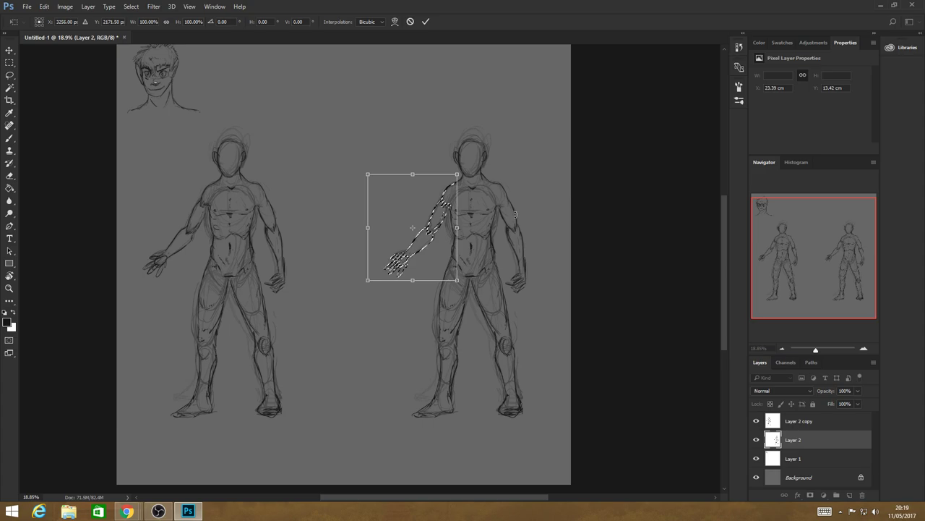
pyautogui.press('Escape')
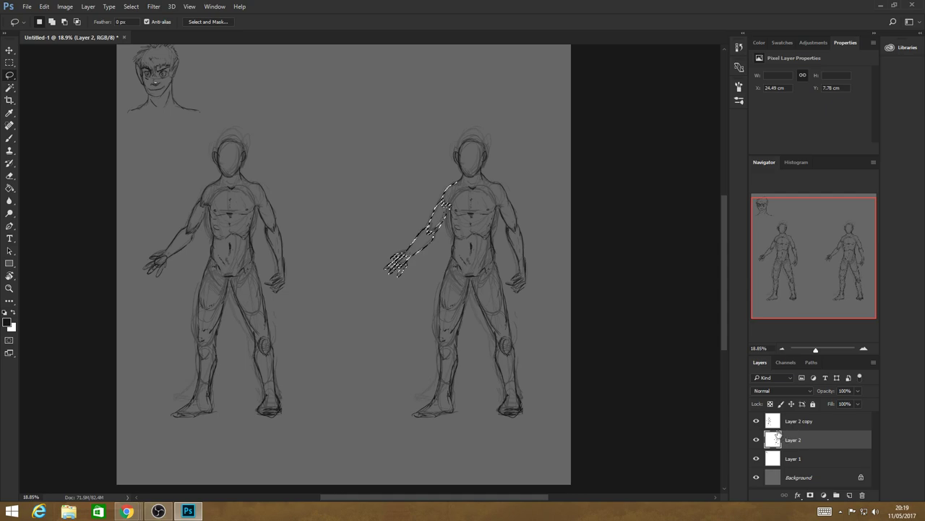
# Copy the lassoed arm onto a new Layer 3 with Ctrl+J
pyautogui.hotkey('ctrl', 'j')
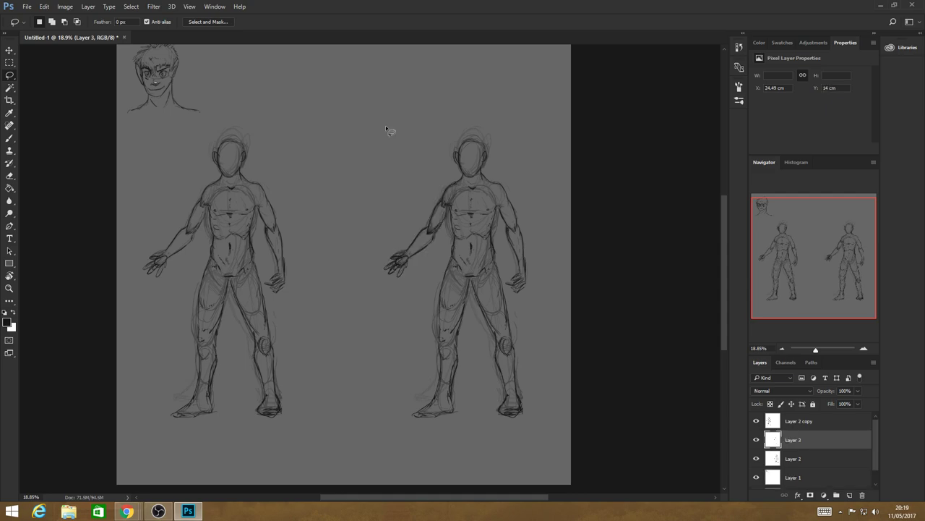
pyautogui.press('v')
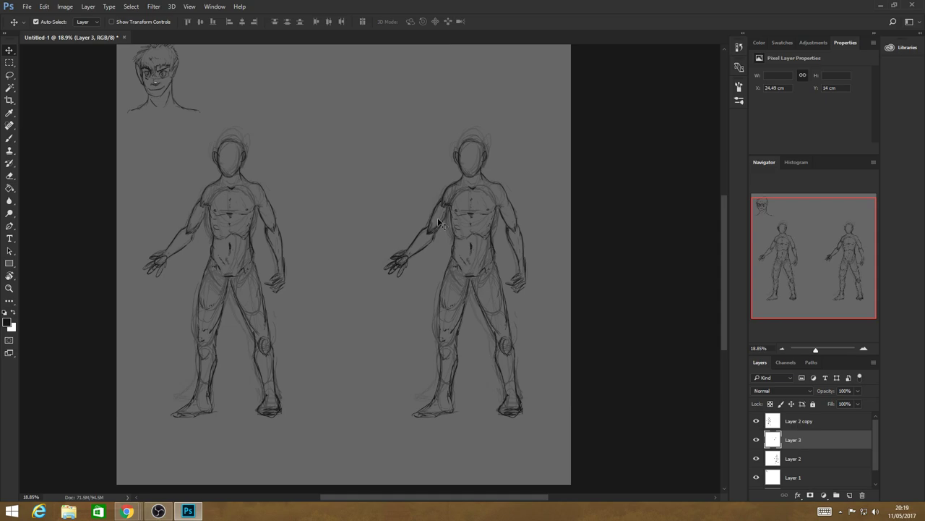
pyautogui.keyDown('shift'); pyautogui.click(440, 224); pyautogui.keyUp('shift')
pyautogui.hotkey('ctrl', 't')
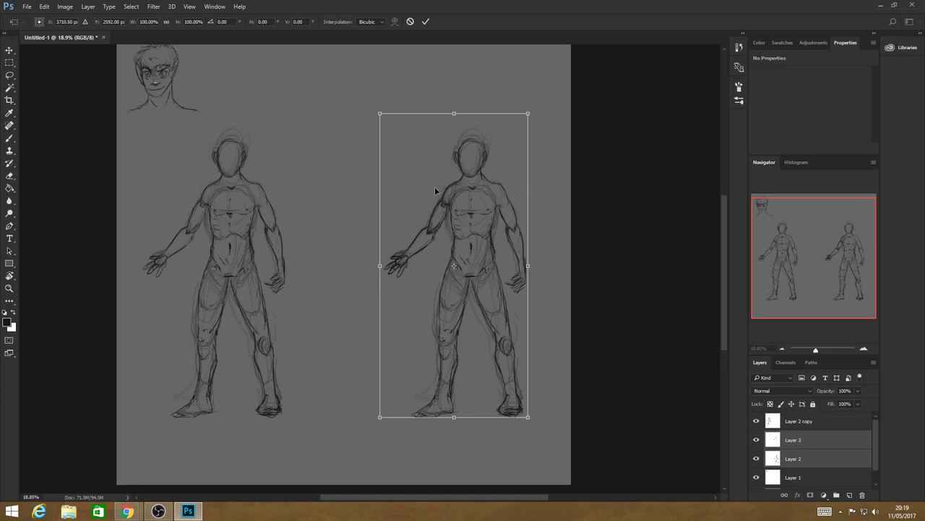
pyautogui.press('Return')
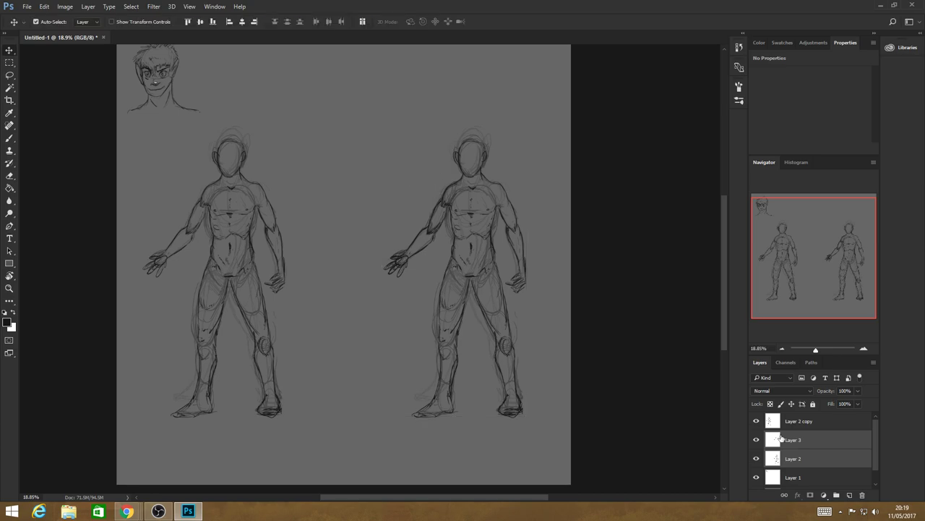
# Rotate the Layer 3 arm about 28° clockwise and move it up to the shoulder
pyautogui.click(781, 439)
pyautogui.hotkey('ctrl', 't')
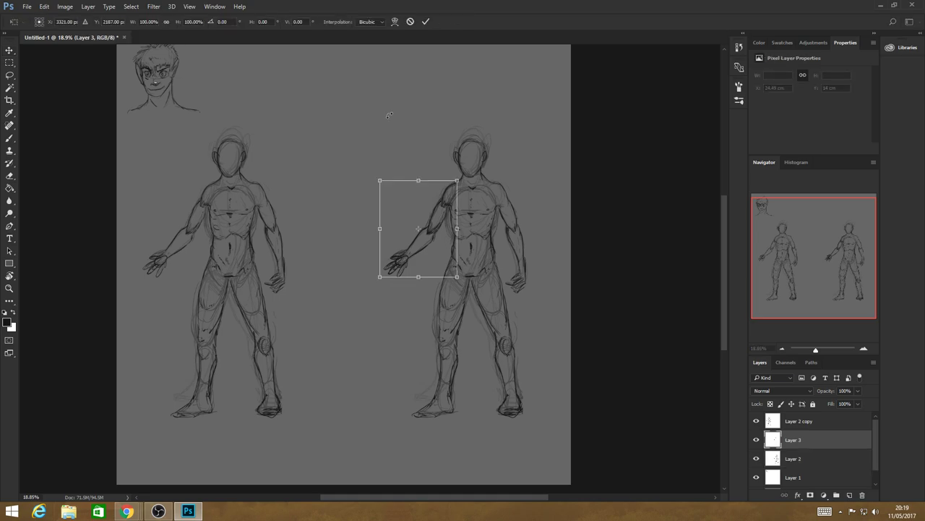
pyautogui.moveTo(389, 115); pyautogui.dragTo(446, 116)
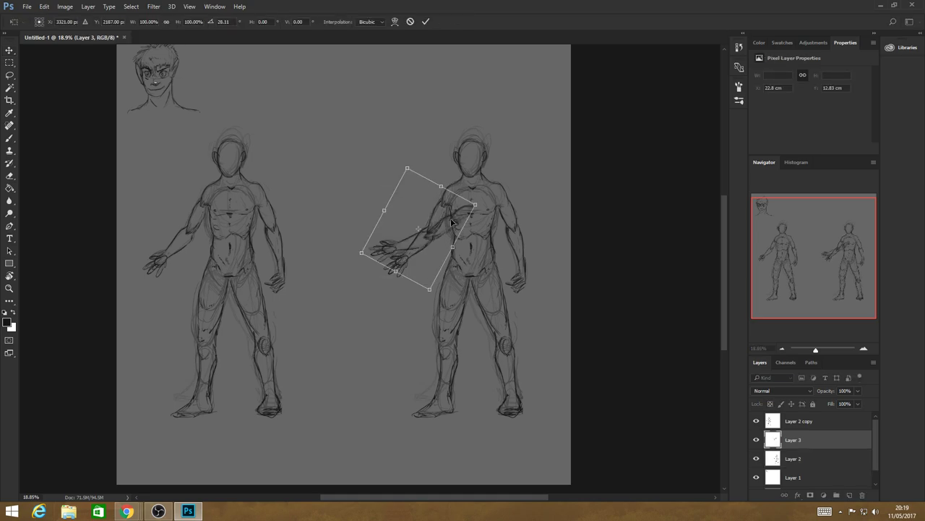
pyautogui.moveTo(451, 222); pyautogui.dragTo(475, 175)
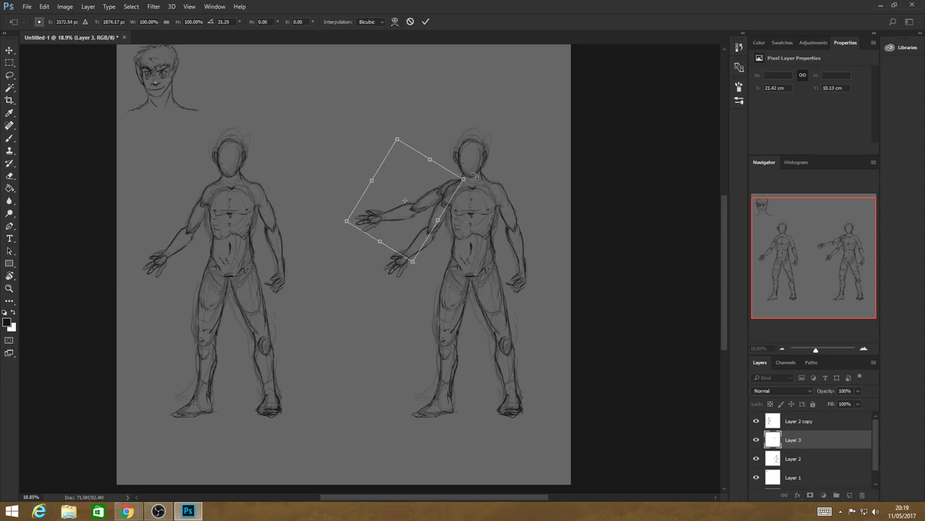
pyautogui.press('Return')
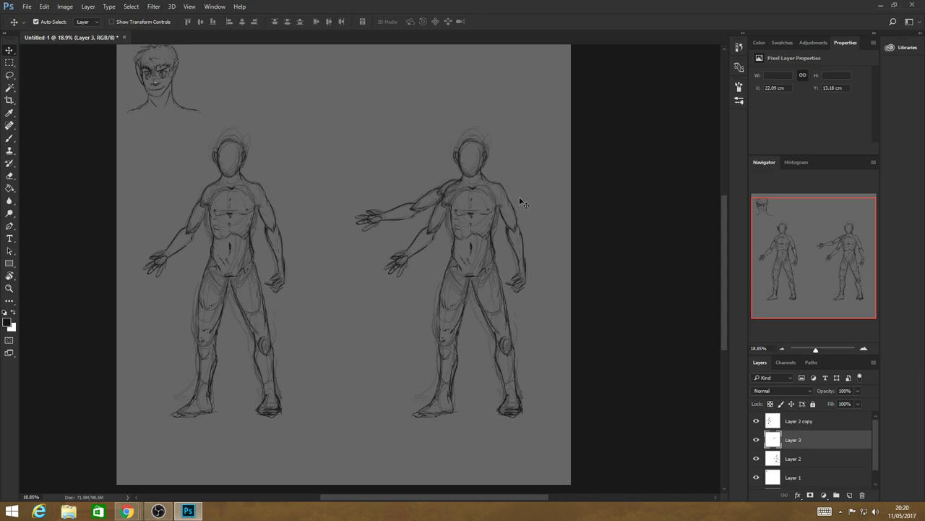
# Lasso the right figure's other arm on Layer 2 and copy it onto a new Layer 4
pyautogui.click(8, 75)
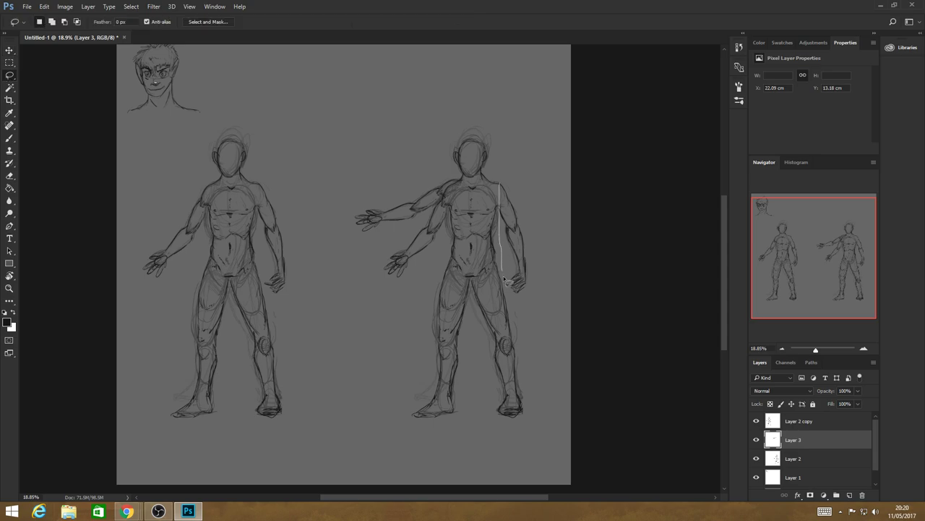
pyautogui.moveTo(508, 280)
pyautogui.mouseDown()
pyautogui.moveTo(537, 181)
pyautogui.moveTo(509, 167)
pyautogui.mouseUp()
pyautogui.click(806, 457)
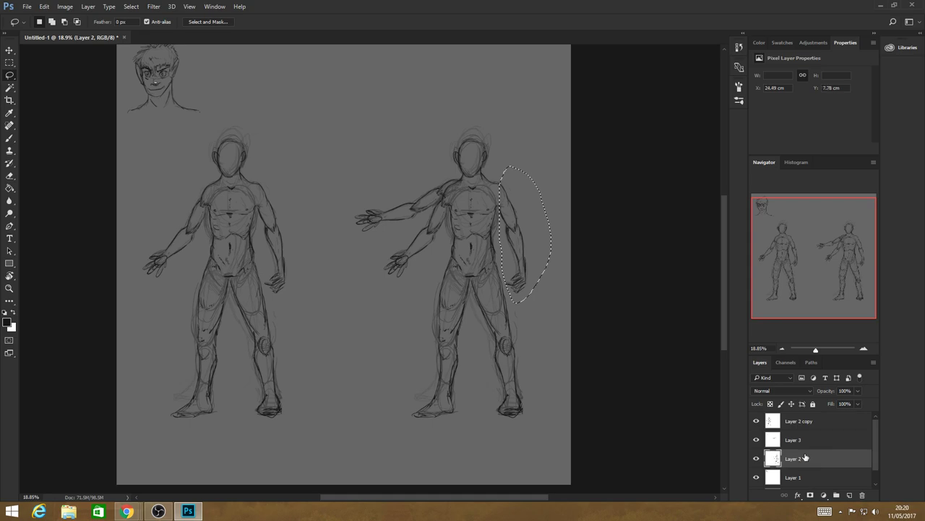
pyautogui.hotkey('ctrl', 'v')
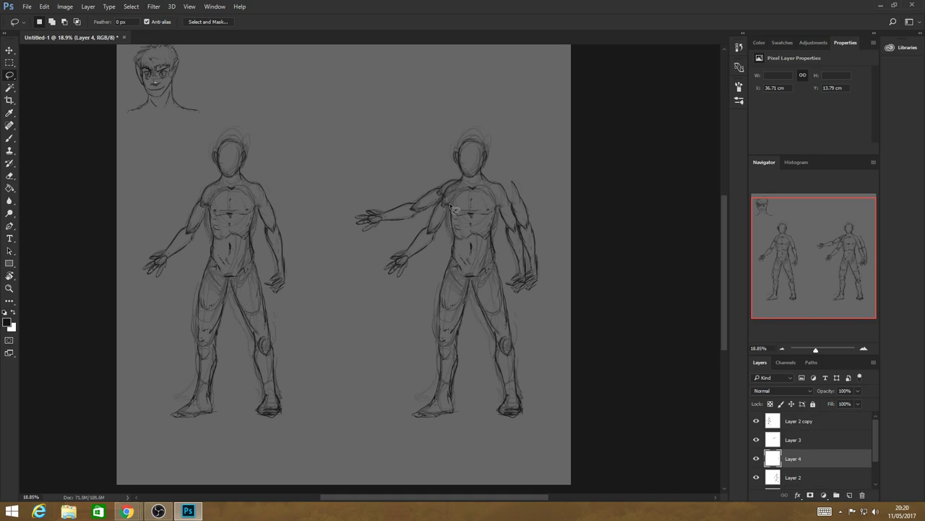
pyautogui.press('v')
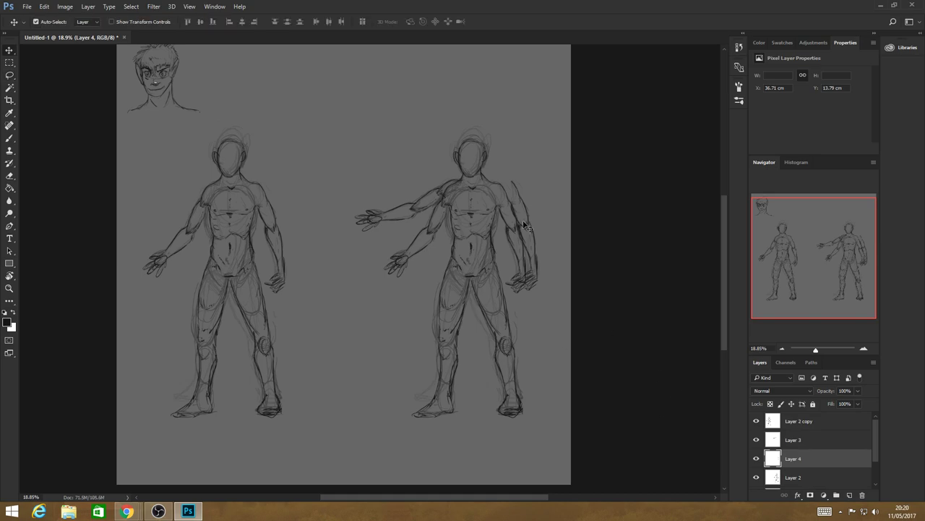
pyautogui.hotkey('ctrl', 't')
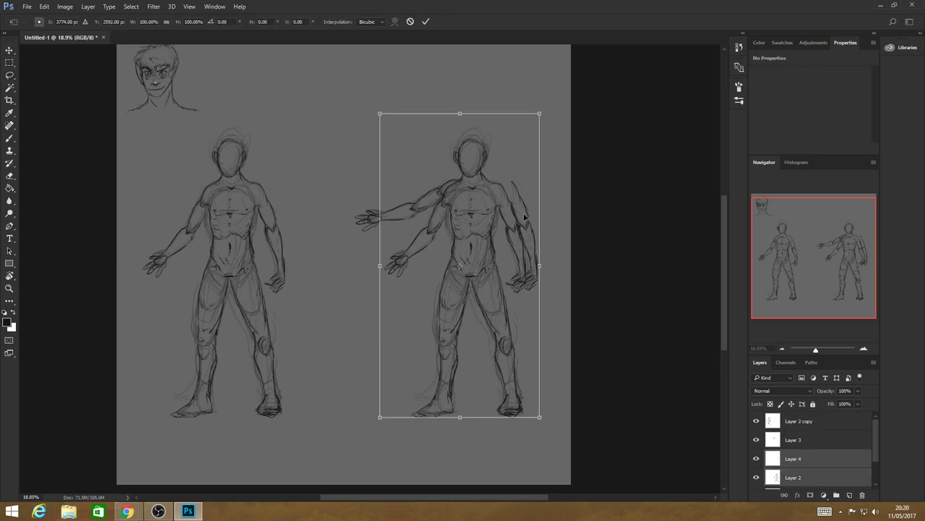
pyautogui.press('Return')
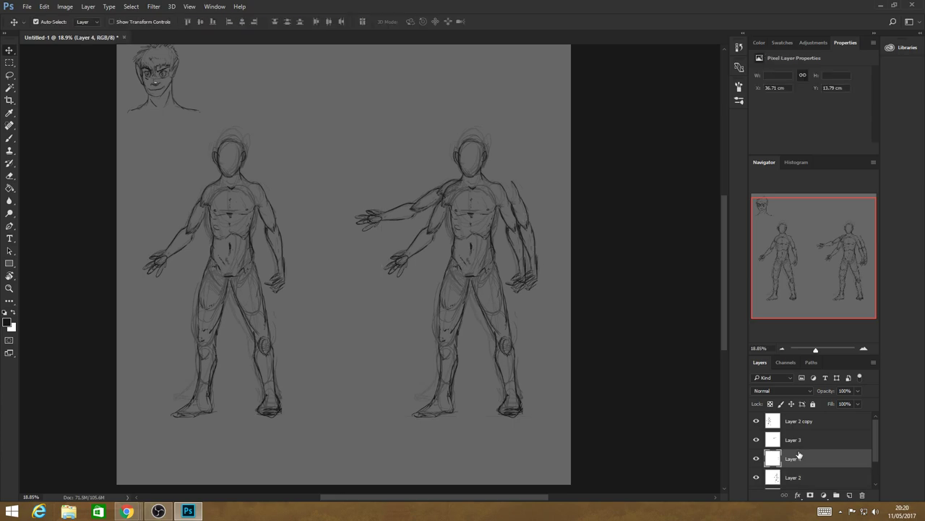
# Rotate the Layer 4 arm outward and raise it, then merge the arm layers down
pyautogui.hotkey('ctrl', 't')
pyautogui.moveTo(540, 290); pyautogui.dragTo(582, 270)
pyautogui.hotkey('ctrl', 'z')
pyautogui.moveTo(517, 224); pyautogui.dragTo(514, 186)
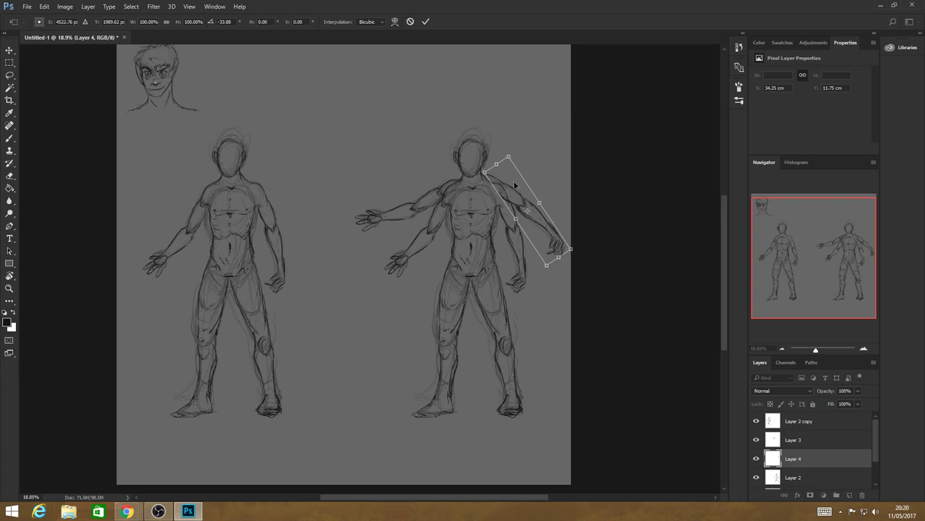
pyautogui.press('Return')
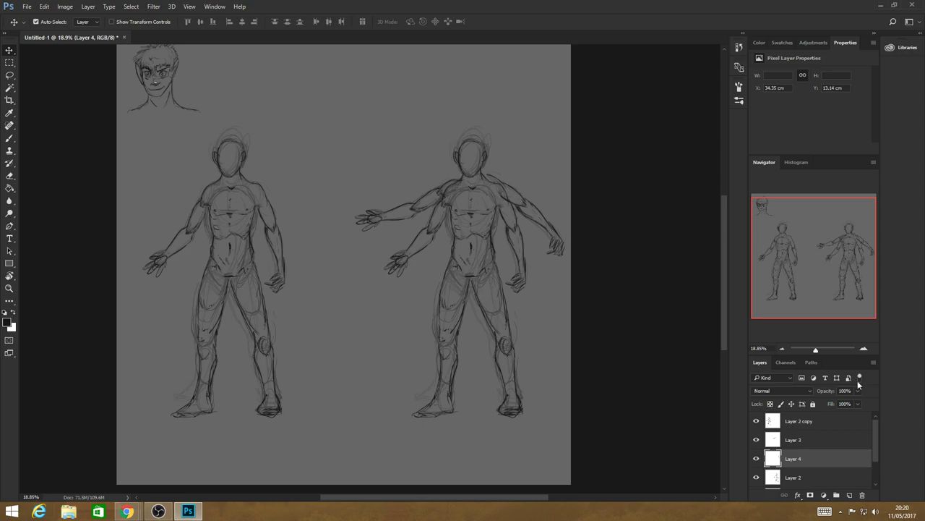
pyautogui.rightClick(801, 439)
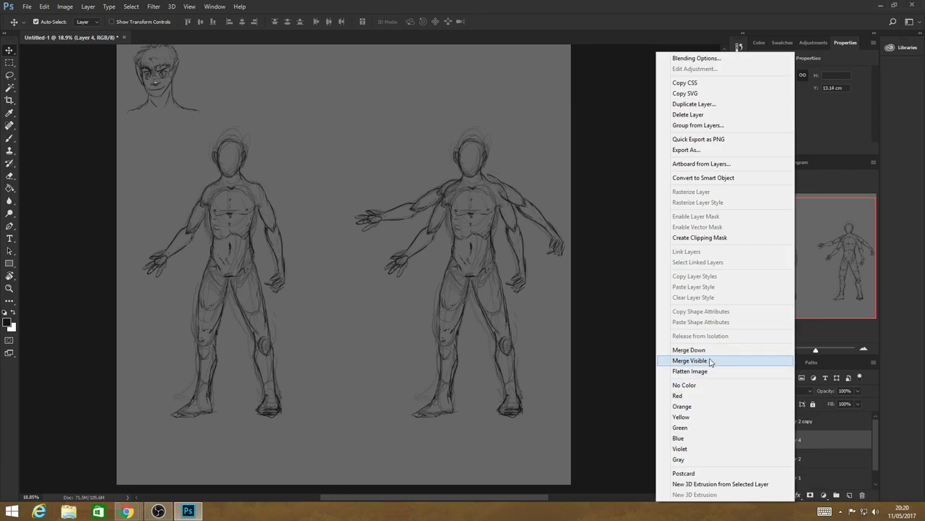
pyautogui.click(691, 360)
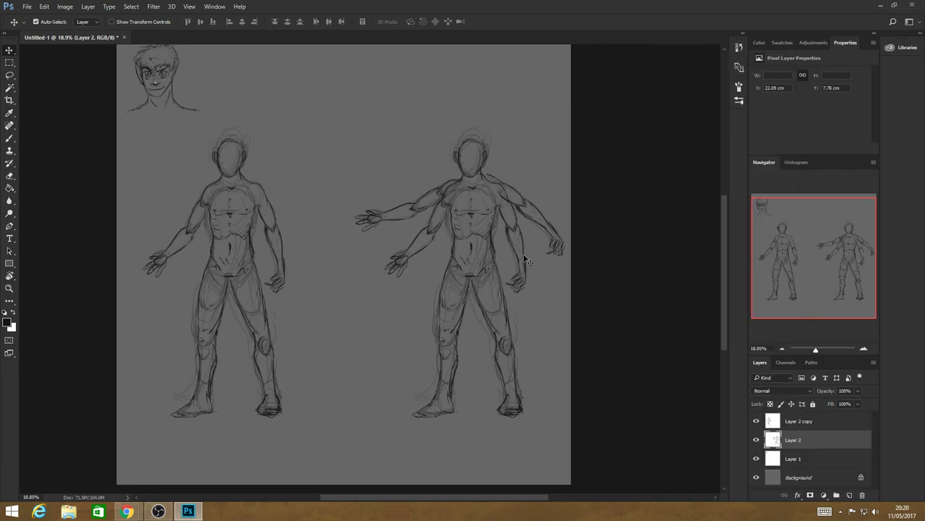
# Drag the right figure's layer slightly left and commit it with Free Transform
pyautogui.press('ctrl')
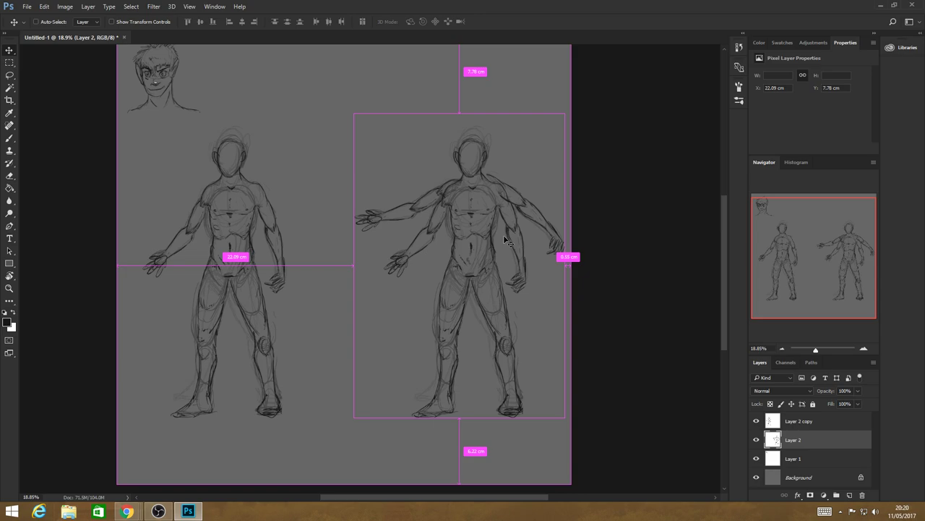
pyautogui.moveTo(506, 240); pyautogui.dragTo(481, 241)
pyautogui.hotkey('ctrl', 't')
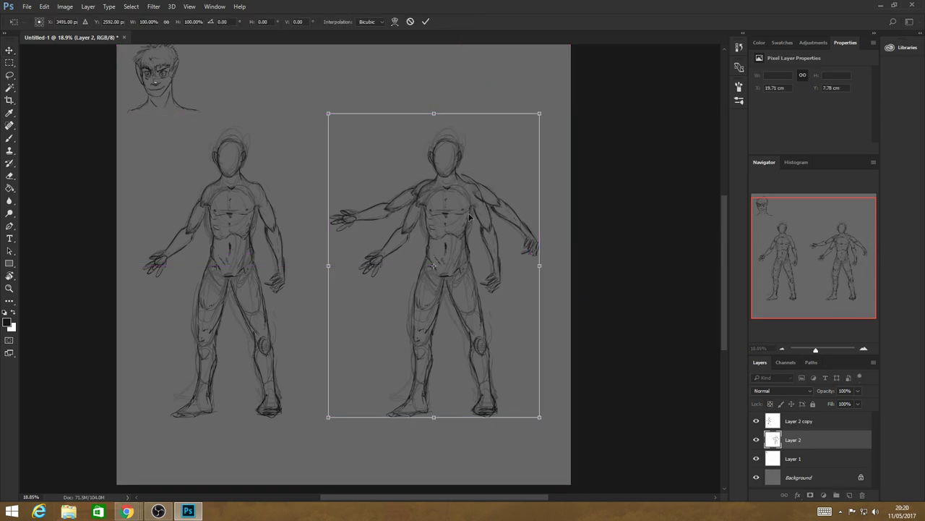
pyautogui.press('Return')
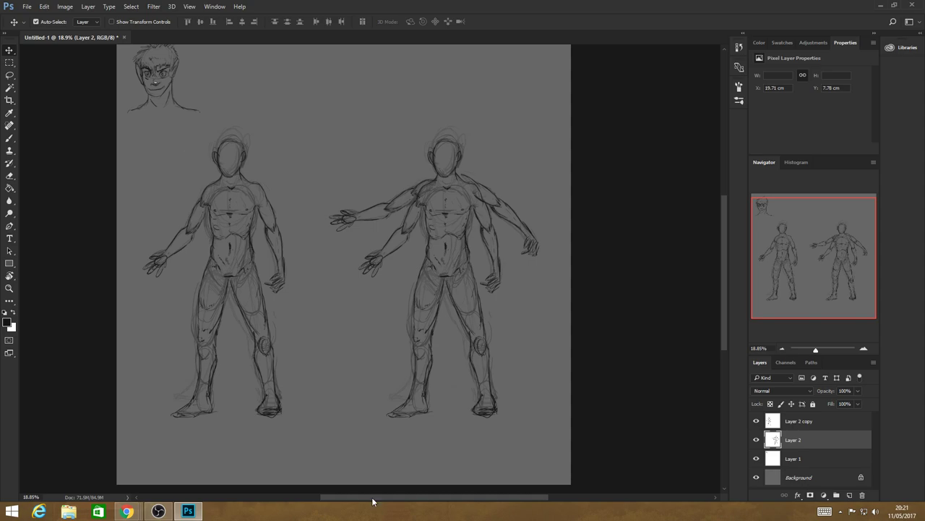
# Rename the bottom sketch layer to 'Warmup'
pyautogui.moveTo(373, 501); pyautogui.dragTo(339, 501)
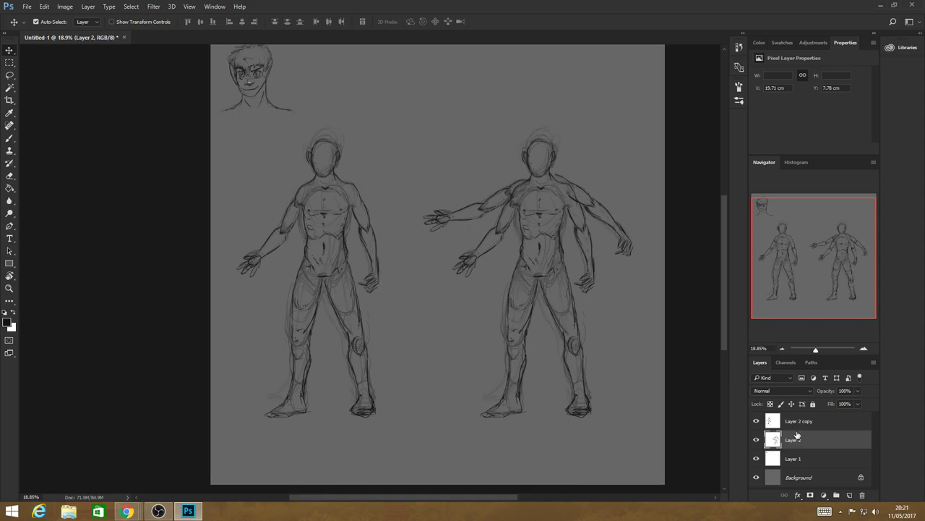
pyautogui.click(797, 423)
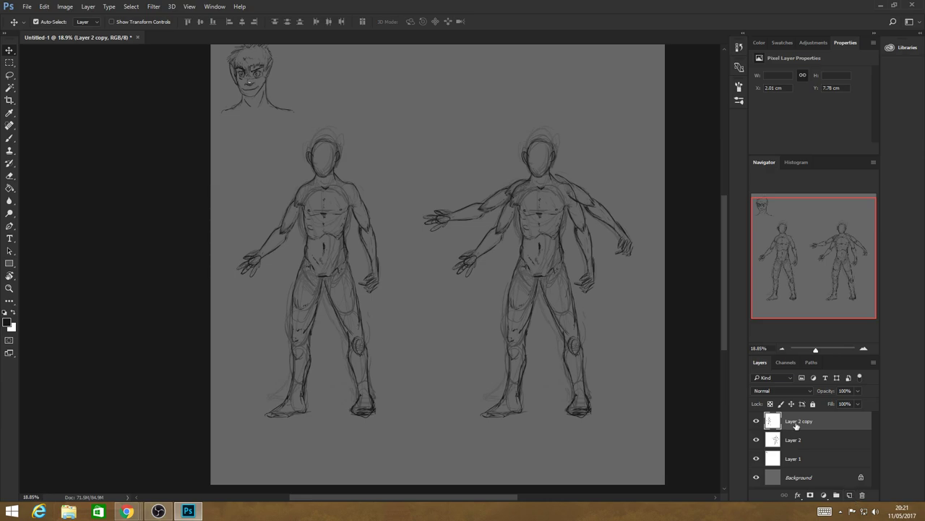
pyautogui.click(796, 456)
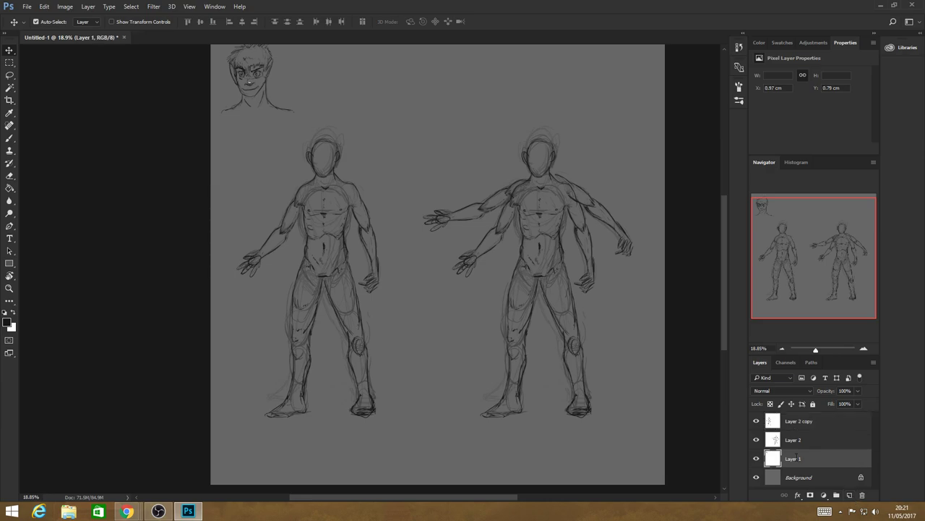
pyautogui.doubleClick(796, 457)
pyautogui.write('Warmup')
pyautogui.press('Return')
# Rename the other two sketch layers 'Goblin concept 2' and 'Goblin concept 1'
pyautogui.doubleClick(794, 440)
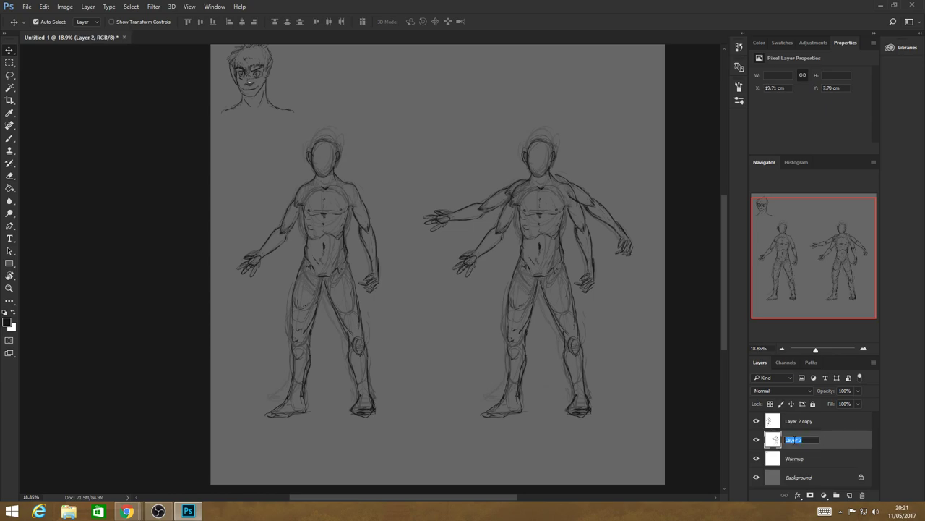
pyautogui.write('Goblin concept 2')
pyautogui.press('Return')
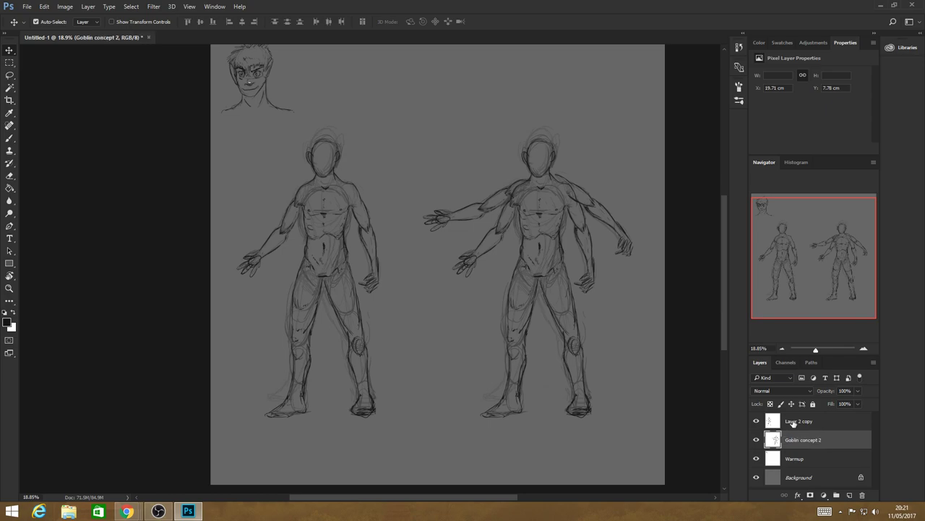
pyautogui.doubleClick(793, 421)
pyautogui.write('G')
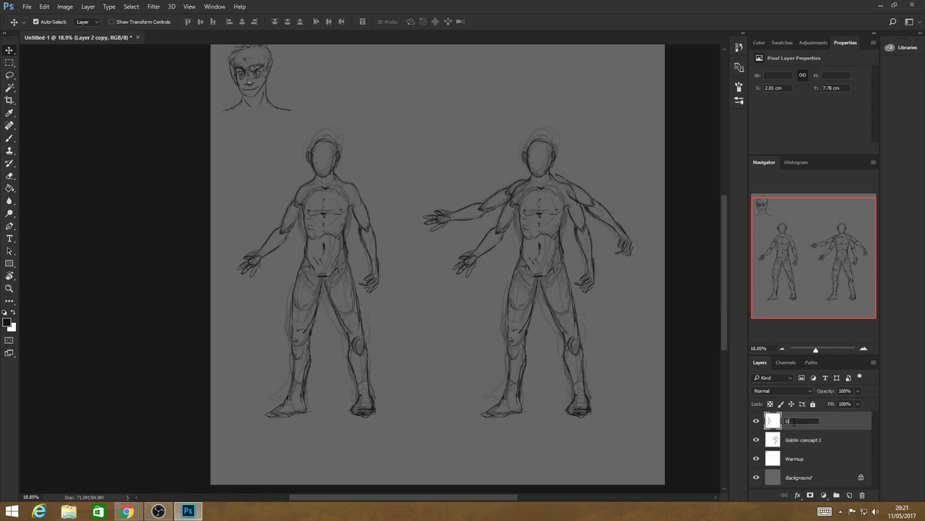
pyautogui.write('oblin concept 1')
pyautogui.press('Return')
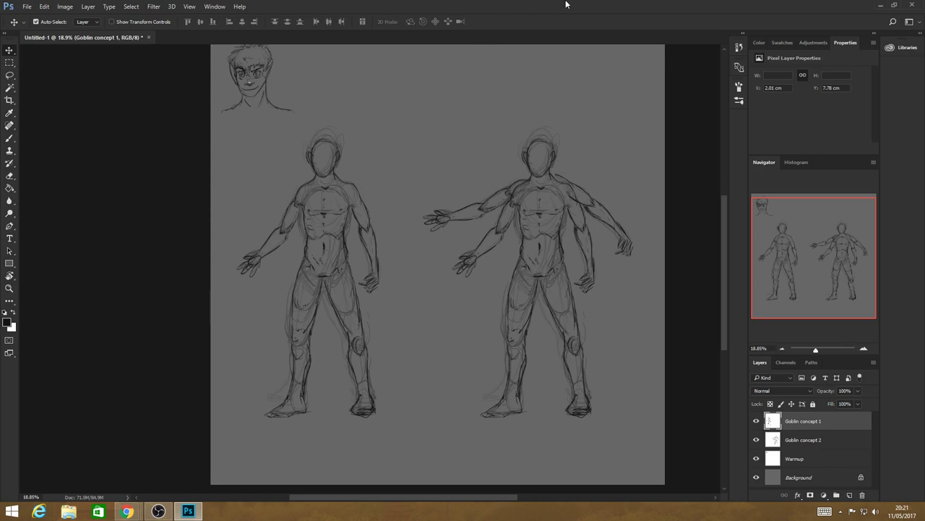
pyautogui.hotkey('alt', 'Tab')
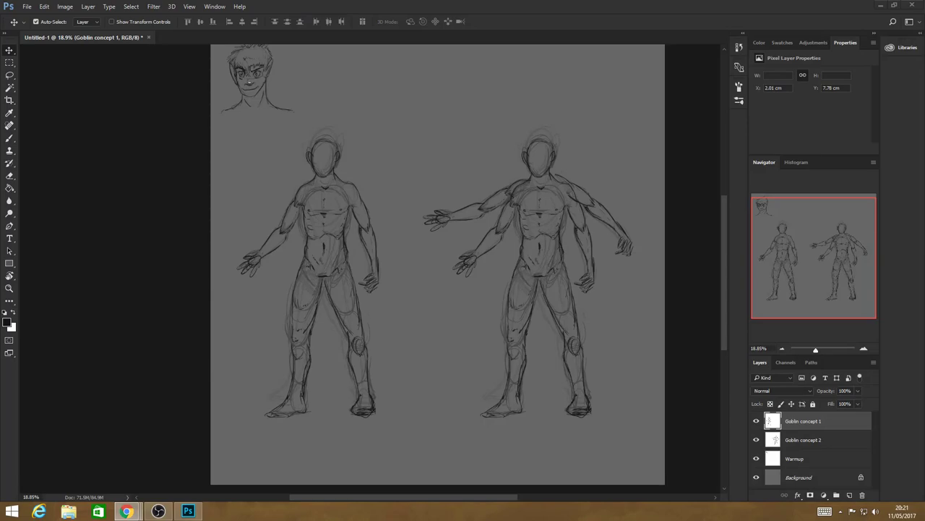
# Lower Goblin concept 1's opacity and add a new empty Layer 1 on top for clean lines
pyautogui.click(10, 288)
pyautogui.moveTo(353, 218); pyautogui.dragTo(400, 211)
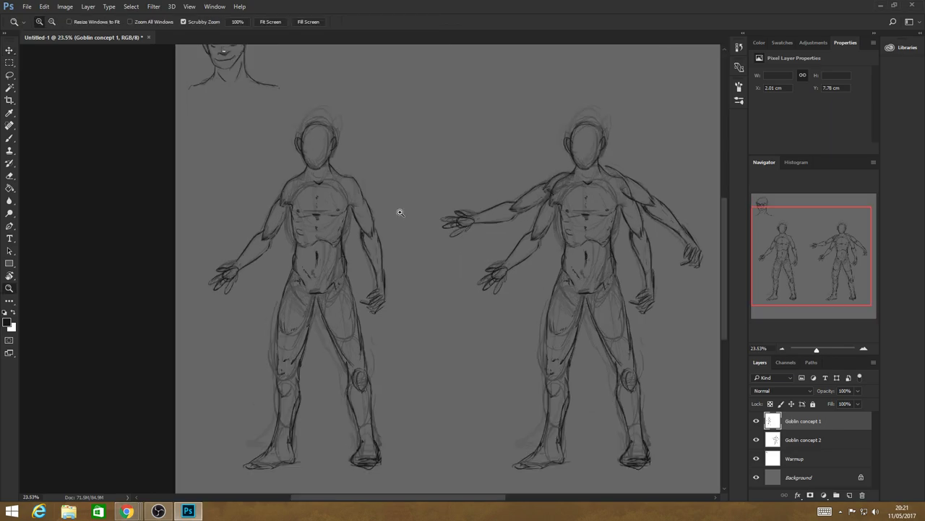
pyautogui.moveTo(858, 390); pyautogui.dragTo(839, 404)
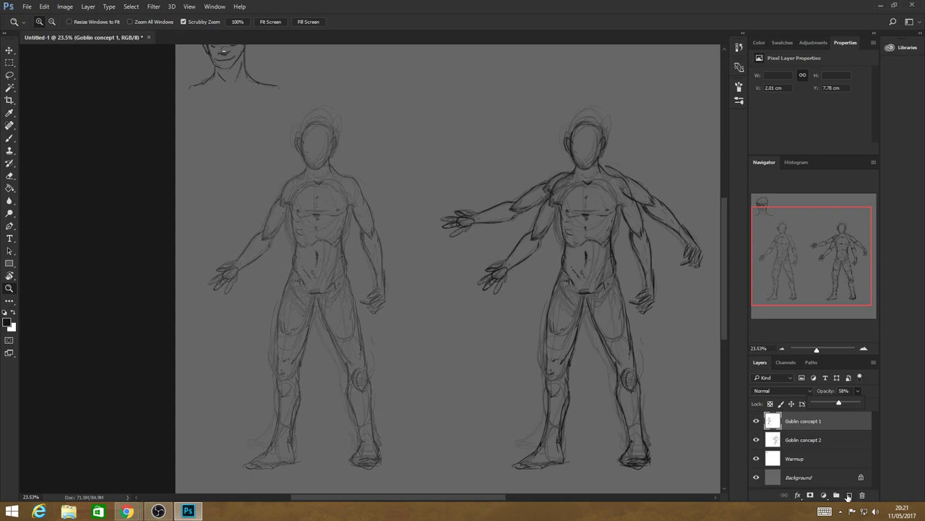
pyautogui.click(849, 495)
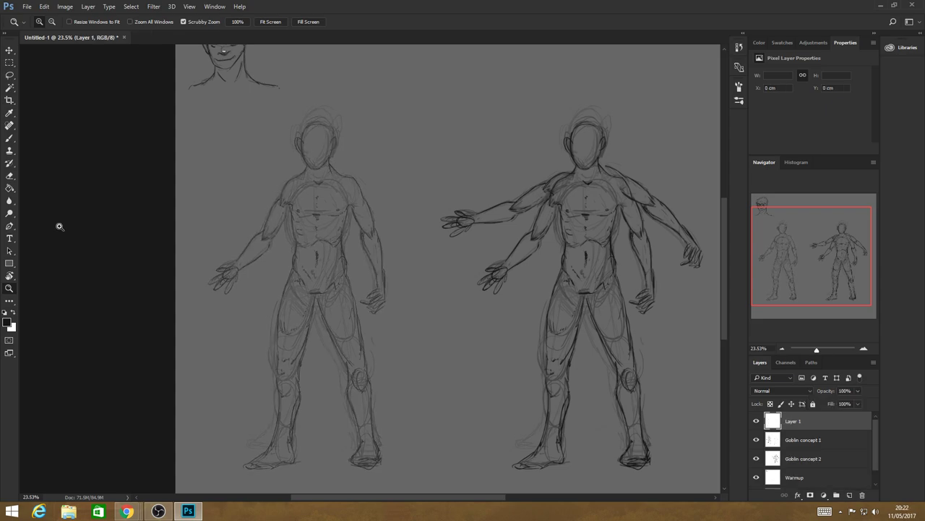
pyautogui.press('b')
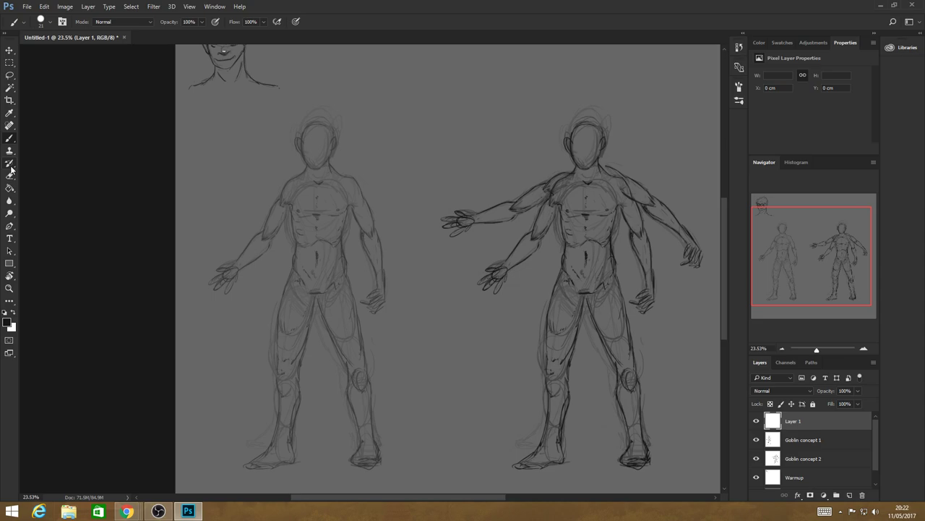
# Outline a round shoulder pad on the left figure's shoulder
pyautogui.click(298, 175)
pyautogui.moveTo(289, 174); pyautogui.dragTo(278, 187)
pyautogui.moveTo(279, 200)
pyautogui.mouseDown()
pyautogui.moveTo(291, 171)
pyautogui.moveTo(301, 199)
pyautogui.mouseUp()
pyautogui.moveTo(281, 181)
pyautogui.mouseDown()
pyautogui.moveTo(291, 209)
pyautogui.moveTo(346, 246)
pyautogui.mouseUp()
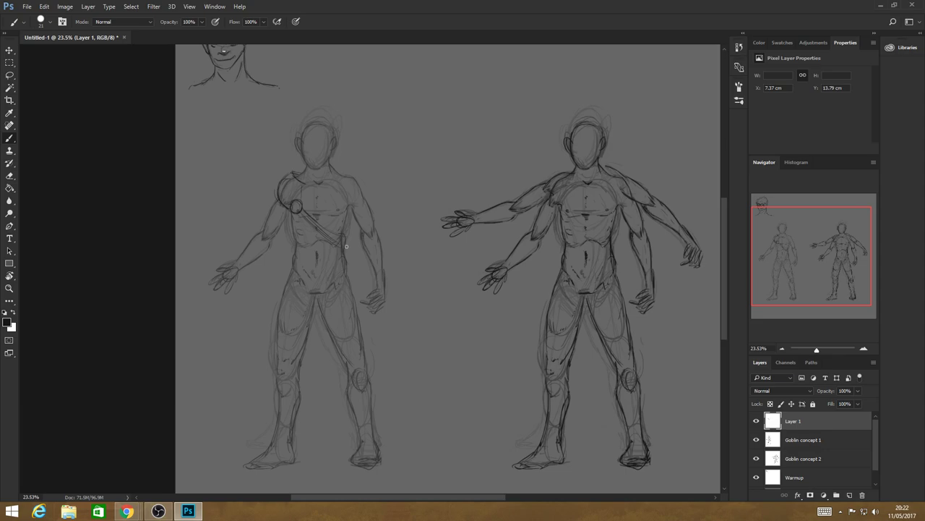
# Draw a diagonal chest strap and reinforce the shoulder and neck lines
pyautogui.moveTo(307, 217); pyautogui.dragTo(343, 249)
pyautogui.moveTo(312, 215); pyautogui.dragTo(345, 236)
pyautogui.moveTo(299, 176); pyautogui.dragTo(291, 172)
pyautogui.moveTo(290, 172); pyautogui.dragTo(281, 197)
pyautogui.moveTo(296, 172)
pyautogui.mouseDown()
pyautogui.moveTo(329, 161)
pyautogui.moveTo(353, 175)
pyautogui.mouseUp()
pyautogui.moveTo(301, 154)
pyautogui.mouseDown()
pyautogui.moveTo(314, 163)
pyautogui.moveTo(301, 196)
pyautogui.mouseUp()
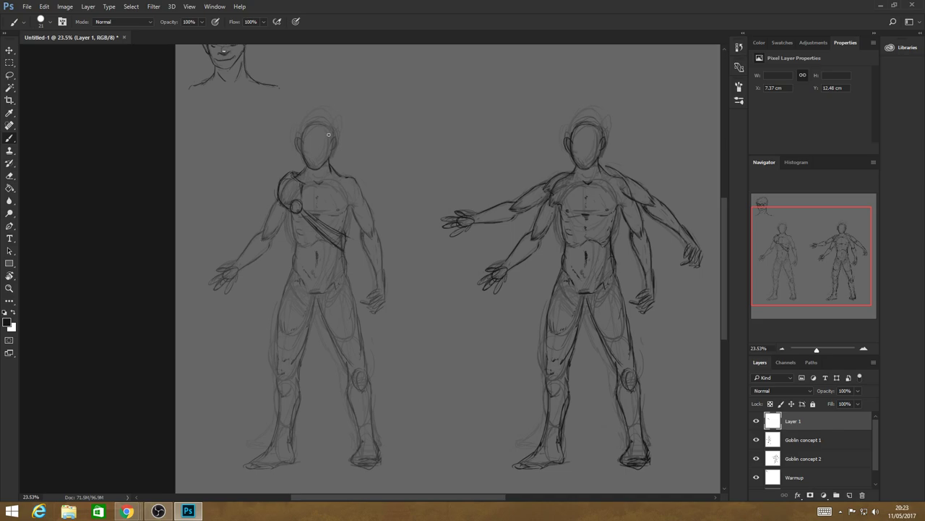
pyautogui.moveTo(328, 134)
pyautogui.mouseDown()
pyautogui.moveTo(338, 143)
pyautogui.moveTo(345, 130)
pyautogui.mouseUp()
# Zoom into the left figure's head and outline two tall pointed ears
pyautogui.press('z')
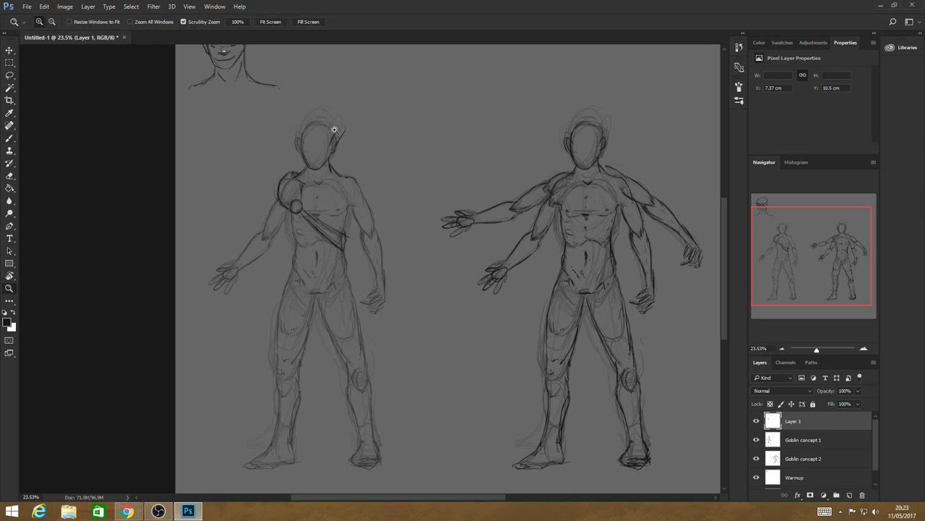
pyautogui.moveTo(334, 130); pyautogui.dragTo(274, 135)
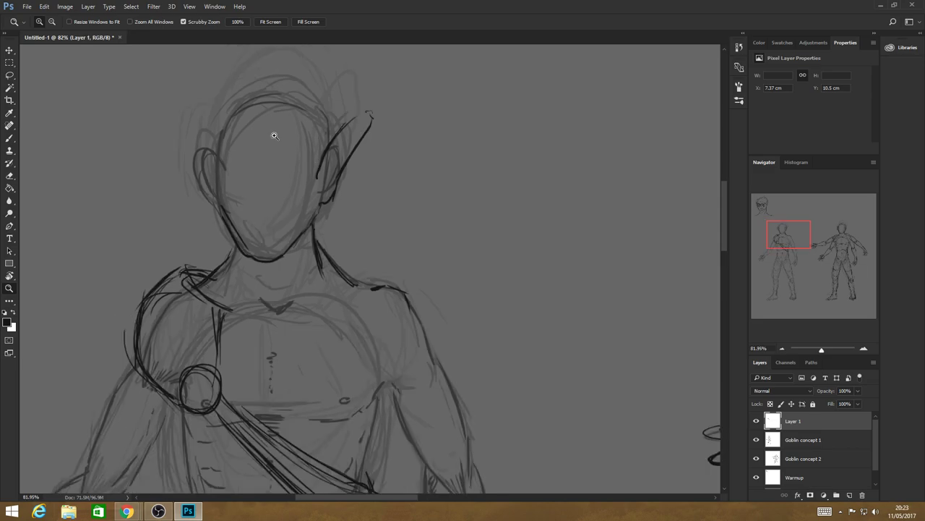
pyautogui.press('b')
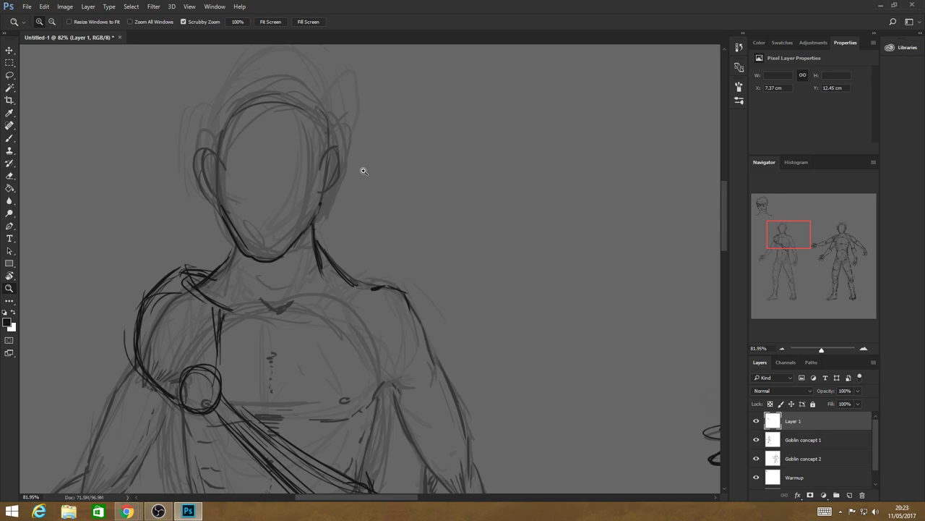
pyautogui.press('b')
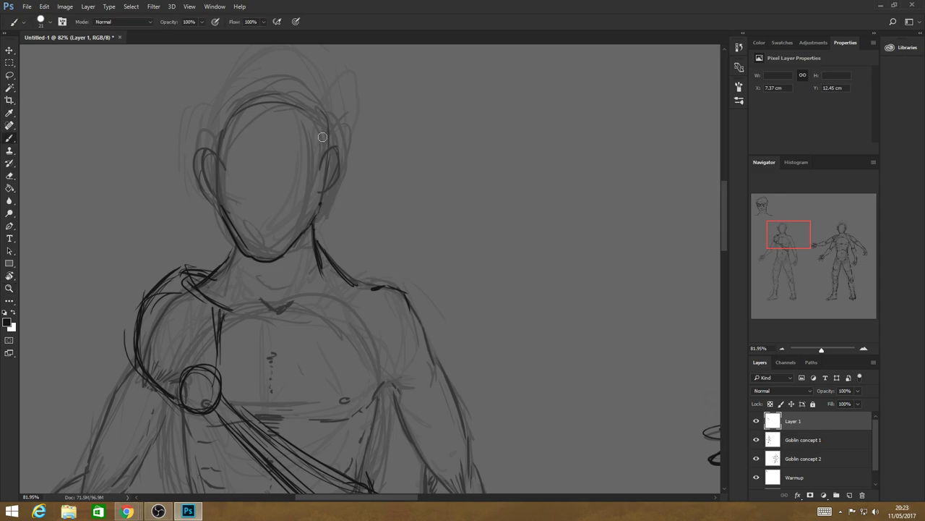
pyautogui.moveTo(303, 113)
pyautogui.mouseDown()
pyautogui.moveTo(329, 73)
pyautogui.moveTo(328, 148)
pyautogui.mouseUp()
pyautogui.moveTo(241, 114)
pyautogui.mouseDown()
pyautogui.moveTo(221, 69)
pyautogui.moveTo(218, 179)
pyautogui.mouseUp()
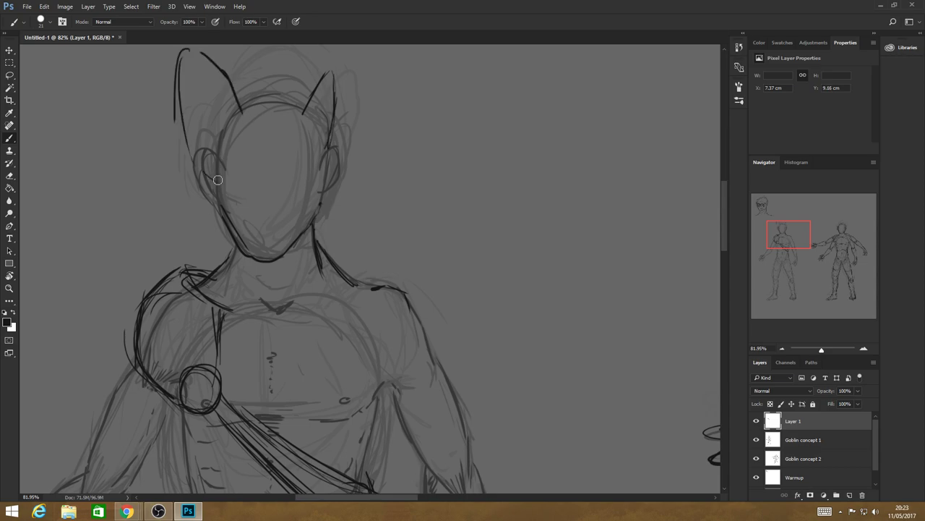
pyautogui.moveTo(302, 112); pyautogui.dragTo(367, 52)
pyautogui.moveTo(385, 57)
pyautogui.mouseDown()
pyautogui.moveTo(386, 93)
pyautogui.moveTo(323, 194)
pyautogui.mouseUp()
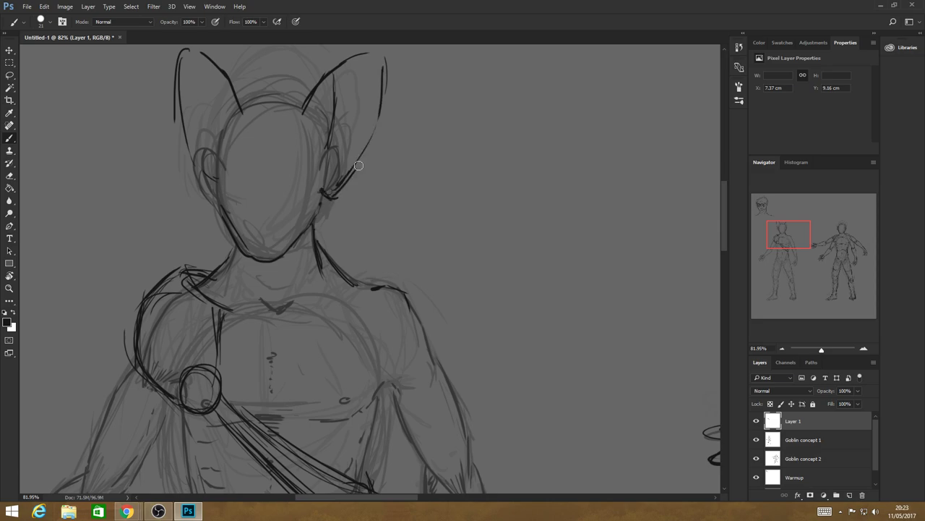
# Add inner edge and detail lines inside both ears
pyautogui.moveTo(366, 149); pyautogui.dragTo(354, 169)
pyautogui.moveTo(323, 130); pyautogui.dragTo(332, 171)
pyautogui.moveTo(236, 120); pyautogui.dragTo(226, 136)
pyautogui.moveTo(204, 70); pyautogui.dragTo(229, 125)
pyautogui.moveTo(230, 138); pyautogui.dragTo(219, 163)
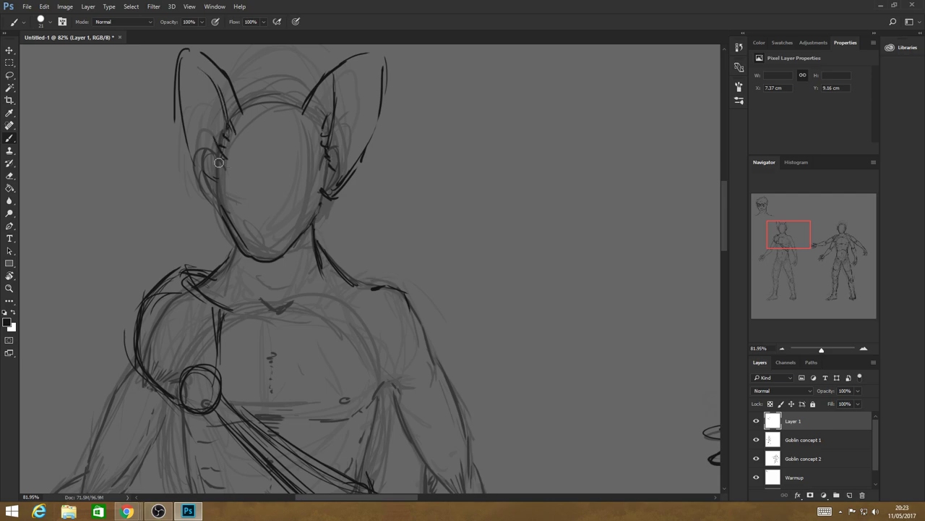
pyautogui.moveTo(196, 70); pyautogui.dragTo(219, 149)
pyautogui.moveTo(224, 148); pyautogui.dragTo(211, 173)
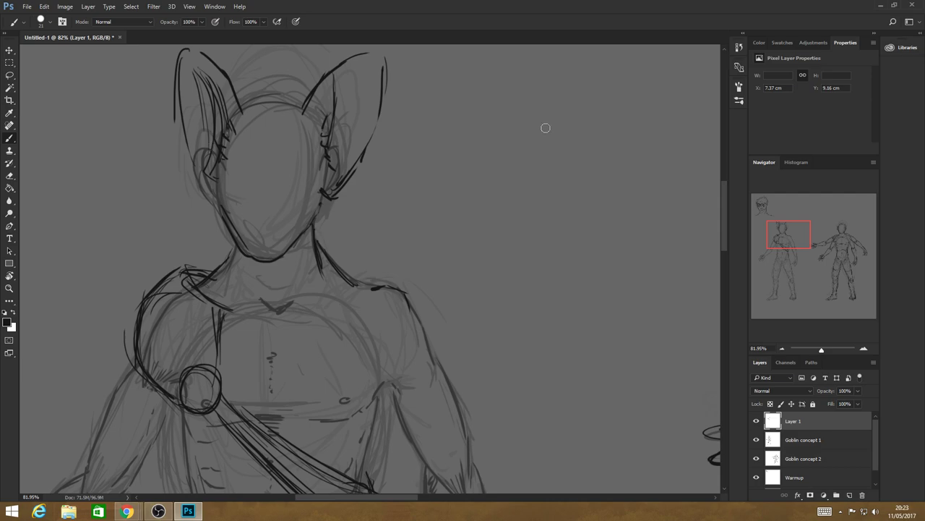
pyautogui.moveTo(323, 122)
pyautogui.mouseDown()
pyautogui.moveTo(327, 146)
pyautogui.moveTo(334, 105)
pyautogui.mouseUp()
pyautogui.moveTo(356, 72); pyautogui.dragTo(350, 128)
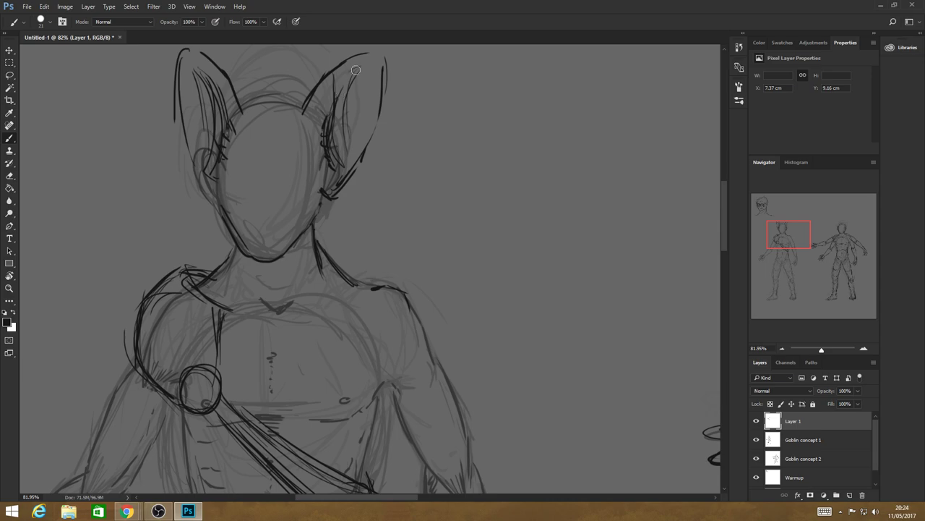
pyautogui.moveTo(344, 106); pyautogui.dragTo(337, 152)
# Rough in the goblin's nose, round eyes, wavy grin and brow arcs
pyautogui.moveTo(246, 195)
pyautogui.mouseDown()
pyautogui.moveTo(258, 209)
pyautogui.moveTo(313, 176)
pyautogui.mouseUp()
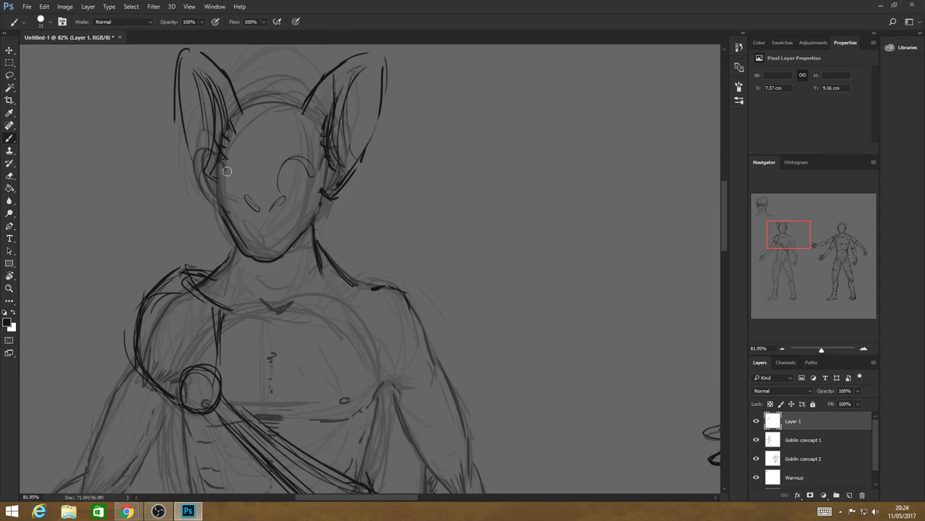
pyautogui.moveTo(242, 149); pyautogui.dragTo(255, 189)
pyautogui.moveTo(243, 168)
pyautogui.mouseDown()
pyautogui.moveTo(250, 185)
pyautogui.moveTo(256, 150)
pyautogui.moveTo(247, 145)
pyautogui.mouseUp()
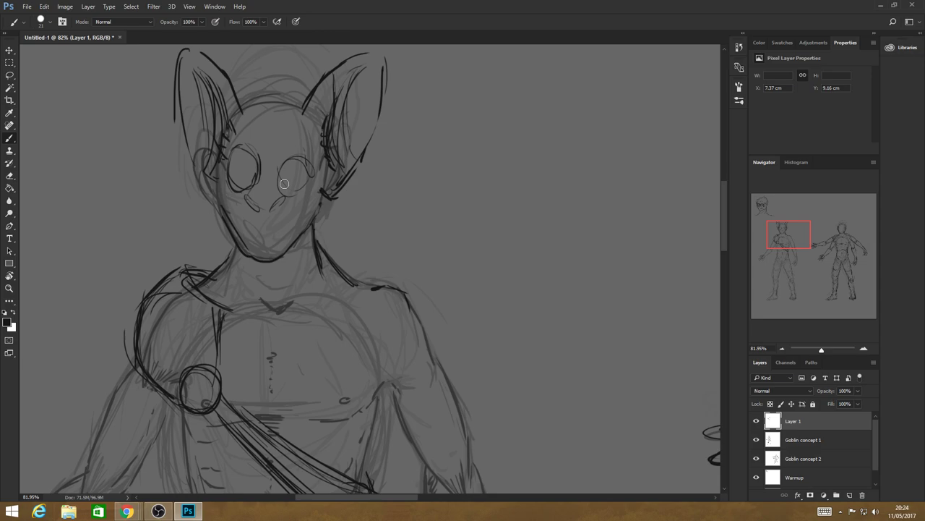
pyautogui.moveTo(284, 183)
pyautogui.mouseDown()
pyautogui.moveTo(300, 191)
pyautogui.moveTo(296, 165)
pyautogui.mouseUp()
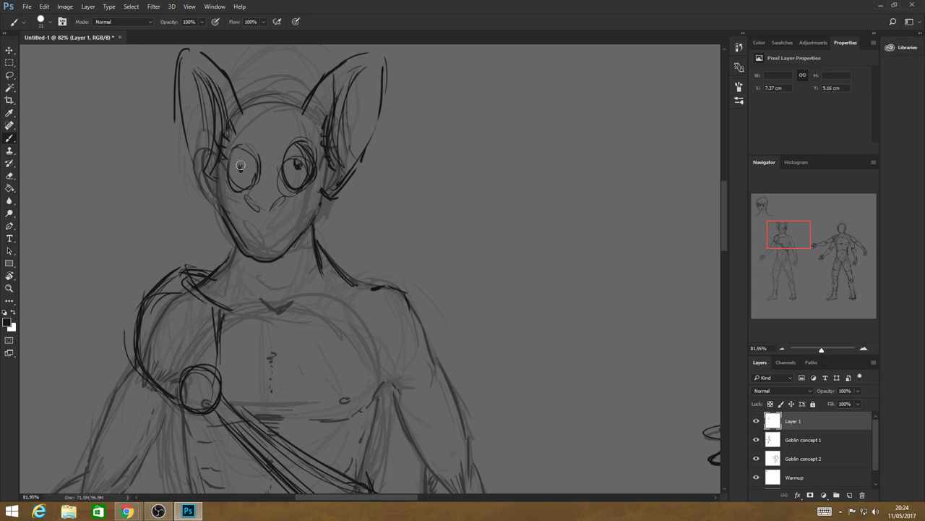
pyautogui.moveTo(241, 166); pyautogui.dragTo(240, 169)
pyautogui.moveTo(304, 102); pyautogui.dragTo(337, 66)
pyautogui.moveTo(255, 224)
pyautogui.mouseDown()
pyautogui.moveTo(281, 226)
pyautogui.moveTo(302, 208)
pyautogui.mouseUp()
pyautogui.moveTo(249, 223)
pyautogui.mouseDown()
pyautogui.moveTo(252, 198)
pyautogui.moveTo(230, 199)
pyautogui.mouseUp()
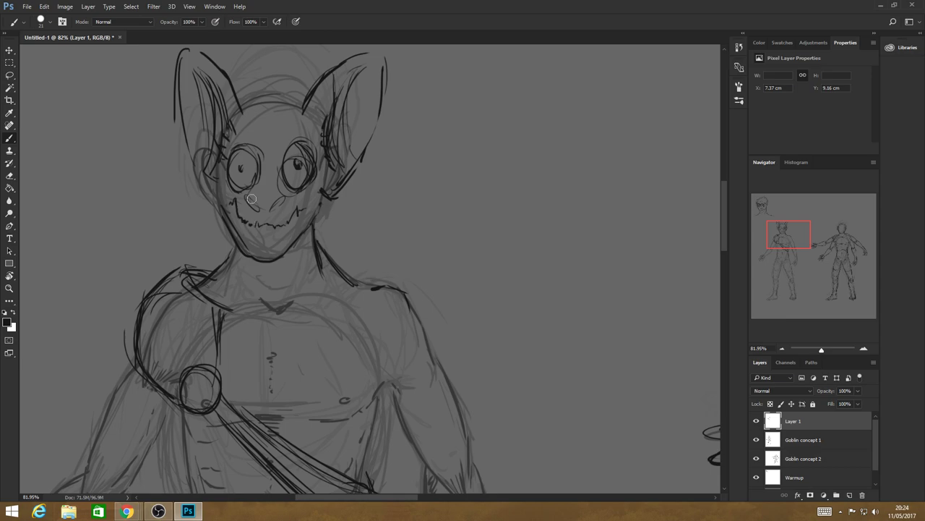
pyautogui.moveTo(281, 158); pyautogui.dragTo(316, 139)
pyautogui.moveTo(230, 164); pyautogui.dragTo(258, 146)
# Undo the rough eye strokes and redraw both eyes as clean ovals
pyautogui.hotkey('ctrl', 'alt', 'z')
pyautogui.press(']')
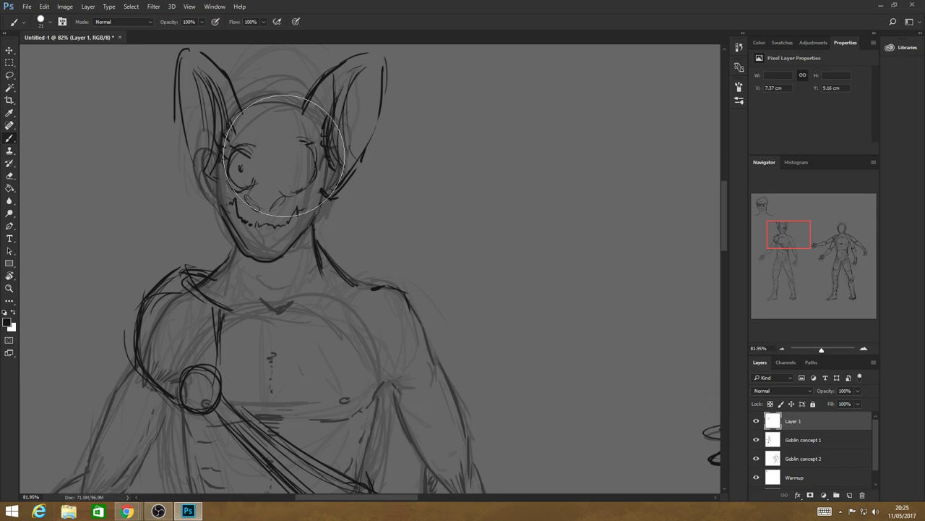
pyautogui.hotkey('ctrl', 'alt', 'z')
pyautogui.press('[')
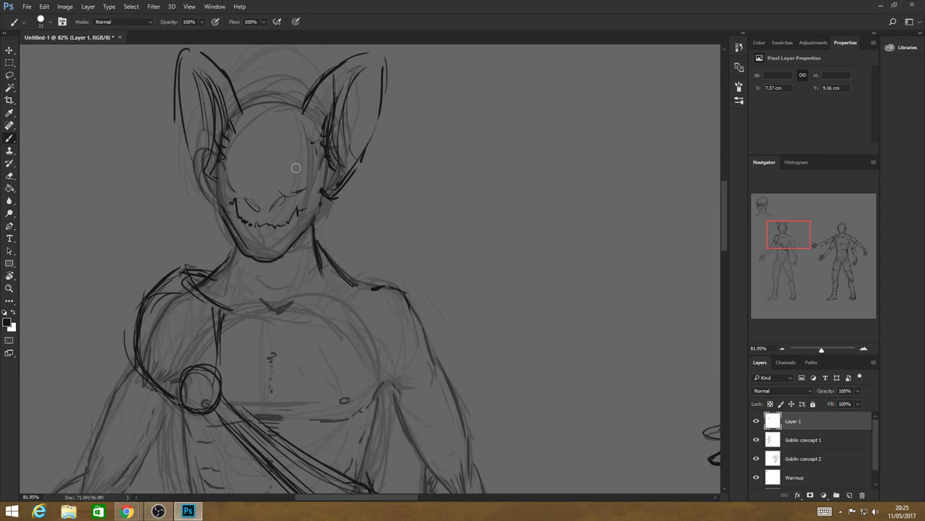
pyautogui.moveTo(303, 147); pyautogui.dragTo(312, 180)
pyautogui.moveTo(230, 146); pyautogui.dragTo(228, 148)
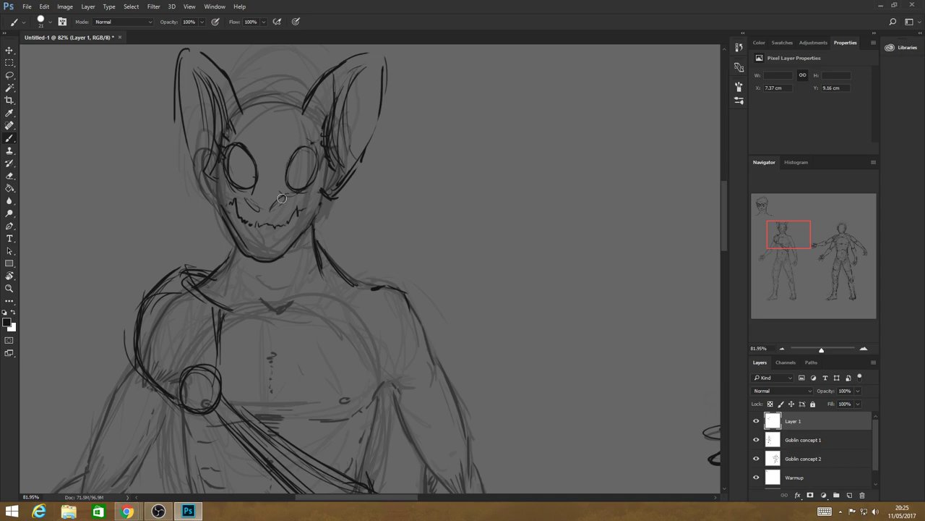
# Mark the nostrils, hatch the forehead and darken the left cheek outline
pyautogui.moveTo(281, 199); pyautogui.dragTo(258, 211)
pyautogui.moveTo(266, 204); pyautogui.dragTo(267, 197)
pyautogui.moveTo(265, 132); pyautogui.dragTo(277, 133)
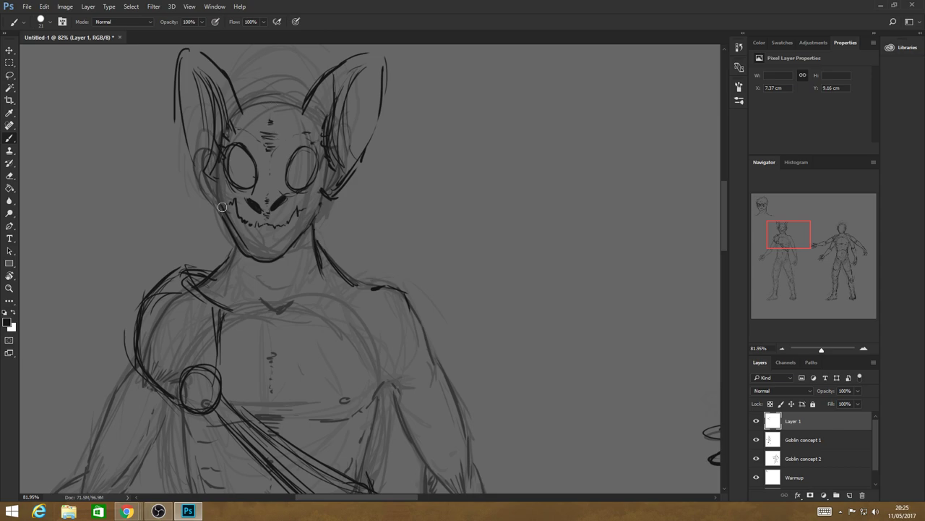
pyautogui.moveTo(222, 207)
pyautogui.mouseDown()
pyautogui.moveTo(218, 198)
pyautogui.moveTo(220, 210)
pyautogui.mouseUp()
# Remove the shoulder and strap strokes, then draw the left jaw, mouth edge and a tooth
pyautogui.hotkey('ctrl', 'z')
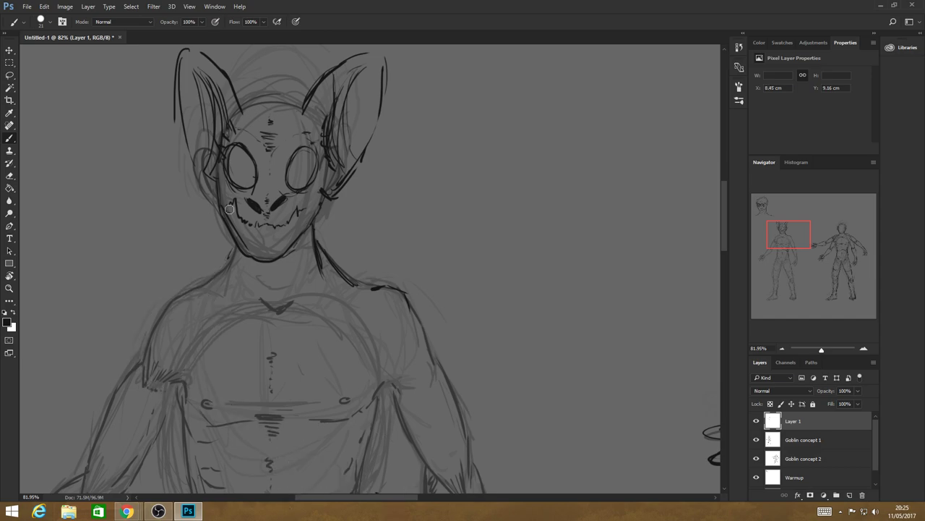
pyautogui.moveTo(229, 209)
pyautogui.mouseDown()
pyautogui.moveTo(249, 230)
pyautogui.moveTo(294, 229)
pyautogui.moveTo(303, 213)
pyautogui.mouseUp()
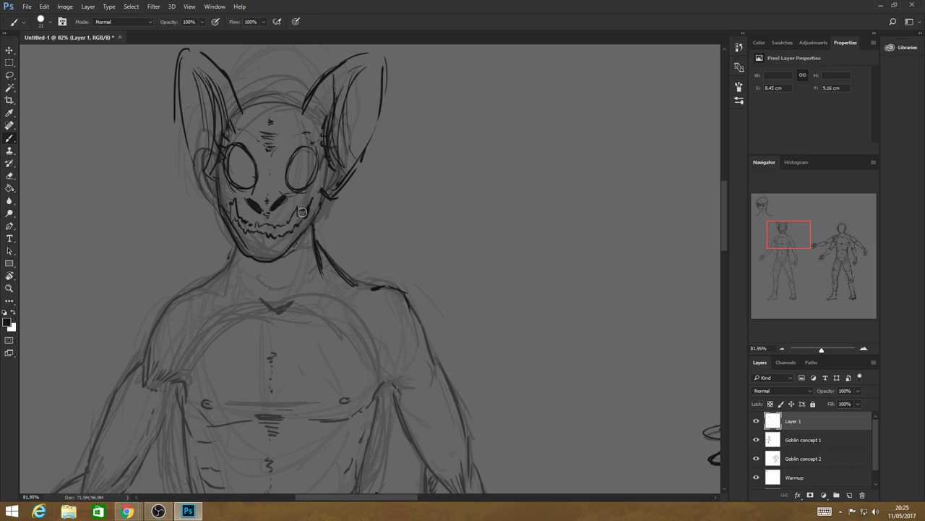
pyautogui.moveTo(233, 204); pyautogui.dragTo(242, 221)
pyautogui.moveTo(296, 227); pyautogui.dragTo(300, 212)
# Dot pupils into both eyes, add three head spikes and redraw the jaw and chin darker
pyautogui.click(300, 172)
pyautogui.click(242, 171)
pyautogui.moveTo(246, 113); pyautogui.dragTo(267, 94)
pyautogui.moveTo(286, 107); pyautogui.dragTo(301, 89)
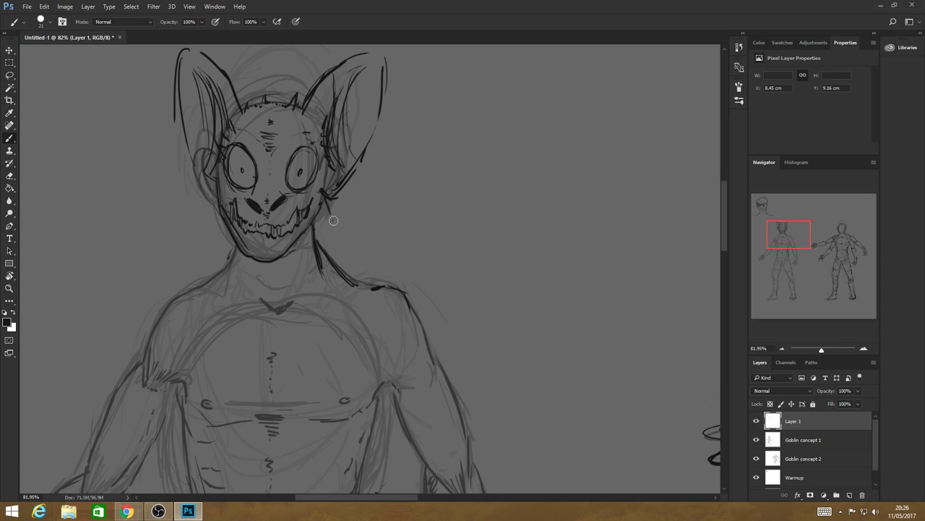
pyautogui.moveTo(333, 220); pyautogui.dragTo(318, 228)
pyautogui.moveTo(216, 185)
pyautogui.mouseDown()
pyautogui.moveTo(213, 219)
pyautogui.moveTo(277, 276)
pyautogui.mouseUp()
pyautogui.moveTo(302, 235); pyautogui.dragTo(255, 273)
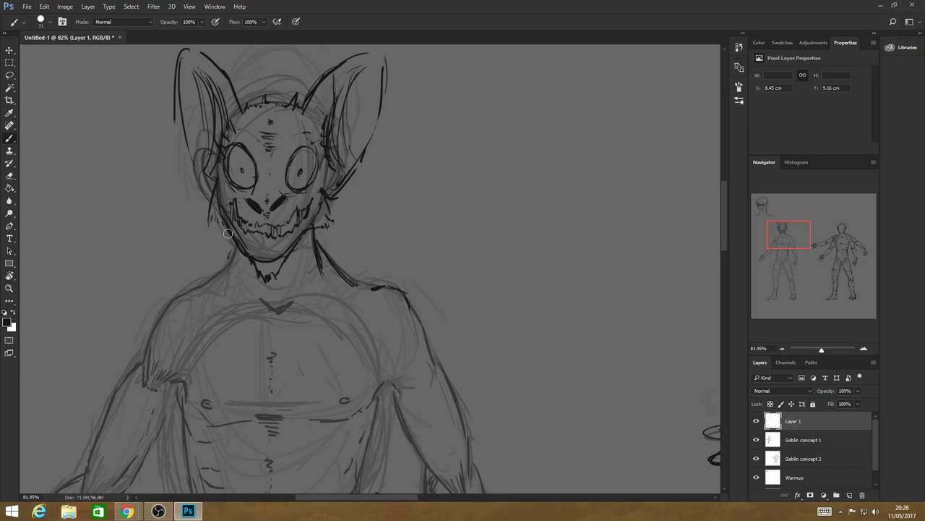
# Reframe the head and redraw the right ear's tip extending up and outward
pyautogui.press('z')
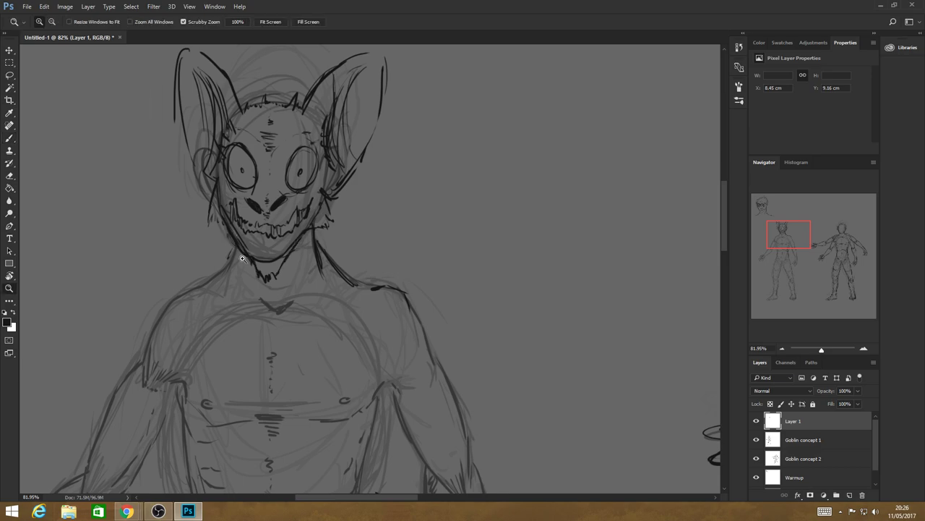
pyautogui.scroll(-3, 363, 310)
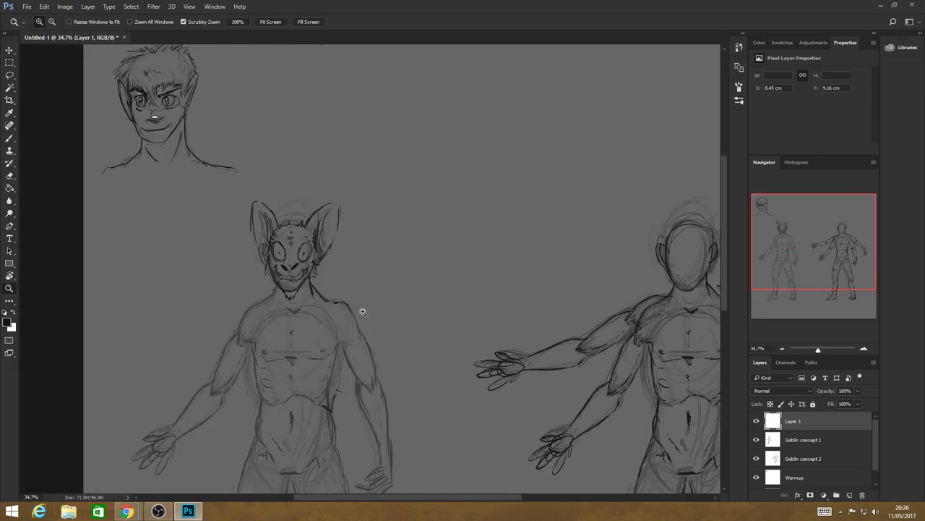
pyautogui.scroll(3, 325, 300)
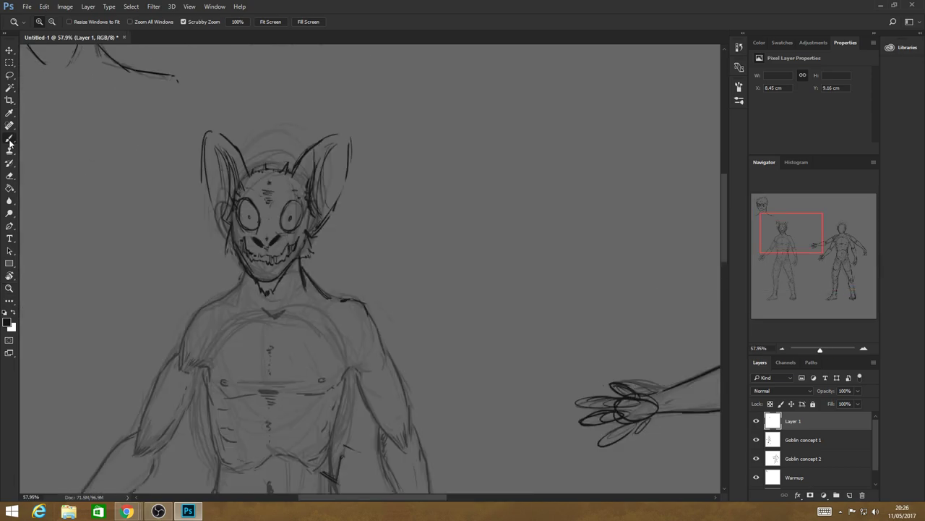
pyautogui.click(9, 139)
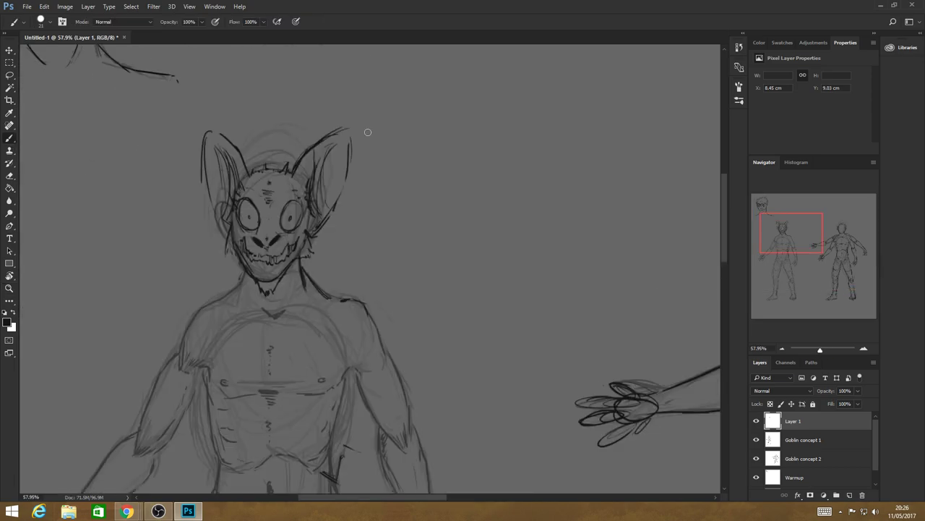
pyautogui.moveTo(318, 138); pyautogui.dragTo(380, 119)
pyautogui.moveTo(388, 123)
pyautogui.mouseDown()
pyautogui.moveTo(400, 161)
pyautogui.moveTo(342, 215)
pyautogui.mouseUp()
pyautogui.hotkey('ctrl', 'alt', 'z')
pyautogui.hotkey('ctrl', 'alt', 'z')
pyautogui.hotkey('ctrl', 'alt', 'z')
pyautogui.hotkey('ctrl', 'alt', 'z')
pyautogui.moveTo(337, 130)
pyautogui.mouseDown()
pyautogui.moveTo(363, 117)
pyautogui.moveTo(374, 135)
pyautogui.mouseUp()
# Erase the left ear's old outline and redraw its outer edge
pyautogui.moveTo(367, 167); pyautogui.dragTo(315, 219)
pyautogui.moveTo(209, 116)
pyautogui.mouseDown()
pyautogui.moveTo(189, 107)
pyautogui.moveTo(204, 191)
pyautogui.moveTo(223, 227)
pyautogui.mouseUp()
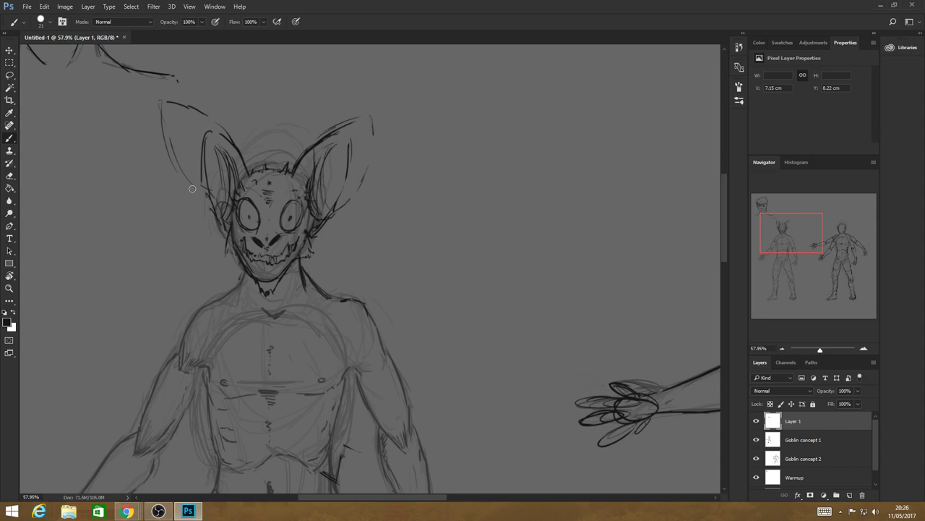
pyautogui.press('e')
pyautogui.click(189, 137)
pyautogui.hotkey('ctrl', 'z')
pyautogui.moveTo(210, 124); pyautogui.dragTo(201, 208)
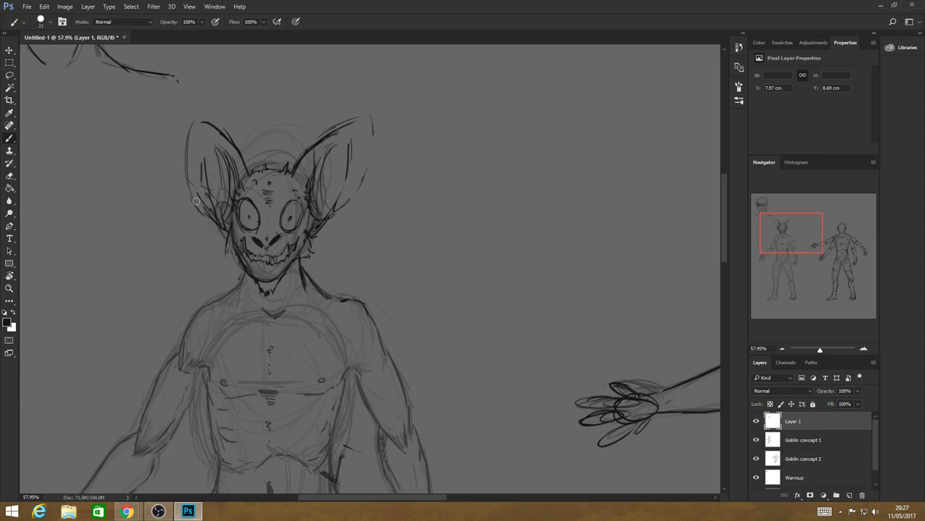
pyautogui.moveTo(196, 201); pyautogui.dragTo(190, 161)
pyautogui.press(']')
pyautogui.press(']')
pyautogui.press(']')
pyautogui.press(']')
pyautogui.press(']')
pyautogui.press(']')
pyautogui.press(']')
pyautogui.press(']')
pyautogui.press(']')
pyautogui.press(']')
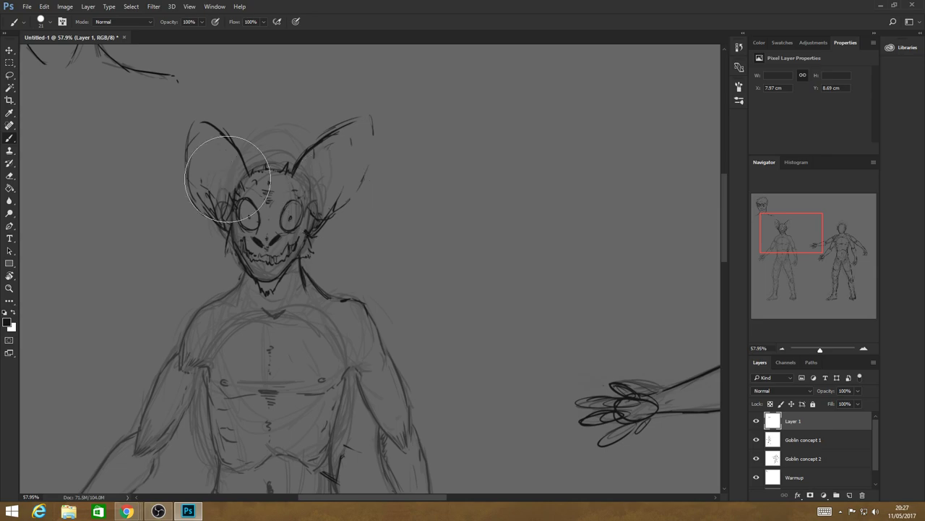
pyautogui.hotkey('ctrl', 'z')
pyautogui.press('[')
pyautogui.press('[')
pyautogui.press('[')
pyautogui.press('[')
pyautogui.press('[')
pyautogui.press('[')
pyautogui.press('[')
pyautogui.press('[')
pyautogui.press('[')
pyautogui.press('[')
# Ink the outer and inner edges of both large ears
pyautogui.moveTo(312, 207); pyautogui.dragTo(311, 195)
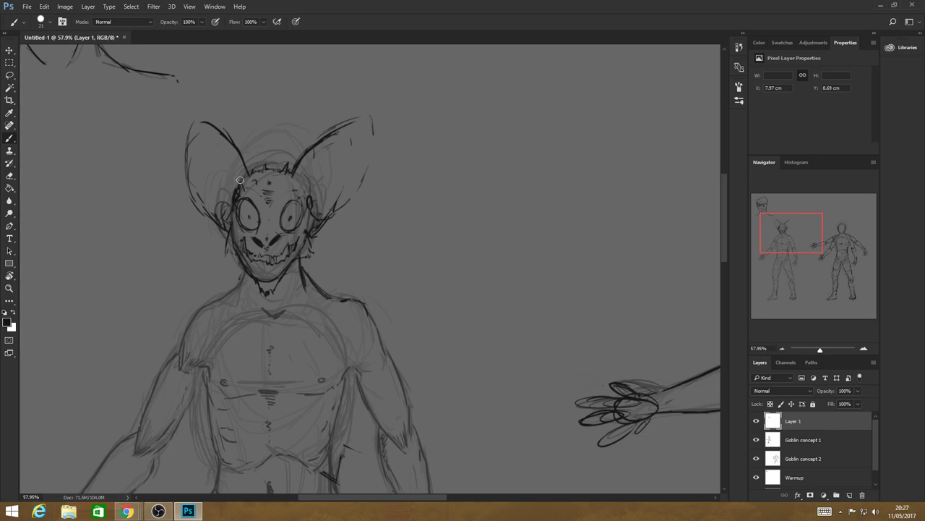
pyautogui.moveTo(242, 170); pyautogui.dragTo(238, 153)
pyautogui.moveTo(189, 127); pyautogui.dragTo(196, 199)
pyautogui.moveTo(362, 170)
pyautogui.mouseDown()
pyautogui.moveTo(373, 138)
pyautogui.moveTo(334, 214)
pyautogui.mouseUp()
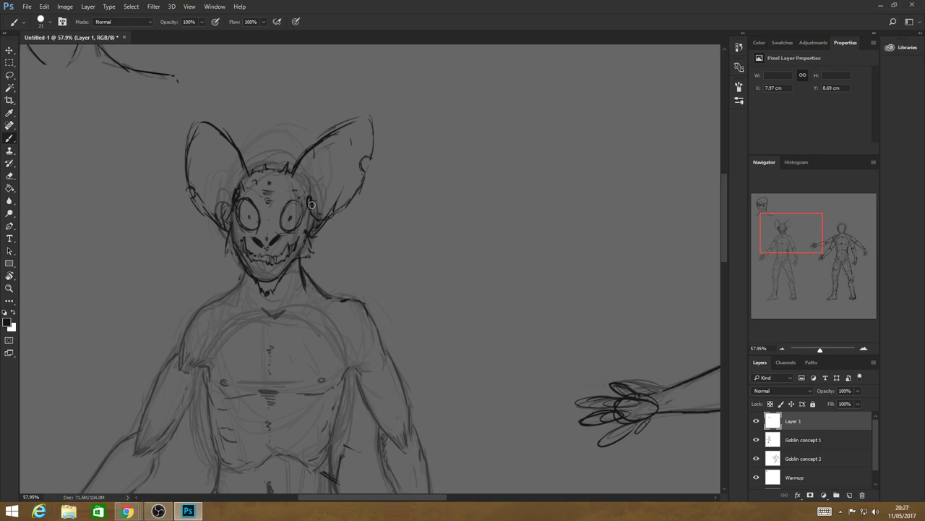
pyautogui.moveTo(311, 205)
pyautogui.mouseDown()
pyautogui.moveTo(311, 166)
pyautogui.moveTo(350, 133)
pyautogui.mouseUp()
pyautogui.moveTo(328, 167); pyautogui.dragTo(331, 205)
pyautogui.moveTo(232, 202); pyautogui.dragTo(225, 156)
# Add a small eye highlight and a dark nose stroke, then fit the whole image on screen
pyautogui.press('z')
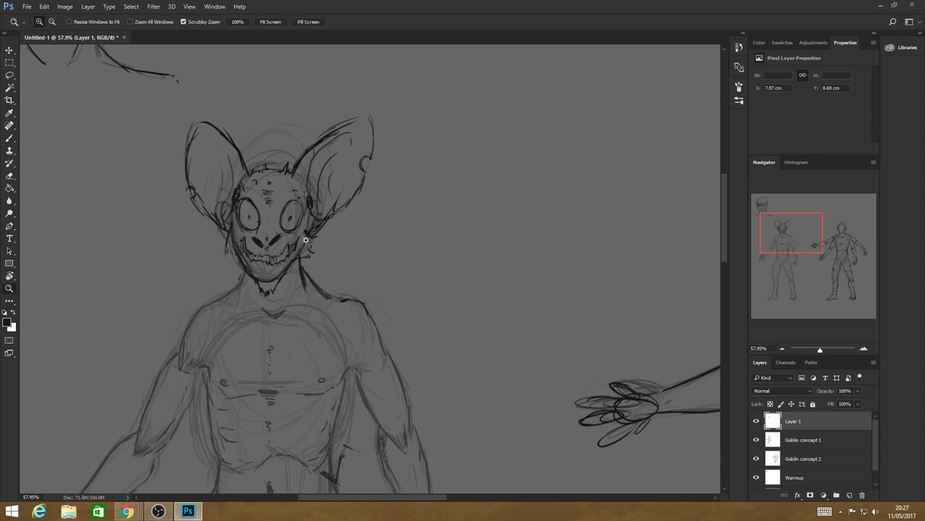
pyautogui.click(306, 239)
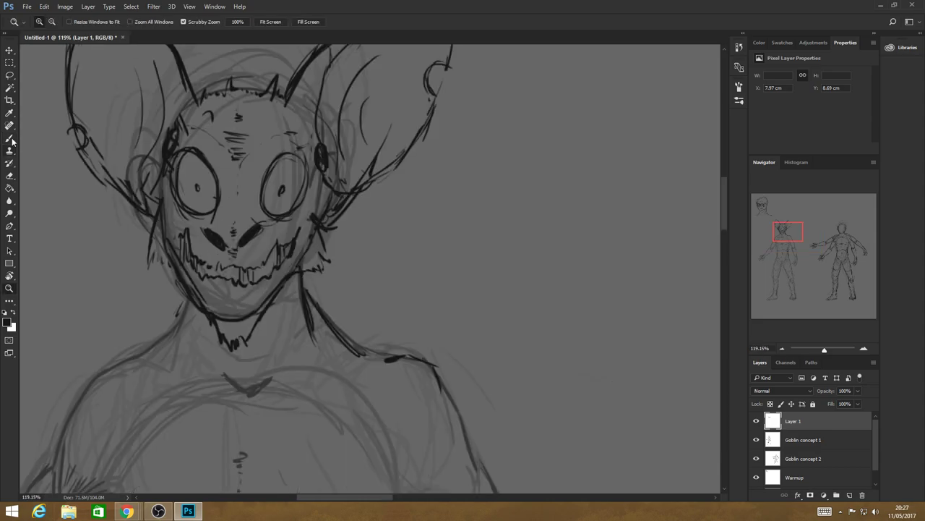
pyautogui.click(11, 139)
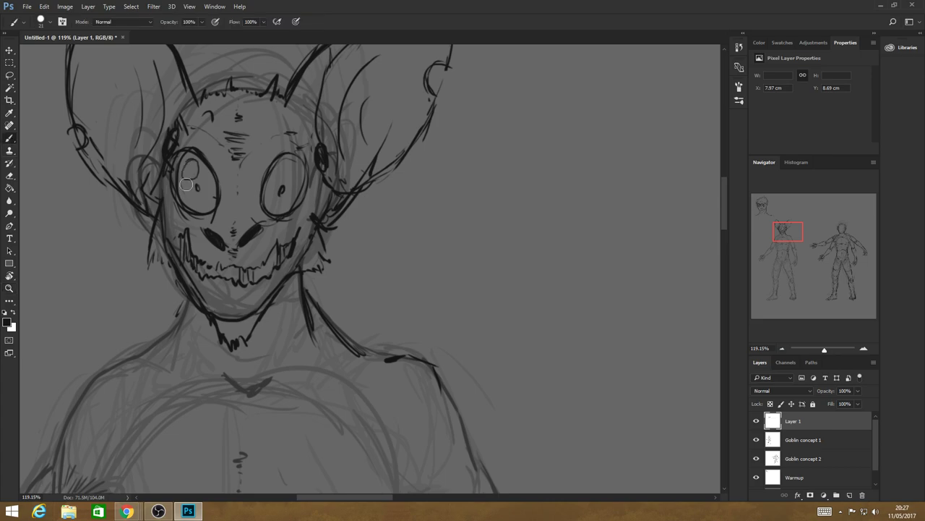
pyautogui.moveTo(272, 173); pyautogui.dragTo(275, 170)
pyautogui.moveTo(234, 249); pyautogui.dragTo(247, 239)
pyautogui.press('z')
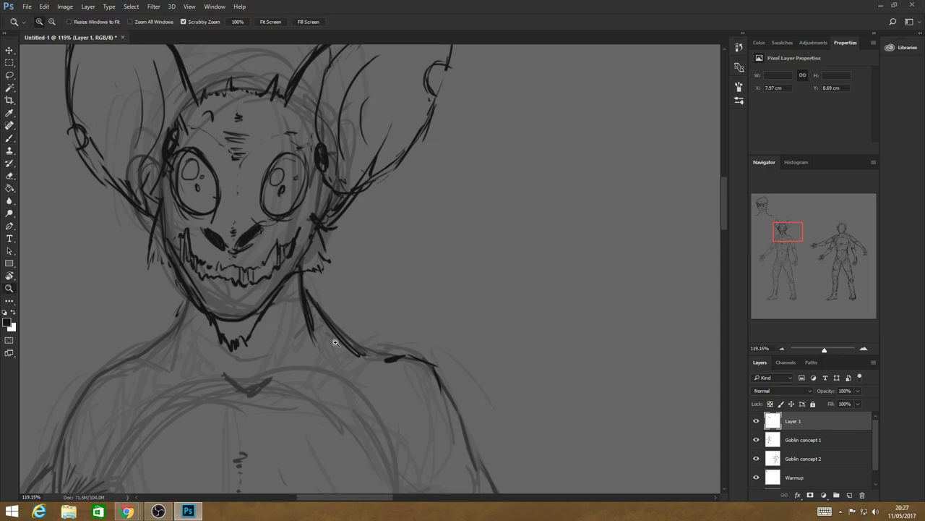
pyautogui.hotkey('ctrl', '0')
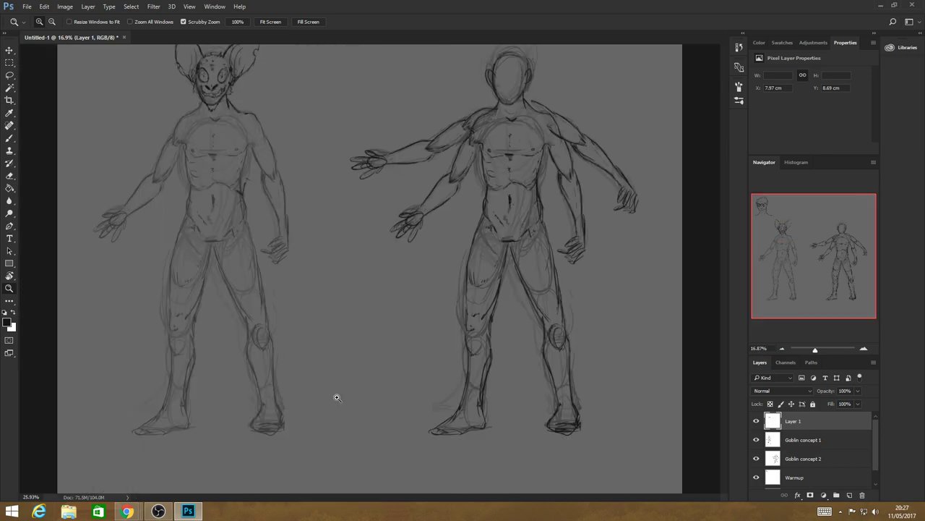
pyautogui.moveTo(336, 397); pyautogui.dragTo(722, 255)
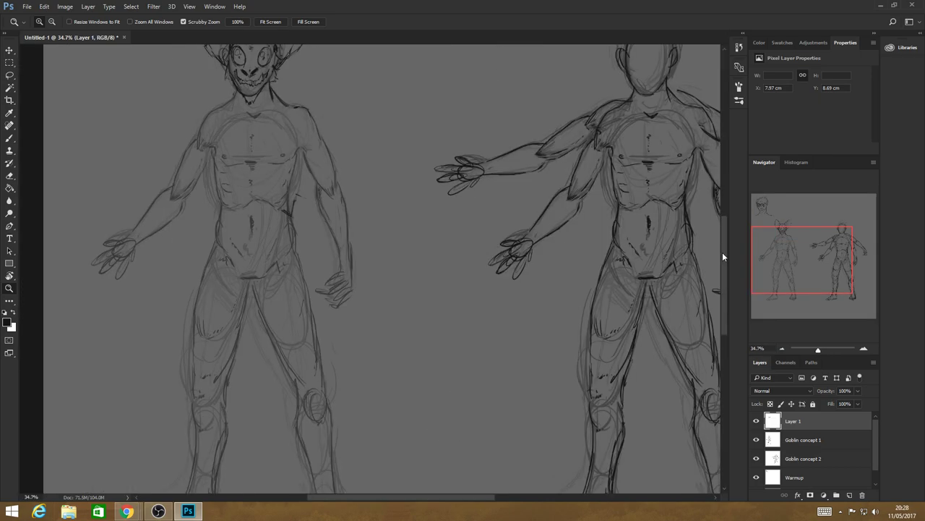
# Draw the goblin's neckline and fur around the neck and shoulders
pyautogui.scroll(2, 722, 251)
pyautogui.press('b')
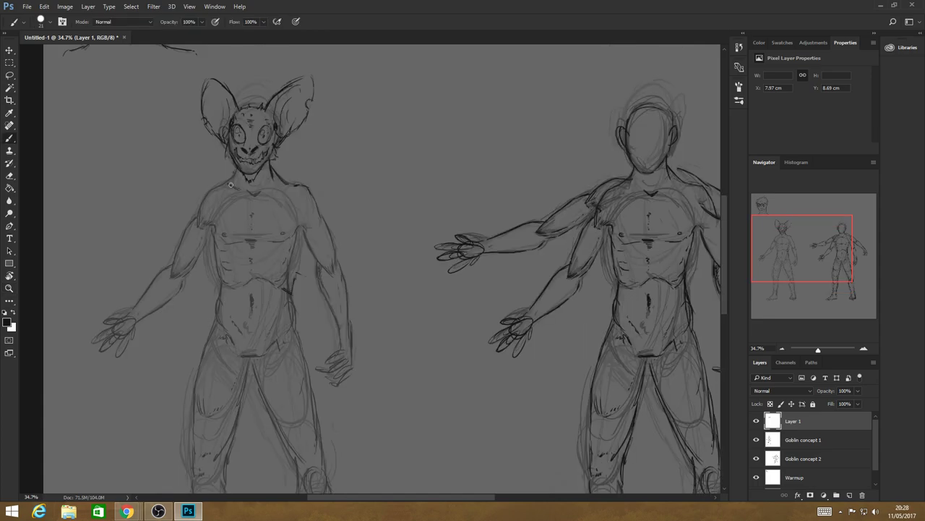
pyautogui.moveTo(230, 185); pyautogui.dragTo(263, 187)
pyautogui.moveTo(225, 181)
pyautogui.mouseDown()
pyautogui.moveTo(199, 196)
pyautogui.moveTo(181, 236)
pyautogui.moveTo(209, 252)
pyautogui.moveTo(229, 248)
pyautogui.moveTo(243, 219)
pyautogui.mouseUp()
pyautogui.moveTo(312, 190); pyautogui.dragTo(299, 162)
pyautogui.moveTo(294, 186); pyautogui.dragTo(282, 176)
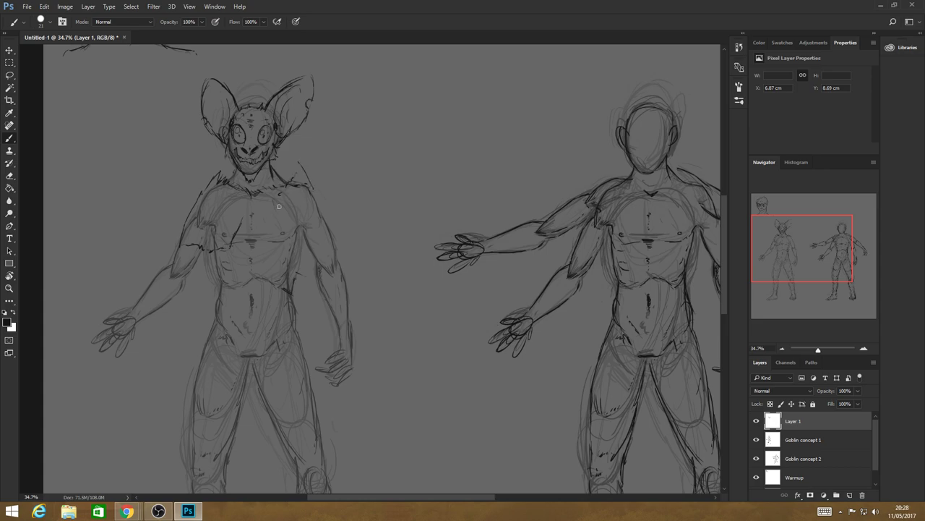
# Ink chest and right-shoulder lines and start the stick shaft in the hand
pyautogui.moveTo(272, 193); pyautogui.dragTo(283, 231)
pyautogui.moveTo(297, 250); pyautogui.dragTo(306, 253)
pyautogui.moveTo(311, 181)
pyautogui.mouseDown()
pyautogui.moveTo(327, 211)
pyautogui.moveTo(313, 255)
pyautogui.mouseUp()
pyautogui.moveTo(236, 236); pyautogui.dragTo(282, 239)
pyautogui.moveTo(107, 261); pyautogui.dragTo(121, 327)
pyautogui.moveTo(100, 261)
pyautogui.mouseDown()
pyautogui.moveTo(128, 358)
pyautogui.moveTo(139, 365)
pyautogui.mouseUp()
# Extend the spear shaft up into a hooked tip and down to a pointed end below the hand
pyautogui.moveTo(114, 325); pyautogui.dragTo(116, 244)
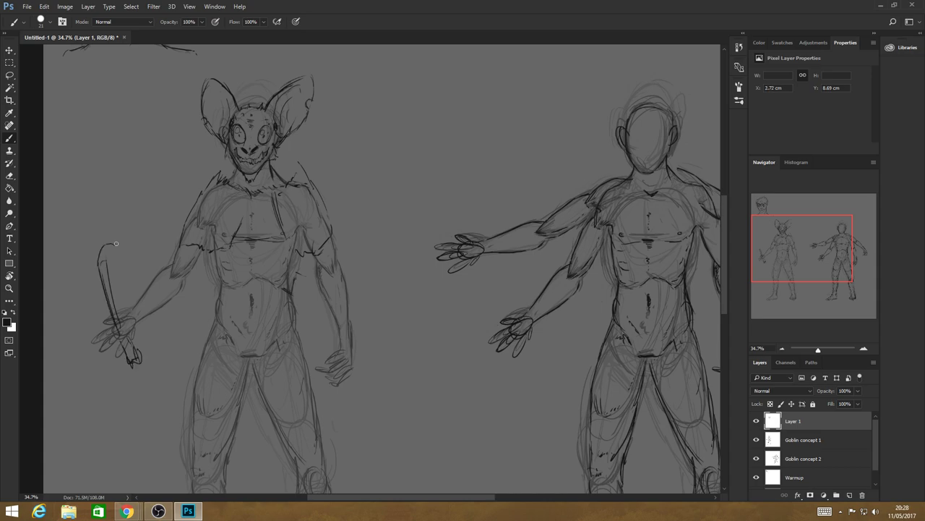
pyautogui.moveTo(119, 312)
pyautogui.mouseDown()
pyautogui.moveTo(99, 242)
pyautogui.moveTo(128, 108)
pyautogui.moveTo(123, 235)
pyautogui.mouseUp()
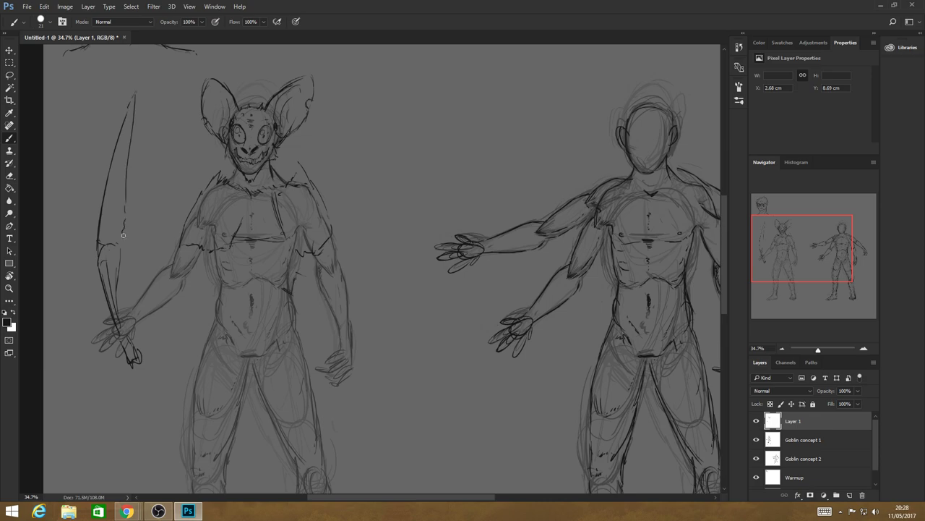
pyautogui.moveTo(130, 361); pyautogui.dragTo(146, 421)
pyautogui.moveTo(143, 365); pyautogui.dragTo(156, 439)
pyautogui.moveTo(129, 385); pyautogui.dragTo(141, 410)
pyautogui.moveTo(404, 498); pyautogui.dragTo(376, 497)
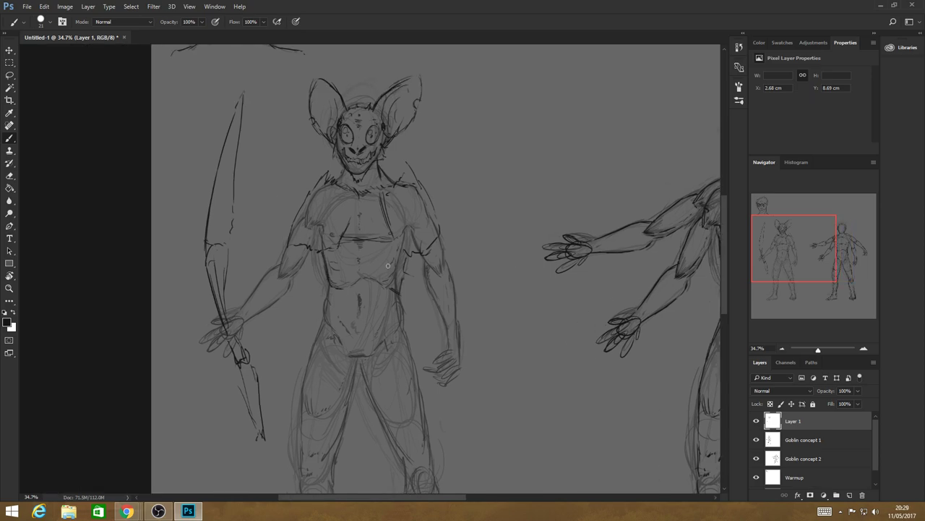
# Ink the torso side, belly line, and the wide belt band and waistband across the midriff
pyautogui.moveTo(323, 261); pyautogui.dragTo(326, 298)
pyautogui.moveTo(333, 282); pyautogui.dragTo(357, 288)
pyautogui.moveTo(325, 253); pyautogui.dragTo(395, 258)
pyautogui.moveTo(333, 314); pyautogui.dragTo(397, 310)
pyautogui.moveTo(329, 312)
pyautogui.mouseDown()
pyautogui.moveTo(319, 340)
pyautogui.moveTo(394, 339)
pyautogui.mouseUp()
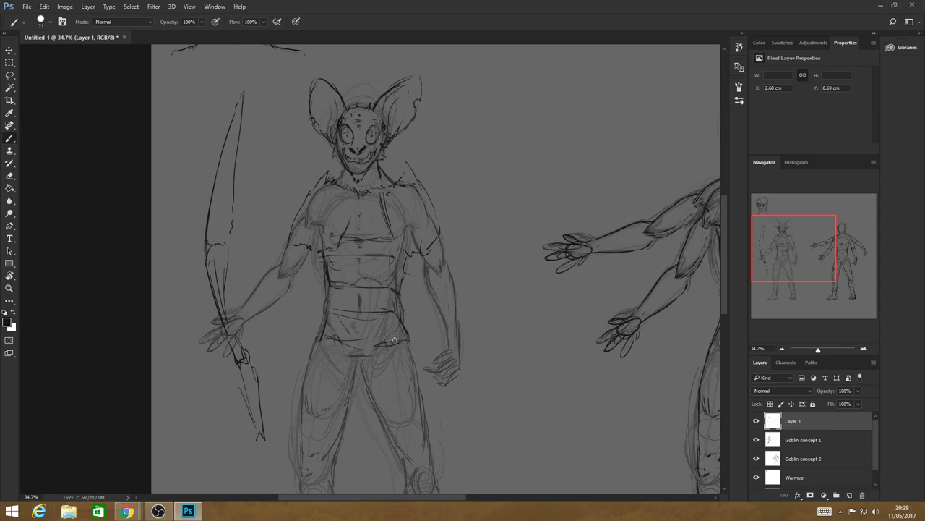
# Outline the left leg down to its cuff and add cleanup lines down the right leg
pyautogui.moveTo(317, 343)
pyautogui.mouseDown()
pyautogui.moveTo(295, 447)
pyautogui.moveTo(333, 462)
pyautogui.mouseUp()
pyautogui.moveTo(353, 370); pyautogui.dragTo(331, 466)
pyautogui.moveTo(371, 358); pyautogui.dragTo(434, 457)
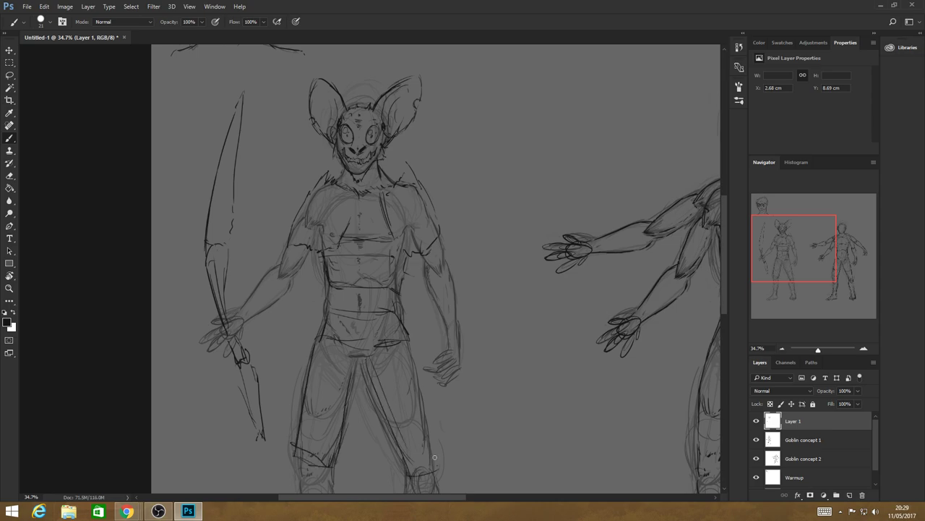
# Trace both knees and shins down to the ankles with darker strokes
pyautogui.moveTo(722, 271); pyautogui.dragTo(722, 322)
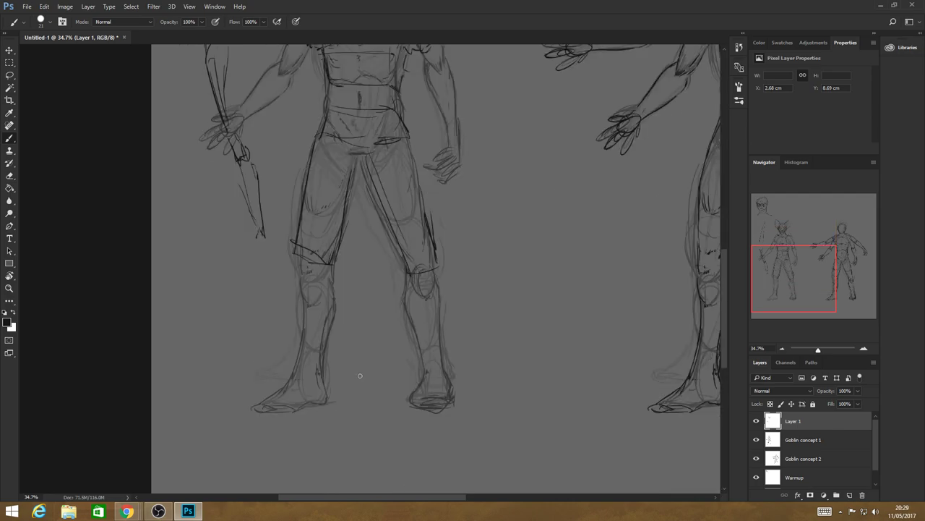
pyautogui.moveTo(291, 288)
pyautogui.mouseDown()
pyautogui.moveTo(335, 286)
pyautogui.moveTo(294, 373)
pyautogui.mouseUp()
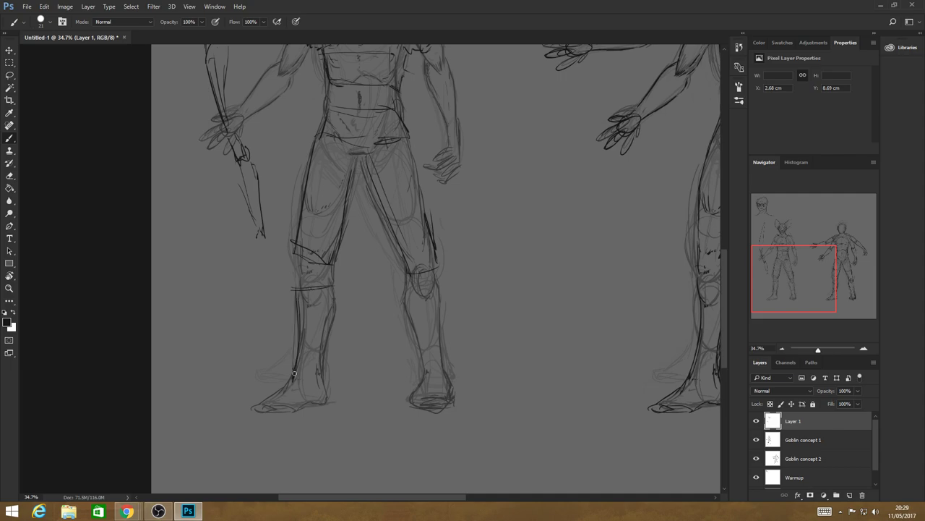
pyautogui.moveTo(337, 288); pyautogui.dragTo(309, 381)
pyautogui.moveTo(426, 296); pyautogui.dragTo(448, 372)
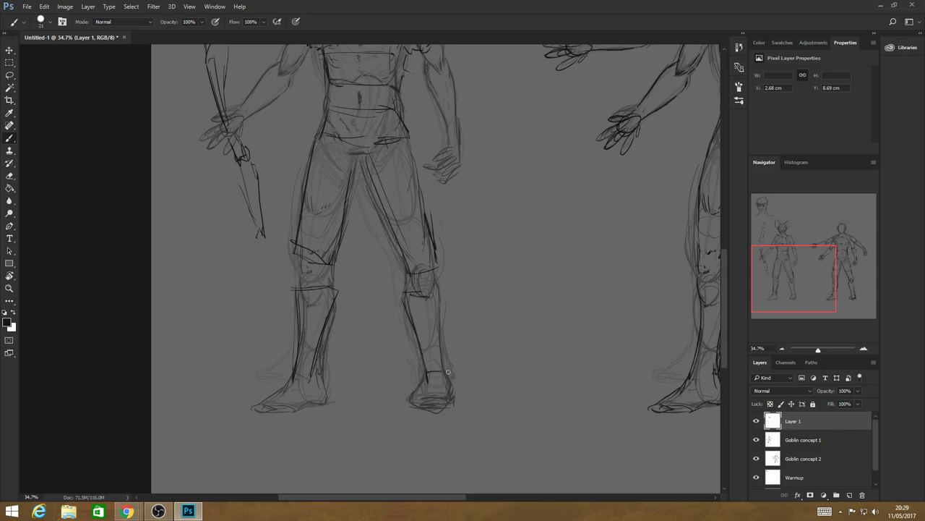
pyautogui.moveTo(433, 291); pyautogui.dragTo(446, 373)
# Reinforce the inner leg lines with short dark strokes
pyautogui.moveTo(370, 181); pyautogui.dragTo(378, 193)
pyautogui.moveTo(377, 201); pyautogui.dragTo(397, 236)
pyautogui.moveTo(347, 209); pyautogui.dragTo(352, 217)
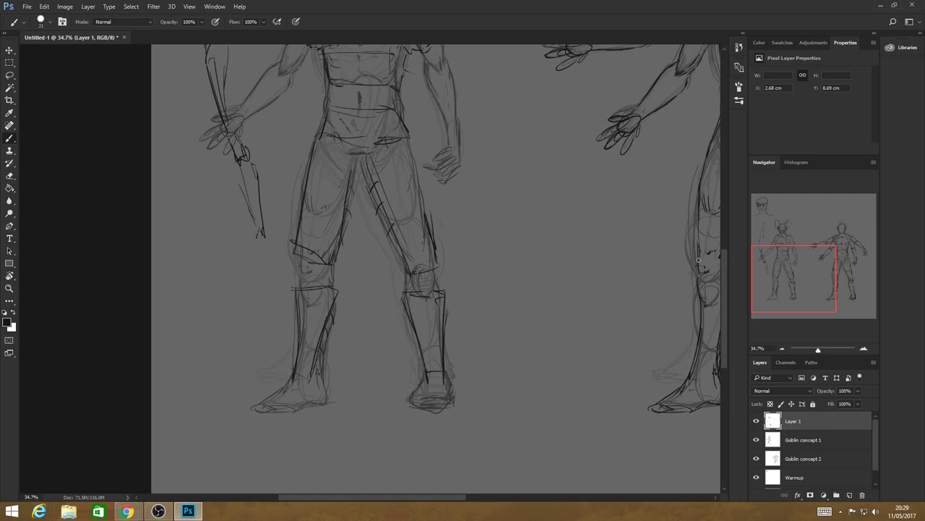
# Ink outlines along both shoulders, upper arms, forearms and left wrist, then zoom out to the whole canvas
pyautogui.scroll(5, 698, 259)
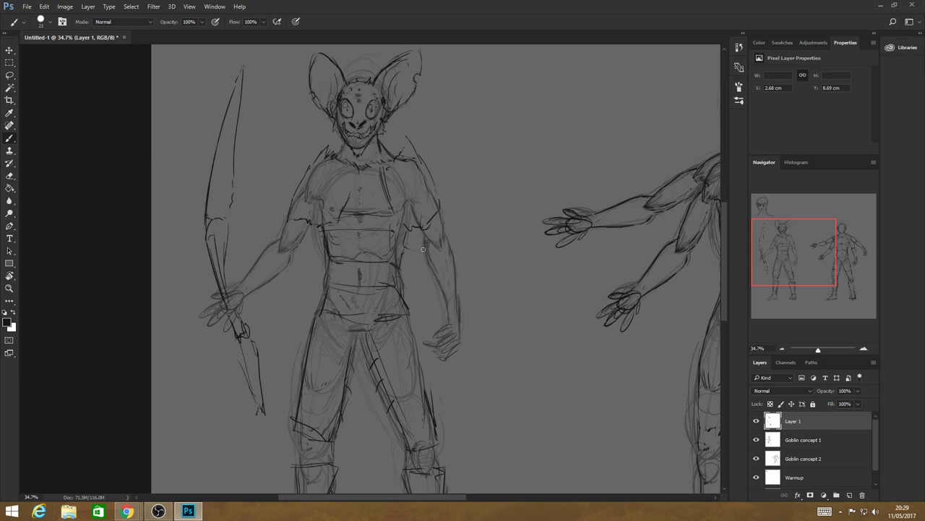
pyautogui.moveTo(441, 209); pyautogui.dragTo(449, 307)
pyautogui.moveTo(453, 240); pyautogui.dragTo(460, 292)
pyautogui.moveTo(267, 250); pyautogui.dragTo(239, 291)
pyautogui.moveTo(246, 293); pyautogui.dragTo(285, 277)
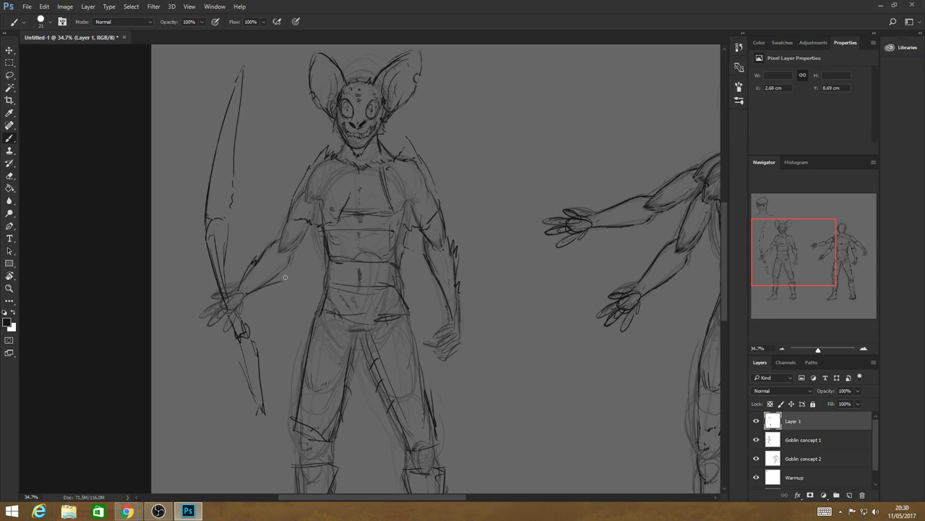
pyautogui.moveTo(279, 217); pyautogui.dragTo(290, 244)
pyautogui.moveTo(227, 298); pyautogui.dragTo(213, 311)
pyautogui.click(9, 287)
pyautogui.moveTo(463, 342); pyautogui.dragTo(409, 341)
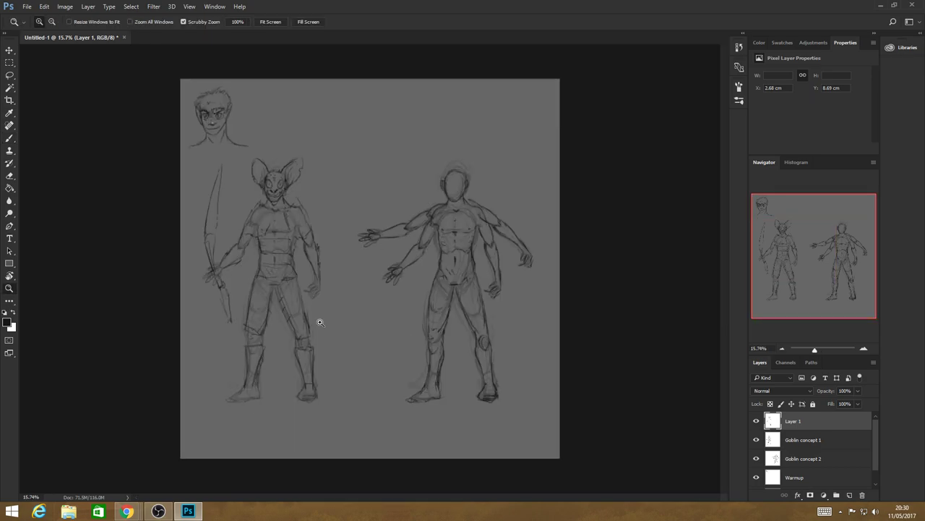
# Merge Layer 1 down into Goblin concept 1 and reframe the view on the sketches
pyautogui.rightClick(807, 421)
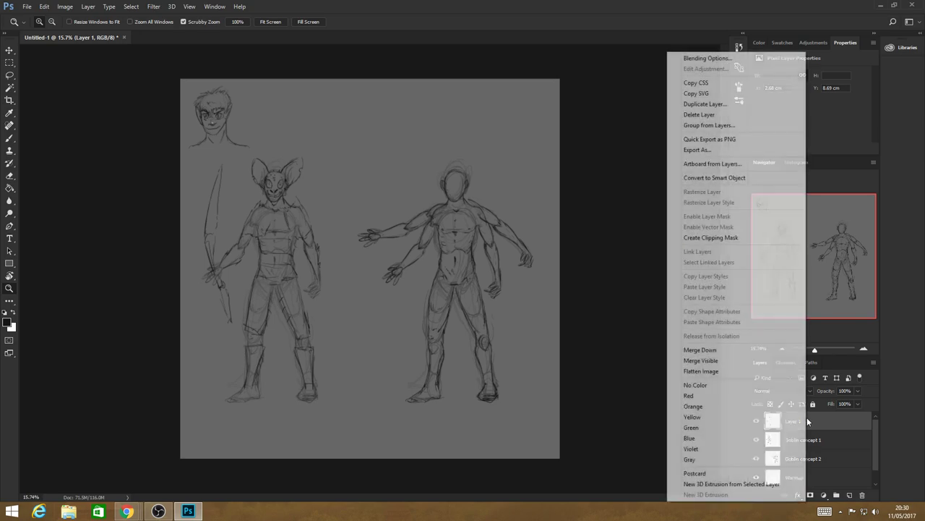
pyautogui.click(700, 349)
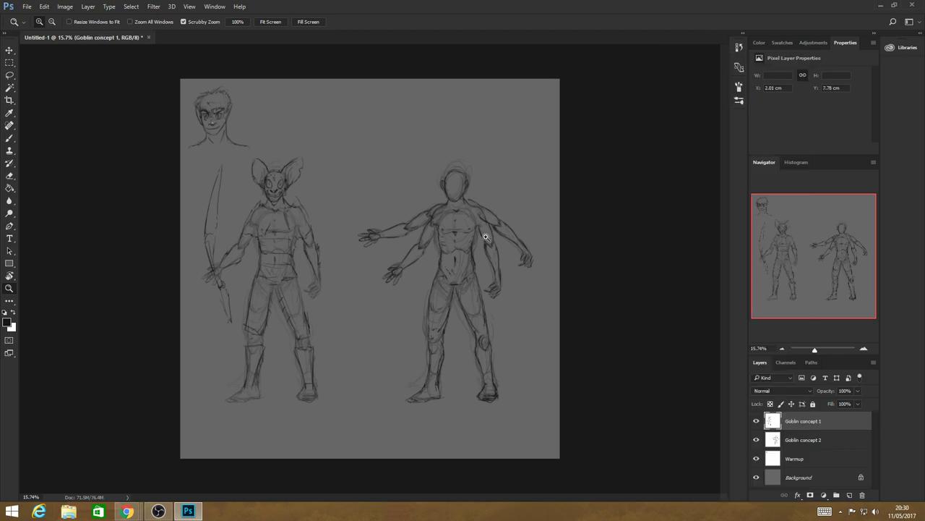
pyautogui.scroll(3, 485, 238)
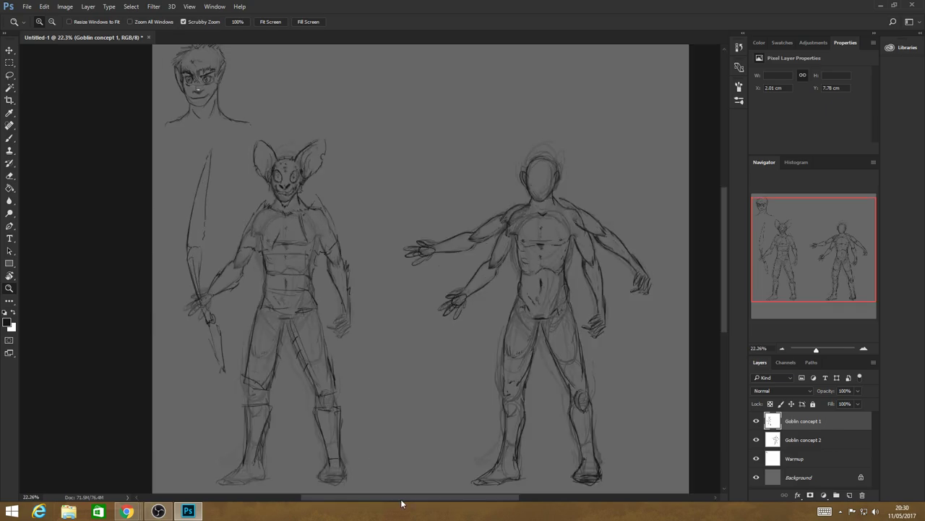
pyautogui.hscroll(-2, 388, 289)
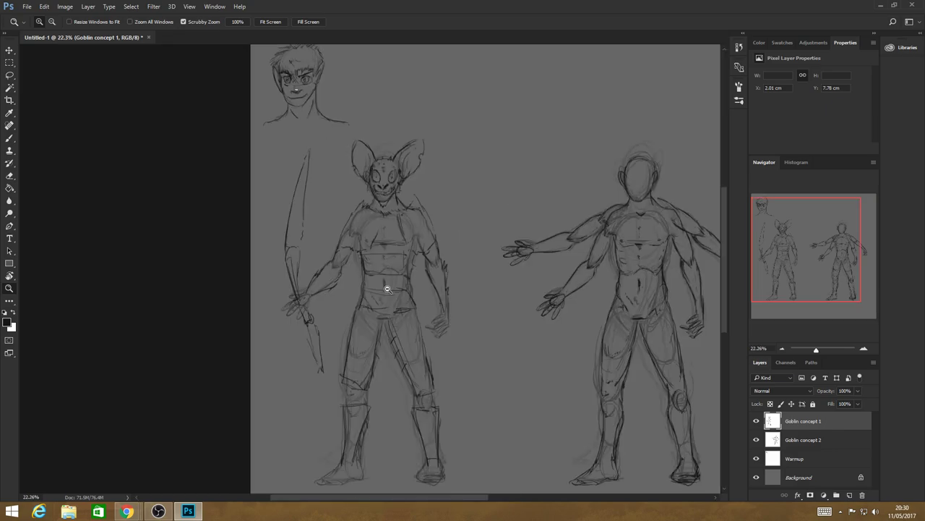
pyautogui.moveTo(387, 289)
pyautogui.mouseDown()
pyautogui.moveTo(350, 379)
pyautogui.moveTo(386, 379)
pyautogui.mouseUp()
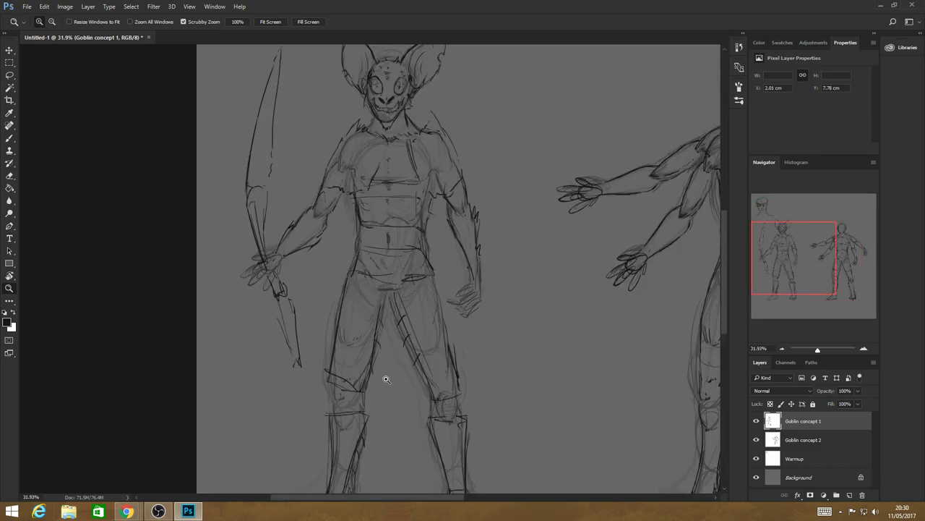
# Add a new layer, fade Goblin concept 1 to 55% opacity, add Layer 2, and zoom in
pyautogui.click(849, 494)
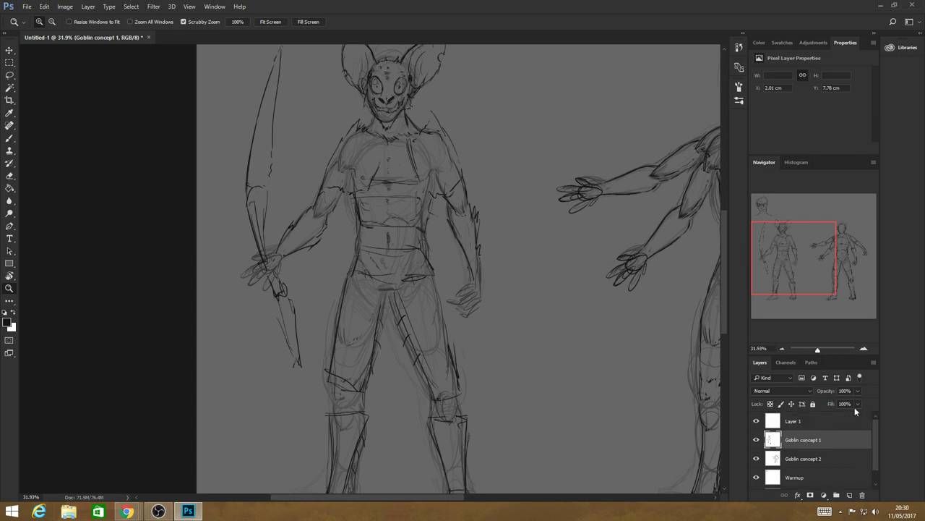
pyautogui.moveTo(857, 390); pyautogui.dragTo(837, 422)
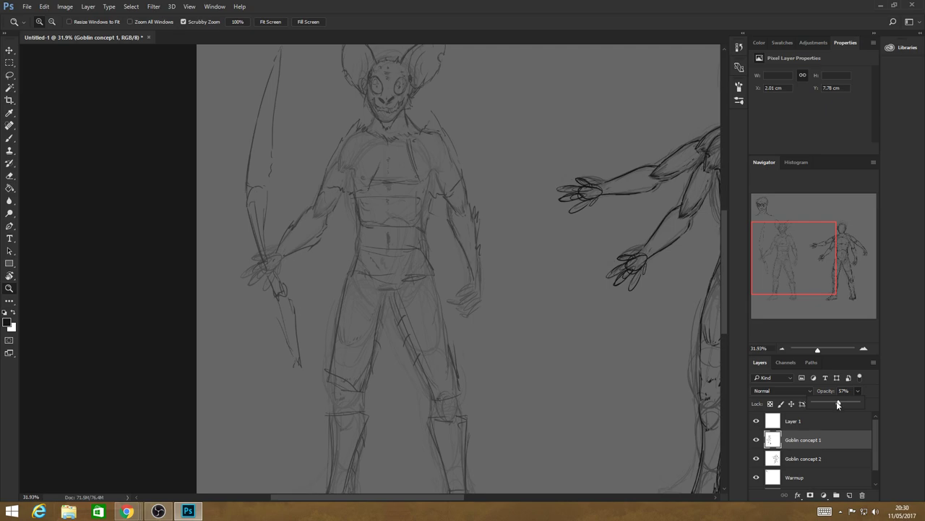
pyautogui.moveTo(838, 405); pyautogui.dragTo(831, 409)
pyautogui.moveTo(833, 423); pyautogui.dragTo(839, 423)
pyautogui.click(849, 497)
pyautogui.click(849, 495)
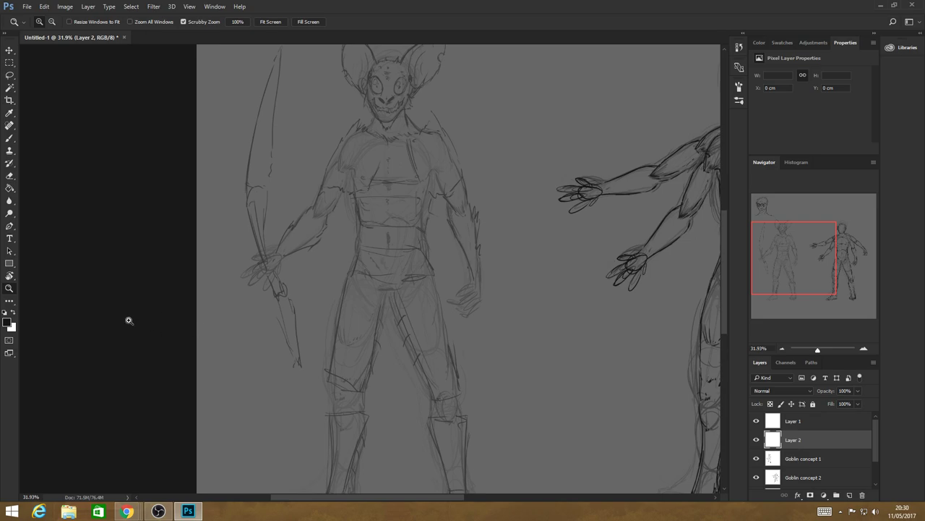
pyautogui.moveTo(128, 320); pyautogui.dragTo(445, 223)
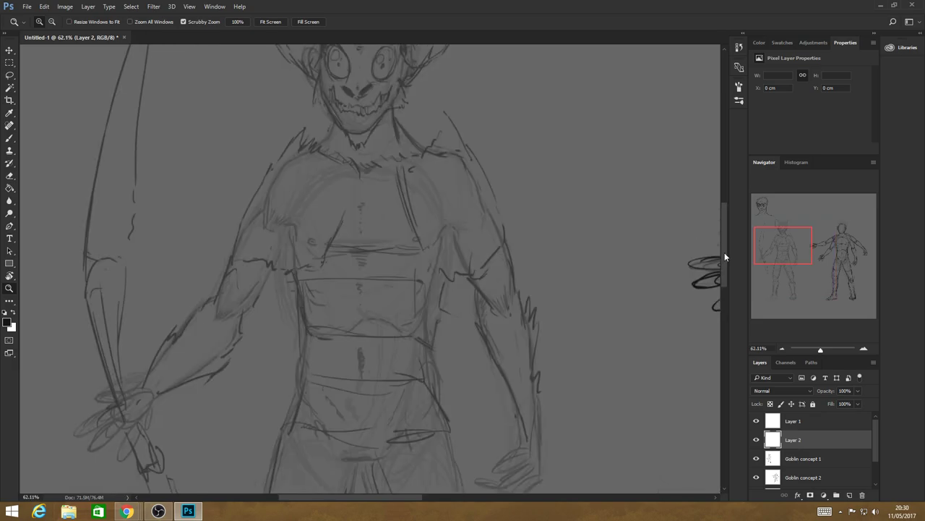
# Zoom to the goblin's face and set the Brush to 17 px with the near-black foreground colour
pyautogui.scroll(5, 243, 329)
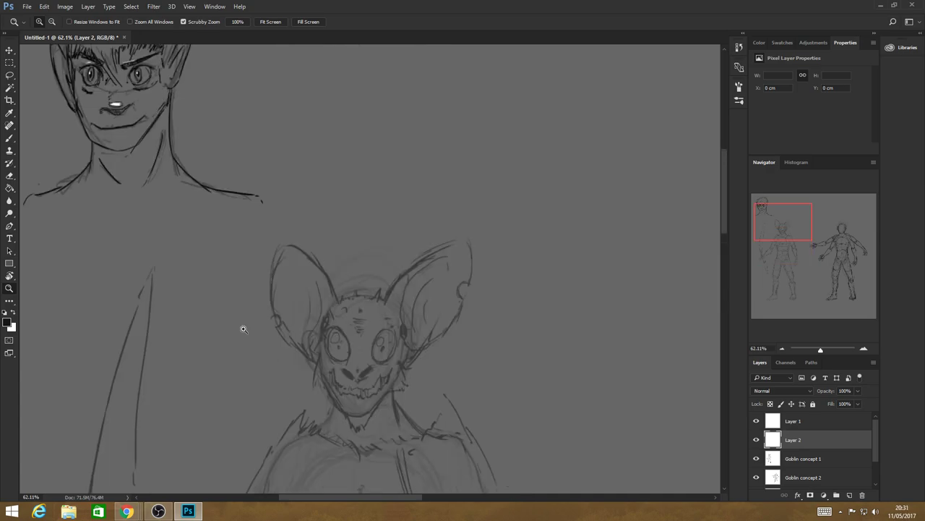
pyautogui.click(390, 375)
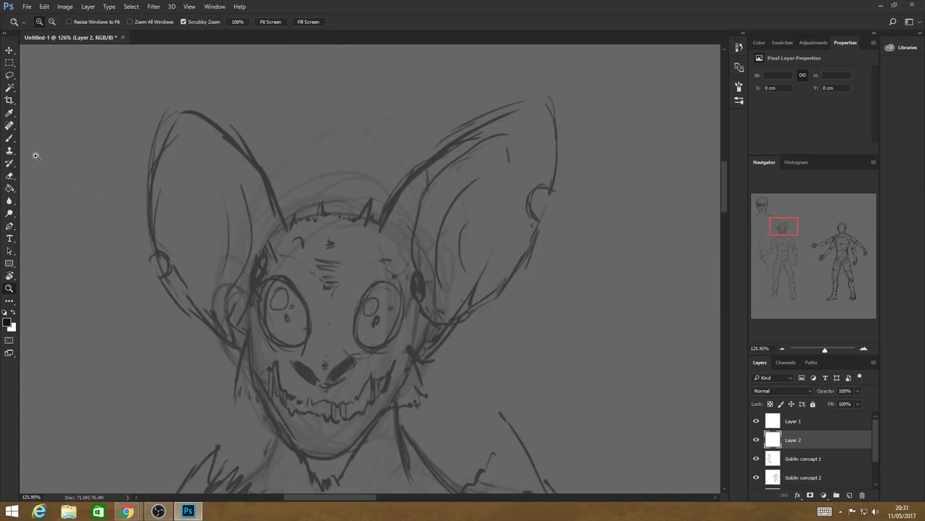
pyautogui.press('b')
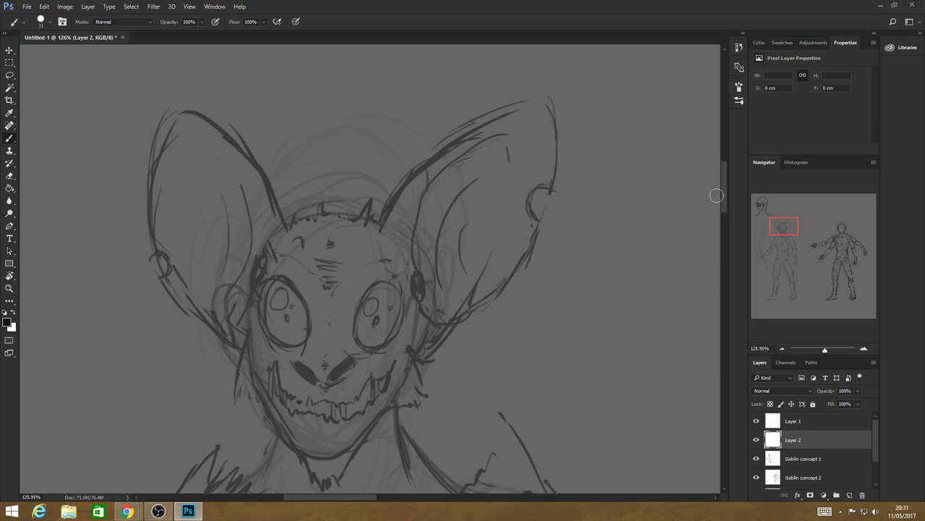
pyautogui.scroll(-1, 716, 195)
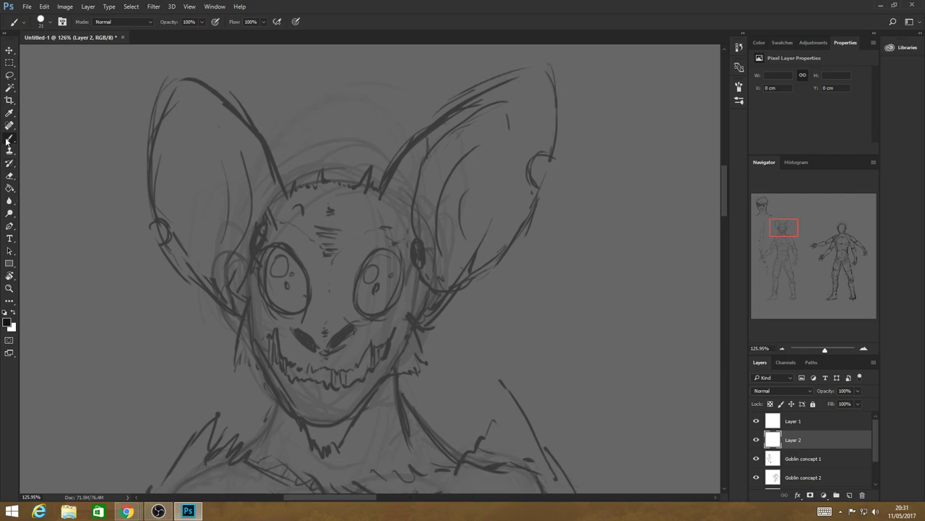
pyautogui.click(44, 21)
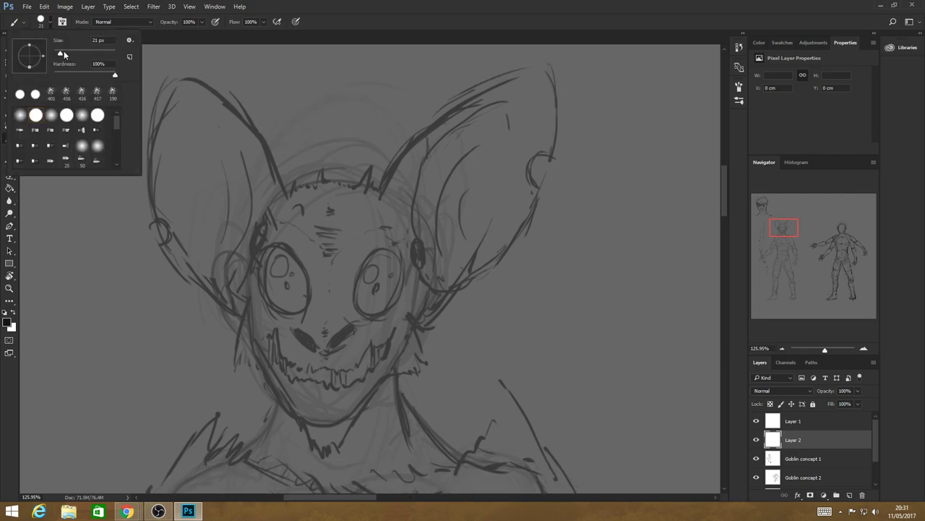
pyautogui.moveTo(64, 54); pyautogui.dragTo(61, 55)
pyautogui.click(7, 322)
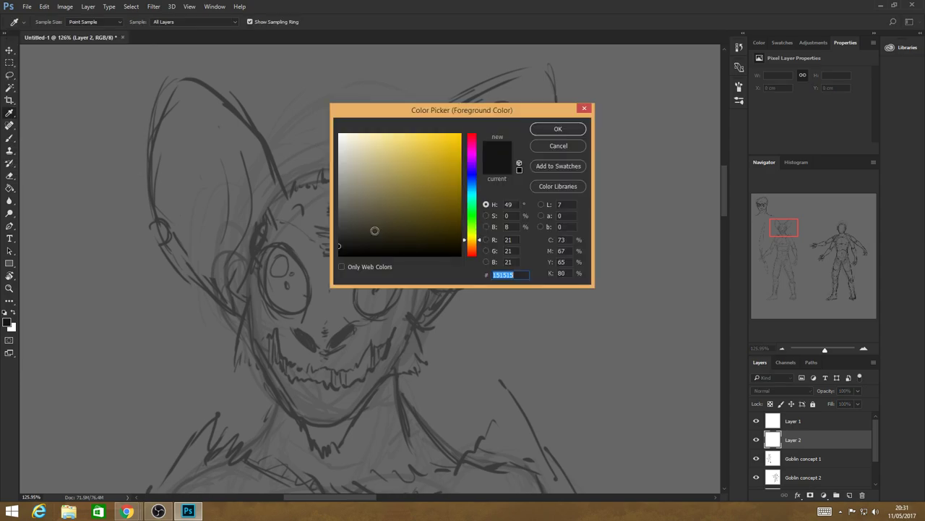
pyautogui.press('Return')
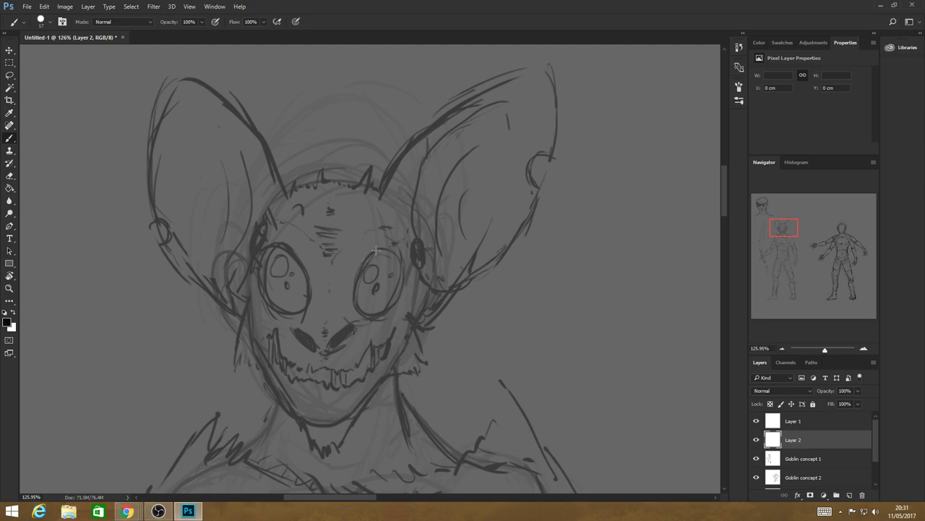
# Ink the right eye with a dark outline ring, filled pupil and small highlight
pyautogui.moveTo(376, 249)
pyautogui.mouseDown()
pyautogui.moveTo(355, 301)
pyautogui.moveTo(379, 314)
pyautogui.moveTo(402, 287)
pyautogui.moveTo(391, 253)
pyautogui.mouseUp()
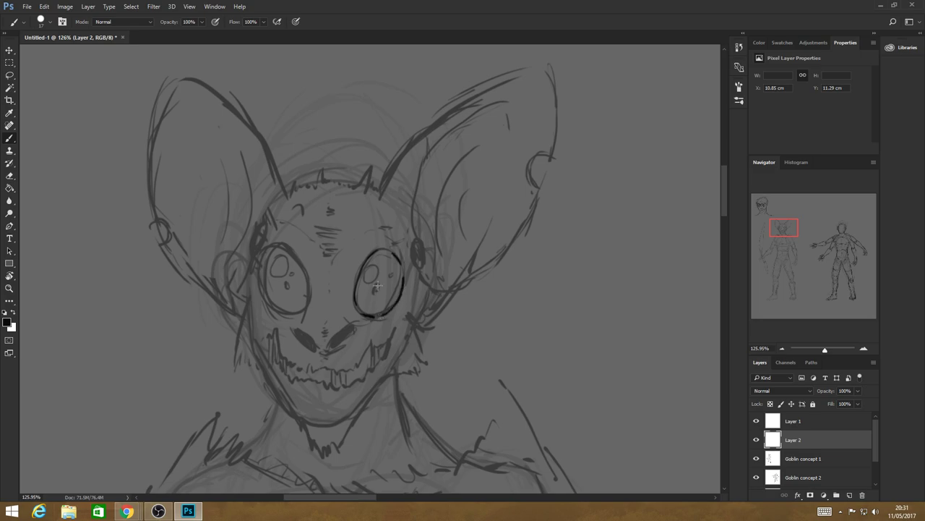
pyautogui.moveTo(378, 285); pyautogui.dragTo(378, 281)
pyautogui.moveTo(378, 282); pyautogui.dragTo(386, 284)
pyautogui.moveTo(364, 281); pyautogui.dragTo(366, 279)
pyautogui.click(392, 275)
pyautogui.moveTo(368, 323); pyautogui.dragTo(405, 291)
# Draw the curved brow line between the eyes and short strokes down to the nose
pyautogui.moveTo(333, 261)
pyautogui.mouseDown()
pyautogui.moveTo(348, 246)
pyautogui.moveTo(390, 234)
pyautogui.mouseUp()
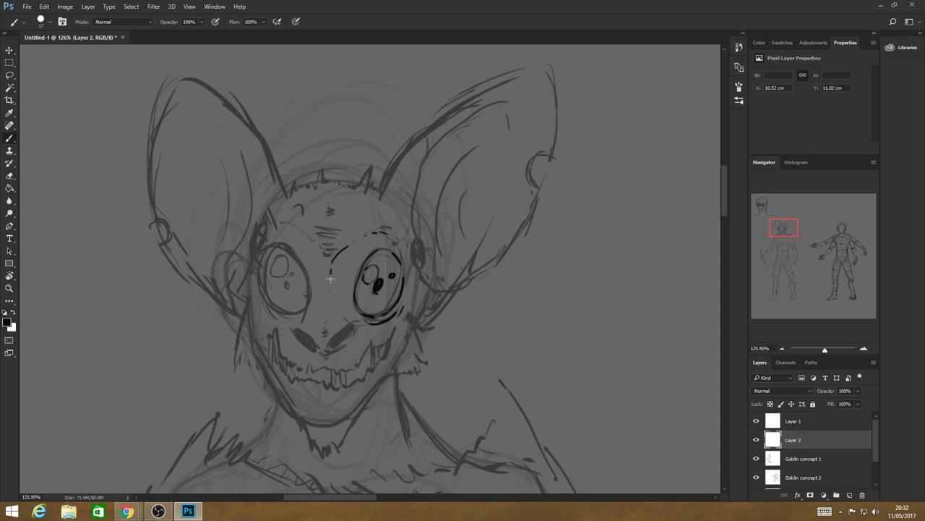
pyautogui.moveTo(331, 274); pyautogui.dragTo(329, 290)
pyautogui.moveTo(326, 309); pyautogui.dragTo(326, 327)
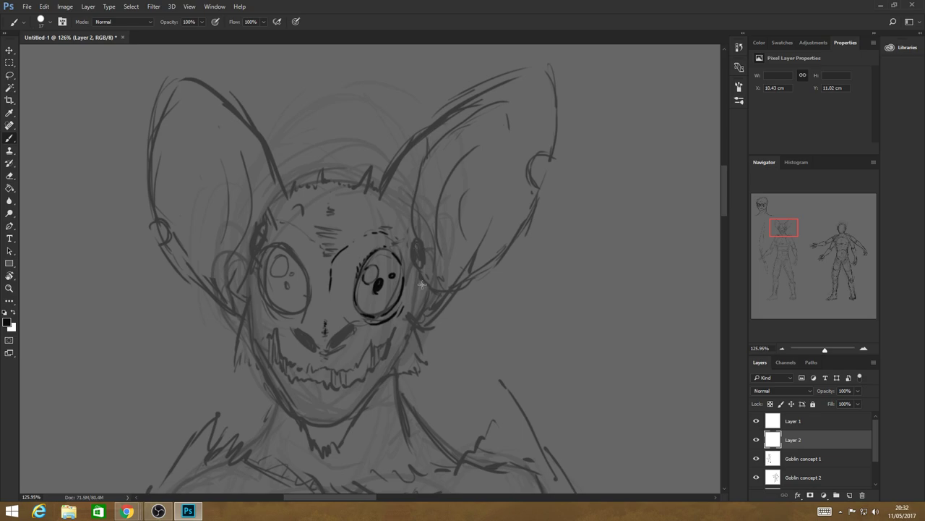
# Ink a short line beside the right eye and the goblin's left jaw and cheek outline
pyautogui.moveTo(420, 300)
pyautogui.mouseDown()
pyautogui.moveTo(434, 372)
pyautogui.moveTo(377, 378)
pyautogui.moveTo(353, 405)
pyautogui.moveTo(343, 454)
pyautogui.moveTo(338, 443)
pyautogui.mouseUp()
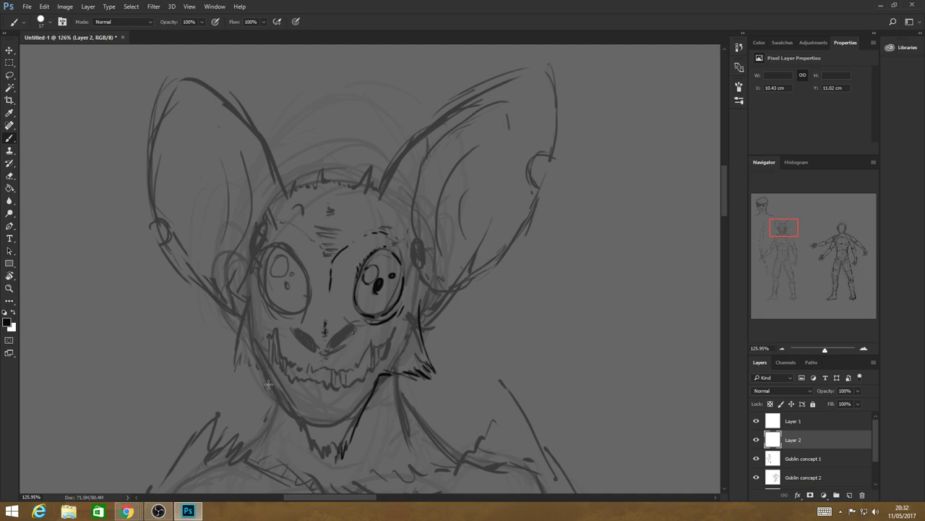
pyautogui.moveTo(259, 372)
pyautogui.mouseDown()
pyautogui.moveTo(325, 470)
pyautogui.moveTo(334, 440)
pyautogui.mouseUp()
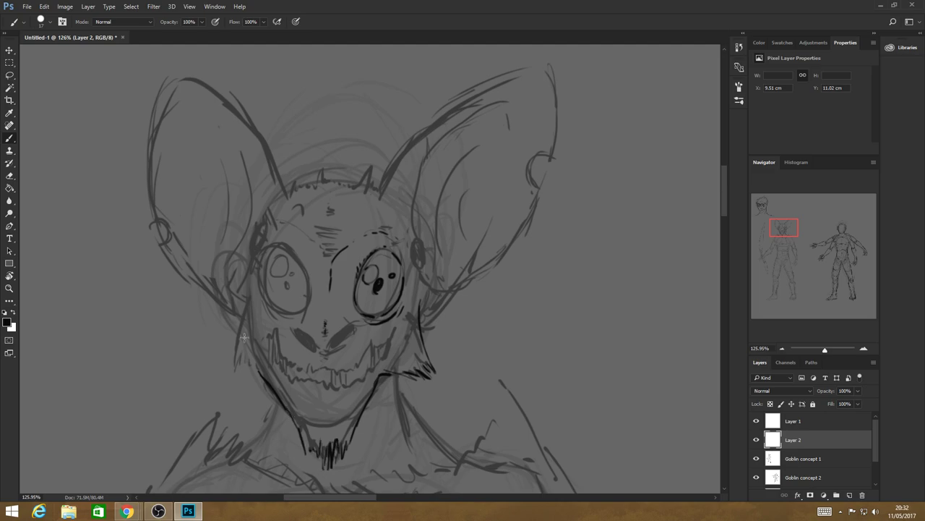
pyautogui.moveTo(246, 375); pyautogui.dragTo(248, 303)
pyautogui.moveTo(250, 279); pyautogui.dragTo(239, 322)
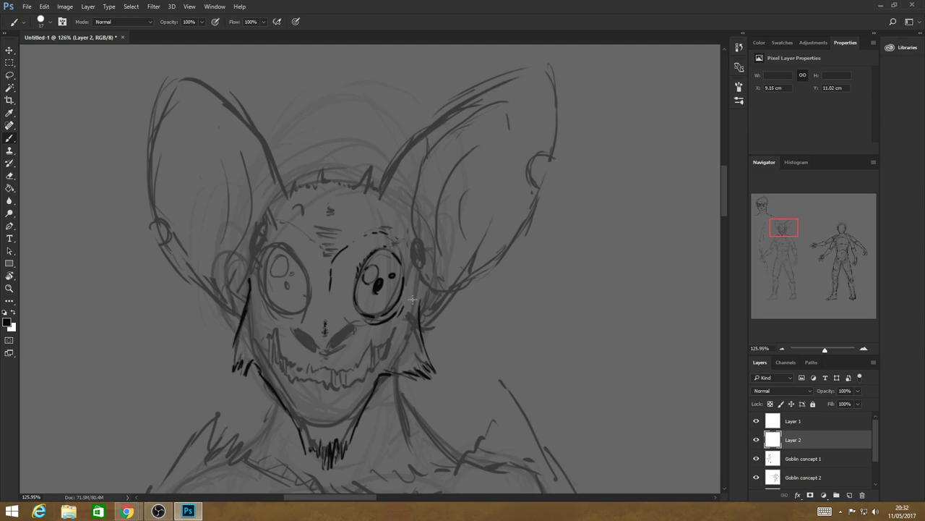
# Ink the right cheek outline and its lower edge, add left-cheek strokes, and darken the right nostril
pyautogui.moveTo(412, 298); pyautogui.dragTo(436, 290)
pyautogui.moveTo(269, 348)
pyautogui.mouseDown()
pyautogui.moveTo(276, 330)
pyautogui.moveTo(284, 358)
pyautogui.moveTo(333, 381)
pyautogui.moveTo(392, 328)
pyautogui.mouseUp()
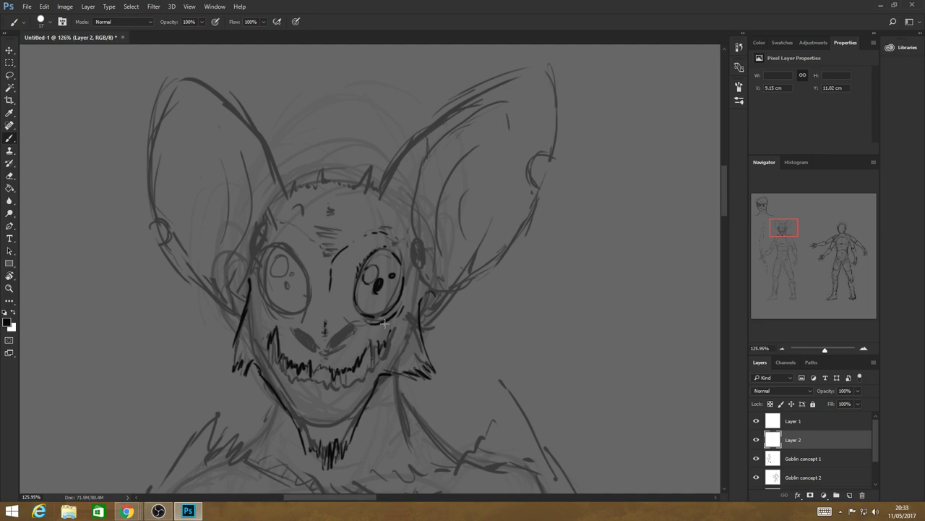
pyautogui.moveTo(384, 324); pyautogui.dragTo(386, 355)
pyautogui.moveTo(272, 340)
pyautogui.mouseDown()
pyautogui.moveTo(274, 364)
pyautogui.moveTo(304, 347)
pyautogui.mouseUp()
pyautogui.moveTo(329, 349)
pyautogui.mouseDown()
pyautogui.moveTo(348, 334)
pyautogui.moveTo(334, 336)
pyautogui.moveTo(337, 348)
pyautogui.moveTo(347, 333)
pyautogui.moveTo(312, 350)
pyautogui.mouseUp()
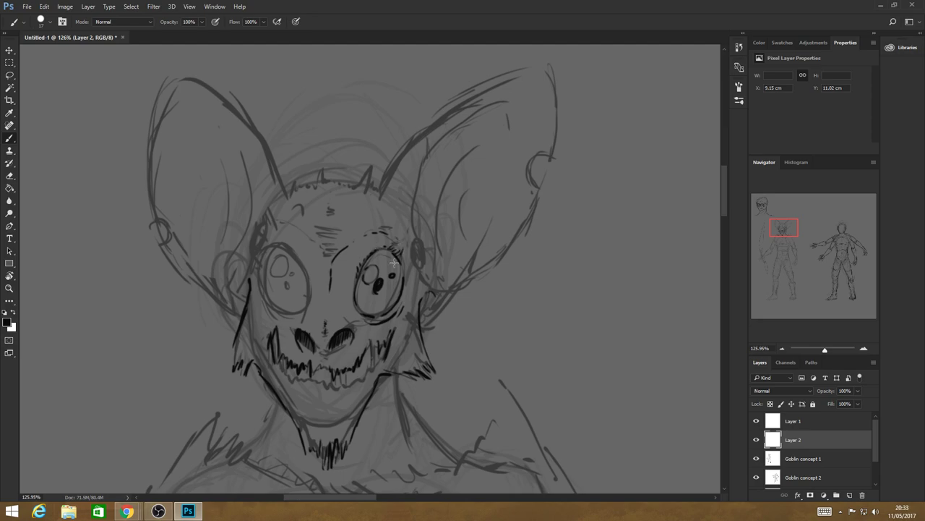
# Draw lashes, a brow arc and the top-right curve over the goblin's right eye
pyautogui.moveTo(401, 250)
pyautogui.mouseDown()
pyautogui.moveTo(406, 263)
pyautogui.moveTo(386, 250)
pyautogui.moveTo(357, 282)
pyautogui.moveTo(370, 324)
pyautogui.moveTo(355, 269)
pyautogui.moveTo(343, 310)
pyautogui.mouseUp()
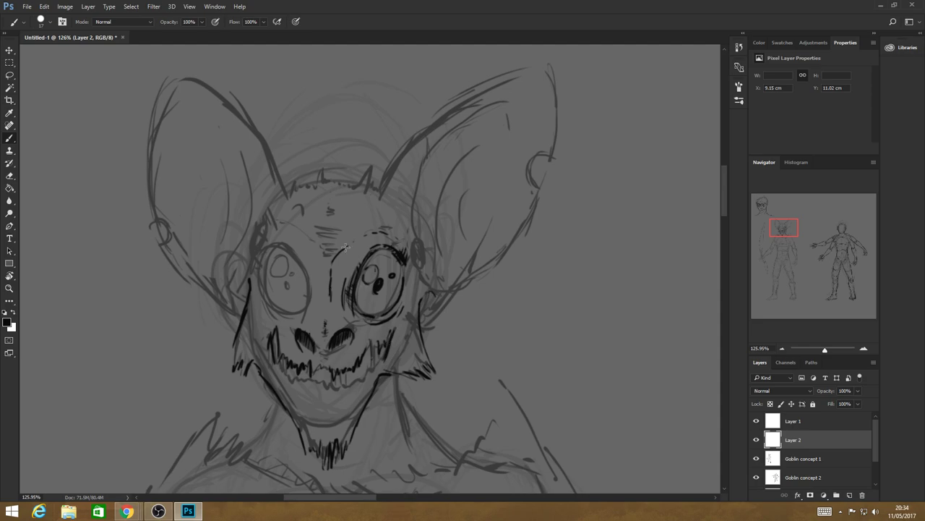
pyautogui.moveTo(377, 232)
pyautogui.mouseDown()
pyautogui.moveTo(332, 262)
pyautogui.moveTo(347, 301)
pyautogui.moveTo(333, 243)
pyautogui.mouseUp()
pyautogui.moveTo(401, 238)
pyautogui.mouseDown()
pyautogui.moveTo(419, 290)
pyautogui.moveTo(396, 371)
pyautogui.moveTo(355, 429)
pyautogui.mouseUp()
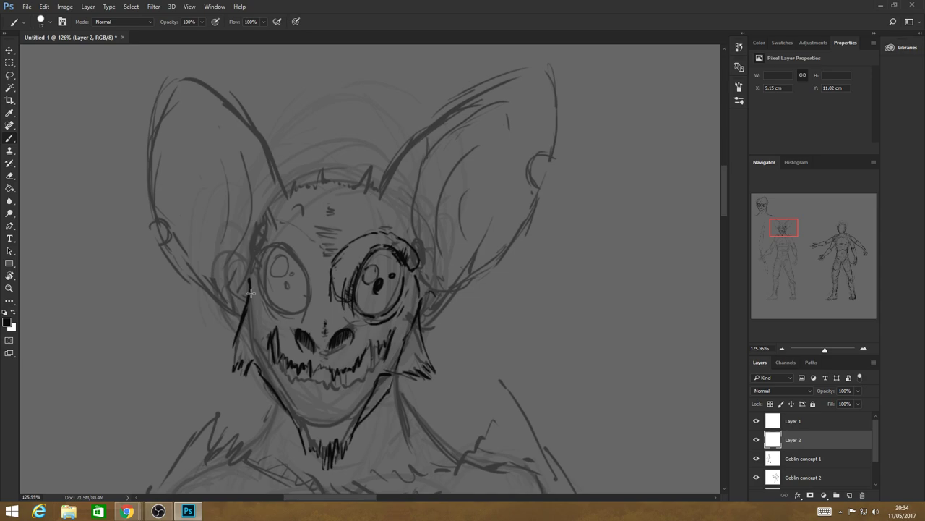
# Ink the left cheek and jaw to the chin, strokes beside the right eye, and the face and neck's right side
pyautogui.moveTo(251, 293); pyautogui.dragTo(304, 430)
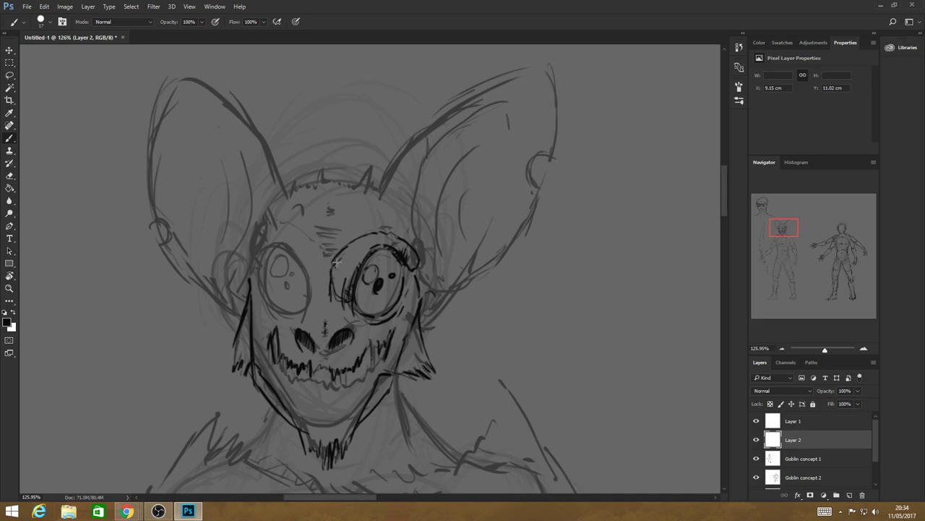
pyautogui.moveTo(337, 260); pyautogui.dragTo(333, 279)
pyautogui.moveTo(340, 281); pyautogui.dragTo(351, 260)
pyautogui.moveTo(424, 307); pyautogui.dragTo(420, 324)
pyautogui.moveTo(394, 374); pyautogui.dragTo(405, 411)
# Erase stray ink on the left jaw and beside the right eye with a 67 px eraser
pyautogui.press('e')
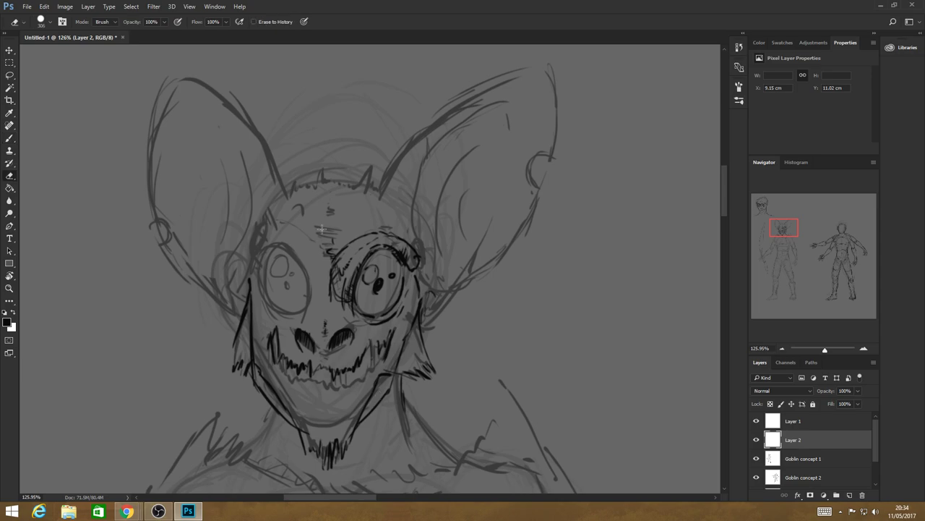
pyautogui.click(50, 24)
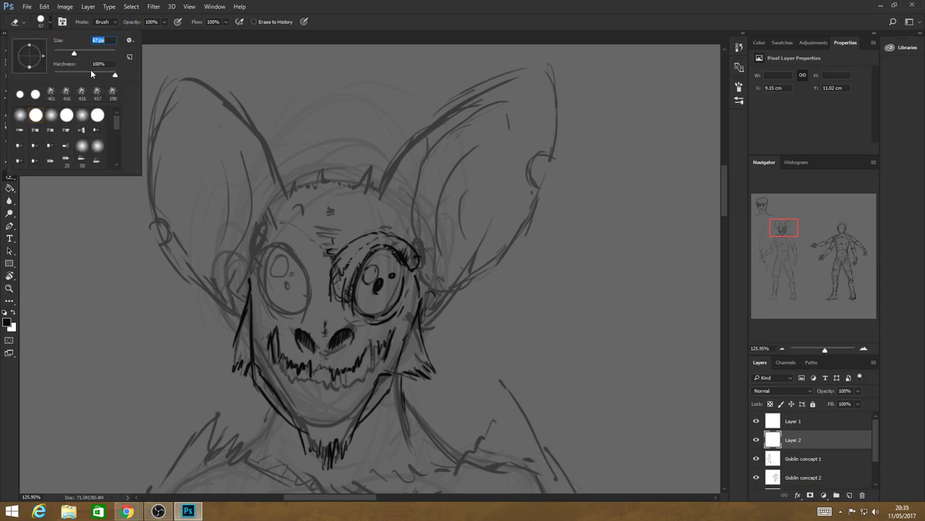
pyautogui.click(423, 364)
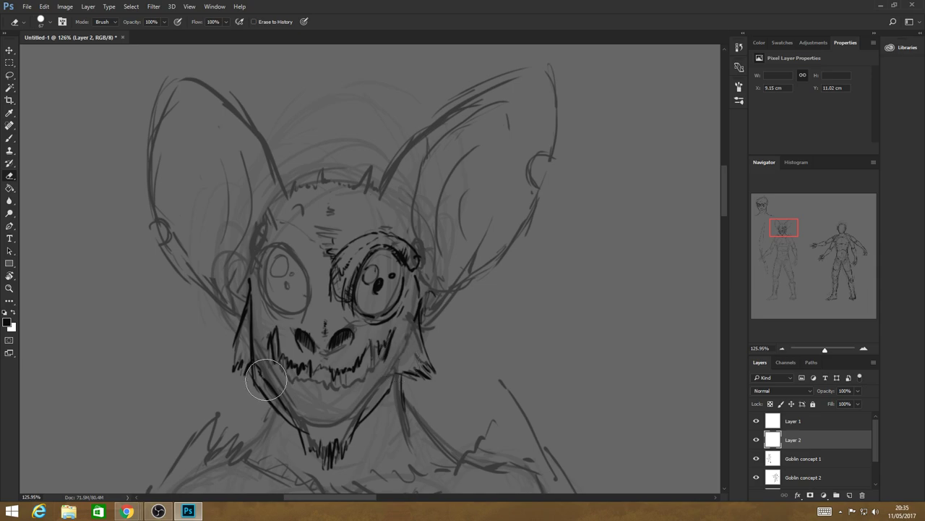
pyautogui.moveTo(266, 379); pyautogui.dragTo(255, 315)
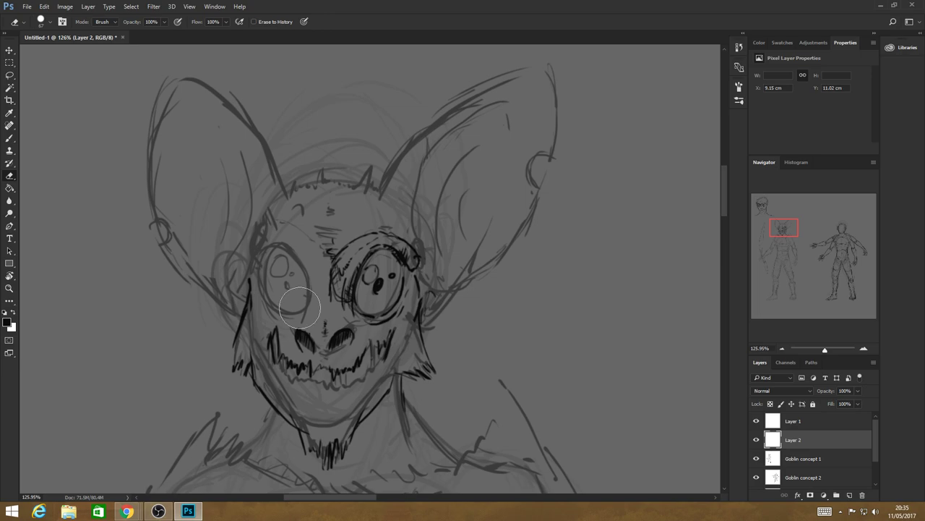
pyautogui.moveTo(350, 289); pyautogui.dragTo(329, 258)
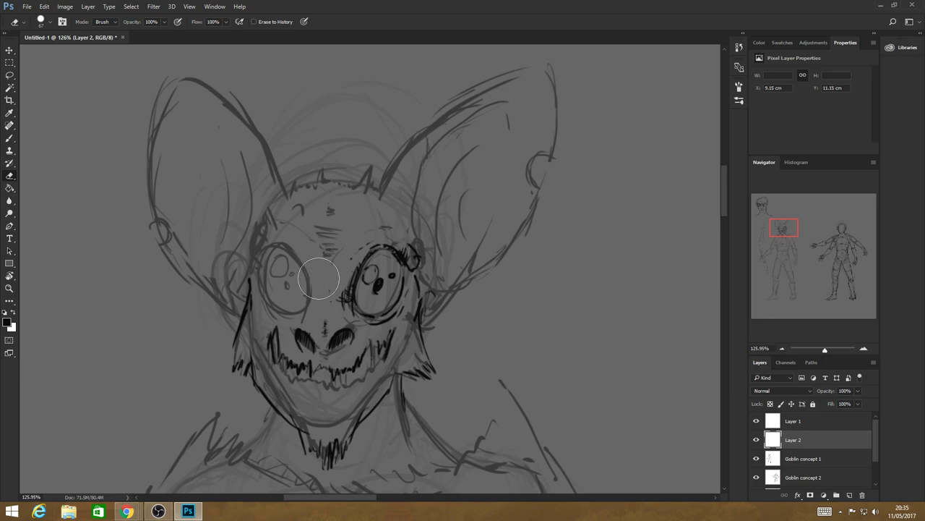
# Outline the goblin's right eye in black on its left, lower, right and top-right edges
pyautogui.click(10, 139)
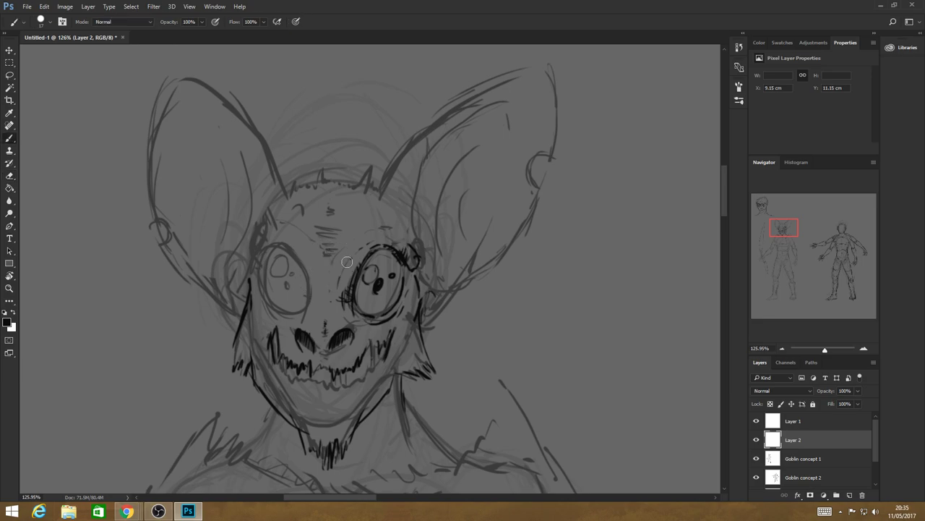
pyautogui.moveTo(348, 262)
pyautogui.mouseDown()
pyautogui.moveTo(350, 314)
pyautogui.moveTo(394, 328)
pyautogui.mouseUp()
pyautogui.moveTo(413, 279); pyautogui.dragTo(421, 324)
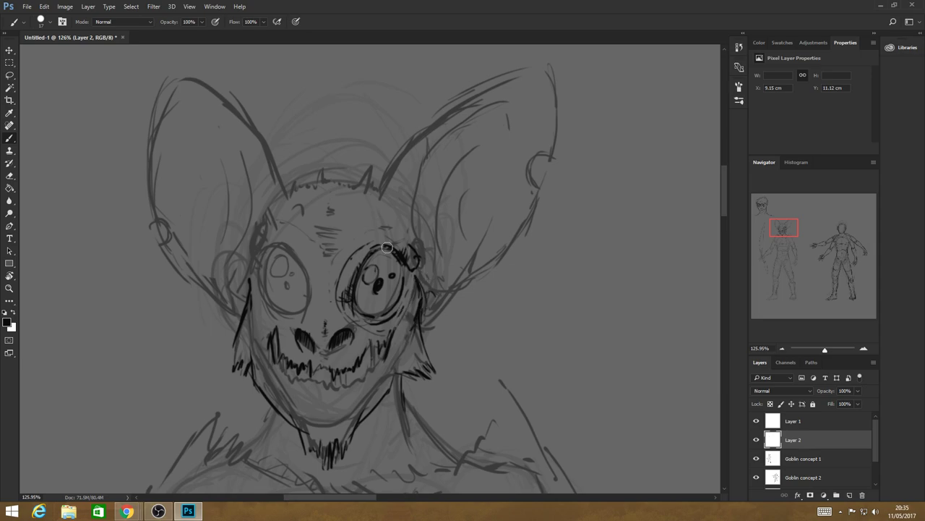
pyautogui.moveTo(387, 247)
pyautogui.mouseDown()
pyautogui.moveTo(416, 254)
pyautogui.moveTo(383, 195)
pyautogui.mouseUp()
# Add hair spikes on top of the head, ink the left nostril, and mark strokes between the eyes
pyautogui.moveTo(325, 176)
pyautogui.mouseDown()
pyautogui.moveTo(371, 160)
pyautogui.moveTo(383, 193)
pyautogui.mouseUp()
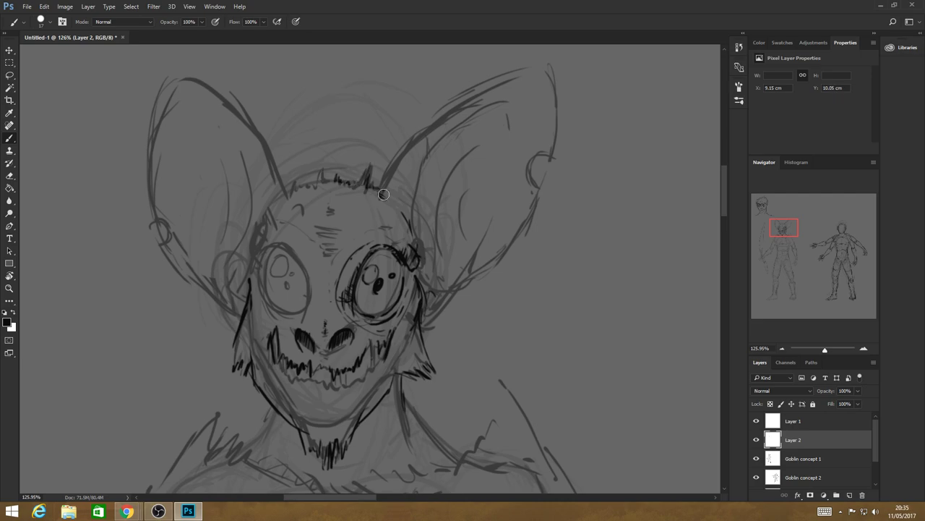
pyautogui.moveTo(330, 182)
pyautogui.mouseDown()
pyautogui.moveTo(326, 171)
pyautogui.moveTo(321, 179)
pyautogui.mouseUp()
pyautogui.moveTo(389, 243); pyautogui.dragTo(352, 249)
pyautogui.moveTo(300, 334); pyautogui.dragTo(306, 348)
pyautogui.moveTo(345, 317); pyautogui.dragTo(311, 312)
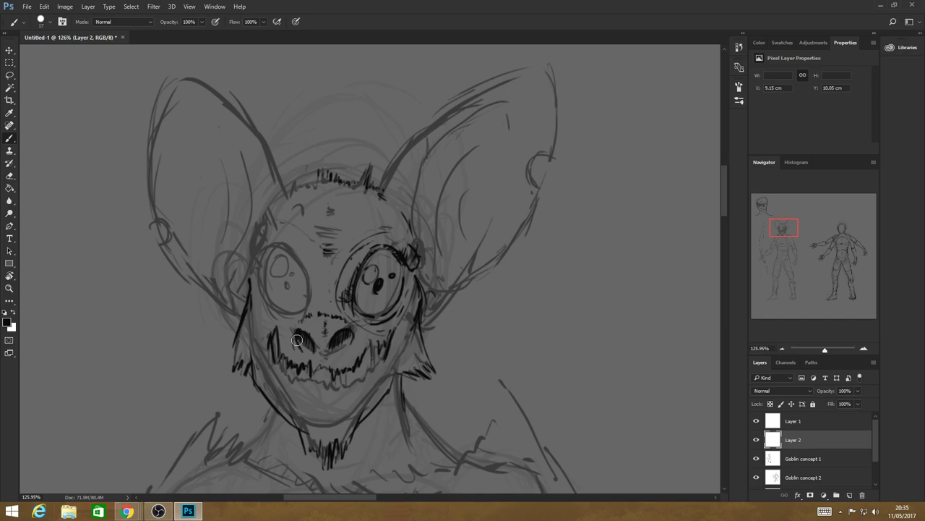
pyautogui.moveTo(354, 325); pyautogui.dragTo(353, 352)
# Zoom out to about 118% and ink the right ear's inner edge, tip and outer edge
pyautogui.click(10, 288)
pyautogui.scroll(-5, 346, 341)
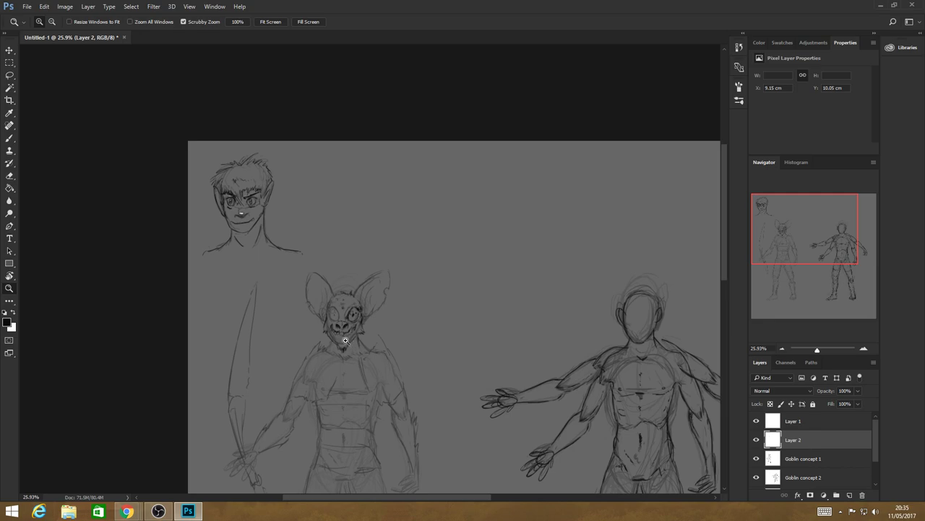
pyautogui.scroll(3, 346, 341)
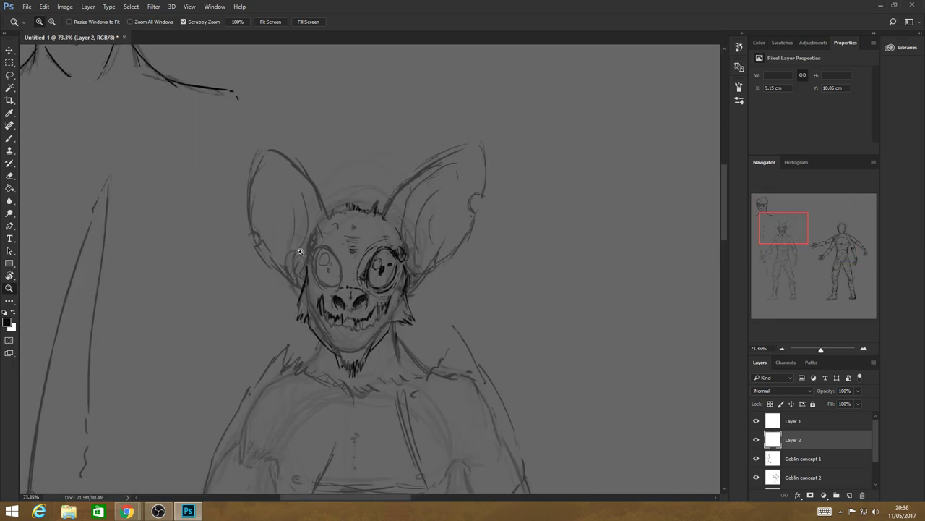
pyautogui.scroll(2, 334, 263)
pyautogui.press('b')
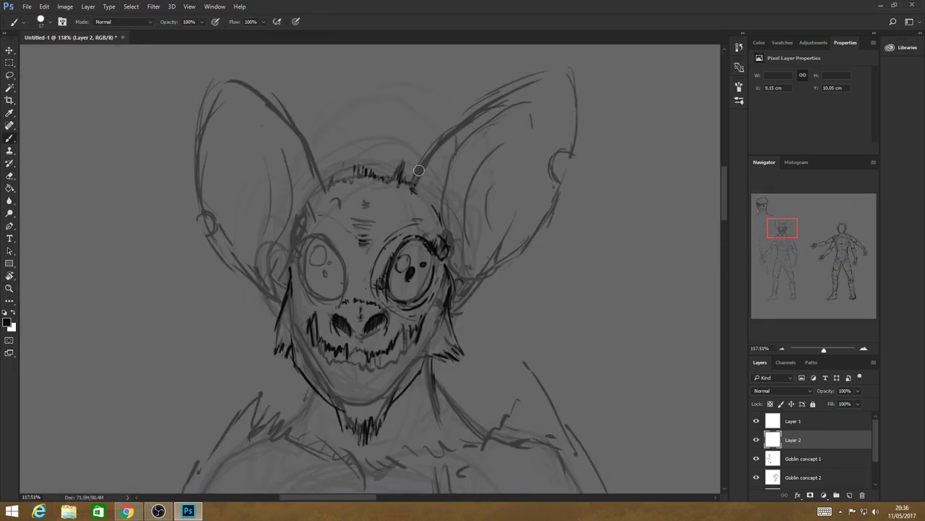
pyautogui.moveTo(404, 180)
pyautogui.mouseDown()
pyautogui.moveTo(434, 140)
pyautogui.moveTo(519, 83)
pyautogui.moveTo(579, 70)
pyautogui.moveTo(574, 148)
pyautogui.mouseUp()
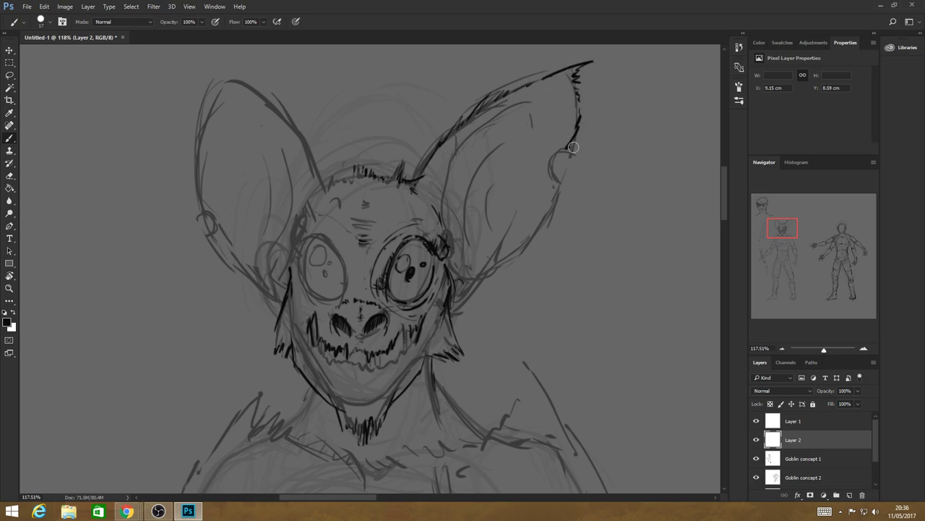
pyautogui.moveTo(573, 148)
pyautogui.mouseDown()
pyautogui.moveTo(553, 214)
pyautogui.moveTo(453, 310)
pyautogui.mouseUp()
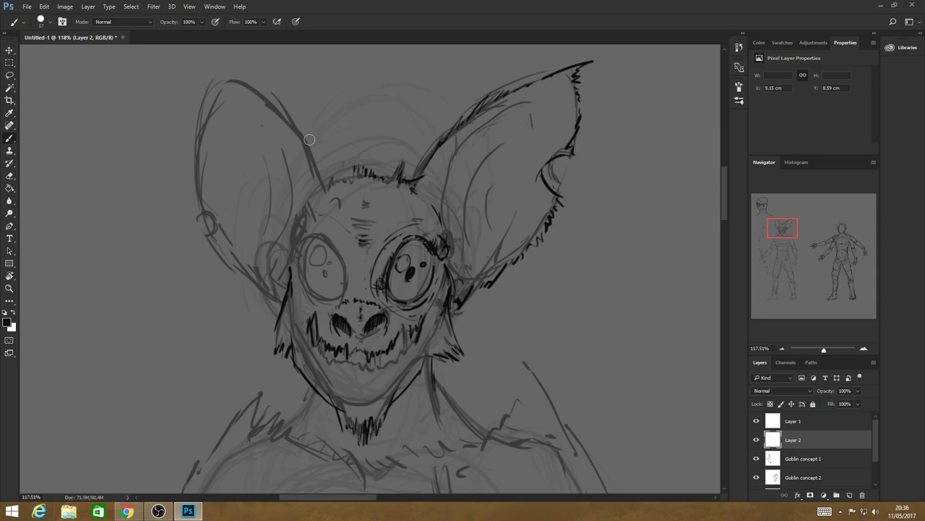
# Ink the left ear's outer edge, tip and lower edge with jagged fur strokes
pyautogui.moveTo(324, 191)
pyautogui.mouseDown()
pyautogui.moveTo(206, 63)
pyautogui.moveTo(194, 63)
pyautogui.mouseUp()
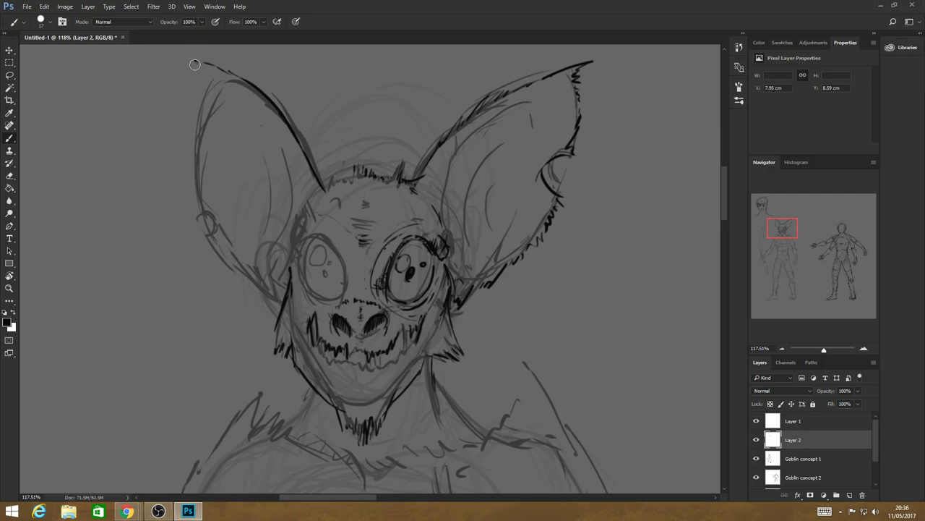
pyautogui.moveTo(191, 61)
pyautogui.mouseDown()
pyautogui.moveTo(194, 205)
pyautogui.moveTo(219, 266)
pyautogui.moveTo(230, 258)
pyautogui.moveTo(281, 306)
pyautogui.mouseUp()
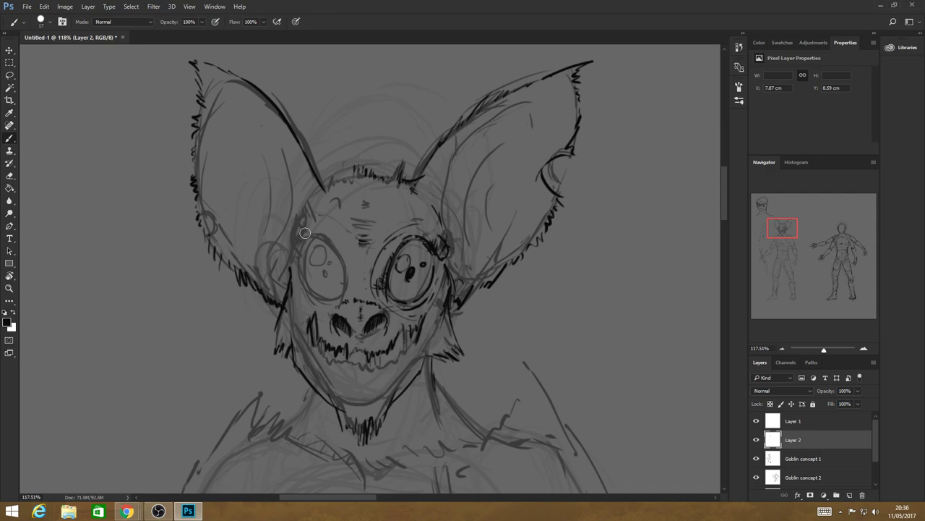
pyautogui.moveTo(210, 233)
pyautogui.mouseDown()
pyautogui.moveTo(208, 248)
pyautogui.moveTo(224, 264)
pyautogui.mouseUp()
pyautogui.moveTo(198, 143); pyautogui.dragTo(194, 132)
pyautogui.moveTo(182, 60); pyautogui.dragTo(188, 63)
# Ink the inner edges of both ears and outline the left eye and the right eye's left side
pyautogui.moveTo(448, 235); pyautogui.dragTo(463, 150)
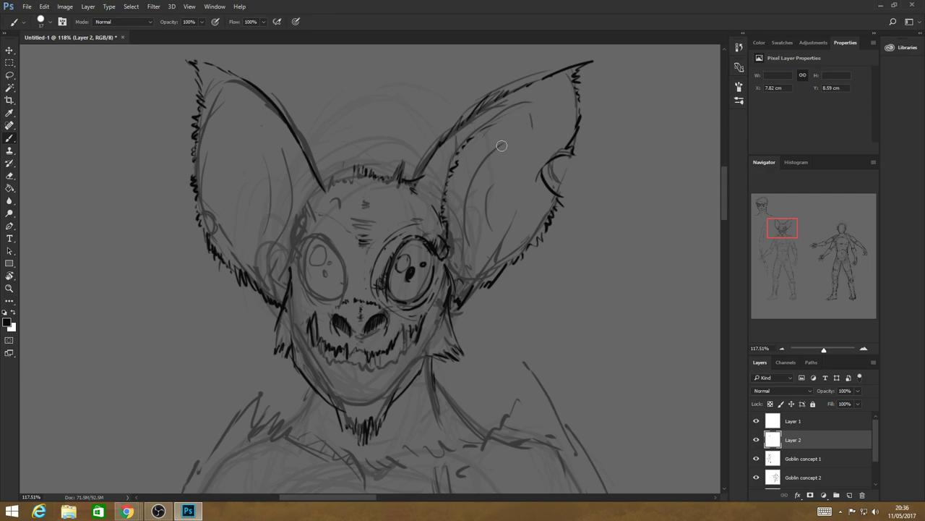
pyautogui.moveTo(502, 145); pyautogui.dragTo(467, 232)
pyautogui.moveTo(496, 187); pyautogui.dragTo(484, 215)
pyautogui.moveTo(291, 161); pyautogui.dragTo(289, 191)
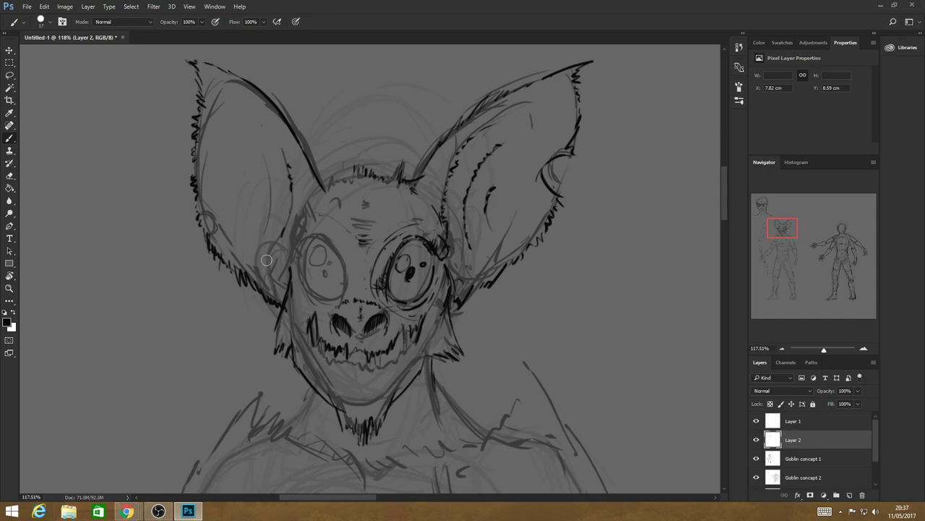
pyautogui.moveTo(300, 234)
pyautogui.mouseDown()
pyautogui.moveTo(347, 289)
pyautogui.moveTo(320, 227)
pyautogui.mouseUp()
pyautogui.moveTo(340, 258); pyautogui.dragTo(346, 298)
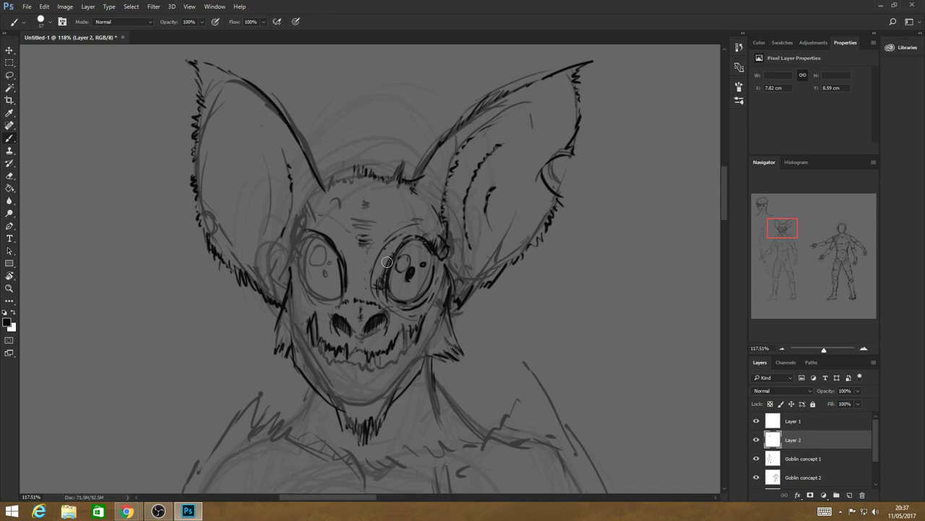
pyautogui.moveTo(387, 262); pyautogui.dragTo(379, 302)
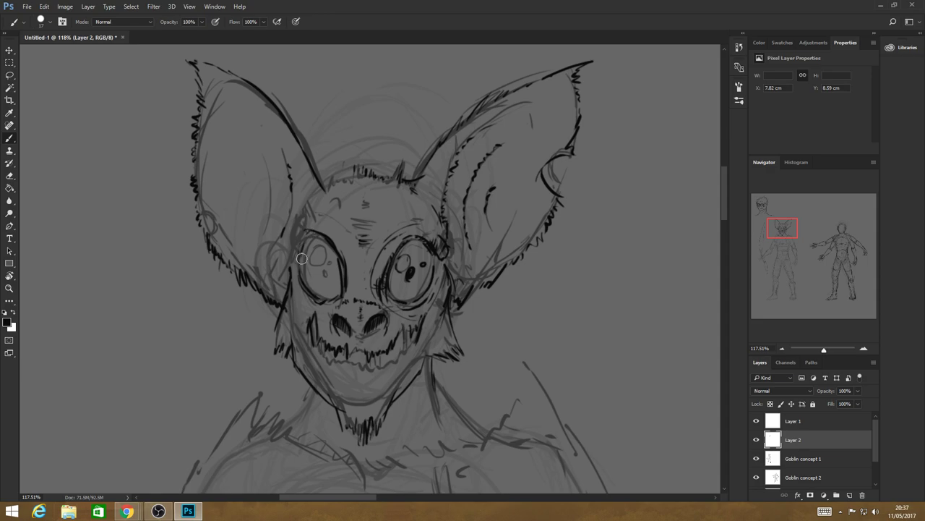
# Fill in the left eye's pupil, darken the left jaw and cheek, and ink jagged teeth along the mouth
pyautogui.click(322, 271)
pyautogui.click(321, 271)
pyautogui.moveTo(321, 271); pyautogui.dragTo(332, 268)
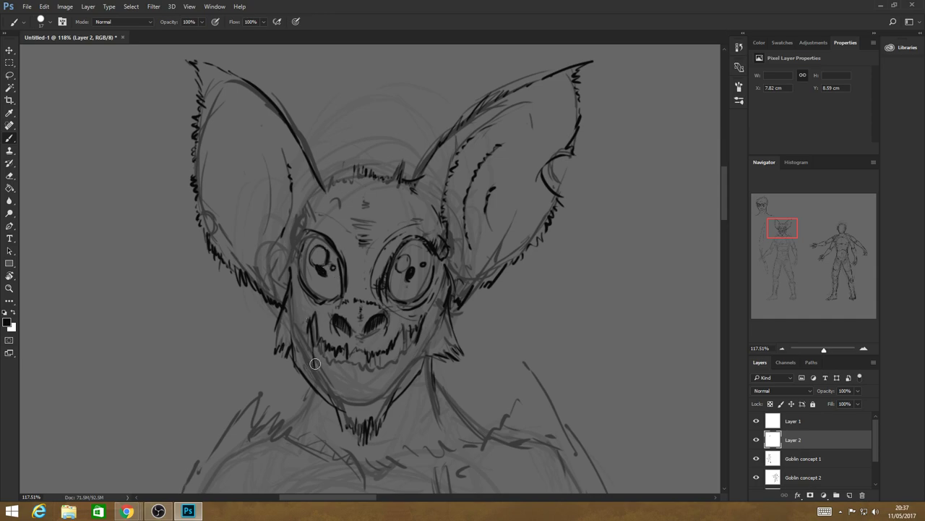
pyautogui.moveTo(319, 369)
pyautogui.mouseDown()
pyautogui.moveTo(316, 347)
pyautogui.moveTo(339, 367)
pyautogui.moveTo(382, 370)
pyautogui.moveTo(413, 334)
pyautogui.mouseUp()
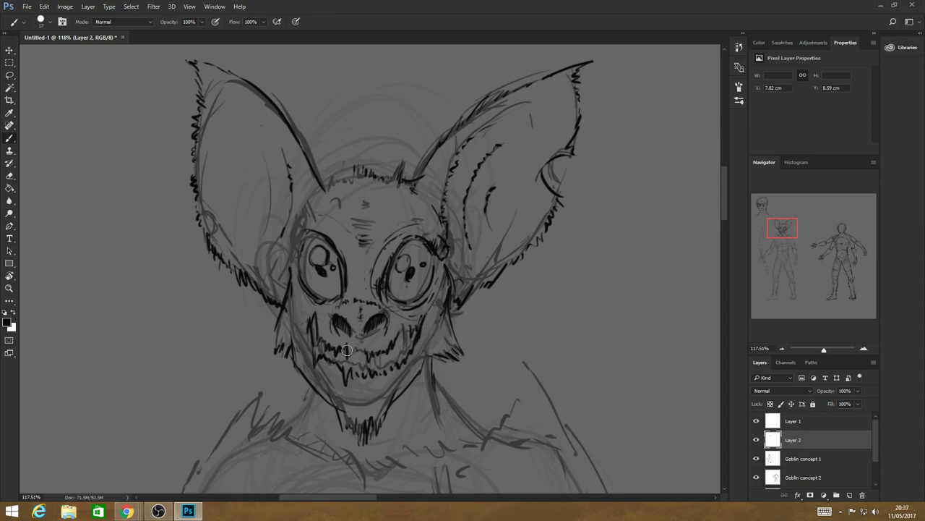
pyautogui.moveTo(321, 342); pyautogui.dragTo(317, 345)
pyautogui.moveTo(322, 360)
pyautogui.mouseDown()
pyautogui.moveTo(363, 355)
pyautogui.moveTo(401, 332)
pyautogui.moveTo(386, 346)
pyautogui.mouseUp()
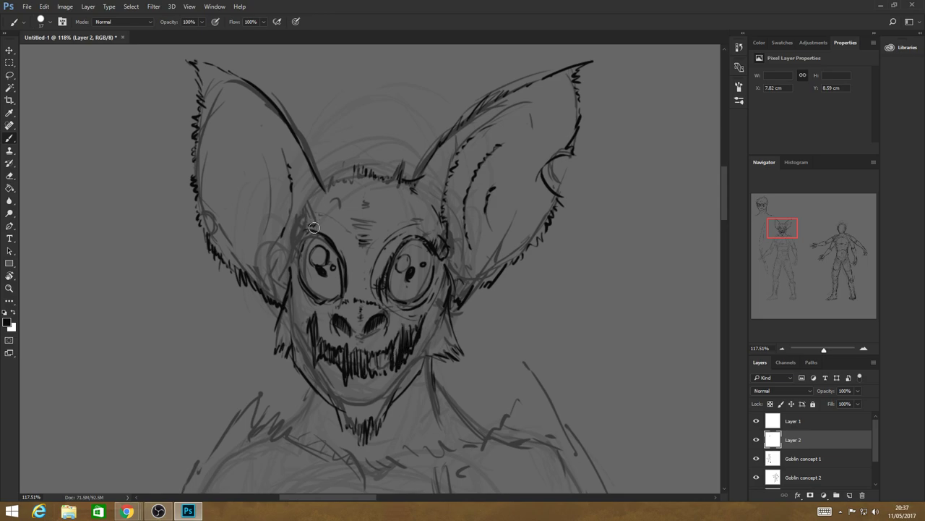
# Ink the eye outlines, left ear base, jaw to chin with fur hatching, and spiky head tufts
pyautogui.moveTo(318, 226); pyautogui.dragTo(364, 293)
pyautogui.moveTo(376, 254); pyautogui.dragTo(433, 231)
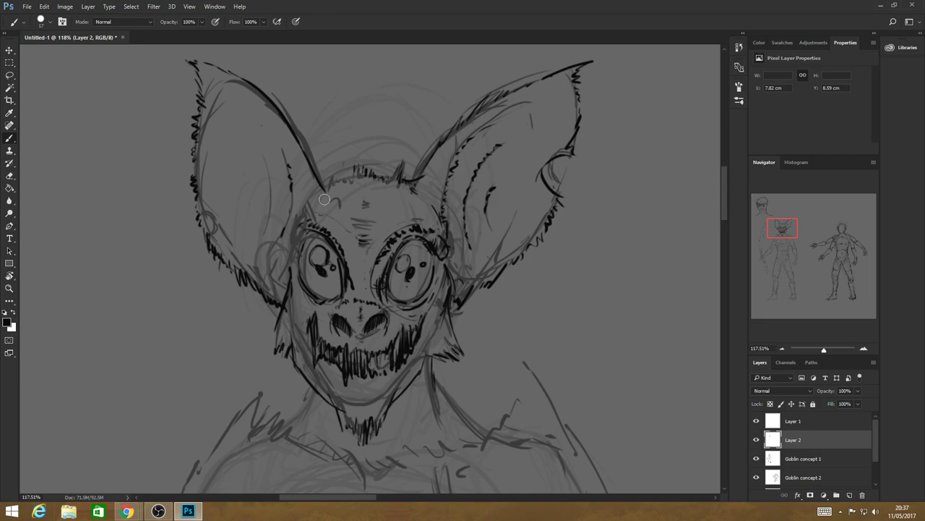
pyautogui.moveTo(321, 193)
pyautogui.mouseDown()
pyautogui.moveTo(296, 206)
pyautogui.moveTo(261, 282)
pyautogui.mouseUp()
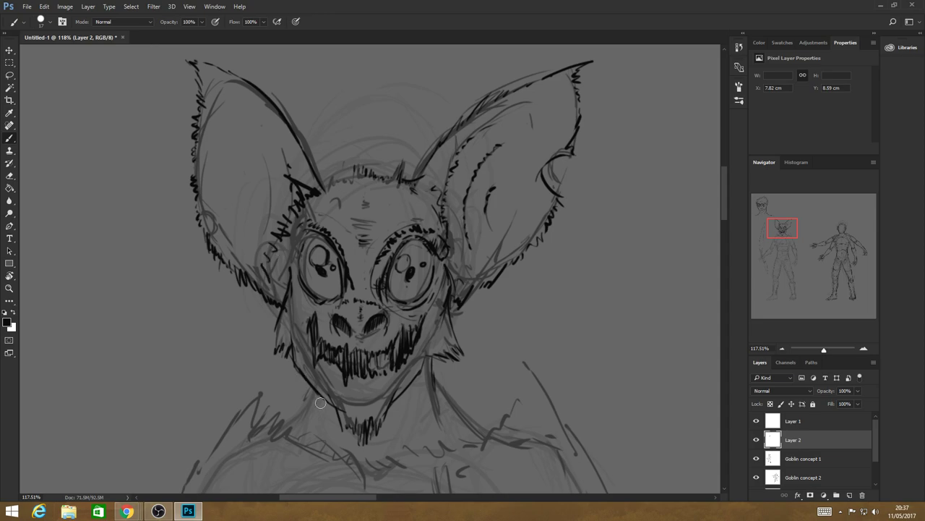
pyautogui.moveTo(292, 368); pyautogui.dragTo(334, 432)
pyautogui.moveTo(406, 409)
pyautogui.mouseDown()
pyautogui.moveTo(397, 426)
pyautogui.moveTo(432, 355)
pyautogui.mouseUp()
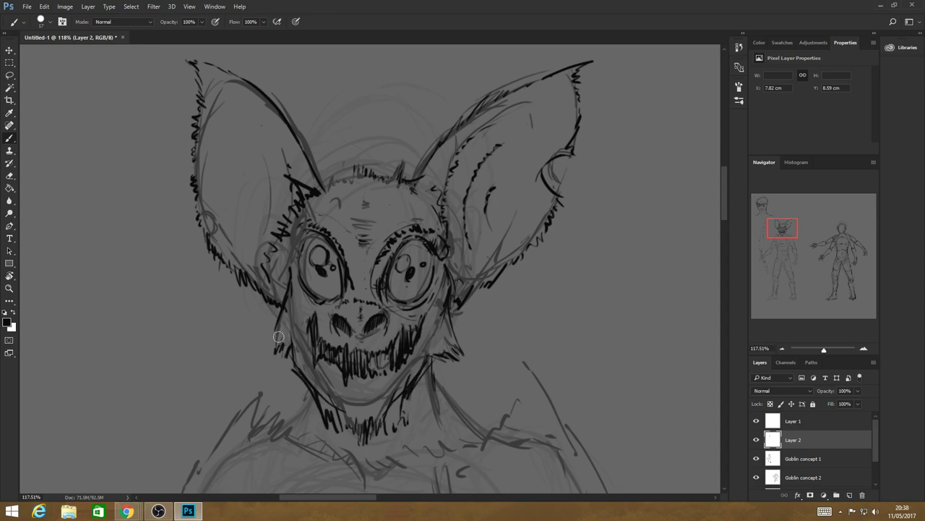
pyautogui.moveTo(279, 313); pyautogui.dragTo(272, 398)
pyautogui.moveTo(337, 190); pyautogui.dragTo(344, 167)
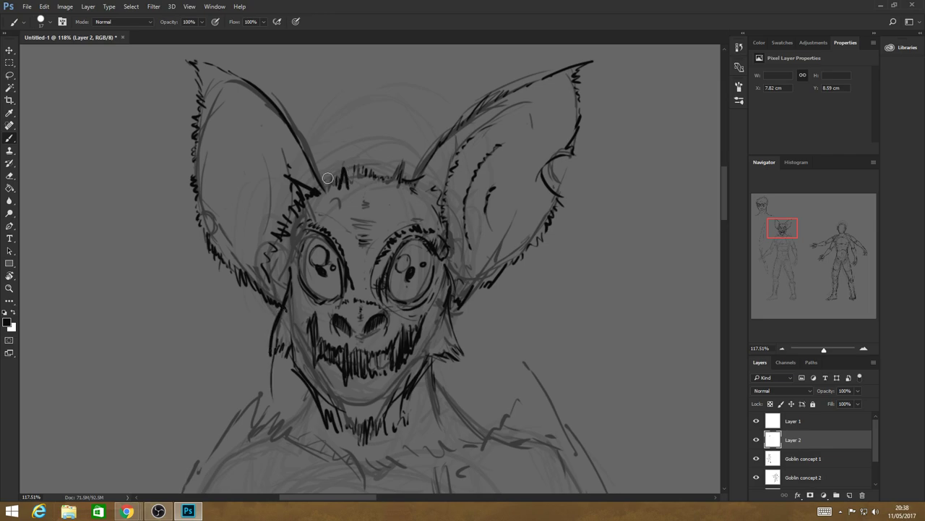
pyautogui.press('z')
pyautogui.moveTo(374, 333)
pyautogui.mouseDown()
pyautogui.moveTo(277, 362)
pyautogui.moveTo(343, 355)
pyautogui.moveTo(337, 333)
pyautogui.moveTo(723, 240)
pyautogui.mouseUp()
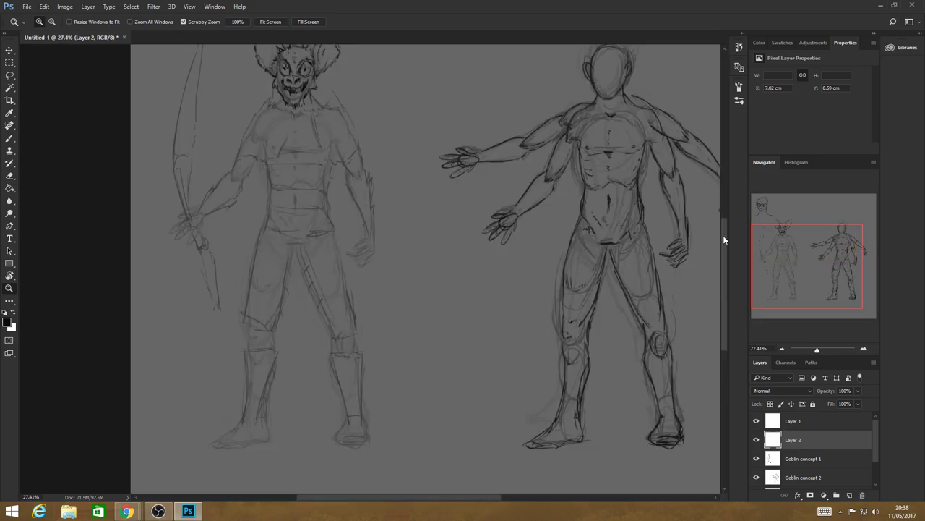
# Ink both sides of the goblin's neck and its right shoulder line
pyautogui.scroll(2, 723, 235)
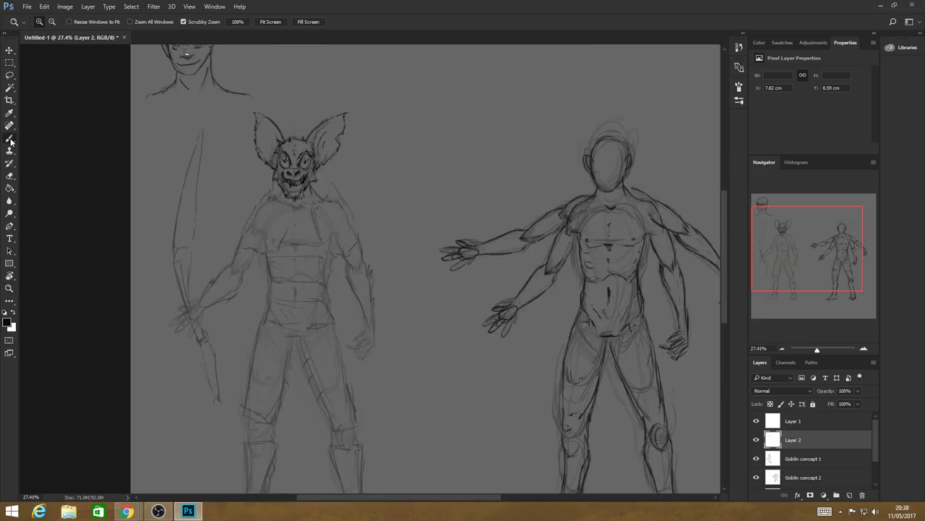
pyautogui.click(9, 138)
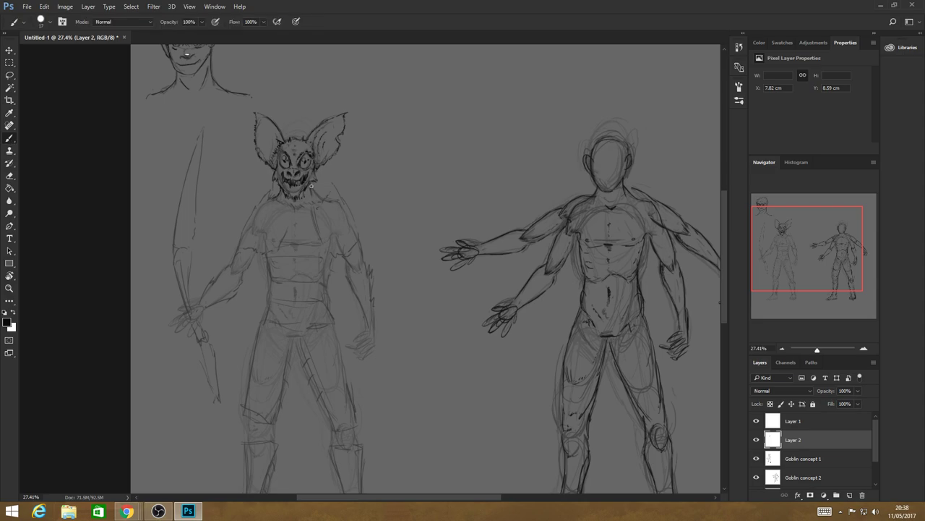
pyautogui.moveTo(311, 186)
pyautogui.mouseDown()
pyautogui.moveTo(324, 201)
pyautogui.moveTo(303, 194)
pyautogui.mouseUp()
pyautogui.moveTo(278, 189)
pyautogui.mouseDown()
pyautogui.moveTo(251, 208)
pyautogui.moveTo(236, 252)
pyautogui.moveTo(245, 257)
pyautogui.moveTo(257, 222)
pyautogui.moveTo(283, 204)
pyautogui.moveTo(263, 246)
pyautogui.moveTo(270, 243)
pyautogui.moveTo(285, 212)
pyautogui.mouseUp()
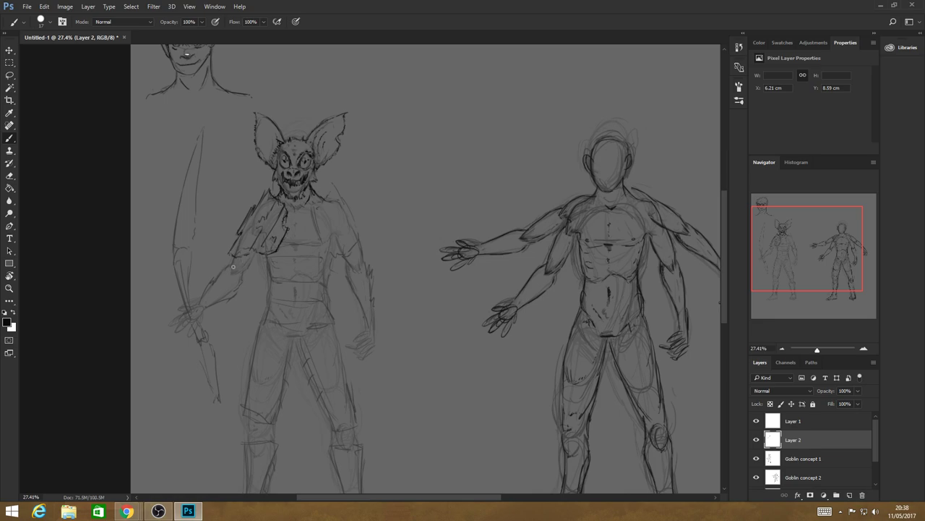
# Outline the upper arm, forearm, the hand gripping the bow, and the sleeve near the shoulder
pyautogui.moveTo(233, 267); pyautogui.dragTo(231, 257)
pyautogui.moveTo(222, 271)
pyautogui.mouseDown()
pyautogui.moveTo(198, 301)
pyautogui.moveTo(238, 288)
pyautogui.mouseUp()
pyautogui.moveTo(214, 299)
pyautogui.mouseDown()
pyautogui.moveTo(213, 283)
pyautogui.moveTo(240, 281)
pyautogui.mouseUp()
pyautogui.moveTo(201, 302)
pyautogui.mouseDown()
pyautogui.moveTo(188, 318)
pyautogui.moveTo(191, 311)
pyautogui.mouseUp()
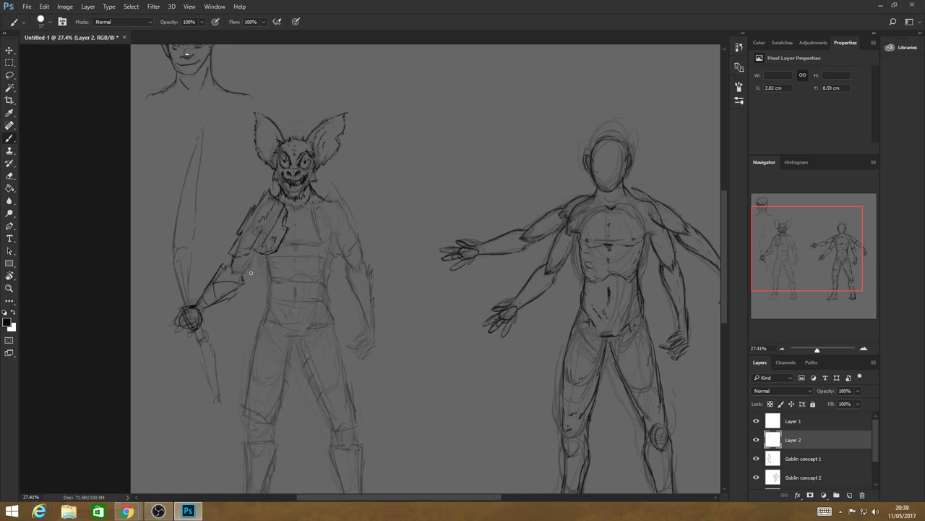
pyautogui.moveTo(250, 268)
pyautogui.mouseDown()
pyautogui.moveTo(271, 263)
pyautogui.moveTo(265, 271)
pyautogui.moveTo(304, 279)
pyautogui.moveTo(327, 258)
pyautogui.mouseUp()
# Draw the waistband lines, right shoulder pad, and double-lined diagonal chest strap
pyautogui.moveTo(309, 286); pyautogui.dragTo(270, 284)
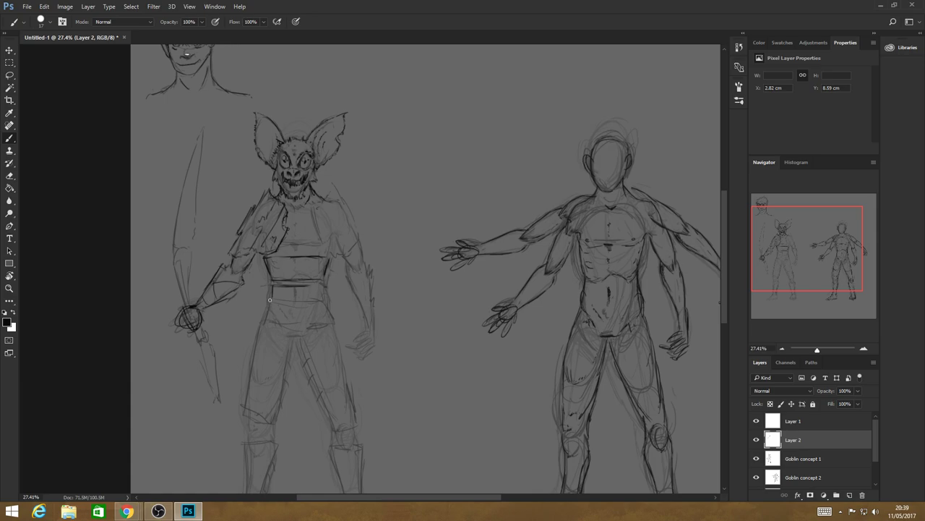
pyautogui.moveTo(273, 298)
pyautogui.mouseDown()
pyautogui.moveTo(318, 296)
pyautogui.moveTo(264, 325)
pyautogui.moveTo(334, 318)
pyautogui.mouseUp()
pyautogui.moveTo(337, 198)
pyautogui.mouseDown()
pyautogui.moveTo(351, 230)
pyautogui.moveTo(322, 211)
pyautogui.moveTo(341, 204)
pyautogui.moveTo(329, 237)
pyautogui.moveTo(323, 209)
pyautogui.moveTo(342, 222)
pyautogui.mouseUp()
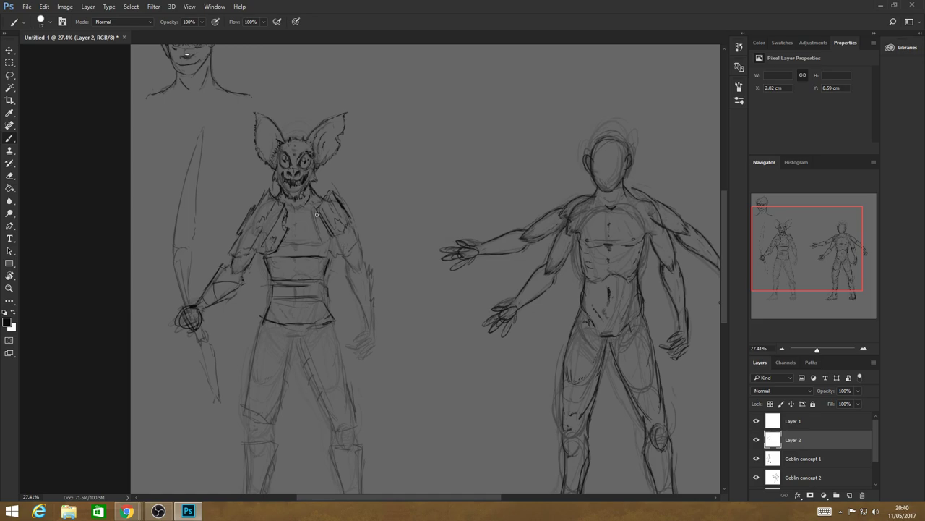
pyautogui.moveTo(316, 214); pyautogui.dragTo(282, 244)
pyautogui.moveTo(318, 215); pyautogui.dragTo(280, 242)
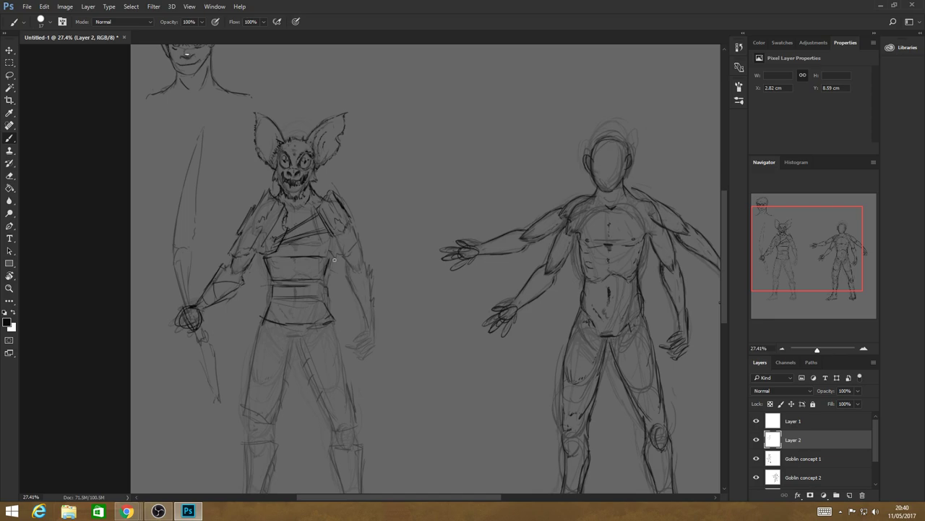
pyautogui.moveTo(334, 258)
pyautogui.mouseDown()
pyautogui.moveTo(336, 240)
pyautogui.moveTo(345, 257)
pyautogui.mouseUp()
# Outline the right upper arm and forearm, then ink the belt line and a line below it
pyautogui.moveTo(357, 224)
pyautogui.mouseDown()
pyautogui.moveTo(349, 282)
pyautogui.moveTo(364, 319)
pyautogui.mouseUp()
pyautogui.moveTo(371, 272)
pyautogui.mouseDown()
pyautogui.moveTo(374, 352)
pyautogui.moveTo(355, 349)
pyautogui.moveTo(362, 342)
pyautogui.mouseUp()
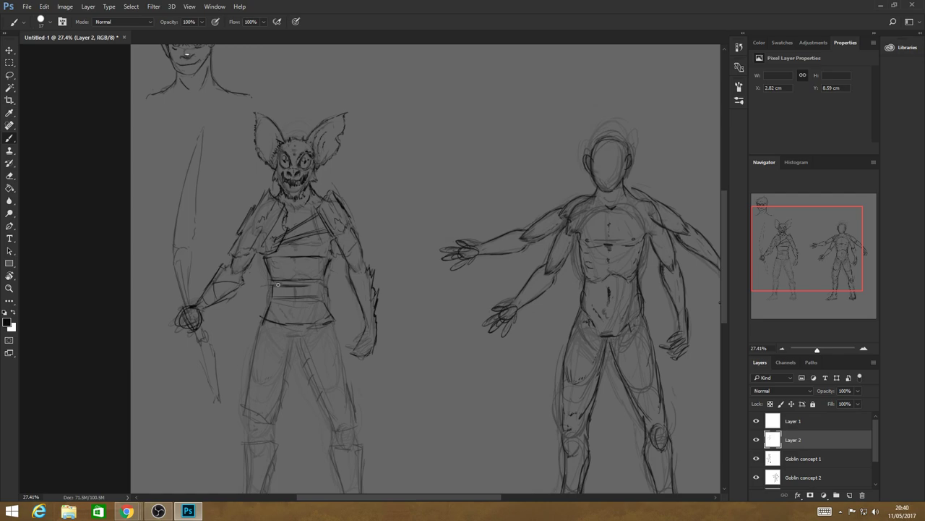
pyautogui.moveTo(277, 284); pyautogui.dragTo(315, 280)
pyautogui.moveTo(316, 280)
pyautogui.mouseDown()
pyautogui.moveTo(324, 274)
pyautogui.moveTo(308, 296)
pyautogui.mouseUp()
pyautogui.moveTo(291, 341)
pyautogui.mouseDown()
pyautogui.moveTo(312, 331)
pyautogui.moveTo(264, 329)
pyautogui.moveTo(242, 412)
pyautogui.moveTo(277, 415)
pyautogui.moveTo(296, 342)
pyautogui.mouseUp()
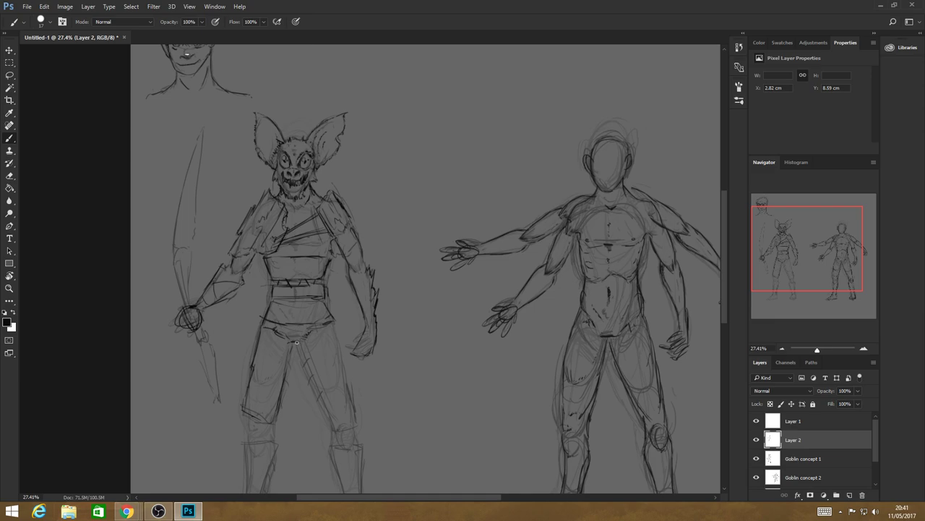
# Trace the goblin's inner and outer thighs in dark ink and add a small chest mark
pyautogui.moveTo(321, 386)
pyautogui.mouseDown()
pyautogui.moveTo(306, 346)
pyautogui.moveTo(329, 418)
pyautogui.mouseUp()
pyautogui.moveTo(335, 325)
pyautogui.mouseDown()
pyautogui.moveTo(347, 417)
pyautogui.moveTo(332, 419)
pyautogui.mouseUp()
pyautogui.moveTo(326, 361); pyautogui.dragTo(334, 402)
pyautogui.moveTo(268, 341)
pyautogui.mouseDown()
pyautogui.moveTo(256, 400)
pyautogui.moveTo(284, 365)
pyautogui.mouseUp()
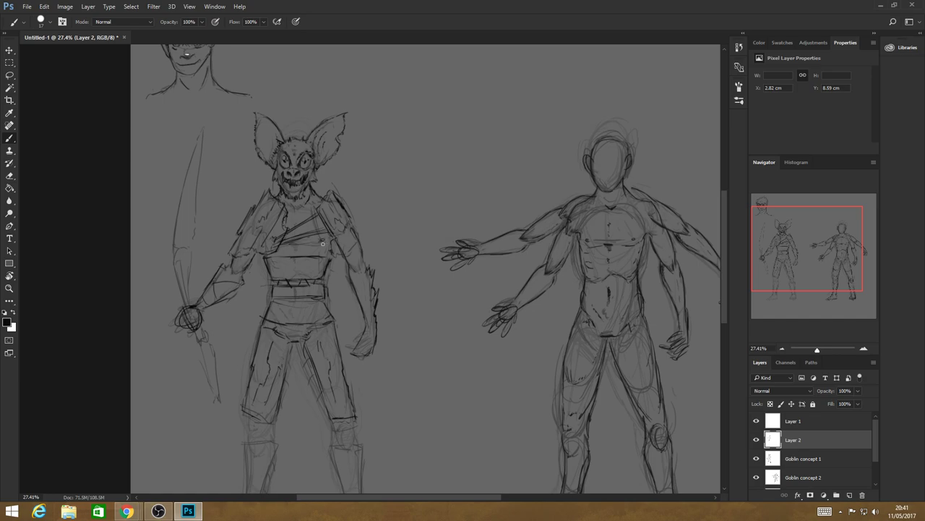
pyautogui.moveTo(323, 244)
pyautogui.mouseDown()
pyautogui.moveTo(298, 246)
pyautogui.moveTo(332, 262)
pyautogui.mouseUp()
# Ink lines down the thighs, across the knees, and along both sides of the boots
pyautogui.scroll(-2, 609, 277)
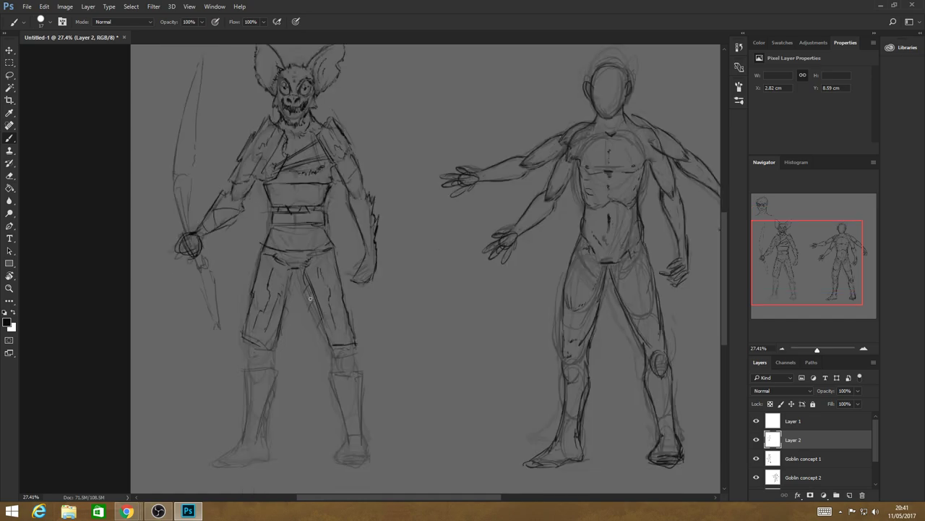
pyautogui.moveTo(299, 284); pyautogui.dragTo(319, 332)
pyautogui.moveTo(295, 275); pyautogui.dragTo(326, 352)
pyautogui.moveTo(290, 270); pyautogui.dragTo(278, 354)
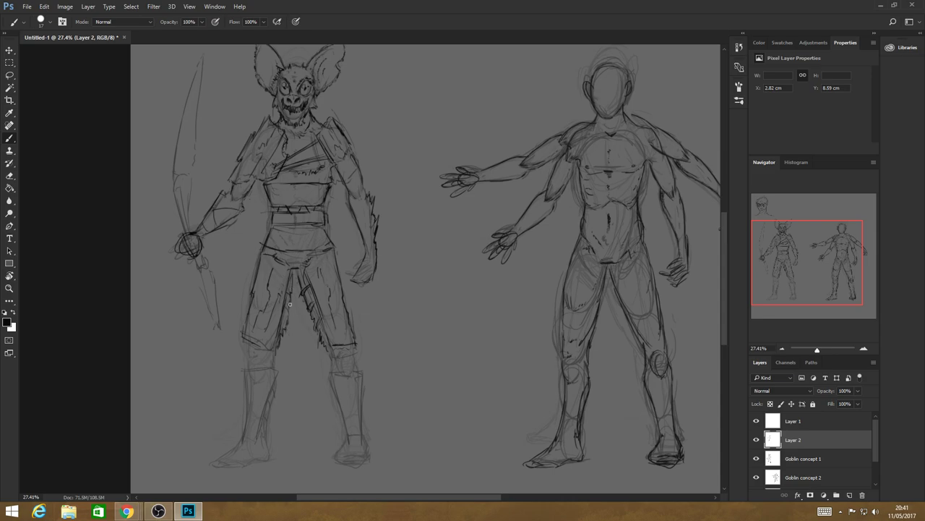
pyautogui.moveTo(290, 296); pyautogui.dragTo(289, 307)
pyautogui.moveTo(247, 341)
pyautogui.mouseDown()
pyautogui.moveTo(264, 349)
pyautogui.moveTo(245, 342)
pyautogui.moveTo(242, 367)
pyautogui.moveTo(264, 351)
pyautogui.mouseUp()
pyautogui.moveTo(357, 354)
pyautogui.mouseDown()
pyautogui.moveTo(350, 375)
pyautogui.moveTo(364, 373)
pyautogui.moveTo(362, 427)
pyautogui.mouseUp()
pyautogui.moveTo(329, 373); pyautogui.dragTo(361, 432)
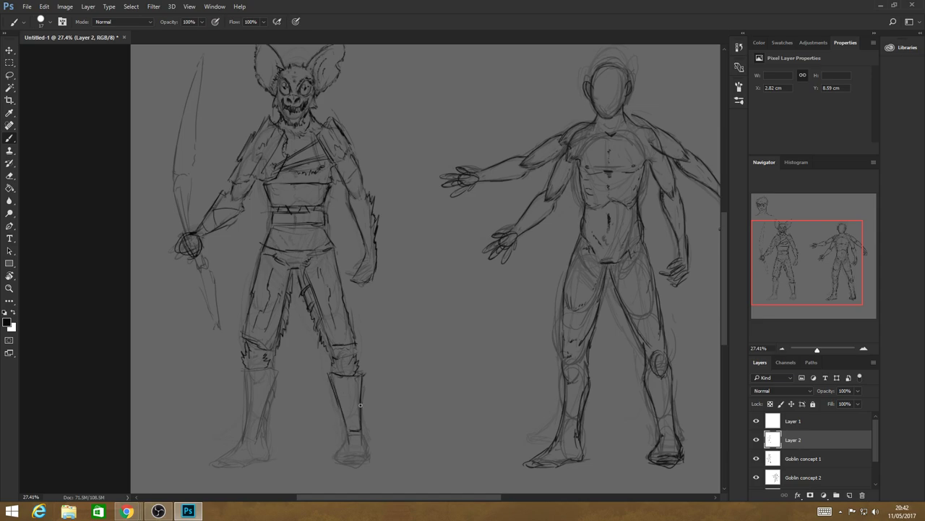
pyautogui.moveTo(250, 365)
pyautogui.mouseDown()
pyautogui.moveTo(246, 427)
pyautogui.moveTo(267, 391)
pyautogui.moveTo(259, 432)
pyautogui.mouseUp()
# Ink the bow near the goblin's hand and trace down its lower limb
pyautogui.press('z')
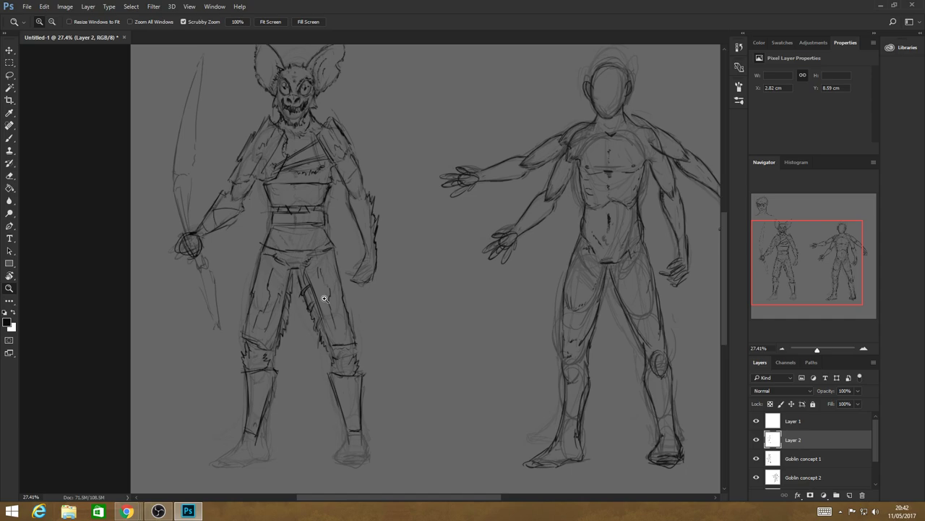
pyautogui.moveTo(324, 298); pyautogui.dragTo(304, 272)
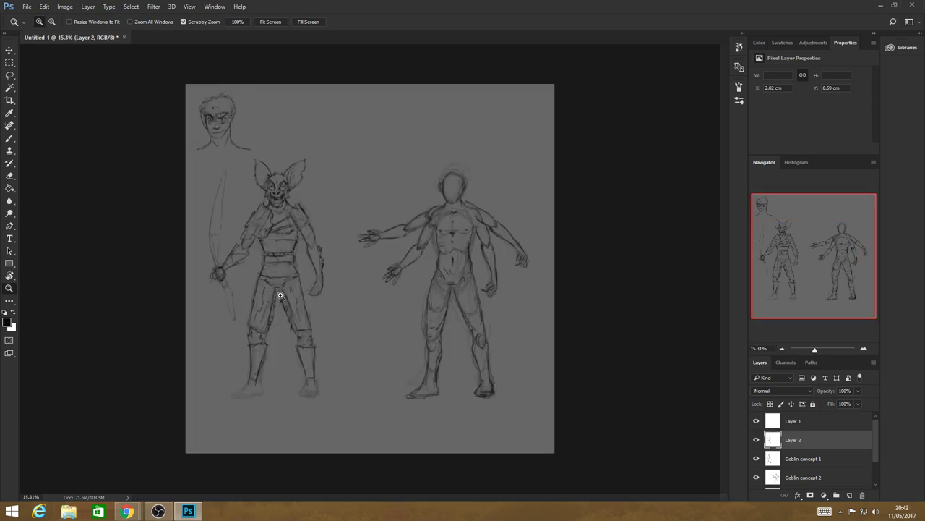
pyautogui.moveTo(280, 295); pyautogui.dragTo(277, 264)
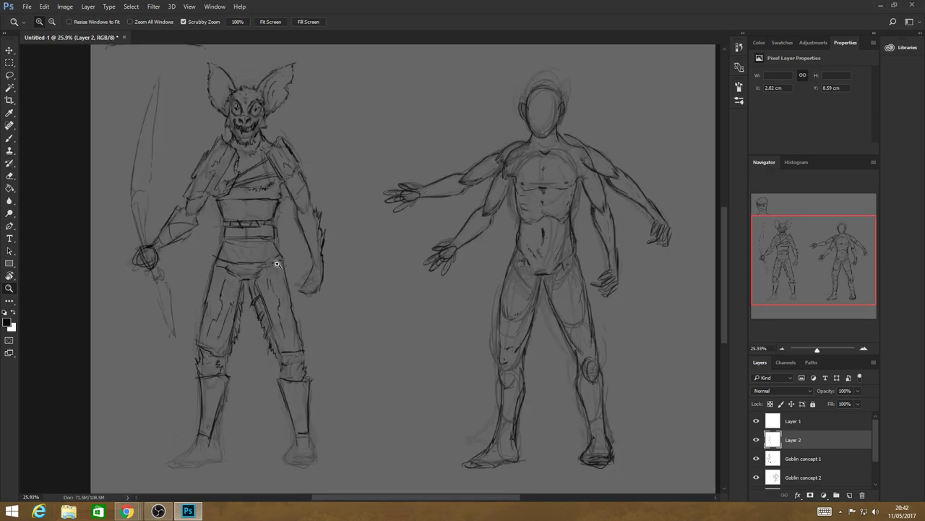
pyautogui.press('b')
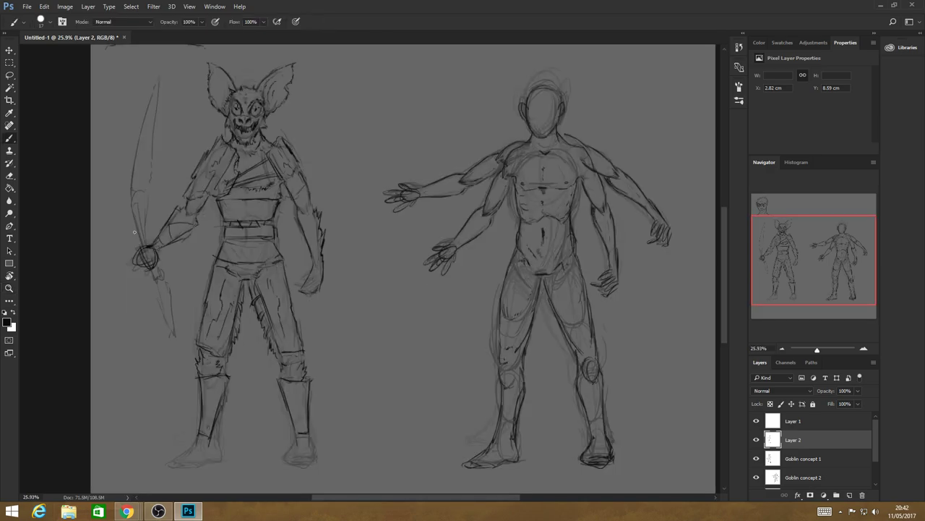
pyautogui.moveTo(134, 221)
pyautogui.mouseDown()
pyautogui.moveTo(140, 250)
pyautogui.moveTo(146, 195)
pyautogui.moveTo(148, 244)
pyautogui.mouseUp()
pyautogui.moveTo(148, 248); pyautogui.dragTo(163, 313)
pyautogui.moveTo(149, 272); pyautogui.dragTo(173, 326)
# Touch up the bow's lower tip, darken the upper limb's outer edge, and reinforce the lower limb
pyautogui.moveTo(189, 341)
pyautogui.mouseDown()
pyautogui.moveTo(168, 321)
pyautogui.moveTo(279, 381)
pyautogui.moveTo(231, 368)
pyautogui.mouseUp()
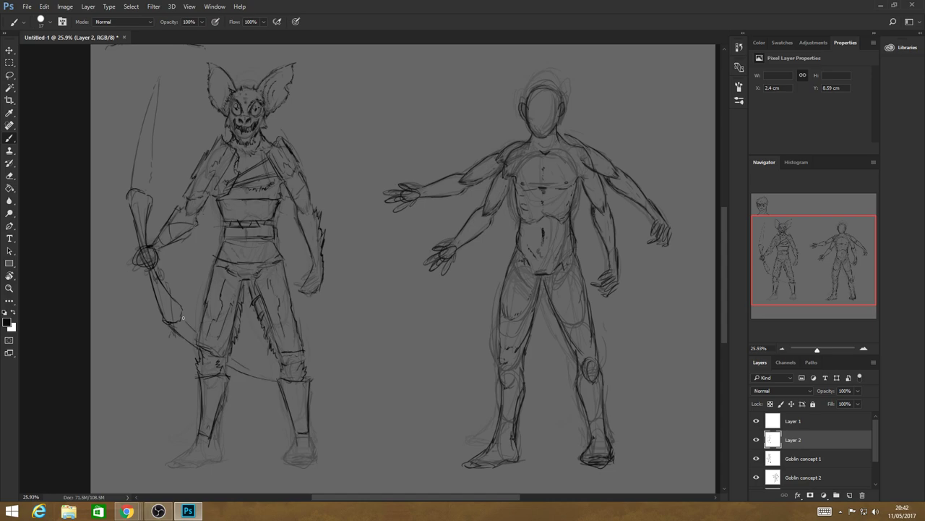
pyautogui.moveTo(191, 325)
pyautogui.mouseDown()
pyautogui.moveTo(180, 315)
pyautogui.moveTo(198, 337)
pyautogui.mouseUp()
pyautogui.moveTo(130, 189)
pyautogui.mouseDown()
pyautogui.moveTo(168, 59)
pyautogui.moveTo(148, 197)
pyautogui.mouseUp()
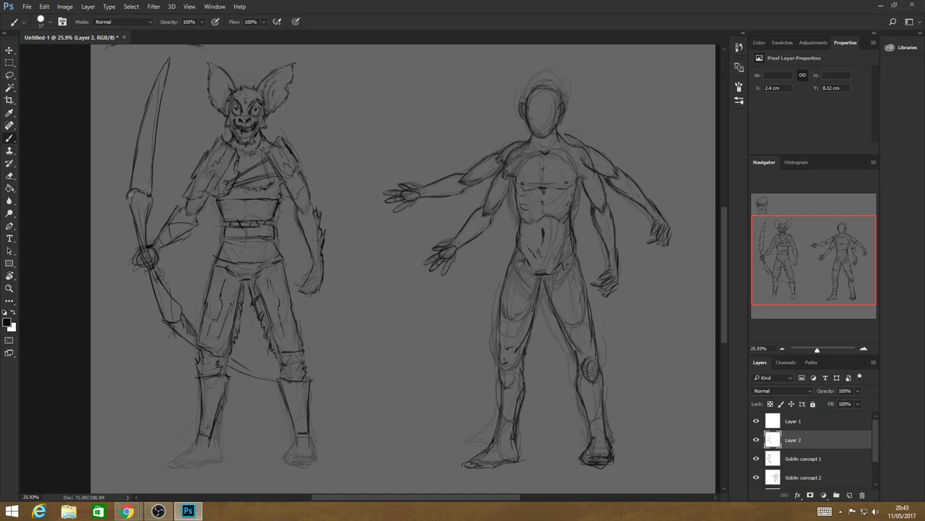
pyautogui.moveTo(130, 194)
pyautogui.mouseDown()
pyautogui.moveTo(138, 158)
pyautogui.moveTo(149, 193)
pyautogui.moveTo(143, 169)
pyautogui.moveTo(145, 178)
pyautogui.mouseUp()
pyautogui.moveTo(171, 306)
pyautogui.mouseDown()
pyautogui.moveTo(181, 337)
pyautogui.moveTo(178, 319)
pyautogui.mouseUp()
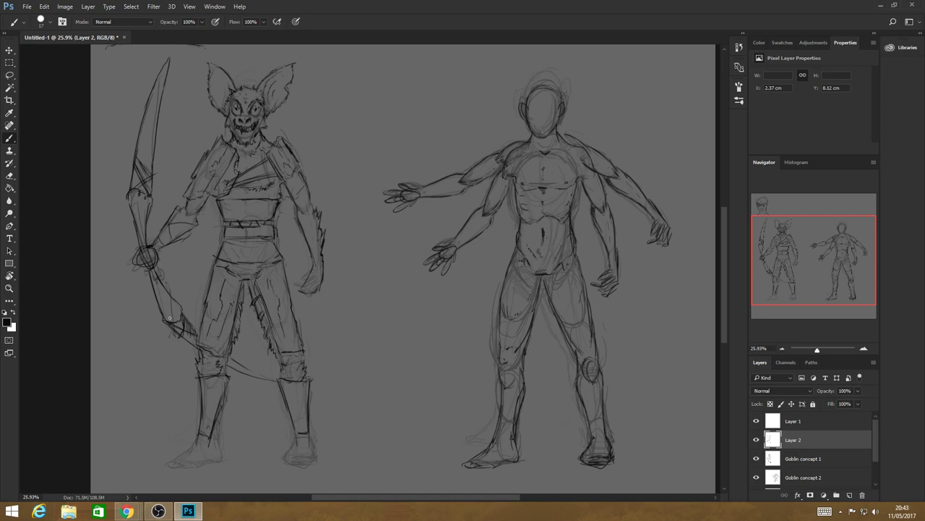
pyautogui.moveTo(170, 318); pyautogui.dragTo(173, 320)
# Ink the sole of the goblin's left foot and extend its toe line
pyautogui.click(9, 288)
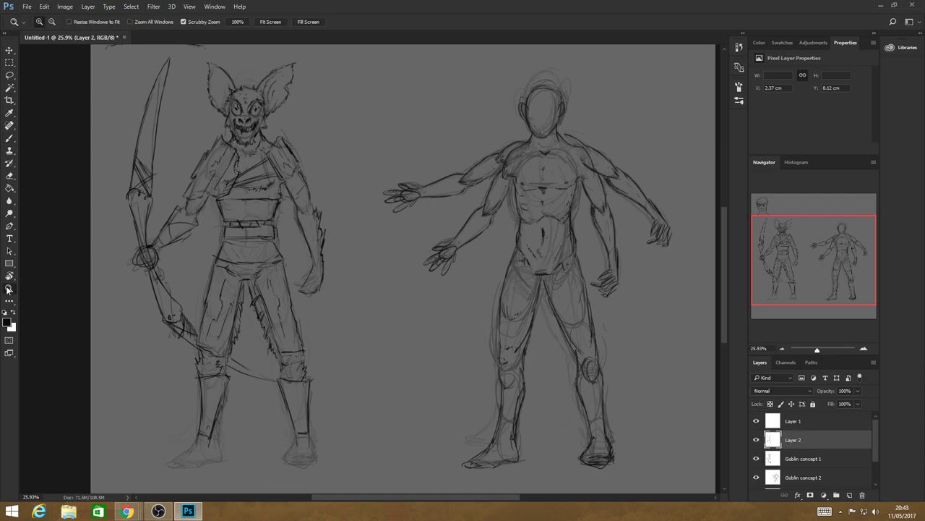
pyautogui.scroll(-2, 327, 400)
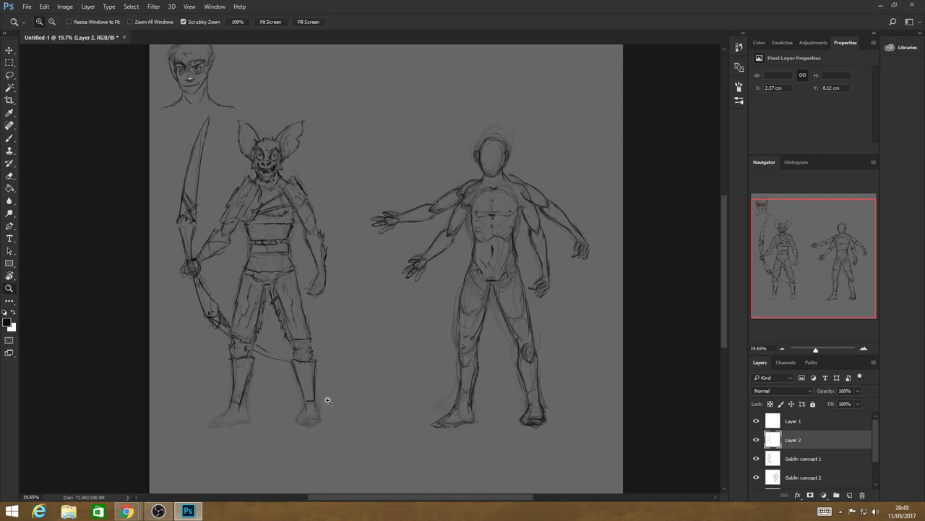
pyautogui.scroll(1, 328, 399)
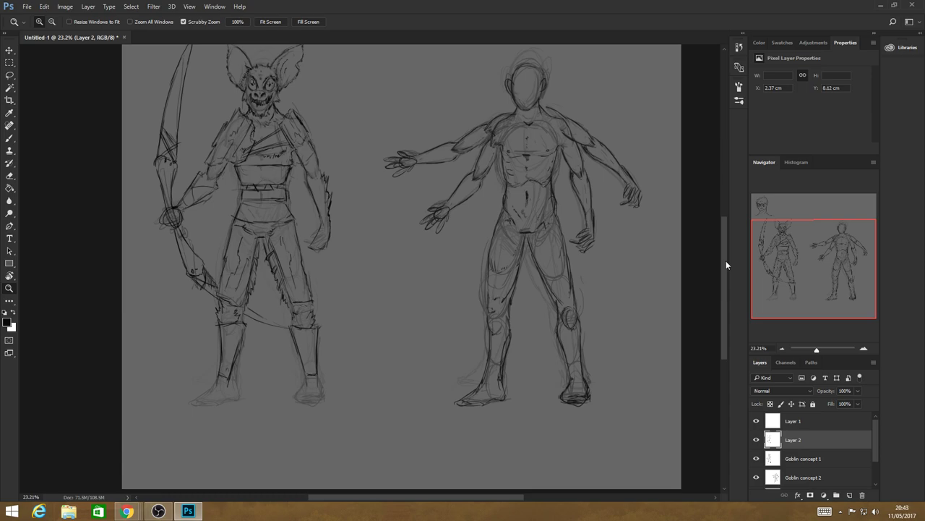
pyautogui.scroll(-3, 725, 261)
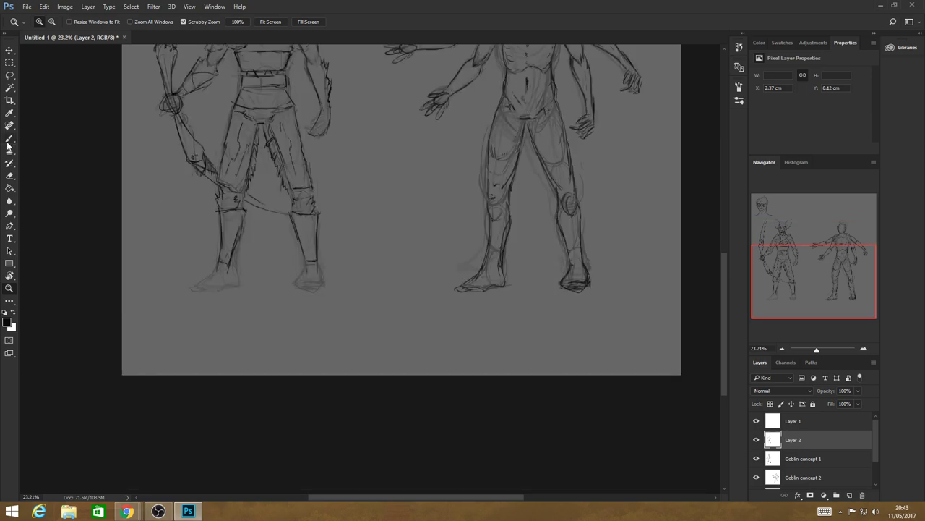
pyautogui.click(9, 139)
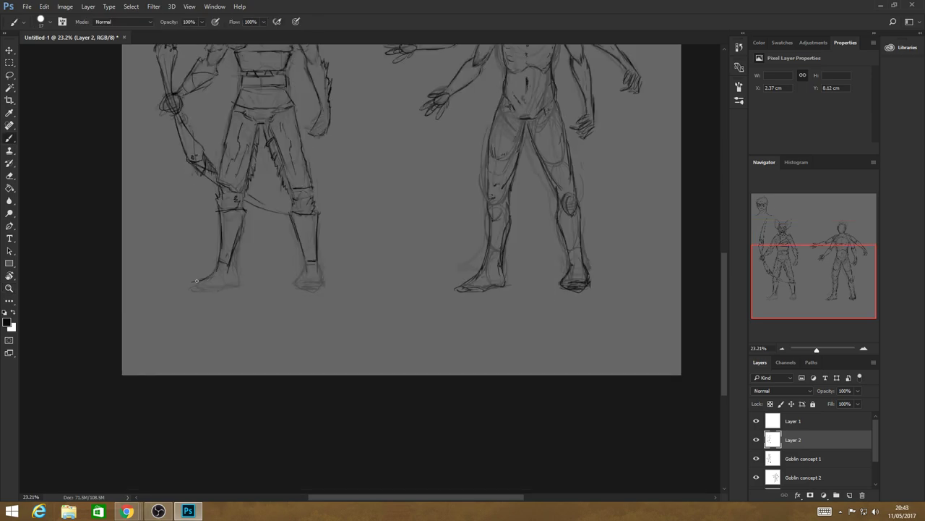
pyautogui.moveTo(203, 281)
pyautogui.mouseDown()
pyautogui.moveTo(201, 291)
pyautogui.moveTo(239, 278)
pyautogui.moveTo(248, 286)
pyautogui.moveTo(331, 279)
pyautogui.moveTo(295, 287)
pyautogui.mouseUp()
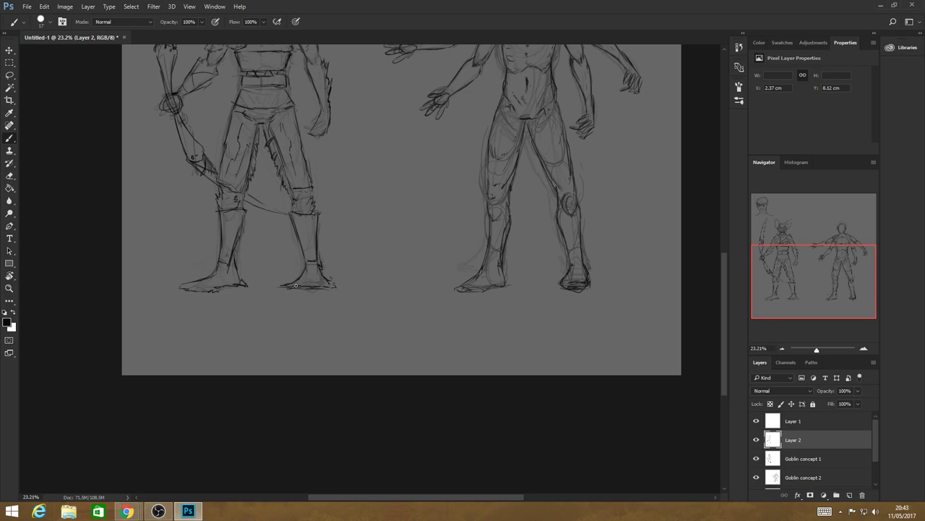
pyautogui.moveTo(188, 288); pyautogui.dragTo(172, 290)
# Zoom back out to view the whole sketch
pyautogui.click(10, 288)
pyautogui.scroll(-3, 324, 307)
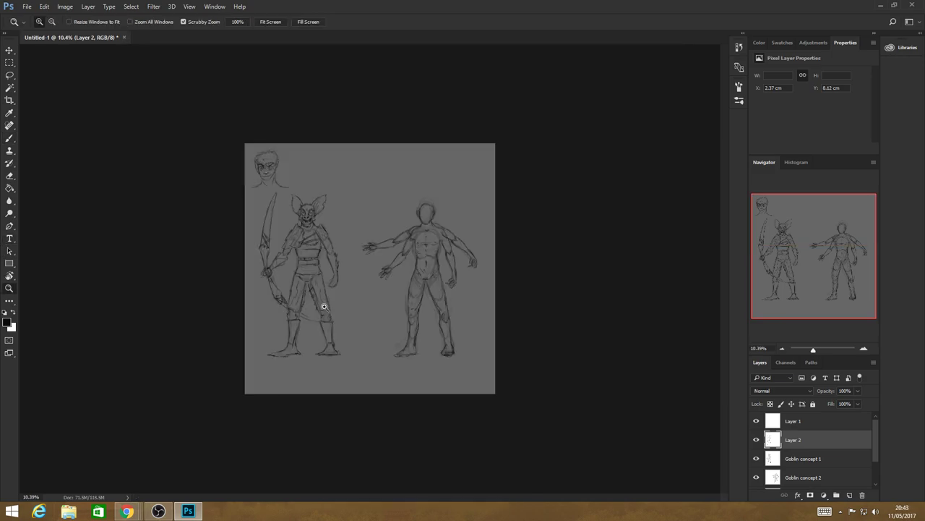
pyautogui.scroll(3, 324, 306)
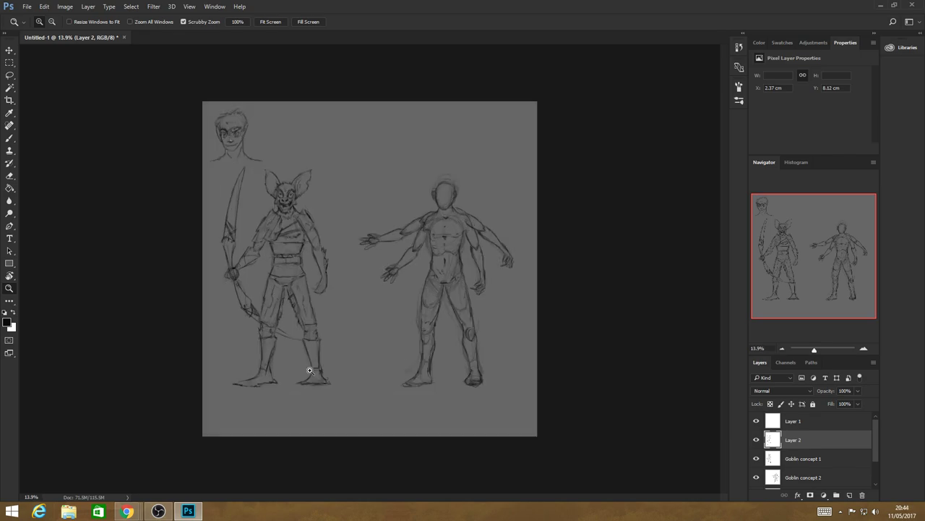
pyautogui.scroll(2, 309, 371)
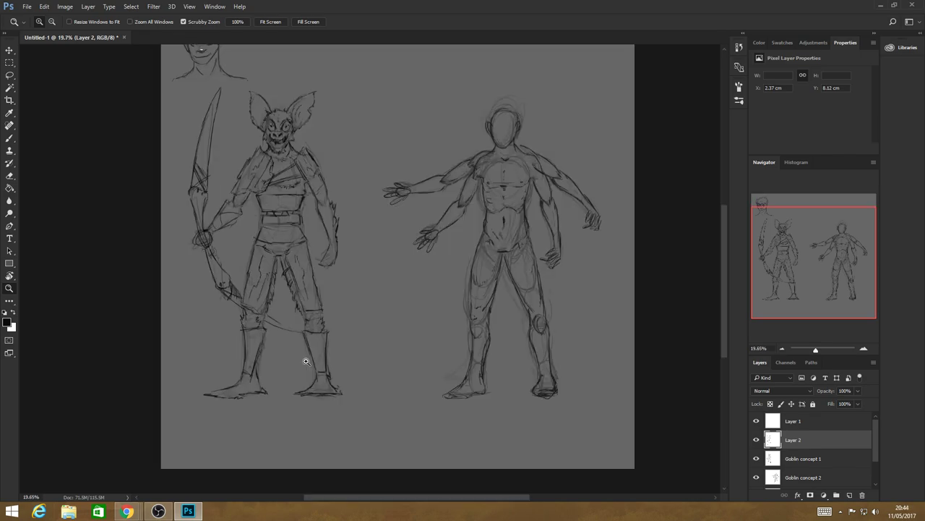
pyautogui.scroll(2, 287, 231)
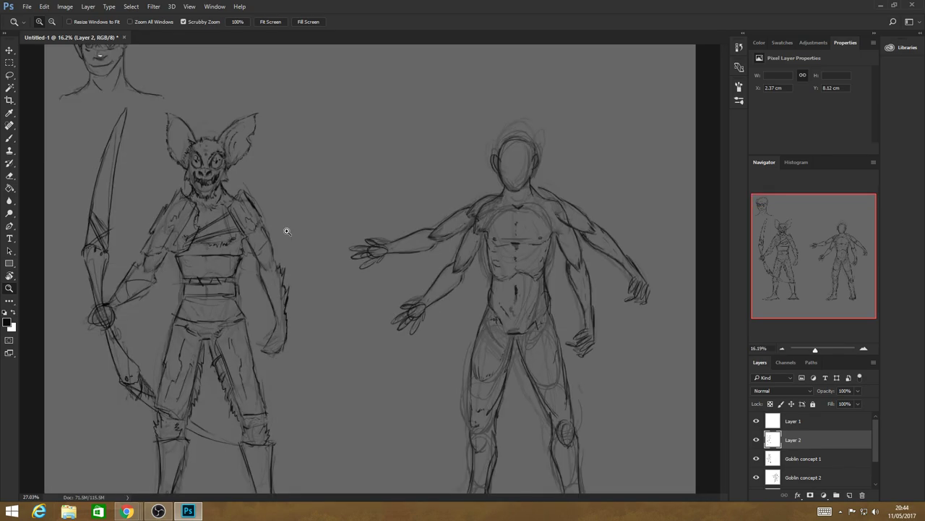
pyautogui.scroll(1, 287, 230)
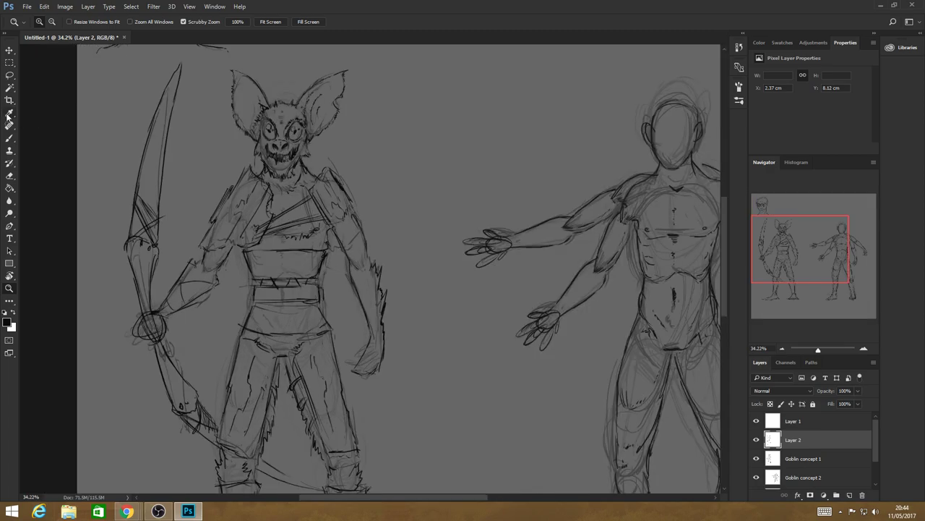
# Hatch the goblin's chest band and ink its shoulder, right hand and wrist
pyautogui.click(9, 138)
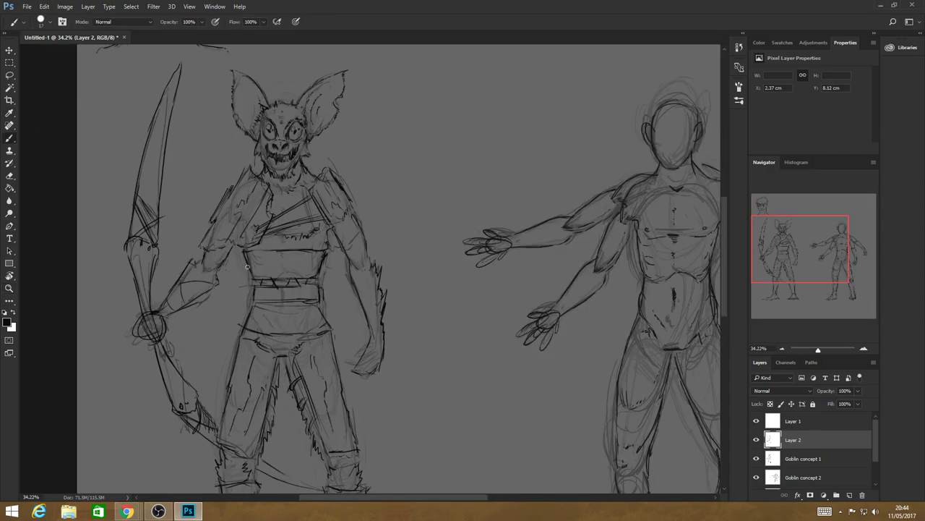
pyautogui.moveTo(246, 267); pyautogui.dragTo(274, 262)
pyautogui.moveTo(336, 221); pyautogui.dragTo(349, 228)
pyautogui.moveTo(355, 363); pyautogui.dragTo(362, 347)
pyautogui.moveTo(352, 350)
pyautogui.mouseDown()
pyautogui.moveTo(367, 342)
pyautogui.moveTo(376, 359)
pyautogui.moveTo(356, 376)
pyautogui.mouseUp()
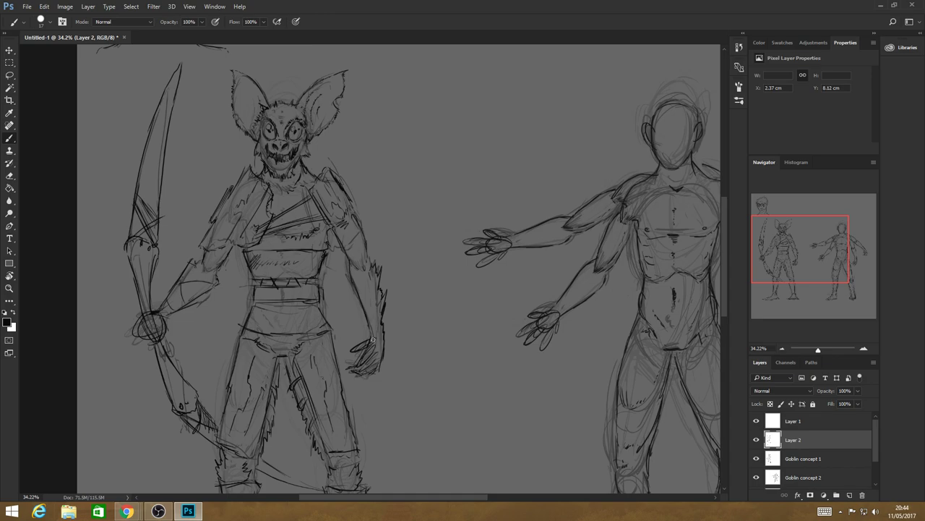
pyautogui.moveTo(373, 340); pyautogui.dragTo(354, 351)
# Hatch the bow grip dark with dense ink strokes
pyautogui.moveTo(141, 325)
pyautogui.mouseDown()
pyautogui.moveTo(159, 329)
pyautogui.moveTo(152, 313)
pyautogui.mouseUp()
pyautogui.moveTo(150, 326); pyautogui.dragTo(165, 321)
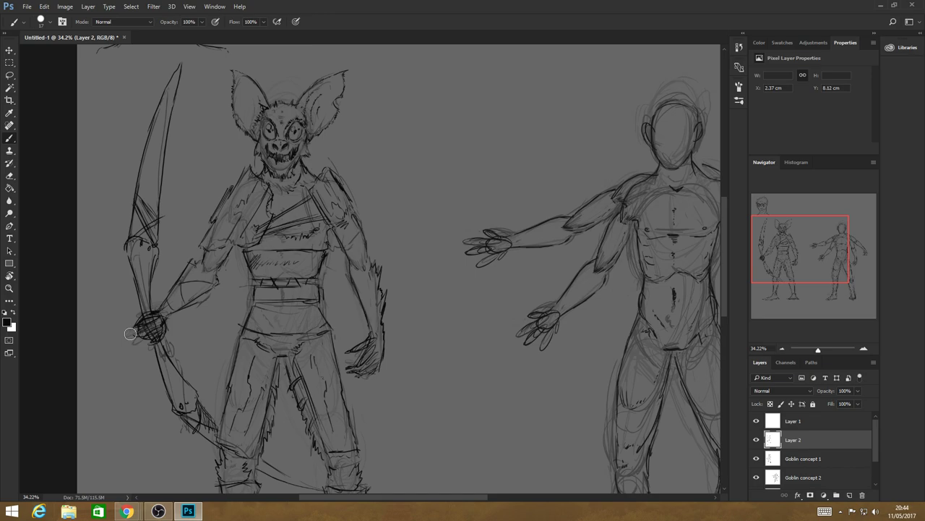
pyautogui.moveTo(130, 333); pyautogui.dragTo(146, 312)
# Zoom in on the goblin's head and set the foreground colour to light grey #aeaeae
pyautogui.press('z')
pyautogui.keyDown('alt'); pyautogui.click(247, 215); pyautogui.keyUp('alt')
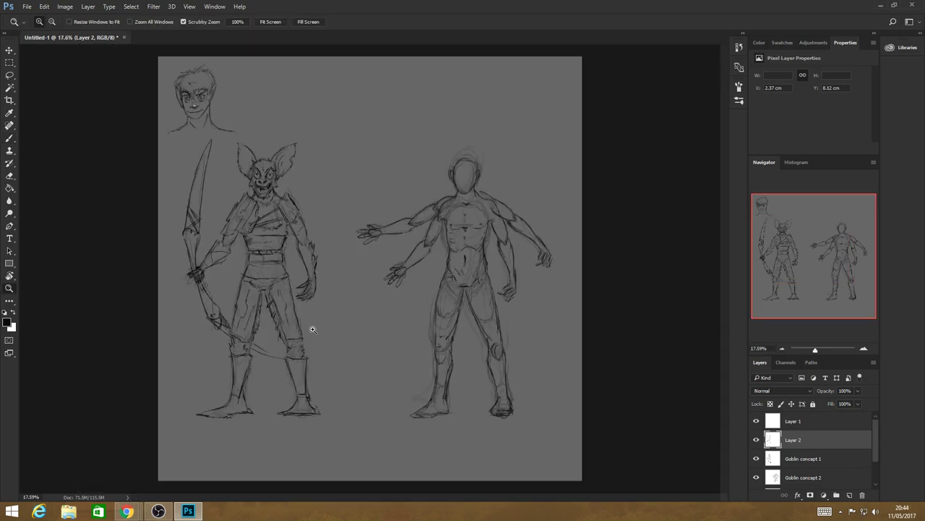
pyautogui.moveTo(313, 329); pyautogui.dragTo(321, 284)
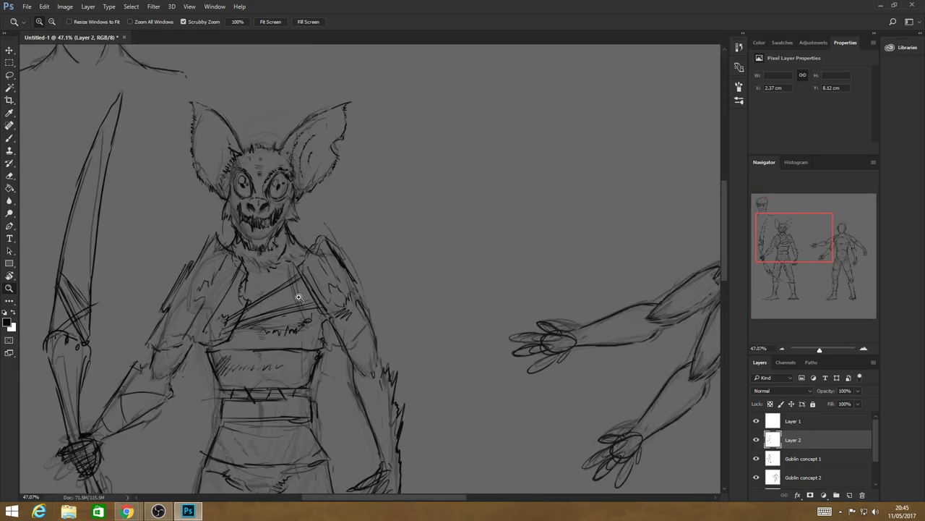
pyautogui.moveTo(298, 296); pyautogui.dragTo(727, 236)
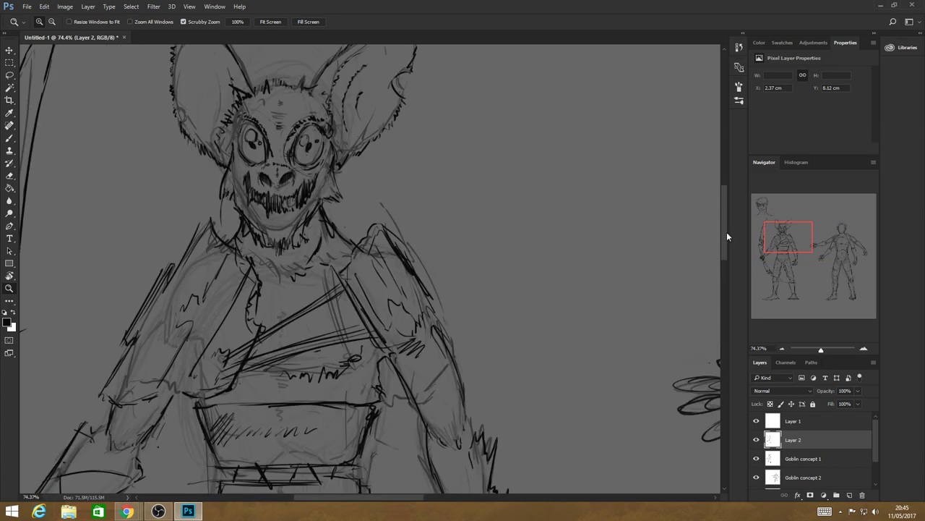
pyautogui.moveTo(347, 361); pyautogui.dragTo(376, 361)
pyautogui.press('b')
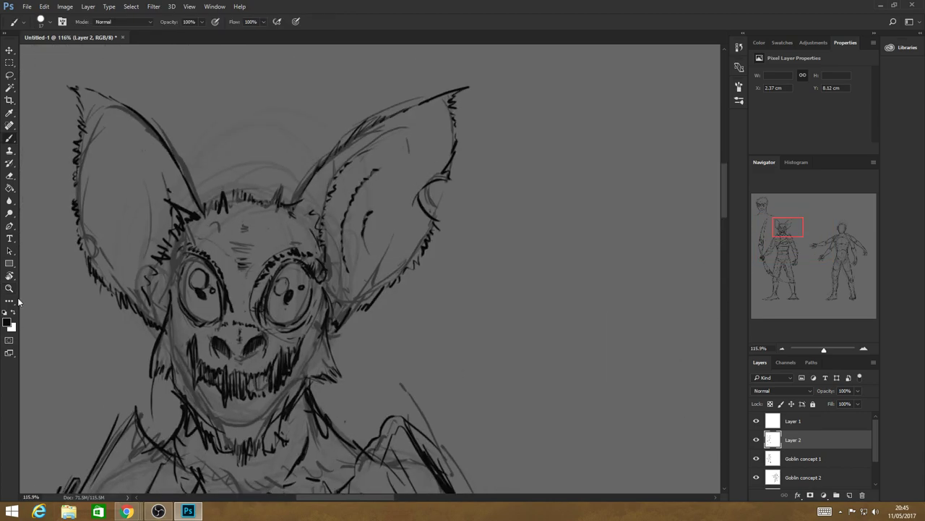
pyautogui.press('x')
pyautogui.click(5, 320)
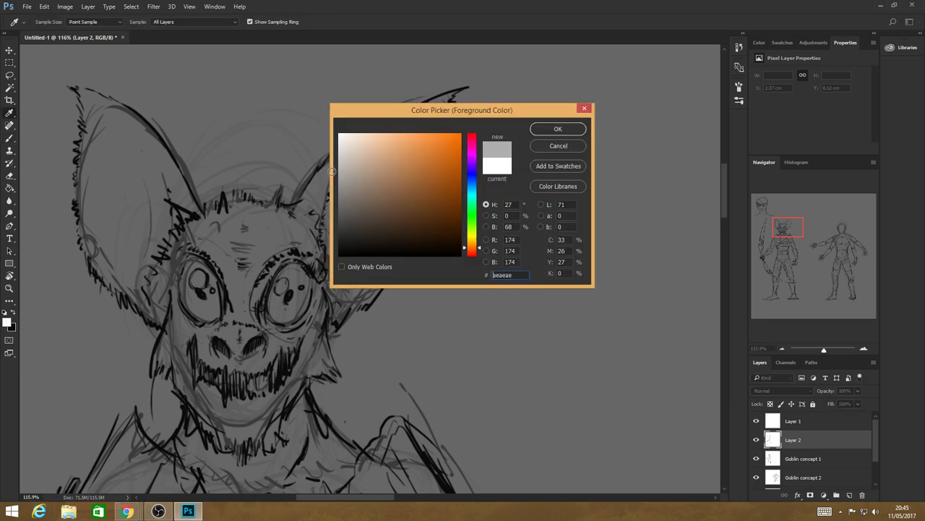
pyautogui.press('Return')
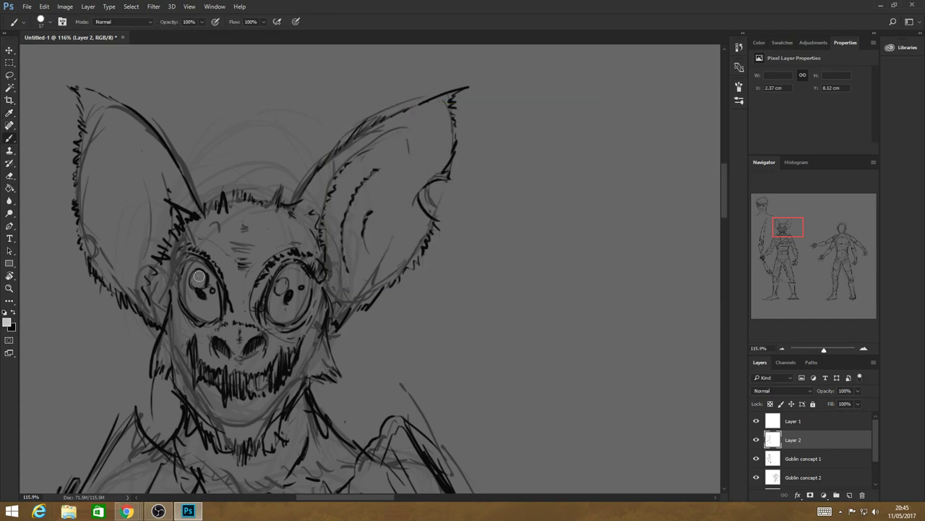
# Paint highlight dots into both eyes, redoing the left eye's highlight larger
pyautogui.click(199, 277)
pyautogui.click(281, 285)
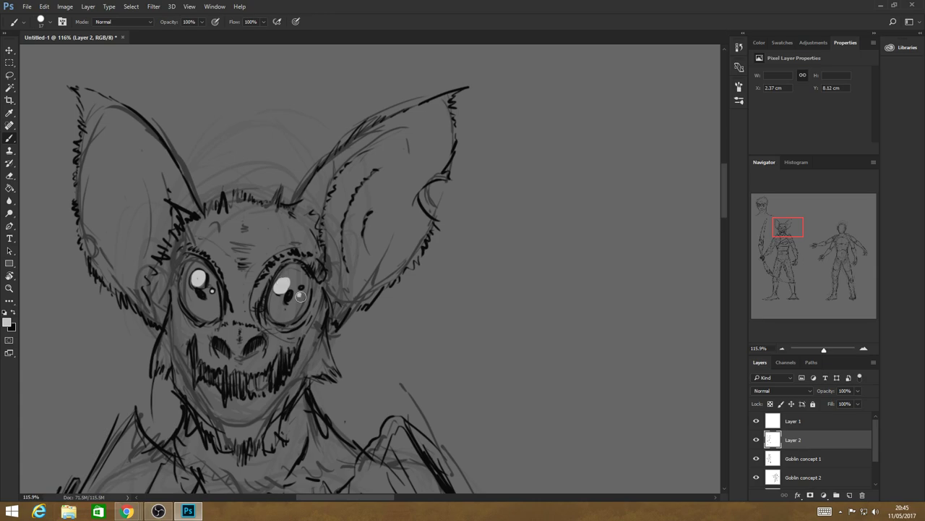
pyautogui.click(301, 296)
pyautogui.click(196, 277)
pyautogui.hotkey('ctrl', 'z')
pyautogui.click(193, 275)
pyautogui.click(191, 288)
pyautogui.press('z')
pyautogui.moveTo(275, 321); pyautogui.dragTo(341, 367)
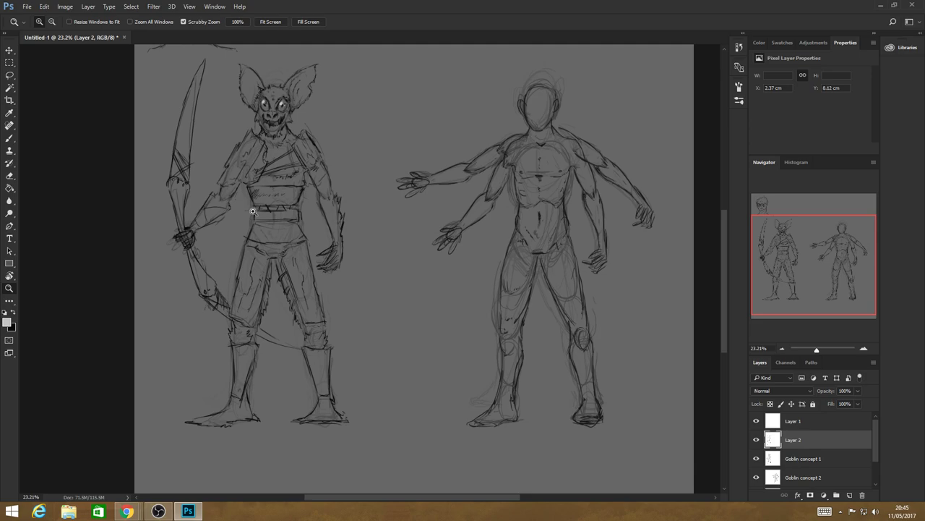
# Merge Layer 2 down into Goblin concept 1 from the Layers panel context menu
pyautogui.scroll(-3, 252, 211)
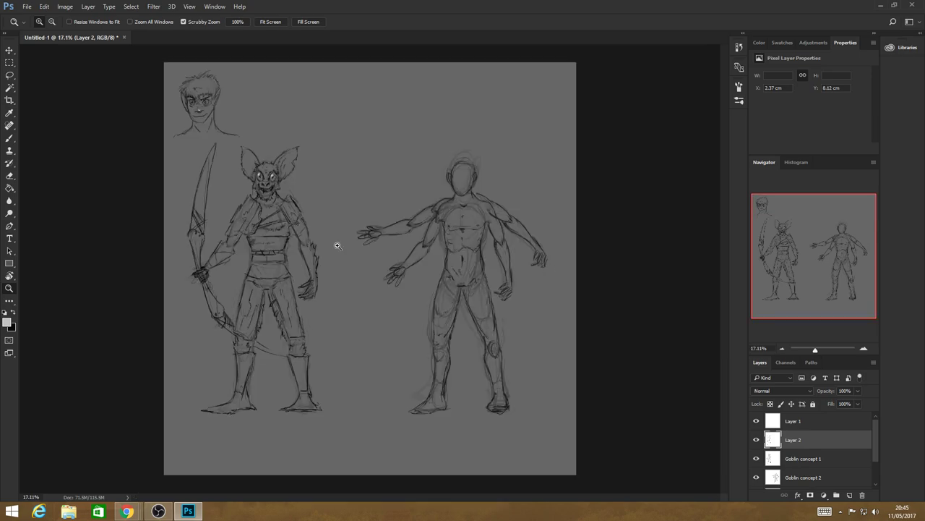
pyautogui.moveTo(337, 246); pyautogui.dragTo(538, 279)
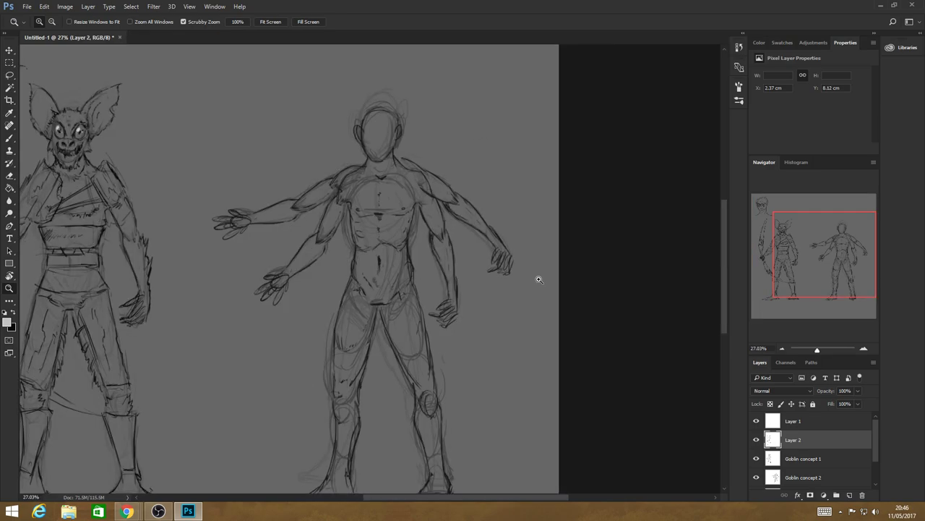
pyautogui.rightClick(801, 439)
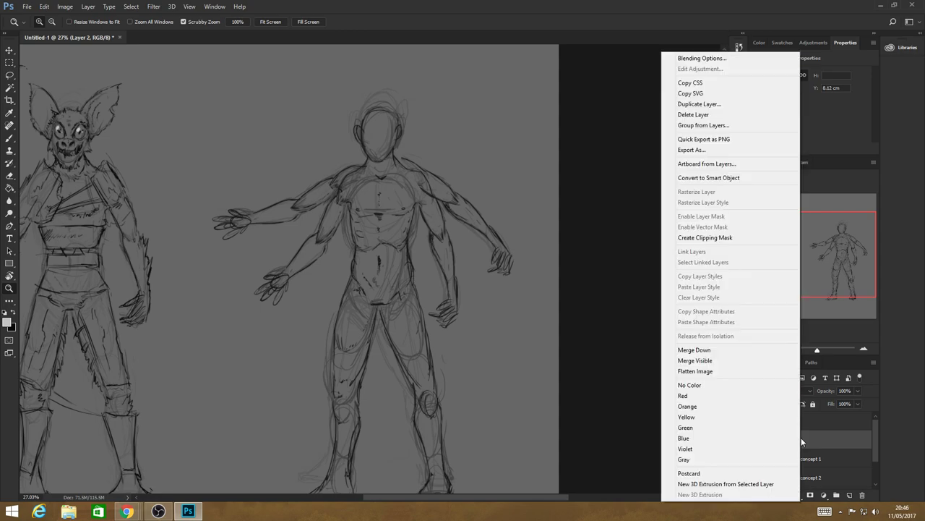
pyautogui.click(720, 350)
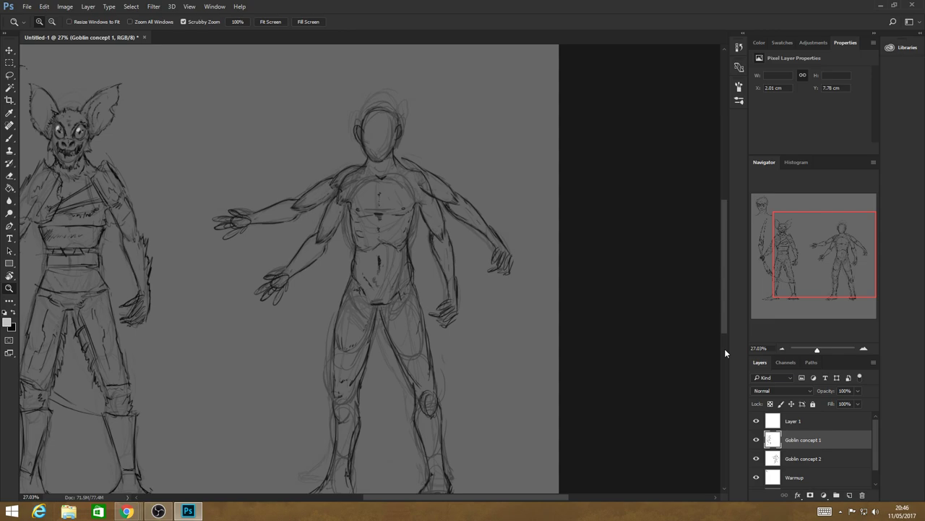
pyautogui.click(126, 511)
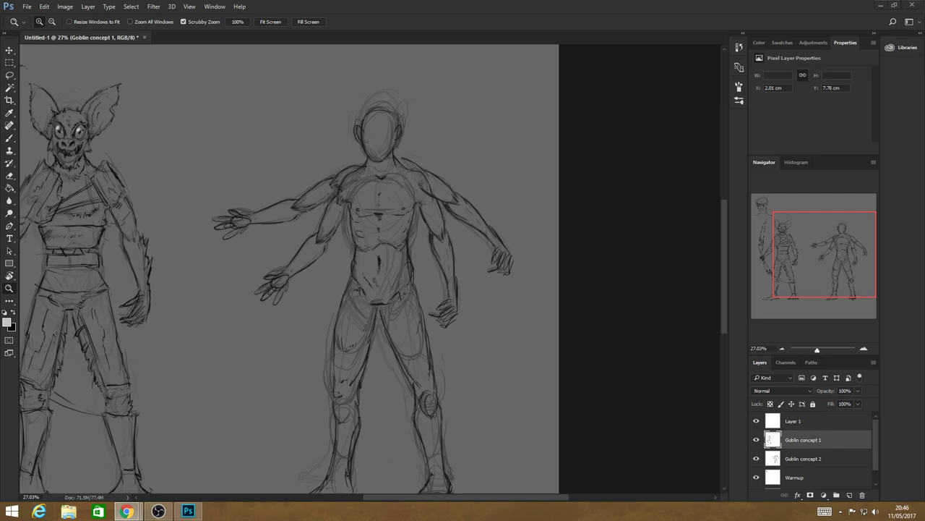
pyautogui.press('super+d')
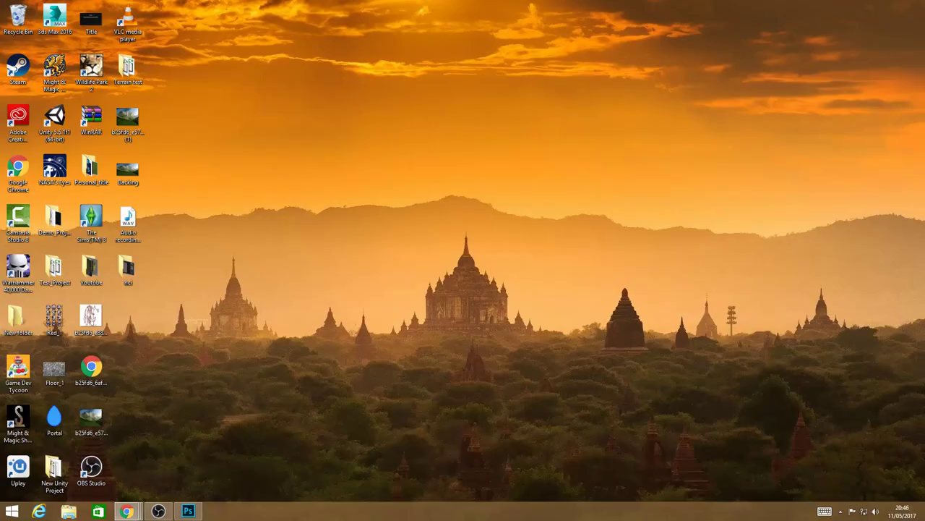
pyautogui.press('super+d')
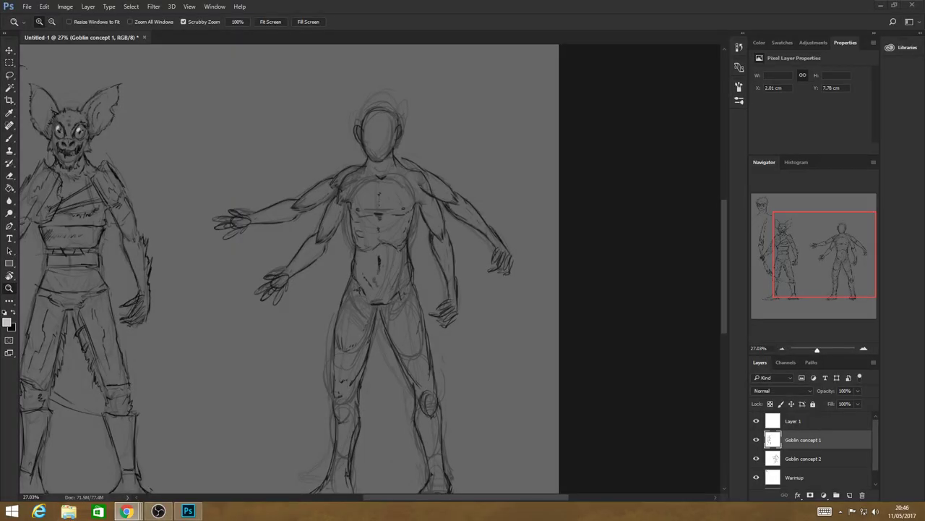
pyautogui.press('super+d')
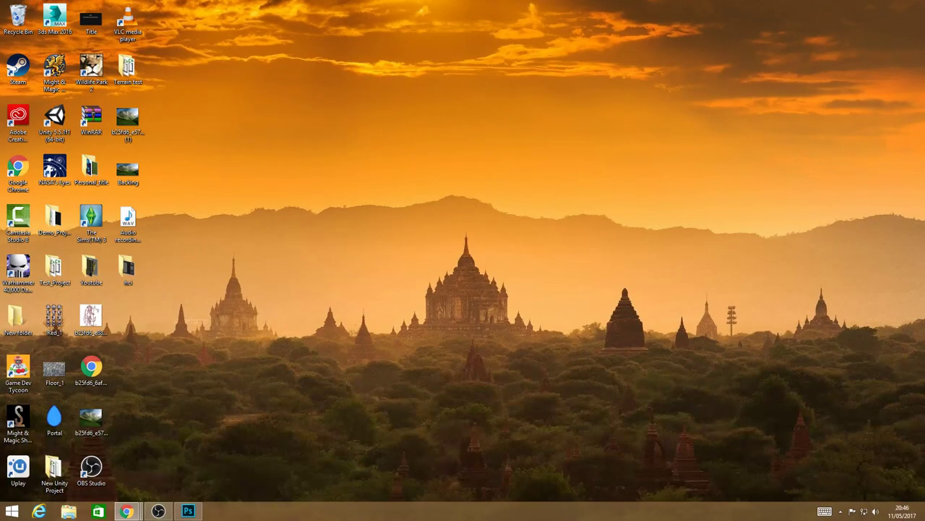
pyautogui.press('super+d')
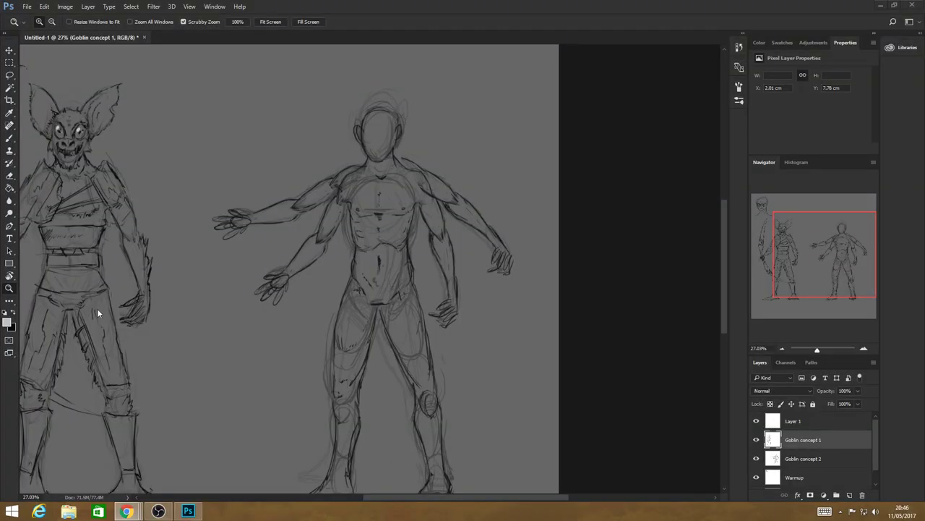
# Move Goblin concept 2 above Goblin concept 1 and lower its opacity
pyautogui.click(448, 226)
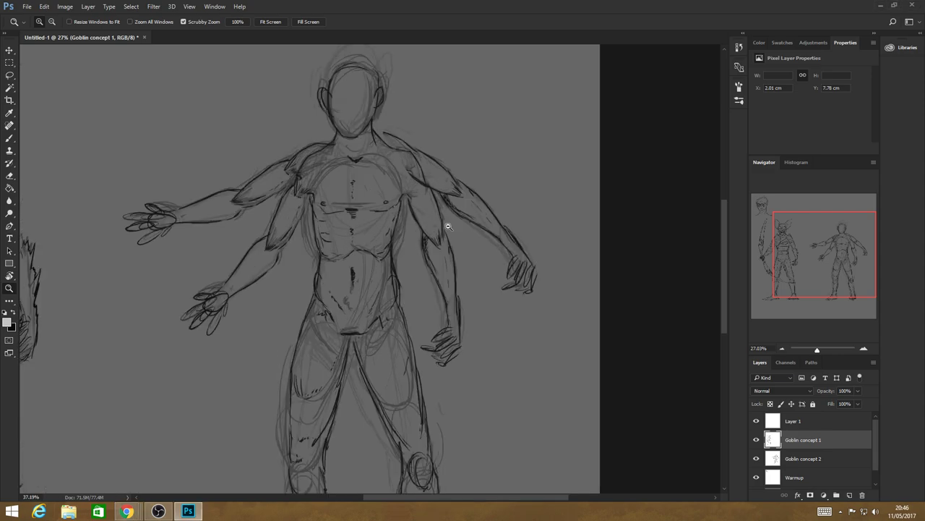
pyautogui.keyDown('alt'); pyautogui.click(513, 289); pyautogui.keyUp('alt')
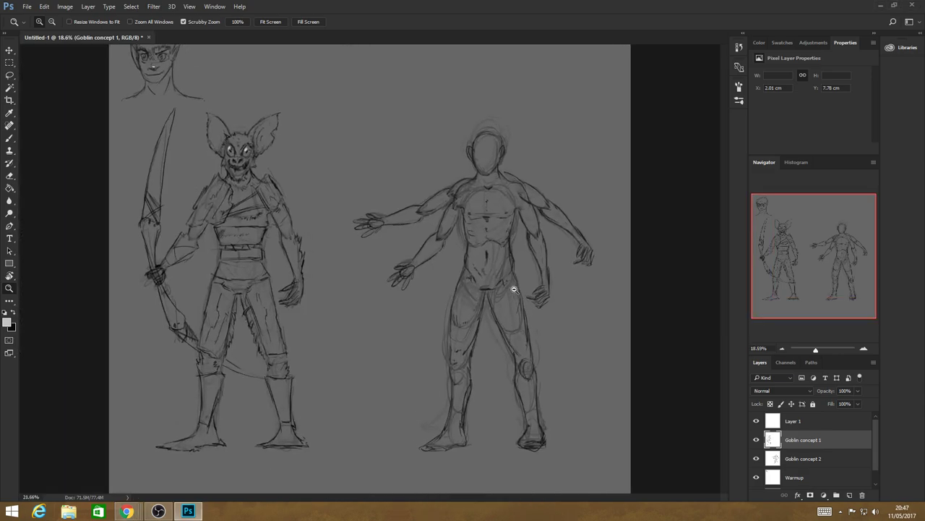
pyautogui.moveTo(513, 289); pyautogui.dragTo(524, 286)
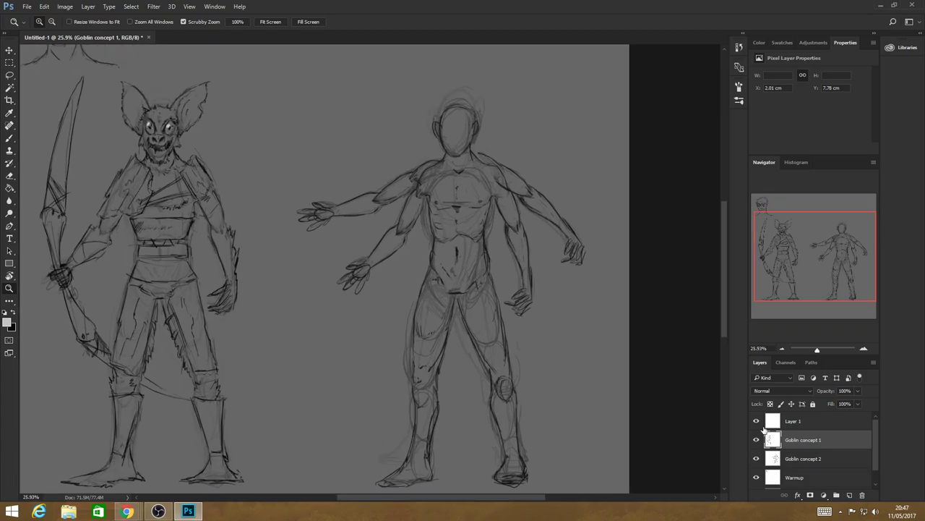
pyautogui.moveTo(764, 430); pyautogui.dragTo(795, 471)
pyautogui.moveTo(858, 390)
pyautogui.mouseDown()
pyautogui.moveTo(838, 405)
pyautogui.moveTo(851, 405)
pyautogui.mouseUp()
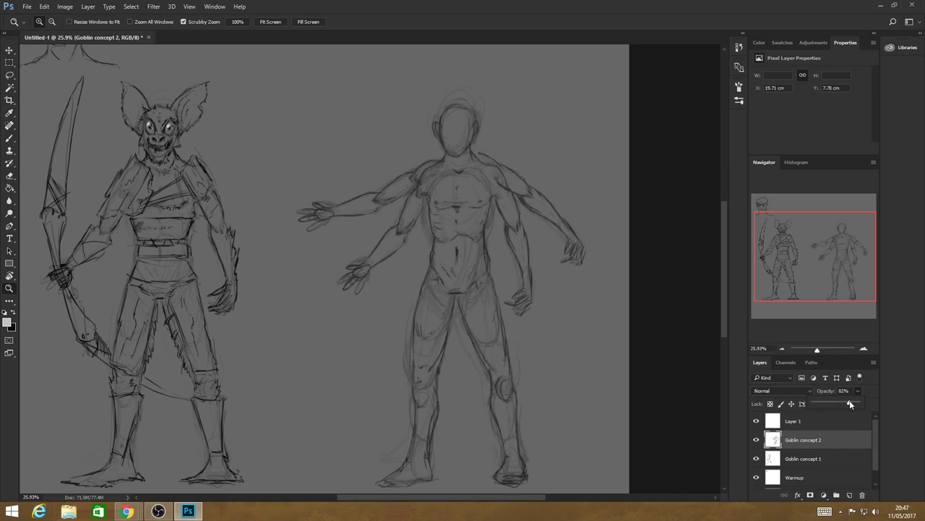
# Rework and lighten the right figure's right shoulder lines with the brush
pyautogui.scroll(1, 509, 160)
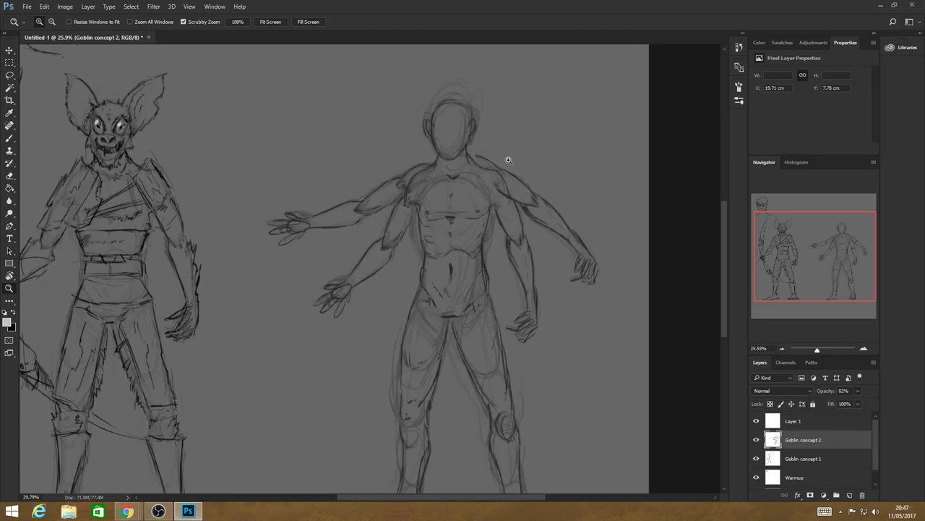
pyautogui.scroll(-1, 500, 190)
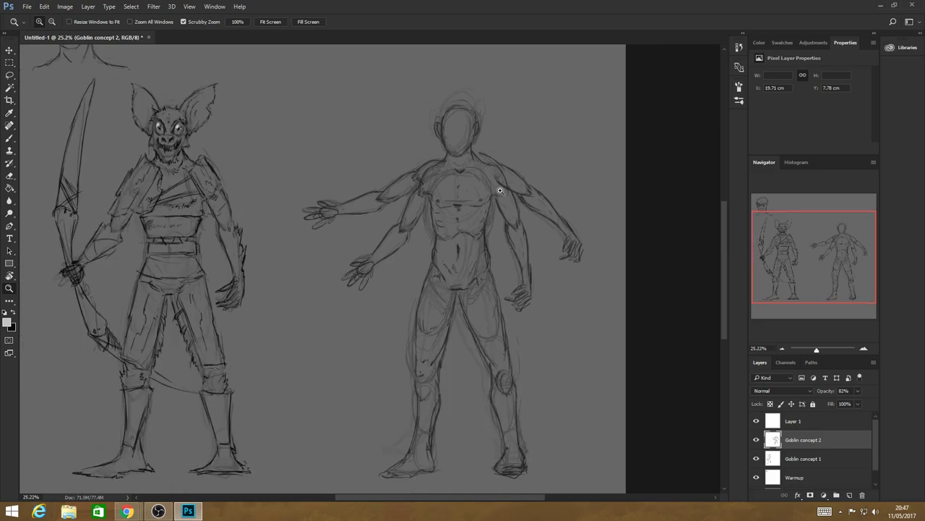
pyautogui.press('b')
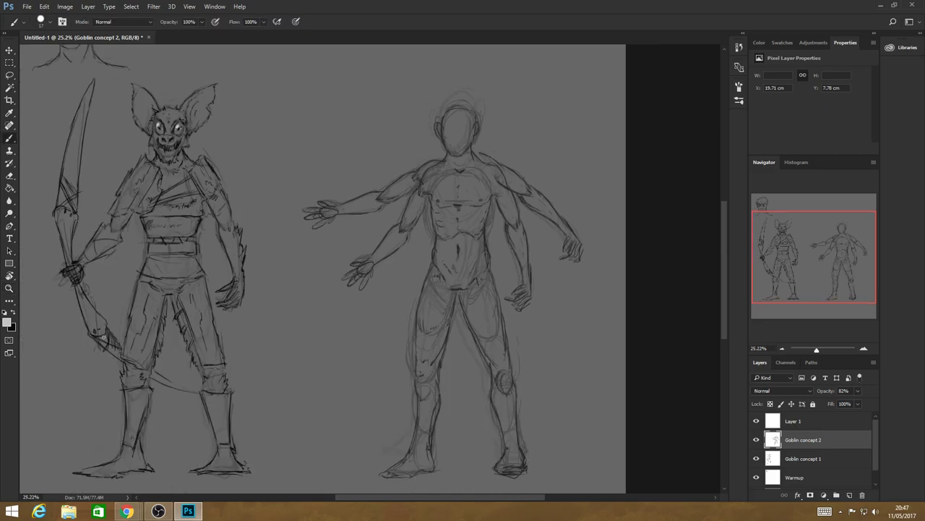
pyautogui.press('z')
pyautogui.scroll(1, 515, 236)
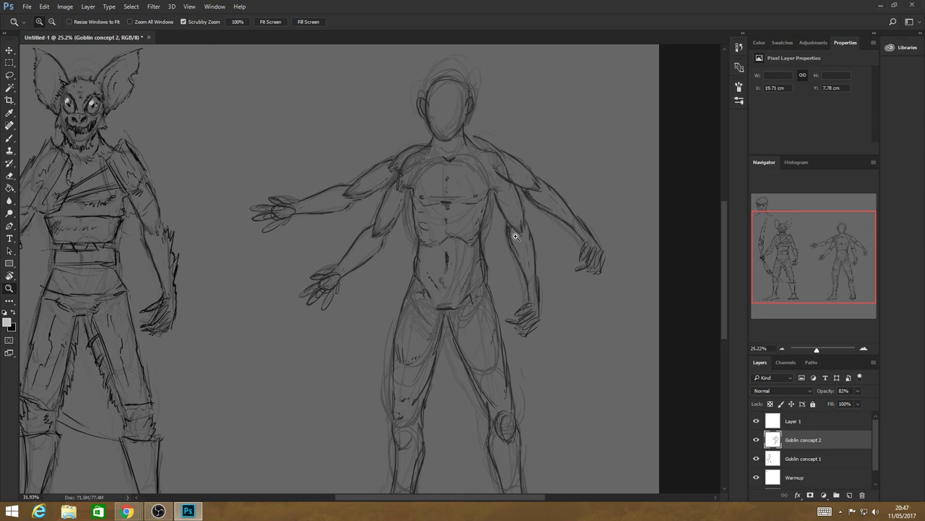
pyautogui.scroll(-1, 515, 235)
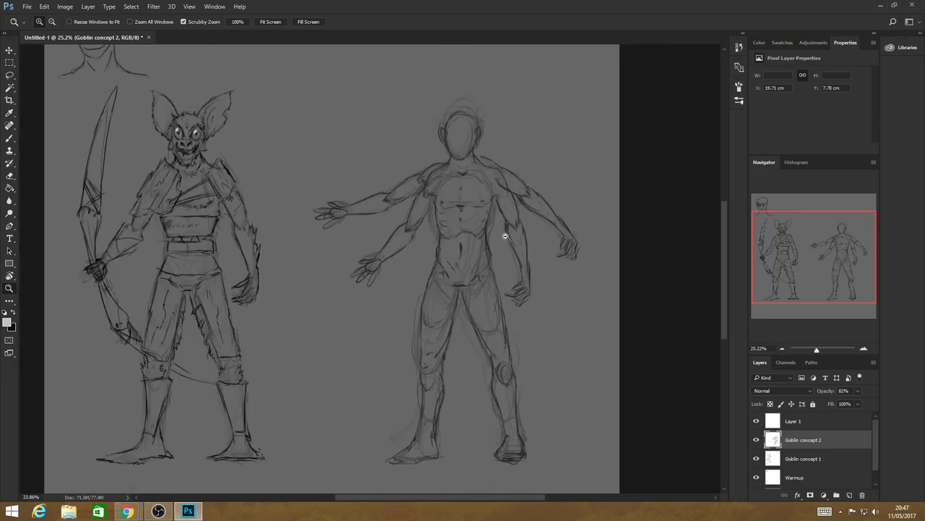
pyautogui.scroll(1, 506, 236)
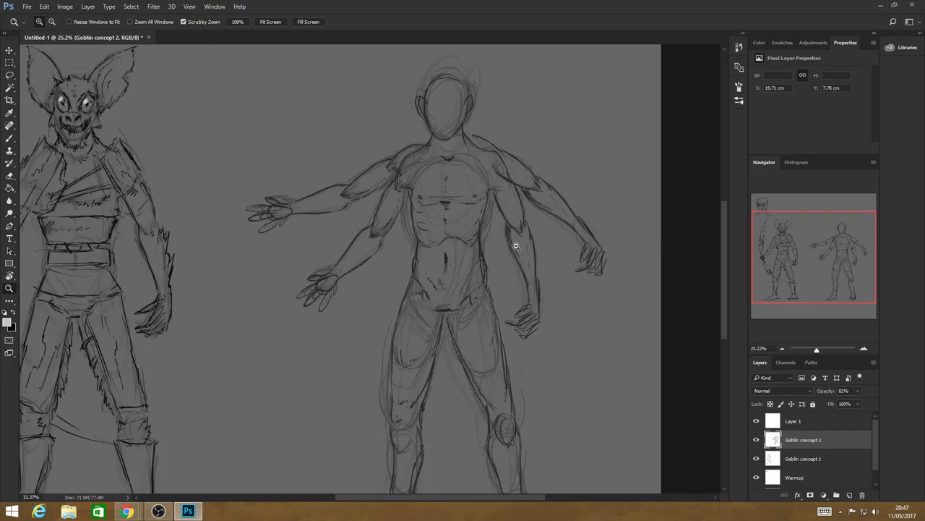
pyautogui.scroll(1, 515, 246)
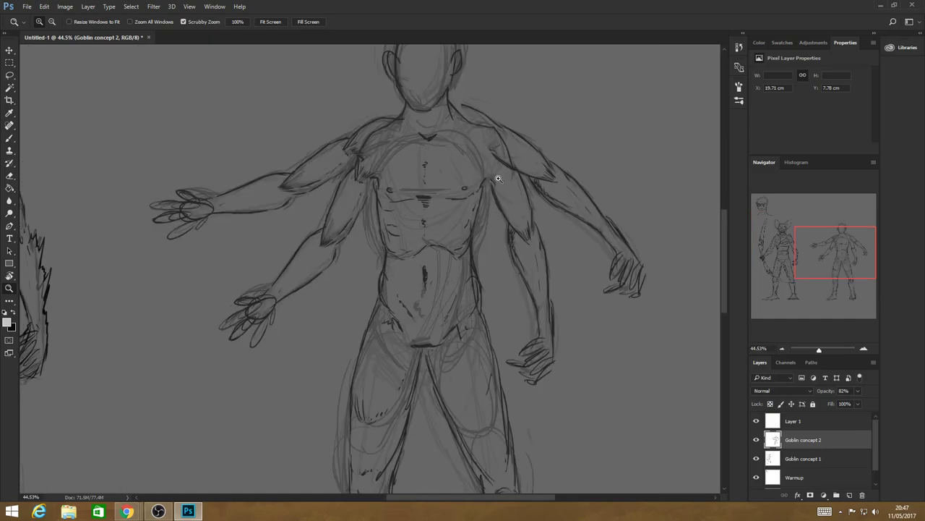
pyautogui.press('b')
pyautogui.moveTo(496, 171); pyautogui.dragTo(510, 152)
pyautogui.moveTo(484, 126); pyautogui.dragTo(503, 155)
# Touch up the left shoulder and right chest, then set Goblin concept 2 to 38% opacity
pyautogui.moveTo(375, 132)
pyautogui.mouseDown()
pyautogui.moveTo(363, 147)
pyautogui.moveTo(378, 173)
pyautogui.mouseUp()
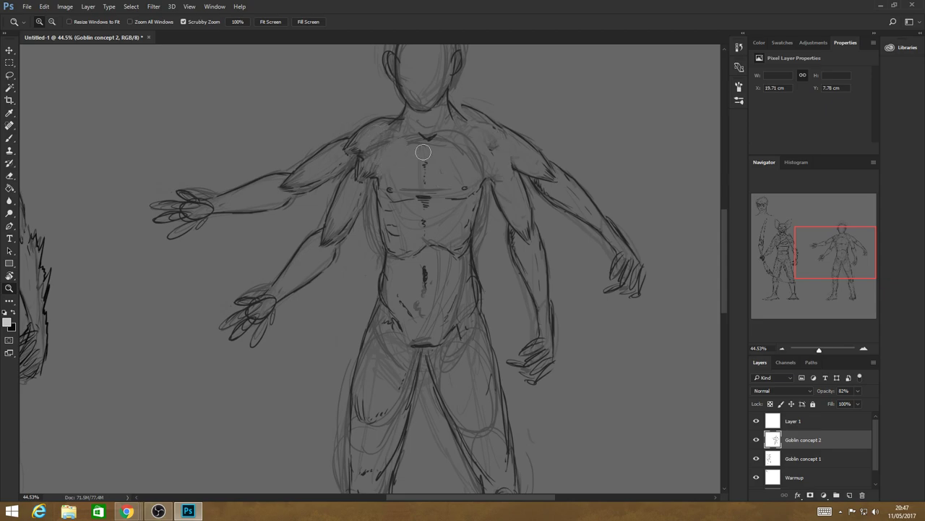
pyautogui.moveTo(444, 153); pyautogui.dragTo(461, 141)
pyautogui.moveTo(857, 391); pyautogui.dragTo(838, 402)
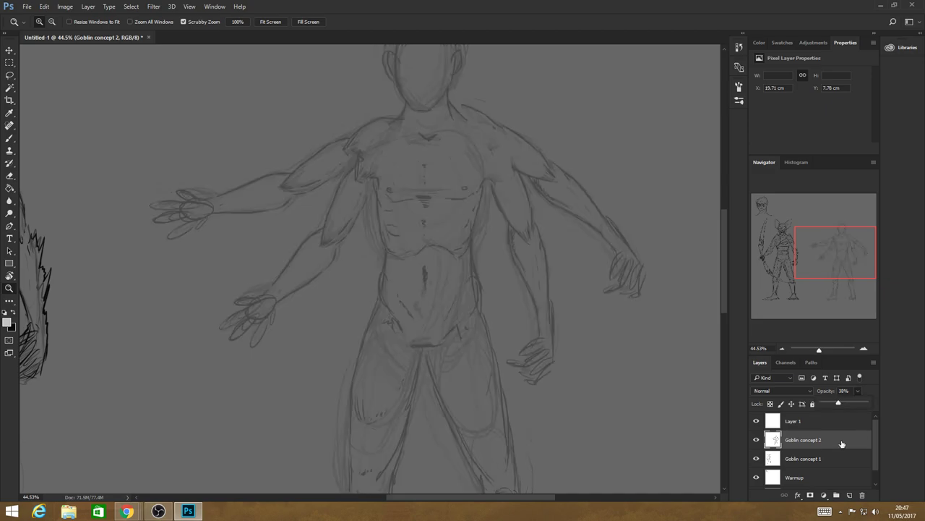
# Add a new empty layer and ink the jaw and chin line in black
pyautogui.hotkey('ctrl', 'shift', 'alt', 'n')
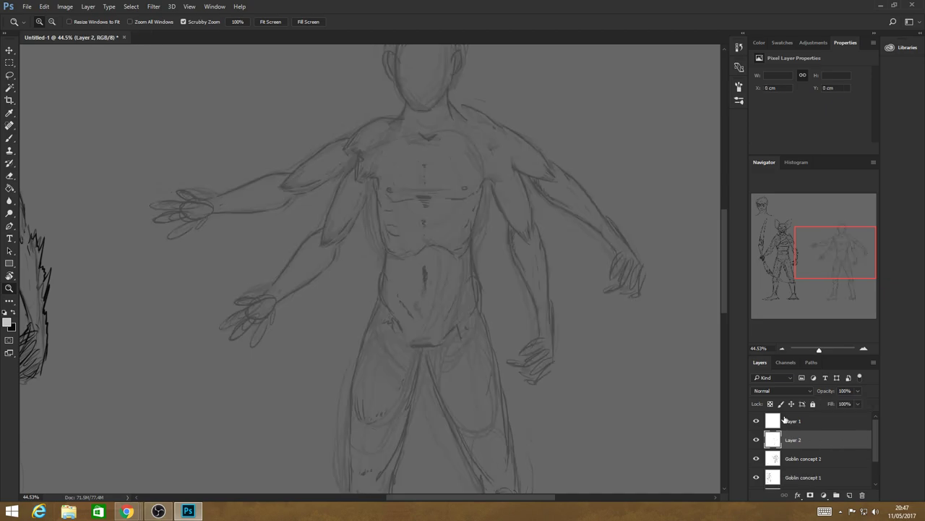
pyautogui.press('b')
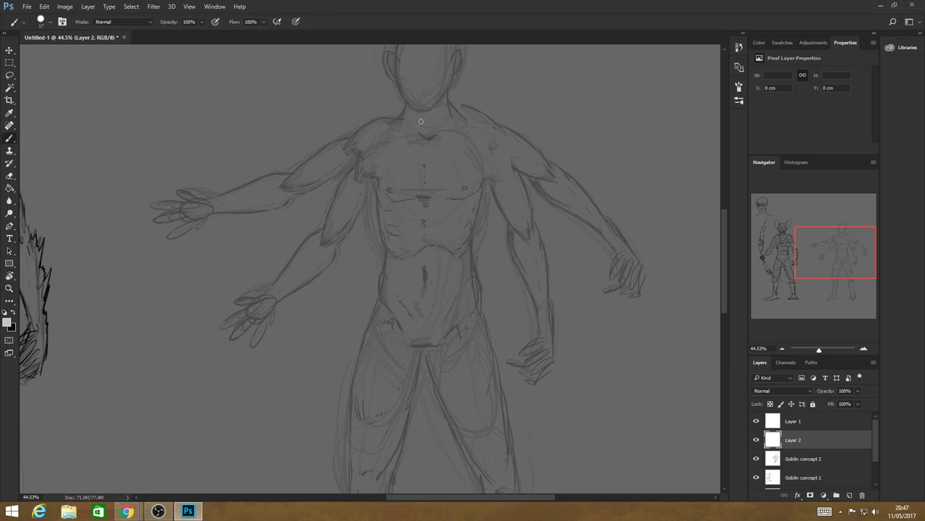
pyautogui.moveTo(396, 87); pyautogui.dragTo(409, 106)
pyautogui.hotkey('ctrl', 'z')
pyautogui.press('x')
pyautogui.moveTo(398, 87)
pyautogui.mouseDown()
pyautogui.moveTo(437, 106)
pyautogui.moveTo(452, 82)
pyautogui.mouseUp()
# Ink the head outline and both pointed ears
pyautogui.scroll(3, 399, 181)
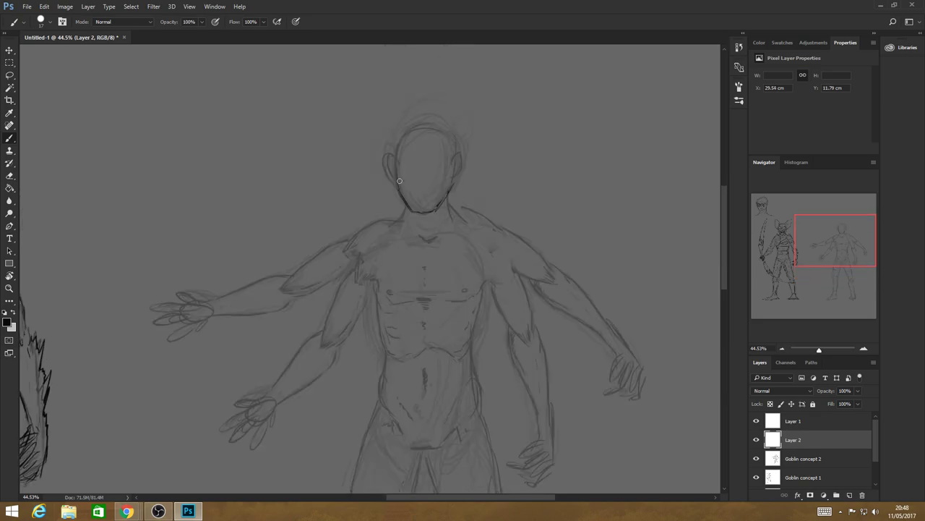
pyautogui.moveTo(399, 181)
pyautogui.mouseDown()
pyautogui.moveTo(447, 135)
pyautogui.moveTo(454, 162)
pyautogui.mouseUp()
pyautogui.moveTo(454, 164); pyautogui.dragTo(452, 150)
pyautogui.moveTo(379, 122); pyautogui.dragTo(393, 181)
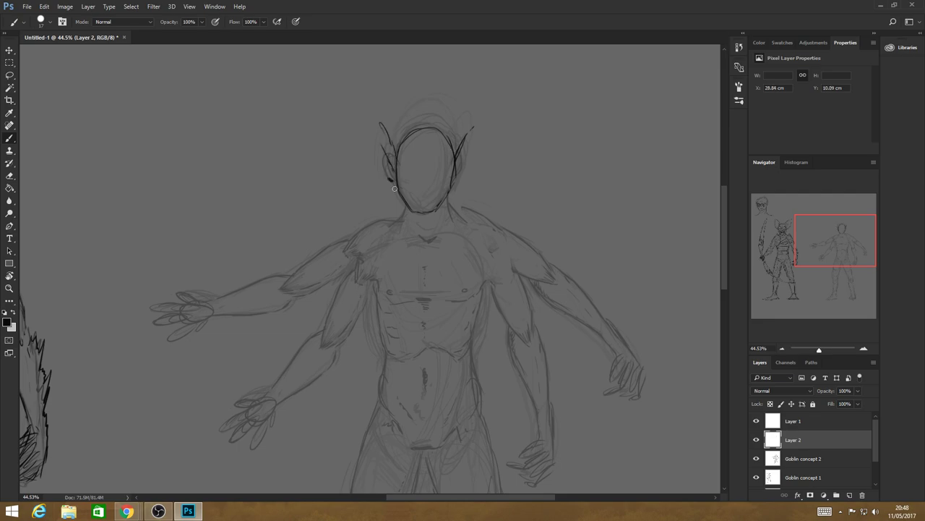
pyautogui.click(394, 189)
pyautogui.moveTo(381, 128); pyautogui.dragTo(388, 175)
pyautogui.moveTo(467, 138); pyautogui.dragTo(453, 184)
# Draw the eyebrow, squinting eye, zigzag toothy mouth and neck lines into the shoulder
pyautogui.moveTo(415, 168)
pyautogui.mouseDown()
pyautogui.moveTo(401, 167)
pyautogui.moveTo(416, 167)
pyautogui.mouseUp()
pyautogui.moveTo(429, 170)
pyautogui.mouseDown()
pyautogui.moveTo(445, 164)
pyautogui.moveTo(411, 164)
pyautogui.moveTo(441, 173)
pyautogui.mouseUp()
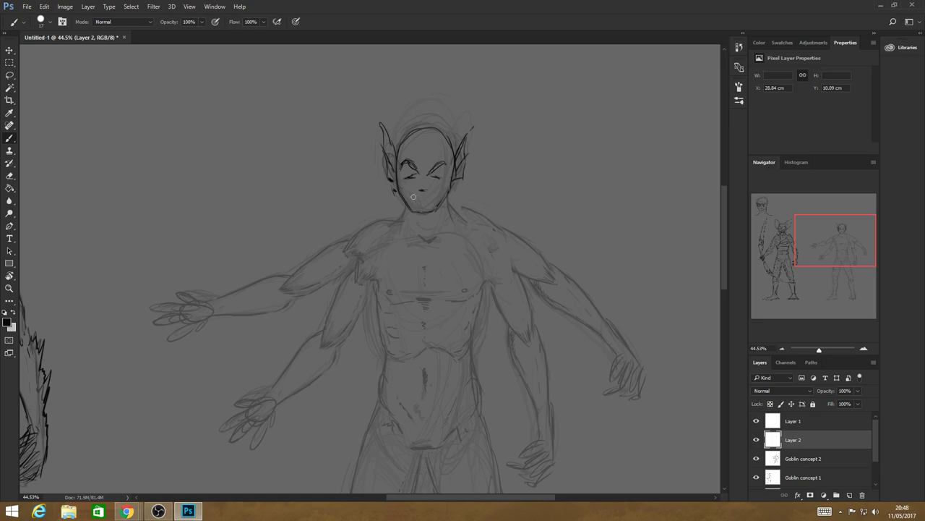
pyautogui.moveTo(412, 196)
pyautogui.mouseDown()
pyautogui.moveTo(429, 196)
pyautogui.moveTo(395, 223)
pyautogui.mouseUp()
pyautogui.moveTo(448, 196); pyautogui.dragTo(471, 217)
pyautogui.moveTo(397, 221)
pyautogui.mouseDown()
pyautogui.moveTo(371, 224)
pyautogui.moveTo(287, 282)
pyautogui.moveTo(266, 276)
pyautogui.moveTo(297, 295)
pyautogui.mouseUp()
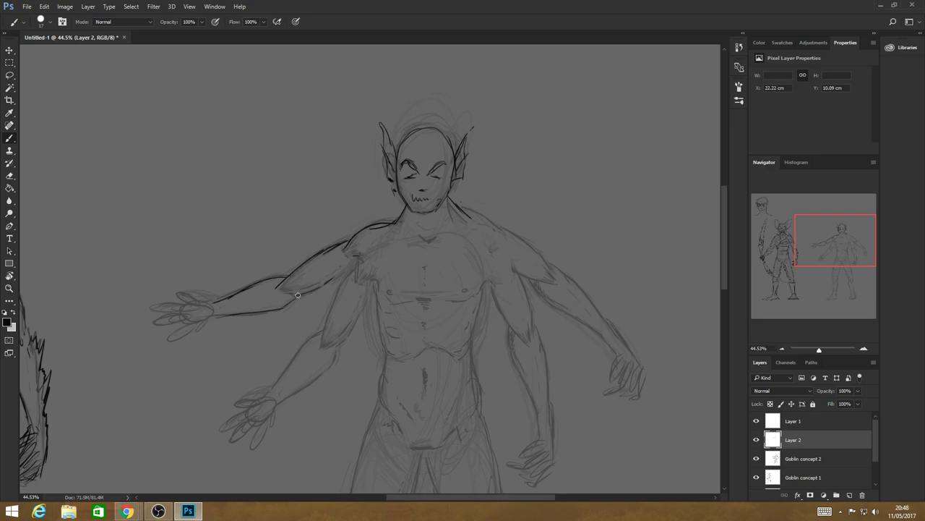
# Ink the cape edge, the lower left arm and cape edges along both torso sides
pyautogui.moveTo(237, 319); pyautogui.dragTo(277, 368)
pyautogui.moveTo(348, 275)
pyautogui.mouseDown()
pyautogui.moveTo(317, 346)
pyautogui.moveTo(262, 396)
pyautogui.mouseUp()
pyautogui.moveTo(364, 294); pyautogui.dragTo(335, 354)
pyautogui.moveTo(285, 400)
pyautogui.mouseDown()
pyautogui.moveTo(317, 375)
pyautogui.moveTo(376, 394)
pyautogui.mouseUp()
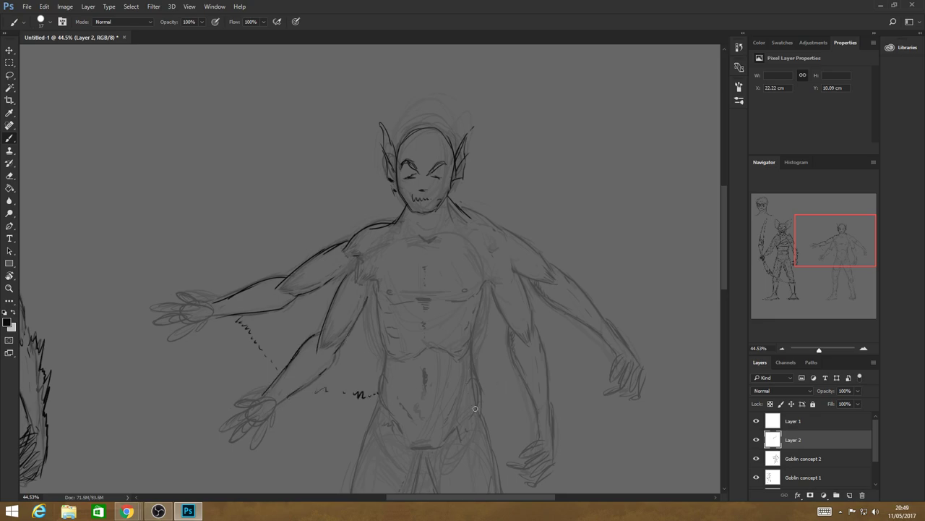
pyautogui.moveTo(478, 394)
pyautogui.mouseDown()
pyautogui.moveTo(483, 362)
pyautogui.moveTo(510, 359)
pyautogui.mouseUp()
pyautogui.moveTo(375, 394)
pyautogui.mouseDown()
pyautogui.moveTo(364, 340)
pyautogui.moveTo(352, 347)
pyautogui.mouseUp()
# Ink the right arm's edges and the scalloped cape under the right forearm
pyautogui.moveTo(493, 289); pyautogui.dragTo(541, 444)
pyautogui.moveTo(554, 394); pyautogui.dragTo(606, 339)
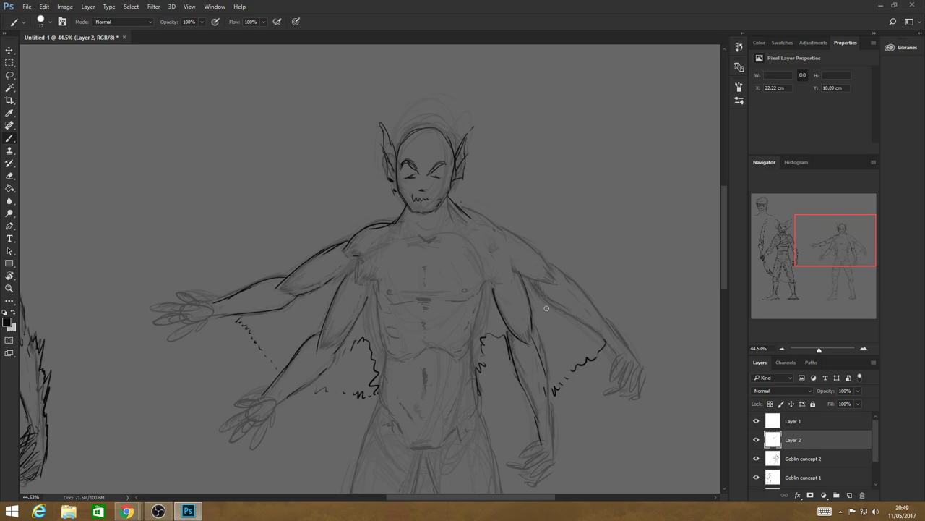
pyautogui.moveTo(532, 285); pyautogui.dragTo(590, 325)
pyautogui.moveTo(561, 382); pyautogui.dragTo(607, 352)
pyautogui.moveTo(479, 361); pyautogui.dragTo(505, 334)
# Ink the scalloped cape edge on the left, then add a chest line and neck curve
pyautogui.moveTo(370, 343); pyautogui.dragTo(340, 356)
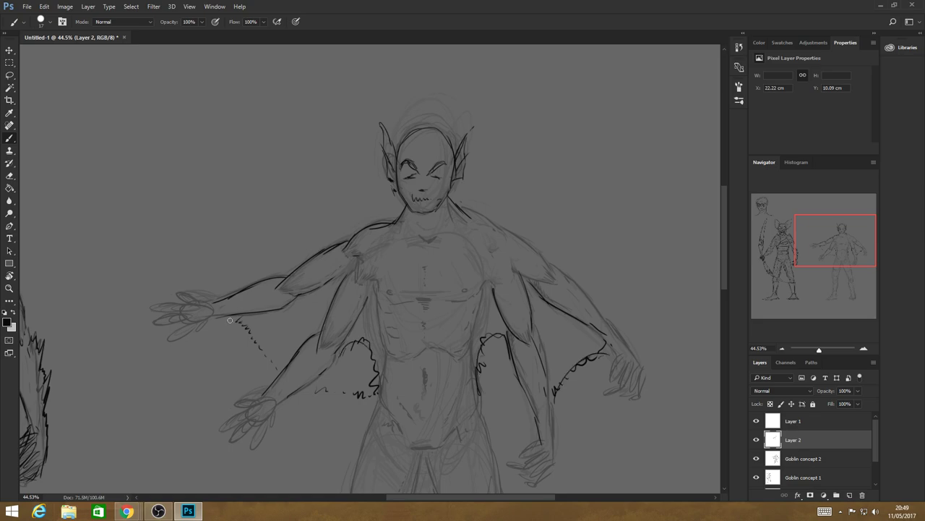
pyautogui.moveTo(230, 320); pyautogui.dragTo(268, 375)
pyautogui.hotkey('ctrl', 'z')
pyautogui.moveTo(427, 302); pyautogui.dragTo(433, 301)
pyautogui.moveTo(439, 233); pyautogui.dragTo(420, 230)
# Ink the elf's waist, hips and leg lines on both sides
pyautogui.press('z')
pyautogui.keyDown('alt'); pyautogui.click(476, 334); pyautogui.keyUp('alt')
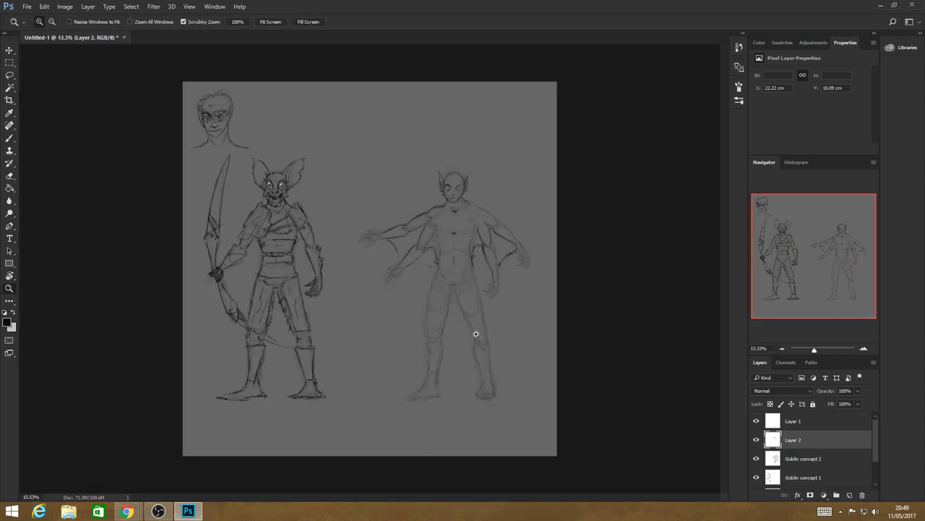
pyautogui.moveTo(476, 334); pyautogui.dragTo(501, 348)
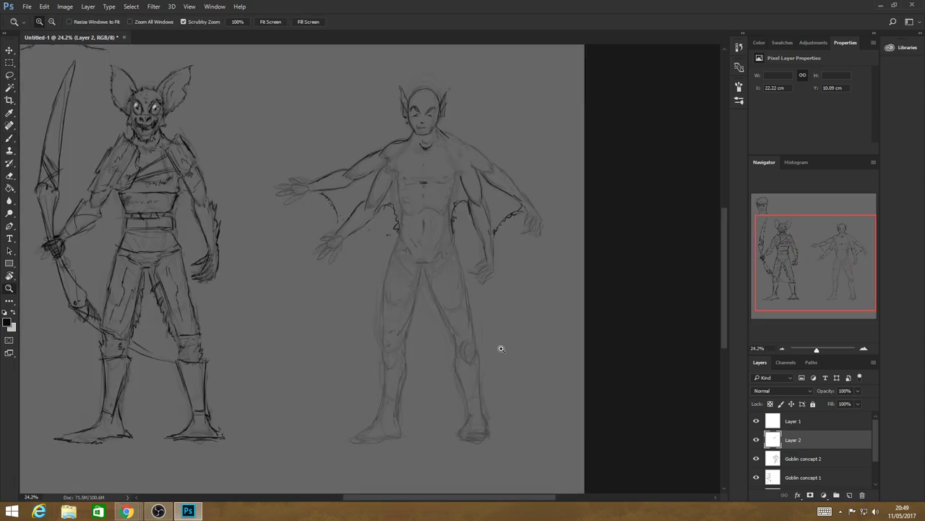
pyautogui.press('b')
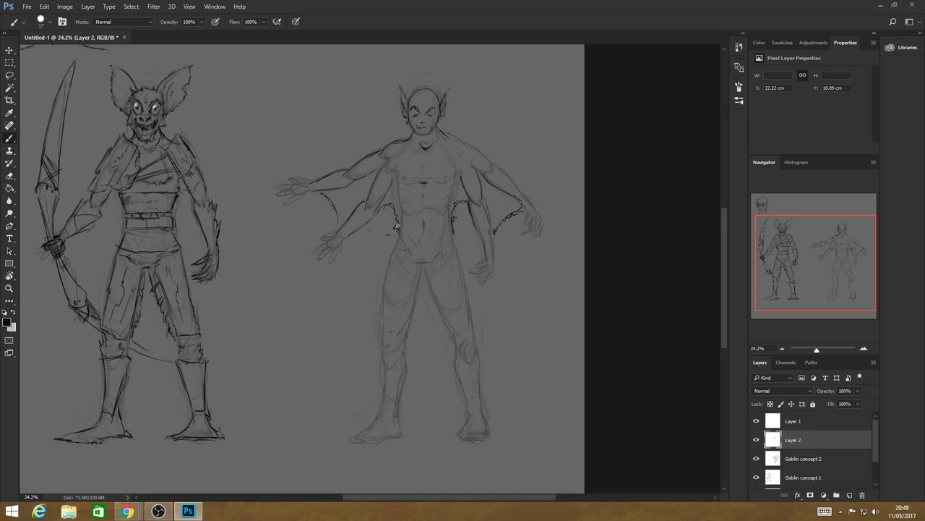
pyautogui.moveTo(396, 226); pyautogui.dragTo(355, 321)
pyautogui.moveTo(395, 246); pyautogui.dragTo(358, 313)
pyautogui.moveTo(452, 243); pyautogui.dragTo(488, 326)
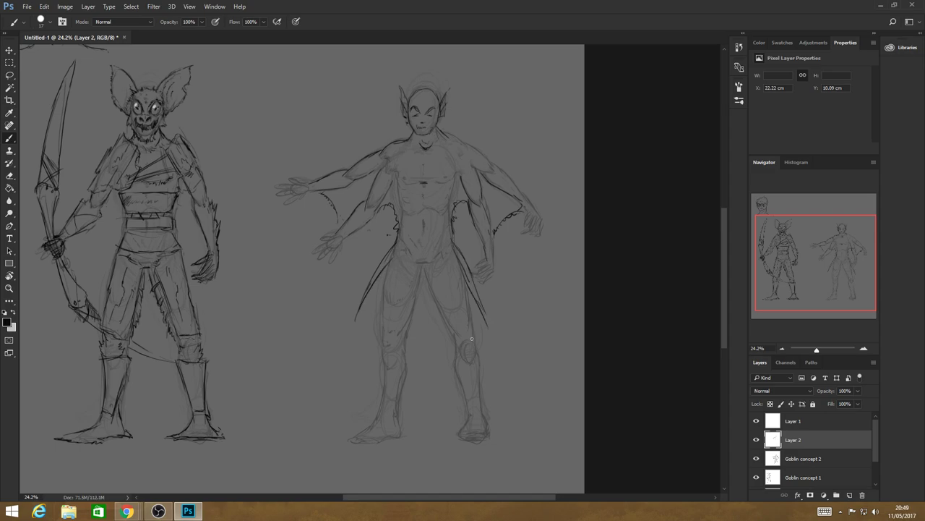
# Give both cape tails jagged tips, then outline and hatch the thighs
pyautogui.moveTo(354, 332); pyautogui.dragTo(372, 318)
pyautogui.moveTo(485, 322)
pyautogui.mouseDown()
pyautogui.moveTo(472, 330)
pyautogui.moveTo(466, 290)
pyautogui.mouseUp()
pyautogui.moveTo(393, 257)
pyautogui.mouseDown()
pyautogui.moveTo(388, 329)
pyautogui.moveTo(393, 302)
pyautogui.moveTo(403, 302)
pyautogui.mouseUp()
pyautogui.moveTo(404, 313); pyautogui.dragTo(402, 327)
pyautogui.moveTo(448, 299); pyautogui.dragTo(453, 313)
pyautogui.moveTo(420, 268); pyautogui.dragTo(412, 301)
pyautogui.moveTo(426, 275); pyautogui.dragTo(438, 314)
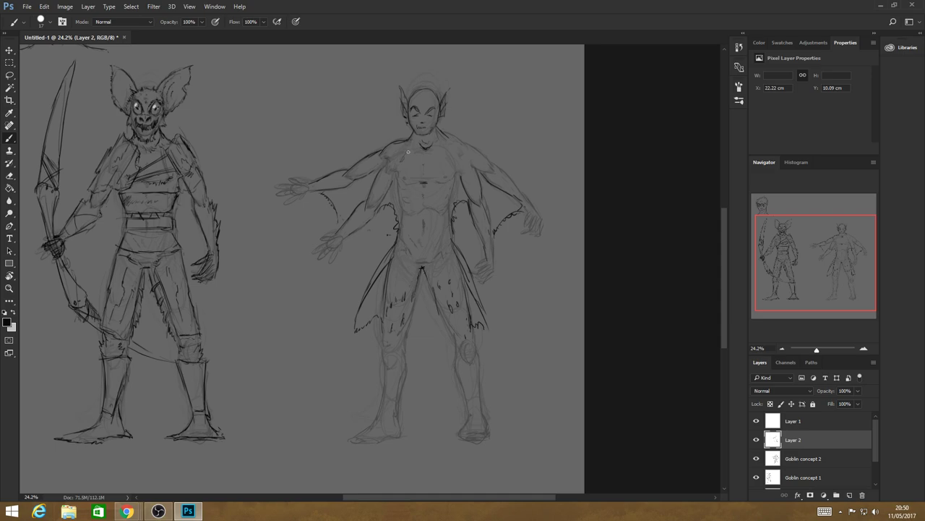
# Mark the collarbones and neck base, then ink the eyes, mouth and side of the head
pyautogui.moveTo(407, 149); pyautogui.dragTo(406, 157)
pyautogui.moveTo(435, 162)
pyautogui.mouseDown()
pyautogui.moveTo(433, 154)
pyautogui.moveTo(450, 155)
pyautogui.mouseUp()
pyautogui.moveTo(409, 137); pyautogui.dragTo(381, 136)
pyautogui.moveTo(415, 138); pyautogui.dragTo(452, 135)
pyautogui.moveTo(433, 111); pyautogui.dragTo(413, 116)
pyautogui.moveTo(428, 115)
pyautogui.mouseDown()
pyautogui.moveTo(433, 107)
pyautogui.moveTo(413, 109)
pyautogui.mouseUp()
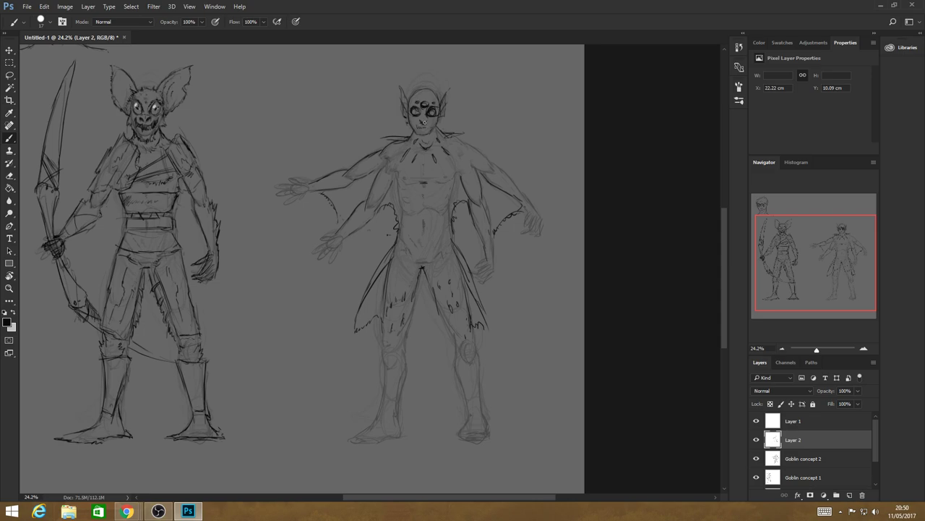
pyautogui.moveTo(423, 122); pyautogui.dragTo(422, 130)
pyautogui.moveTo(407, 92); pyautogui.dragTo(398, 102)
pyautogui.moveTo(725, 226); pyautogui.dragTo(724, 245)
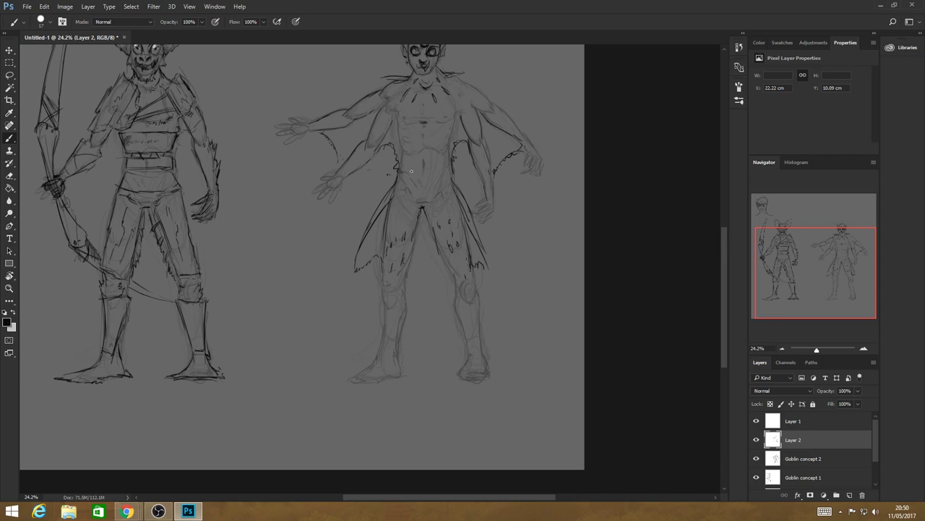
# Ink the lower abdomen, chest curves and right shoulder and upper arm
pyautogui.moveTo(412, 171); pyautogui.dragTo(420, 172)
pyautogui.moveTo(404, 123)
pyautogui.mouseDown()
pyautogui.moveTo(406, 141)
pyautogui.moveTo(442, 136)
pyautogui.mouseUp()
pyautogui.moveTo(399, 114); pyautogui.dragTo(401, 123)
pyautogui.moveTo(473, 87); pyautogui.dragTo(504, 117)
# Outline both knees, ink the lower legs and draw both feet
pyautogui.moveTo(381, 288); pyautogui.dragTo(395, 295)
pyautogui.moveTo(458, 292)
pyautogui.mouseDown()
pyautogui.moveTo(473, 293)
pyautogui.moveTo(470, 308)
pyautogui.mouseUp()
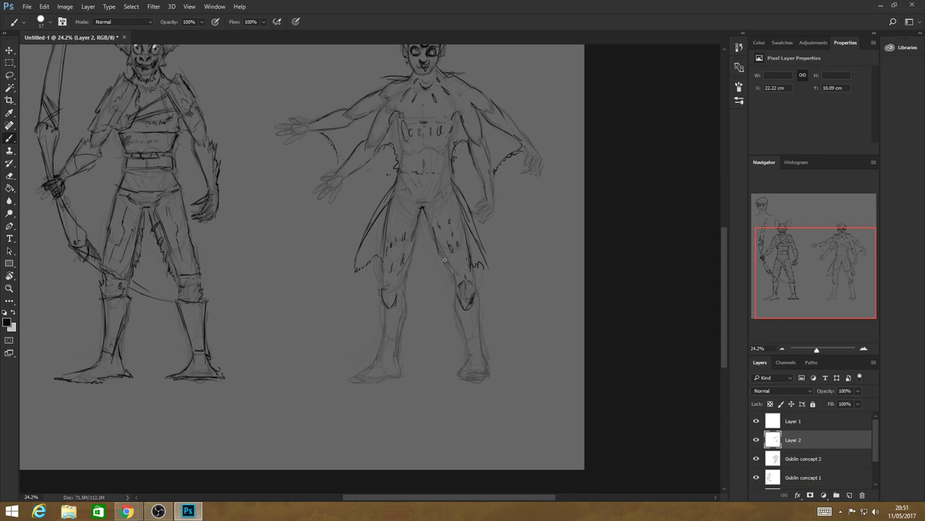
pyautogui.moveTo(410, 236); pyautogui.dragTo(399, 365)
pyautogui.moveTo(383, 301); pyautogui.dragTo(377, 355)
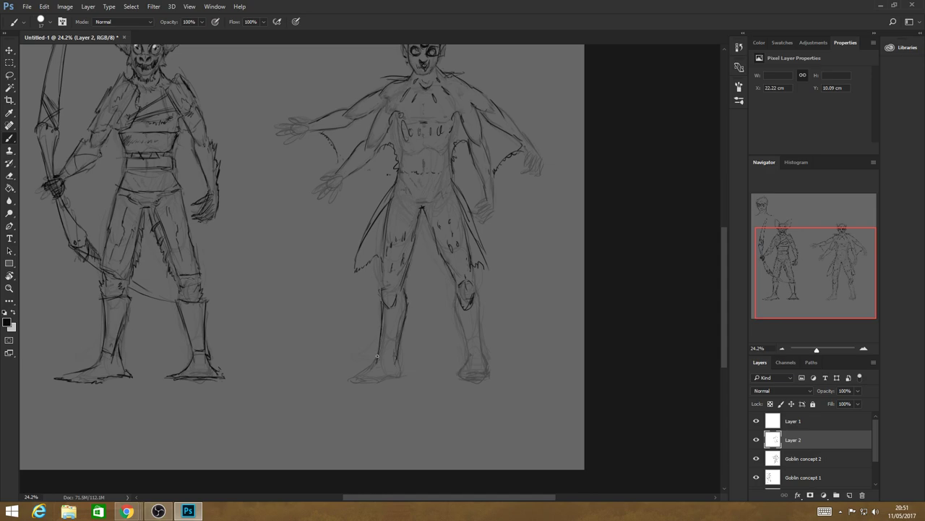
pyautogui.moveTo(467, 300)
pyautogui.mouseDown()
pyautogui.moveTo(456, 355)
pyautogui.moveTo(474, 282)
pyautogui.mouseUp()
pyautogui.moveTo(455, 359)
pyautogui.mouseDown()
pyautogui.moveTo(465, 373)
pyautogui.moveTo(485, 375)
pyautogui.moveTo(482, 351)
pyautogui.mouseUp()
pyautogui.moveTo(377, 358)
pyautogui.mouseDown()
pyautogui.moveTo(342, 372)
pyautogui.moveTo(390, 374)
pyautogui.moveTo(402, 361)
pyautogui.mouseUp()
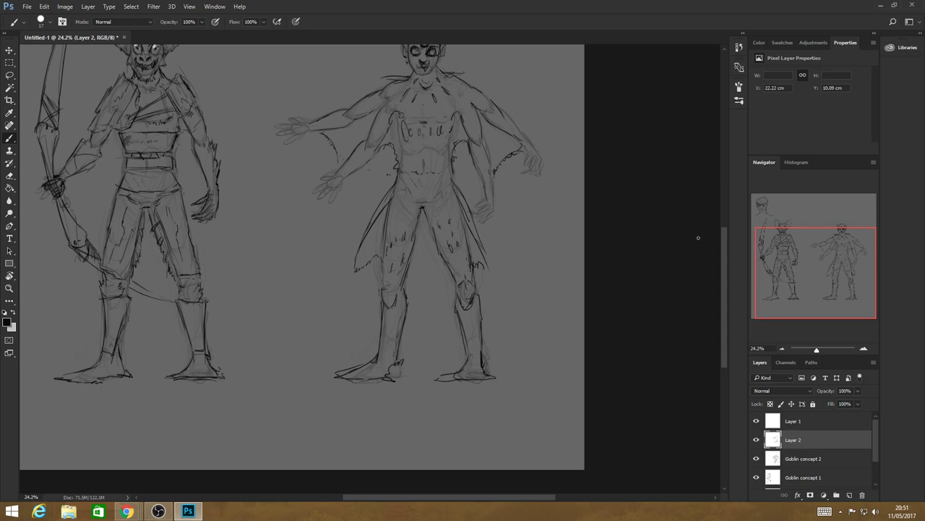
# Erase the two-eyed face and paint a single cyclops eye with a mouth below
pyautogui.scroll(3, 726, 235)
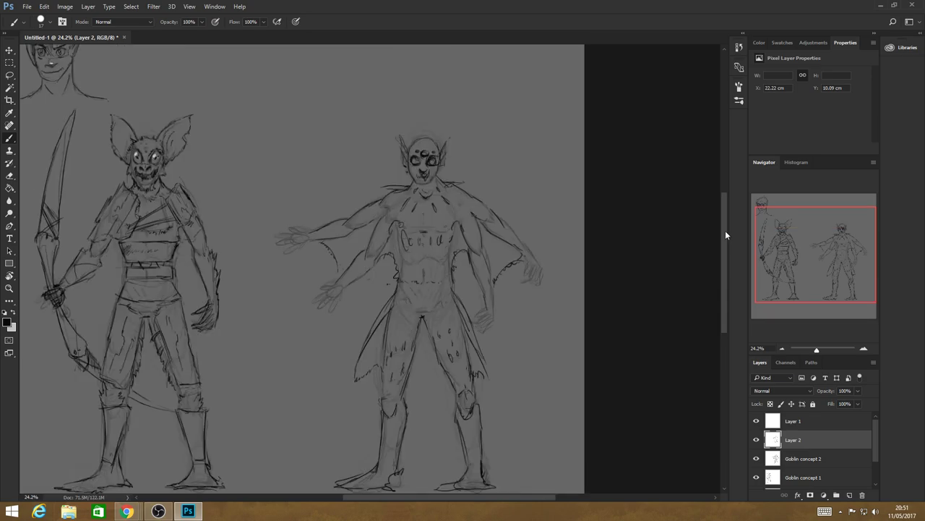
pyautogui.scroll(1, 726, 235)
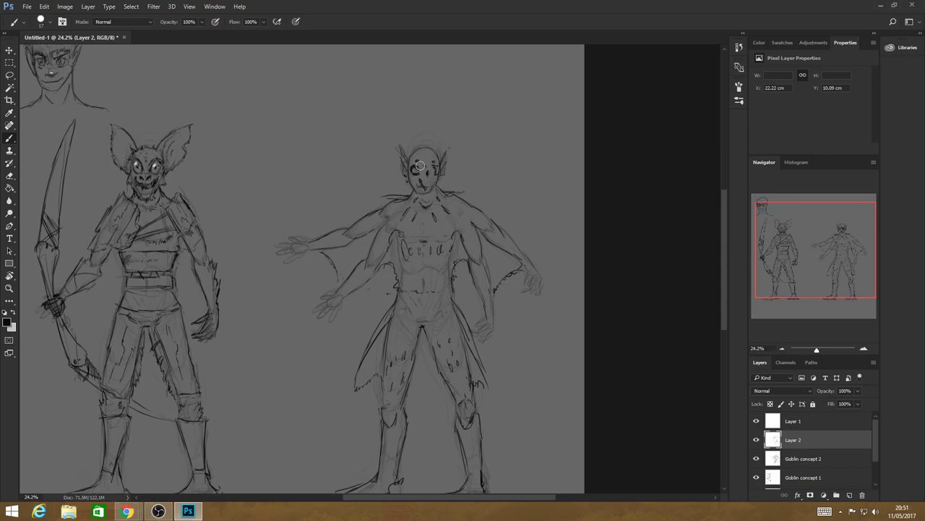
pyautogui.moveTo(420, 166)
pyautogui.mouseDown()
pyautogui.moveTo(435, 171)
pyautogui.moveTo(418, 190)
pyautogui.mouseUp()
pyautogui.moveTo(427, 168); pyautogui.dragTo(425, 167)
pyautogui.moveTo(421, 181); pyautogui.dragTo(436, 176)
pyautogui.moveTo(416, 166); pyautogui.dragTo(422, 166)
# Zoom onto the elf's head and paint a dark horizontal pupil streak inside the cyclops eye
pyautogui.press('z')
pyautogui.moveTo(430, 182); pyautogui.dragTo(84, 190)
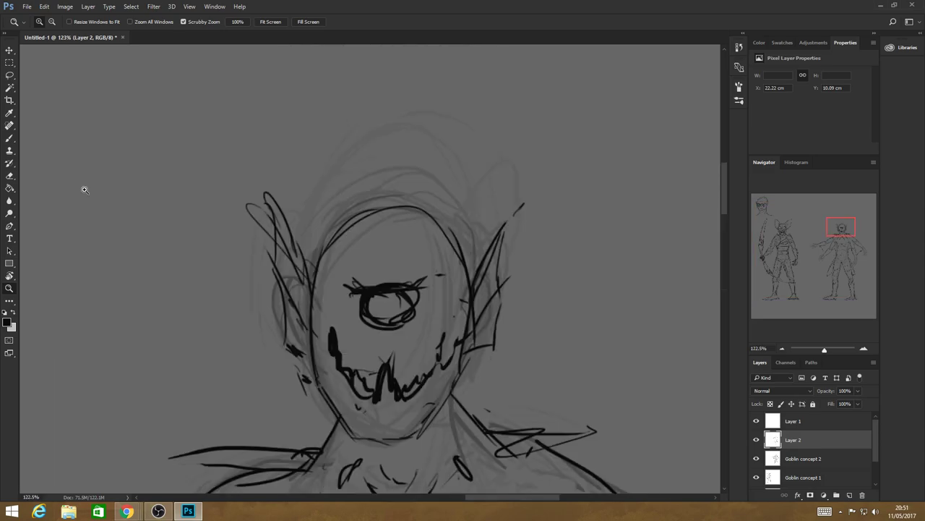
pyautogui.press('b')
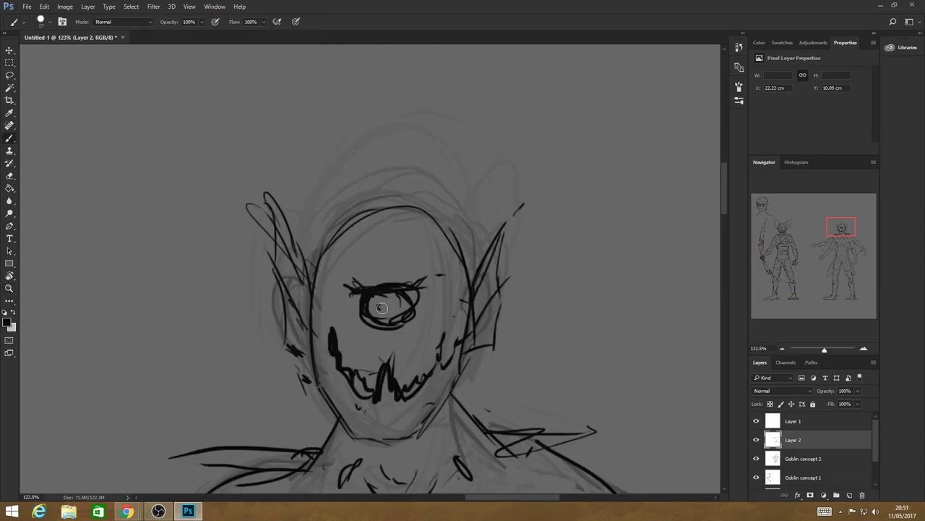
pyautogui.click(379, 306)
pyautogui.moveTo(396, 306); pyautogui.dragTo(376, 304)
pyautogui.click(399, 306)
# Zoom the view out and back in to frame the cyclops elf's head and upper chest
pyautogui.press('z')
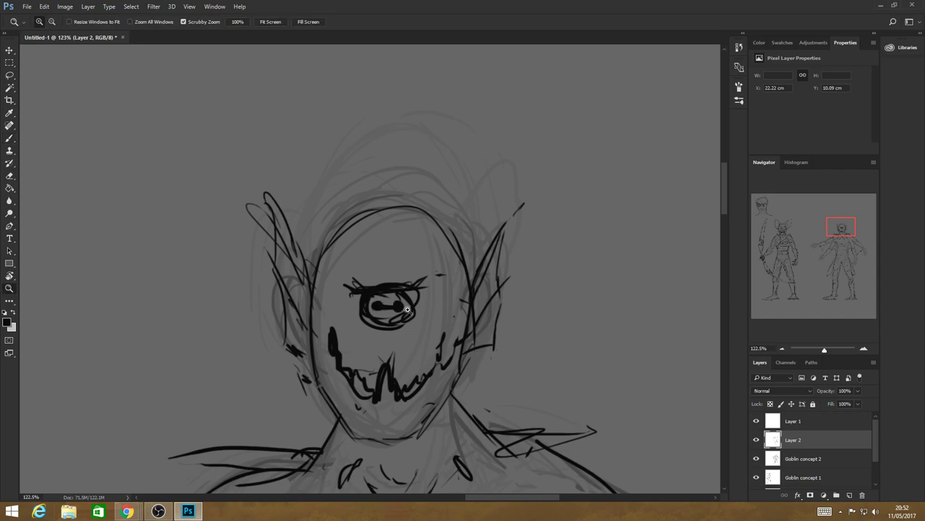
pyautogui.scroll(-6, 407, 309)
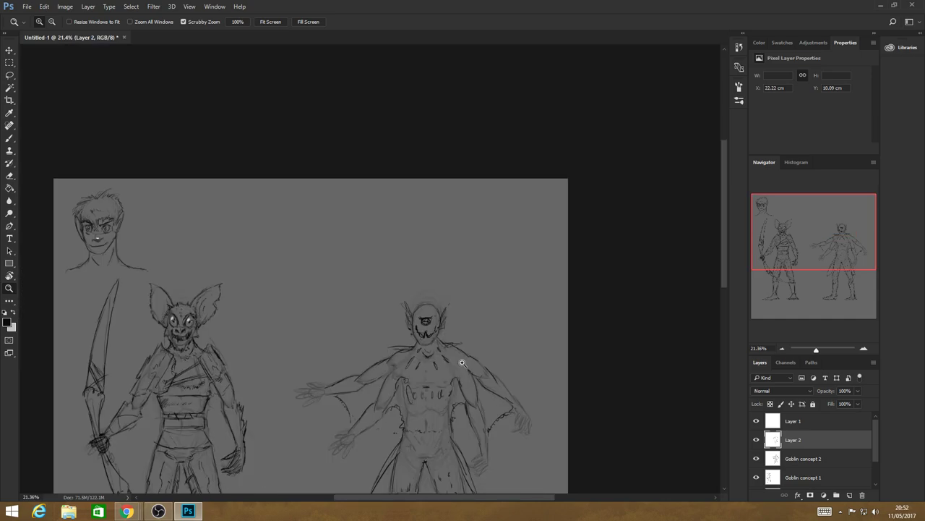
pyautogui.scroll(-2, 462, 362)
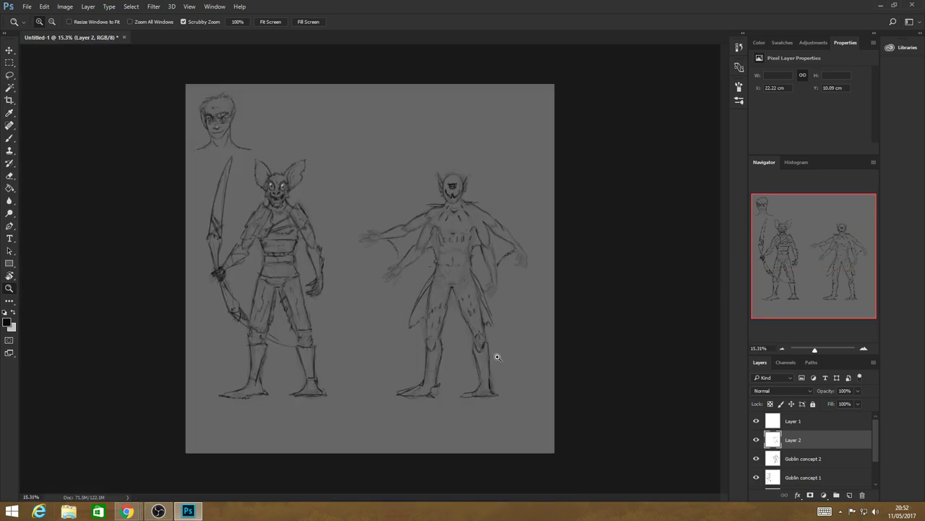
pyautogui.scroll(1, 497, 357)
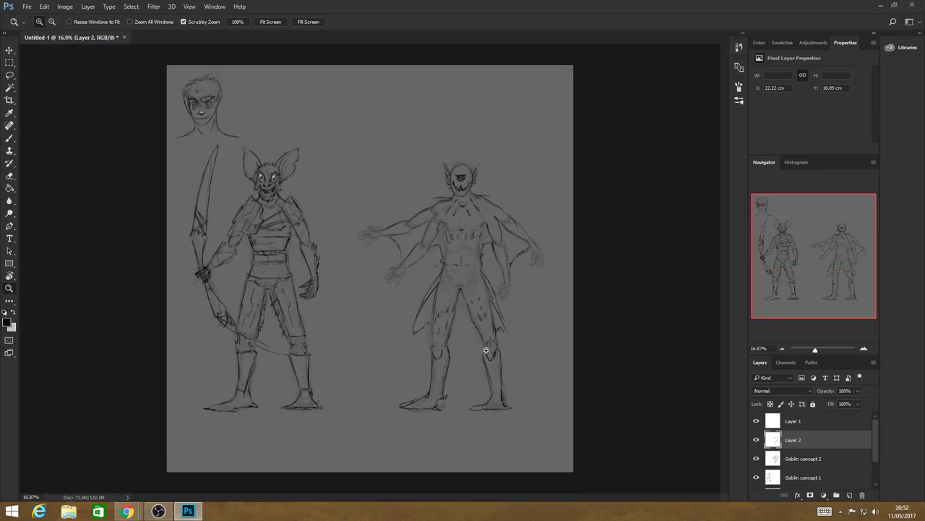
pyautogui.scroll(4, 486, 351)
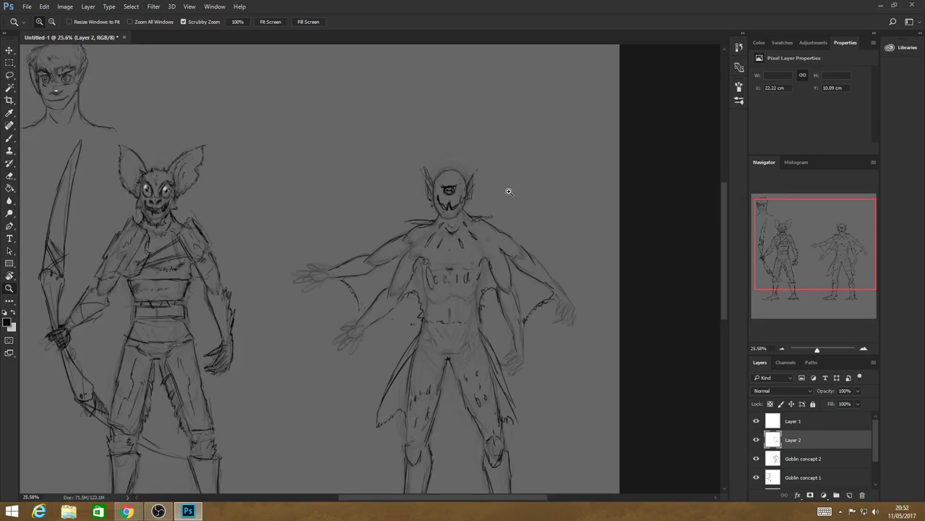
pyautogui.scroll(1, 509, 192)
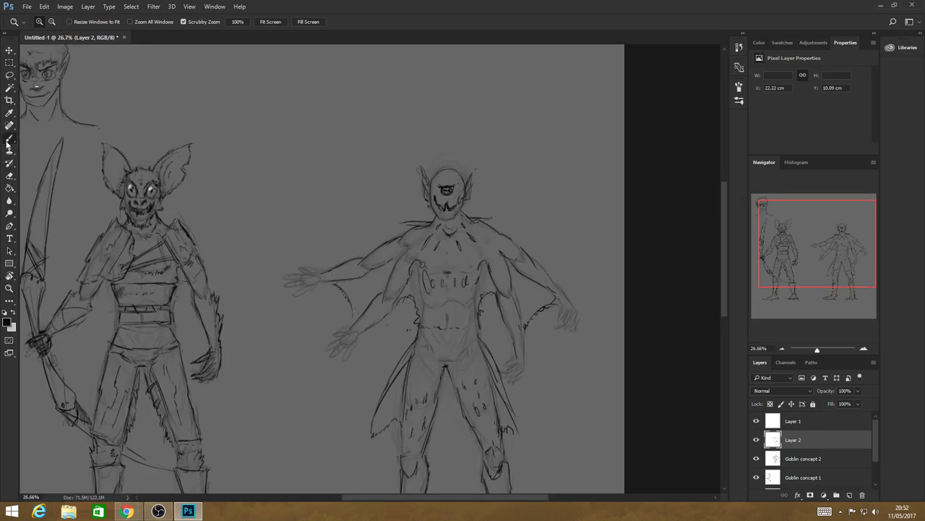
pyautogui.click(8, 139)
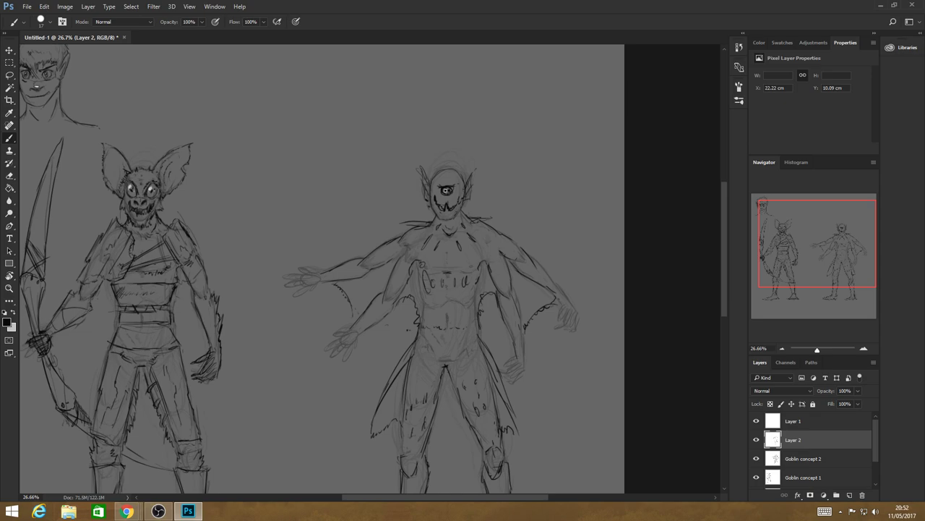
pyautogui.click(9, 289)
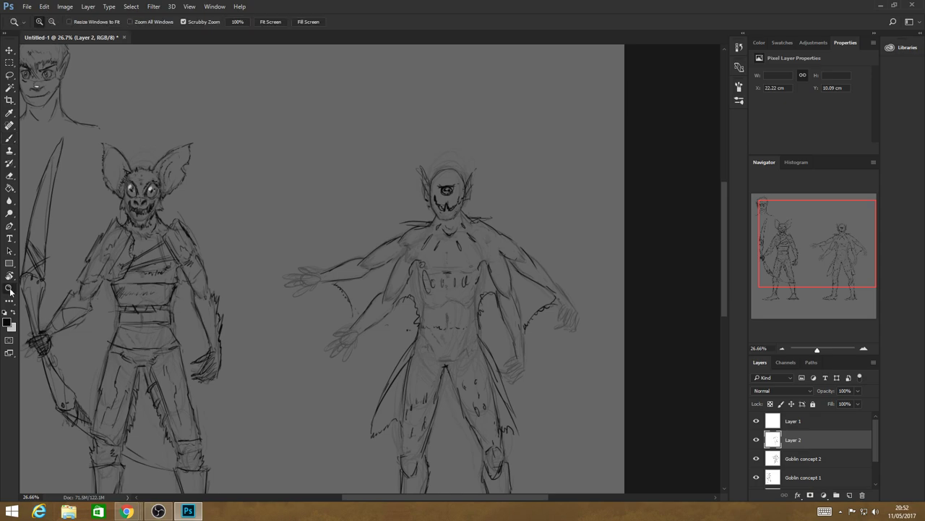
# Swap to the light colour and dab two highlights beside the pupil in the cyclops eye
pyautogui.moveTo(454, 190); pyautogui.dragTo(506, 190)
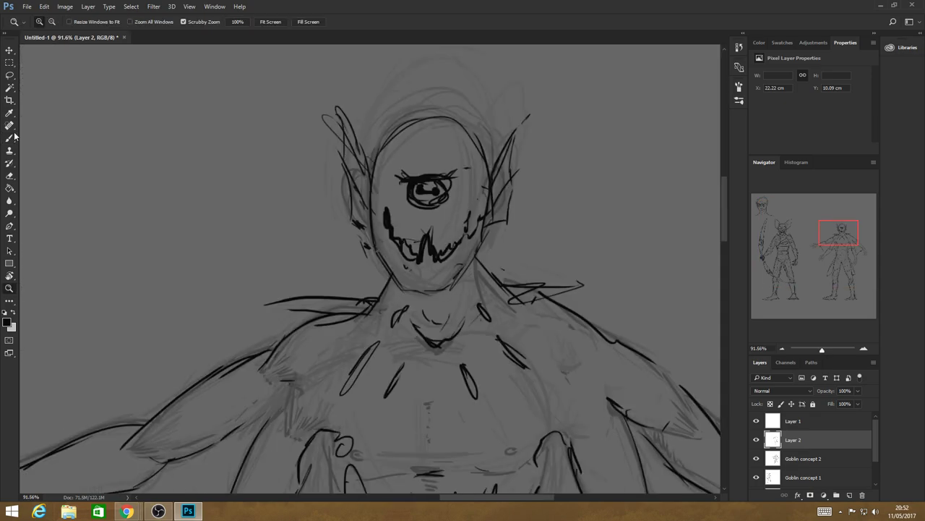
pyautogui.click(10, 137)
pyautogui.press('x')
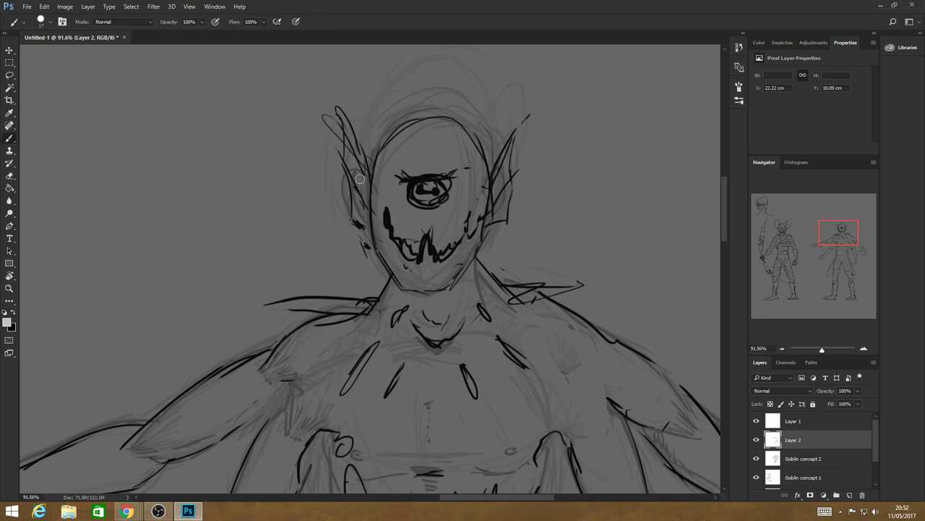
pyautogui.moveTo(418, 188); pyautogui.dragTo(423, 187)
pyautogui.click(434, 188)
pyautogui.press('z')
pyautogui.scroll(-5, 397, 292)
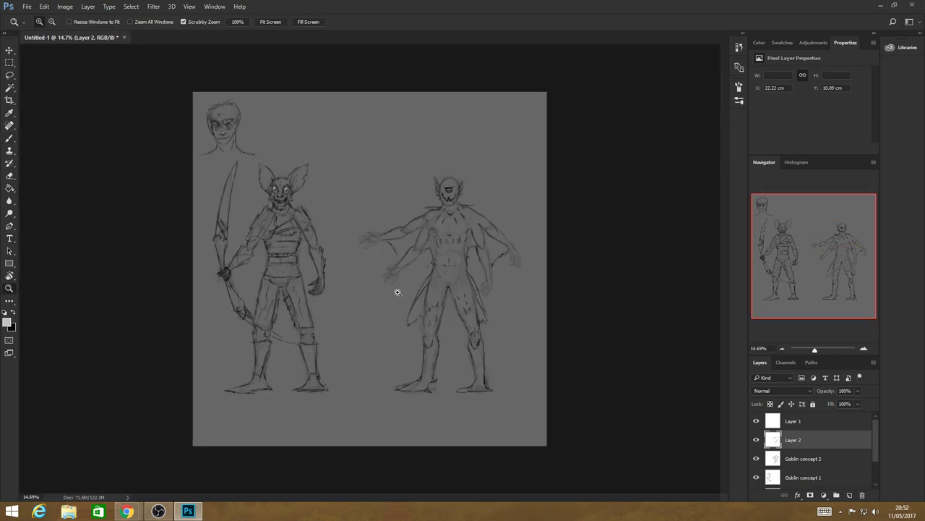
pyautogui.scroll(1, 449, 370)
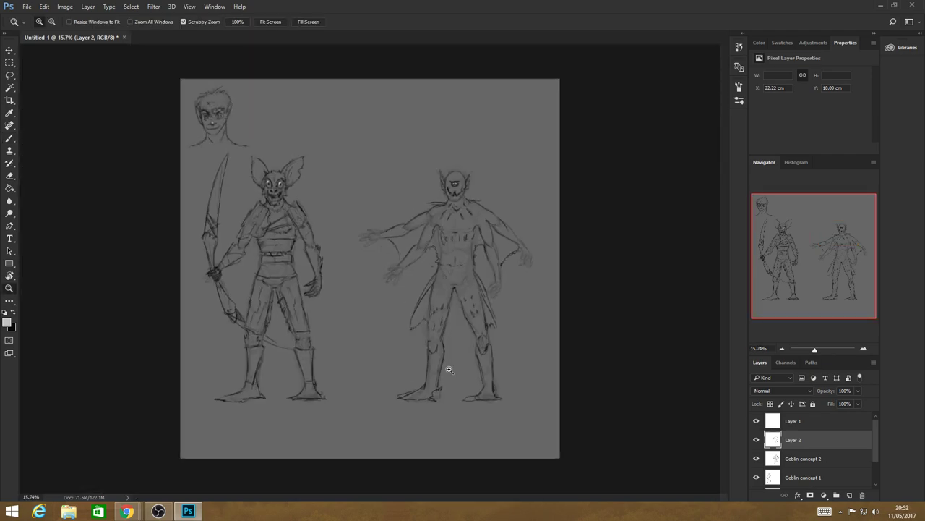
pyautogui.scroll(1, 449, 369)
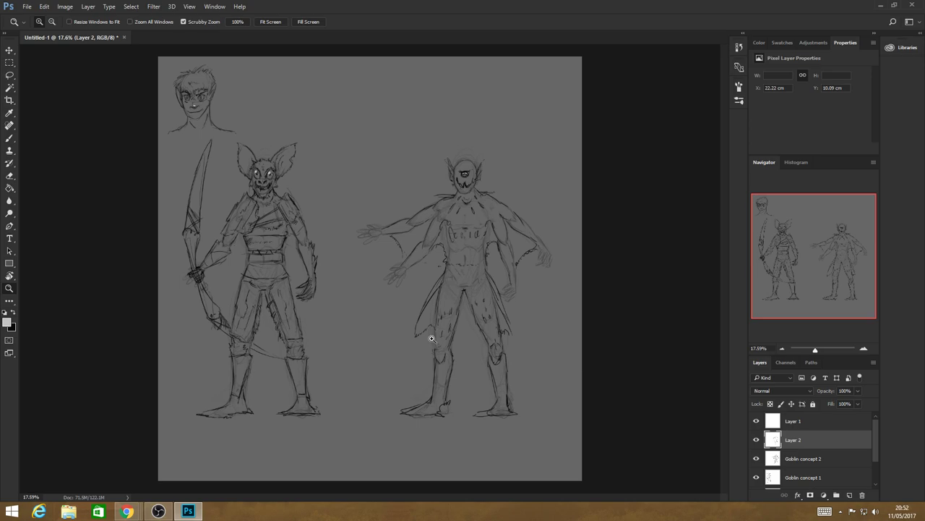
pyautogui.moveTo(431, 338); pyautogui.dragTo(448, 357)
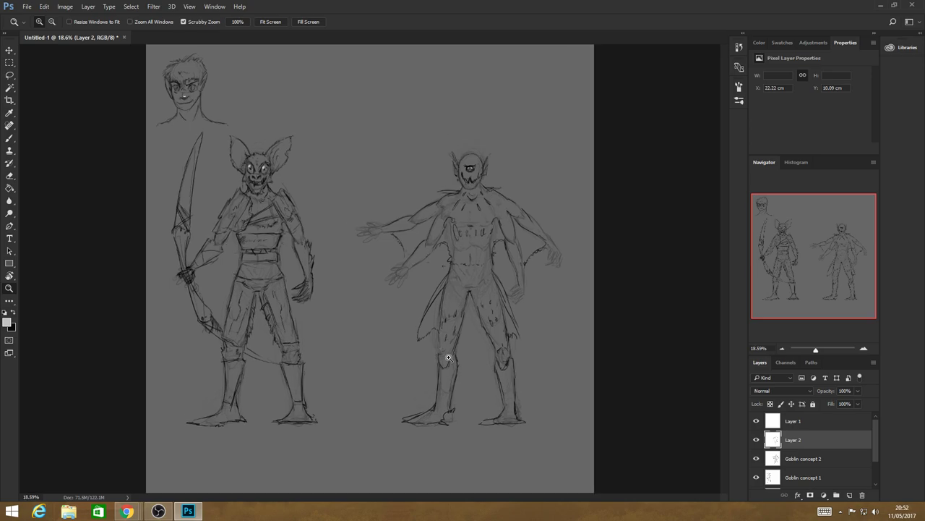